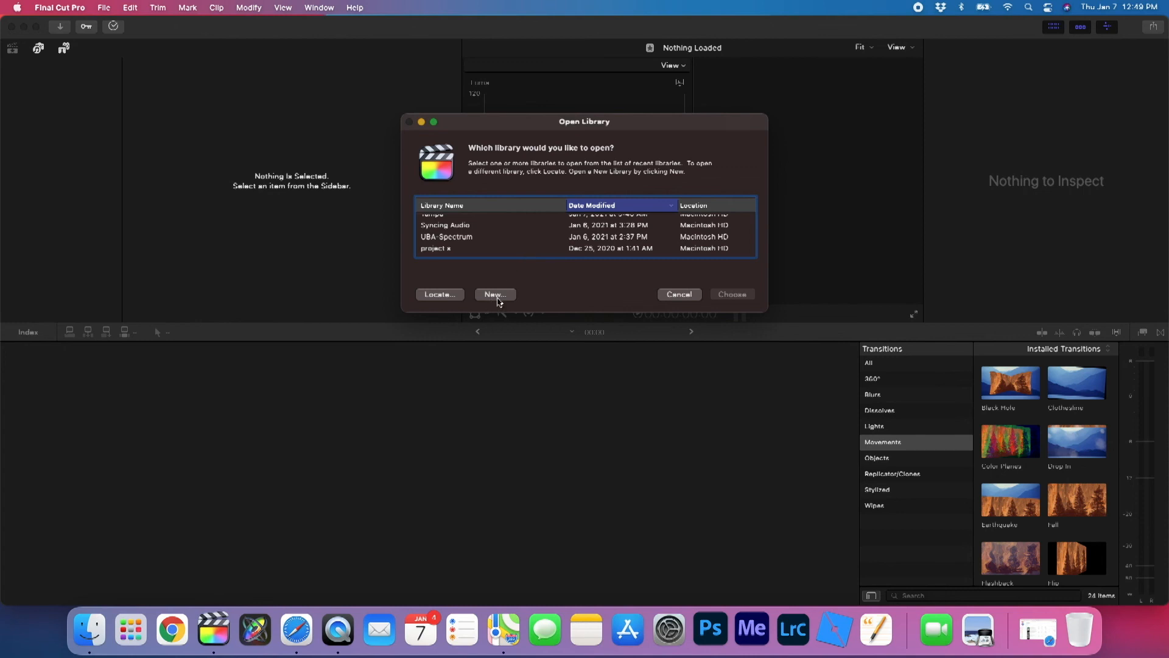
Step: Start a new library and name it "New Project - " followed by the two subjects' first names
click(497, 296)
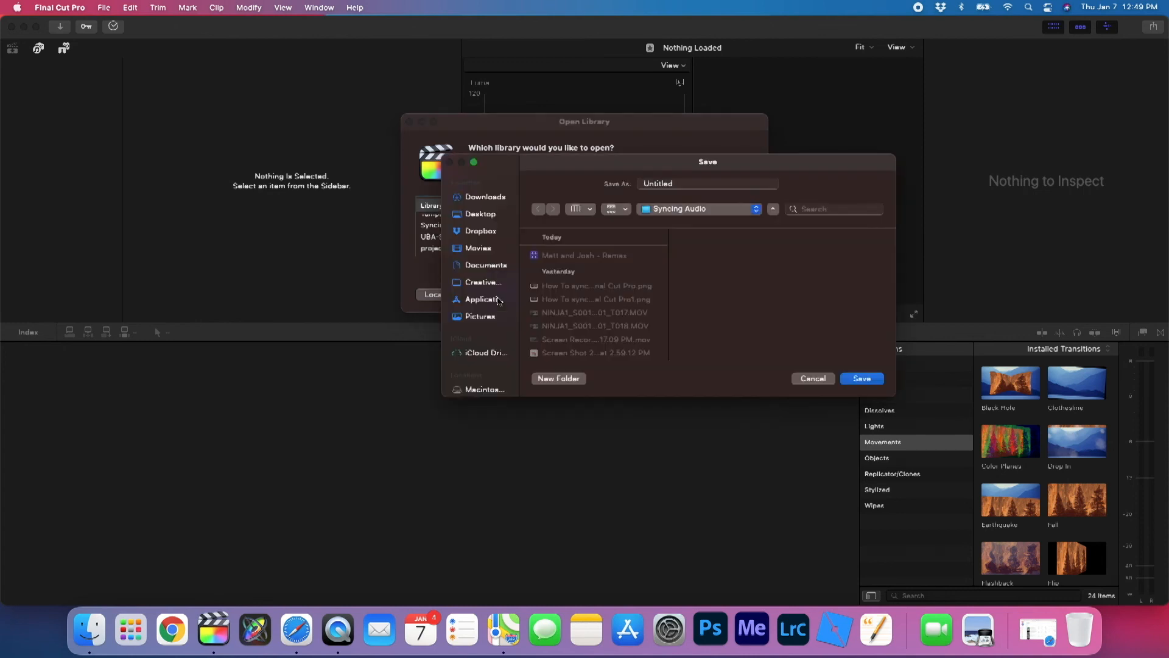
click(703, 181)
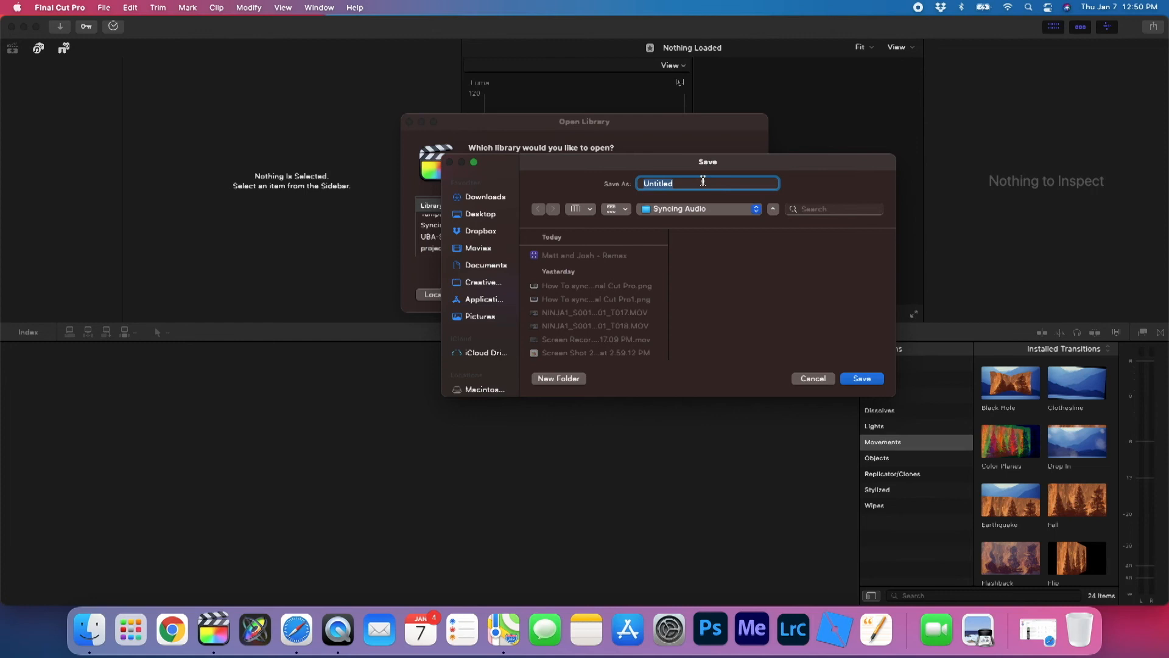
text(New Project - Matt and)
text(Josh)
click(739, 213)
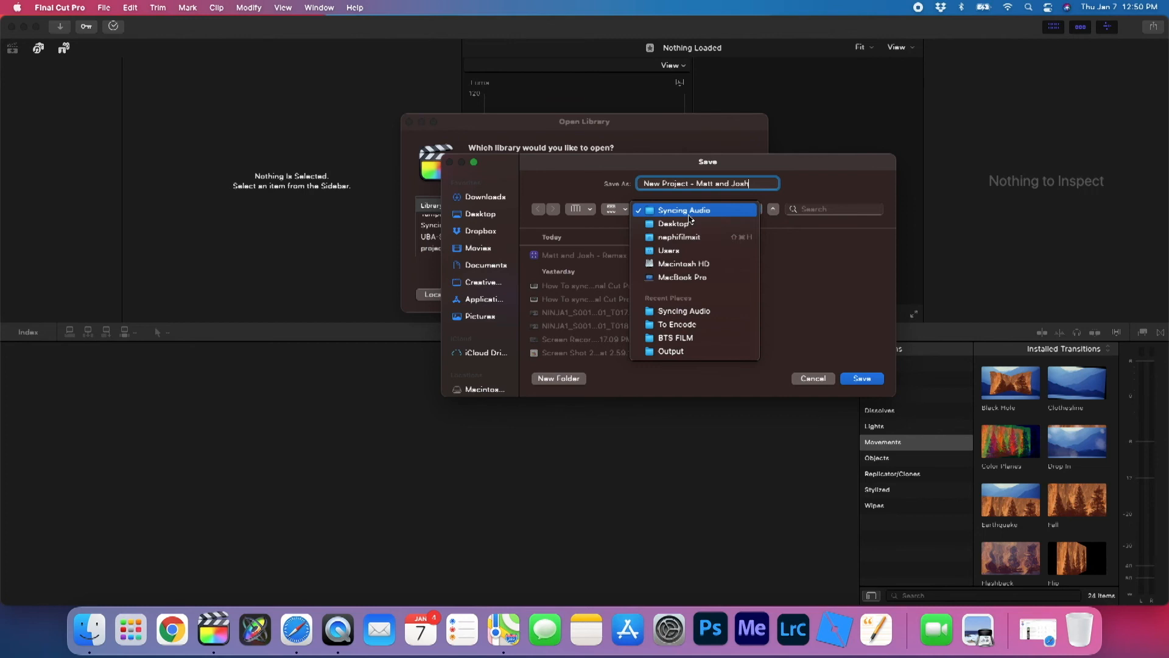
click(475, 249)
click(477, 250)
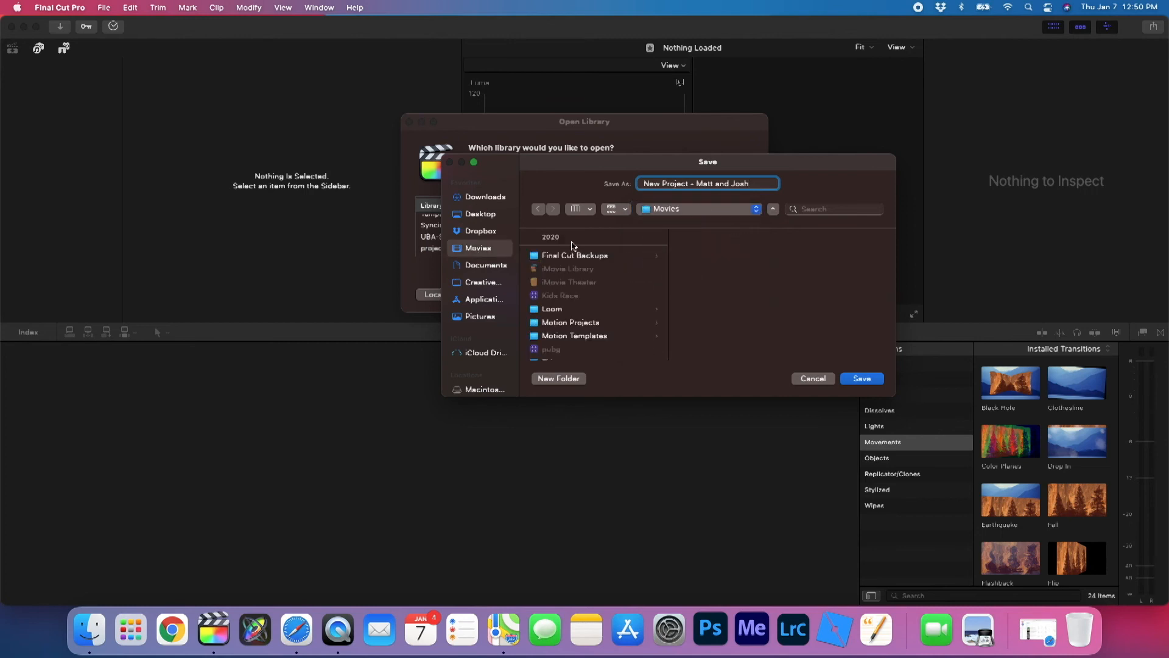
scroll(561, 283, down, 2)
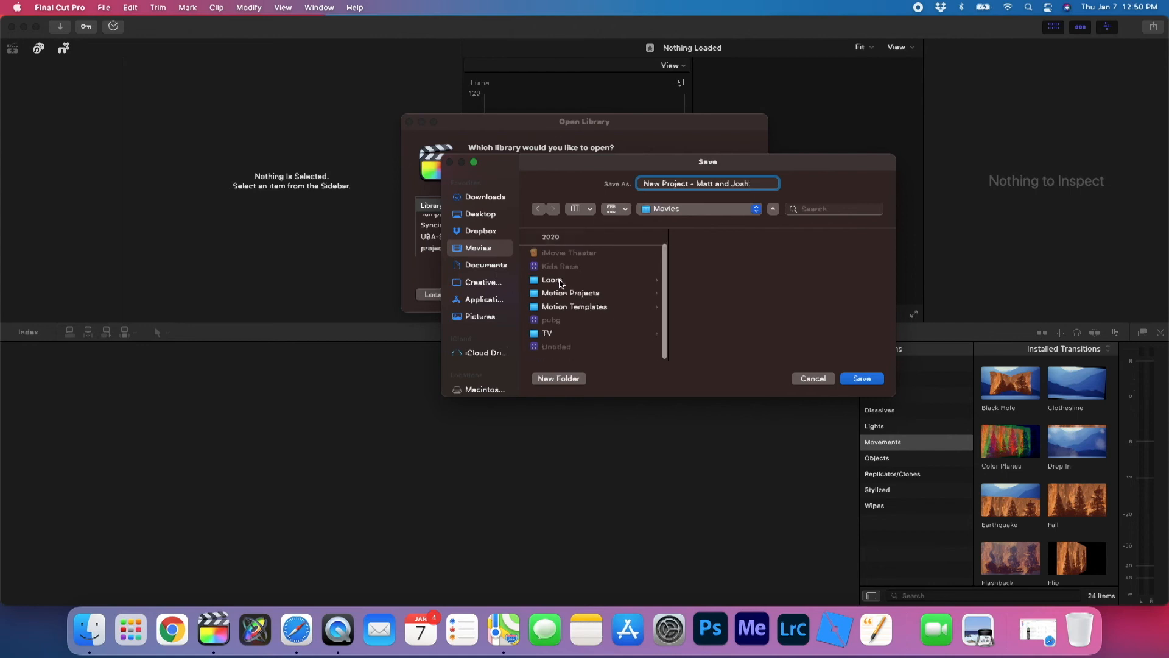
scroll(561, 286, up, 3)
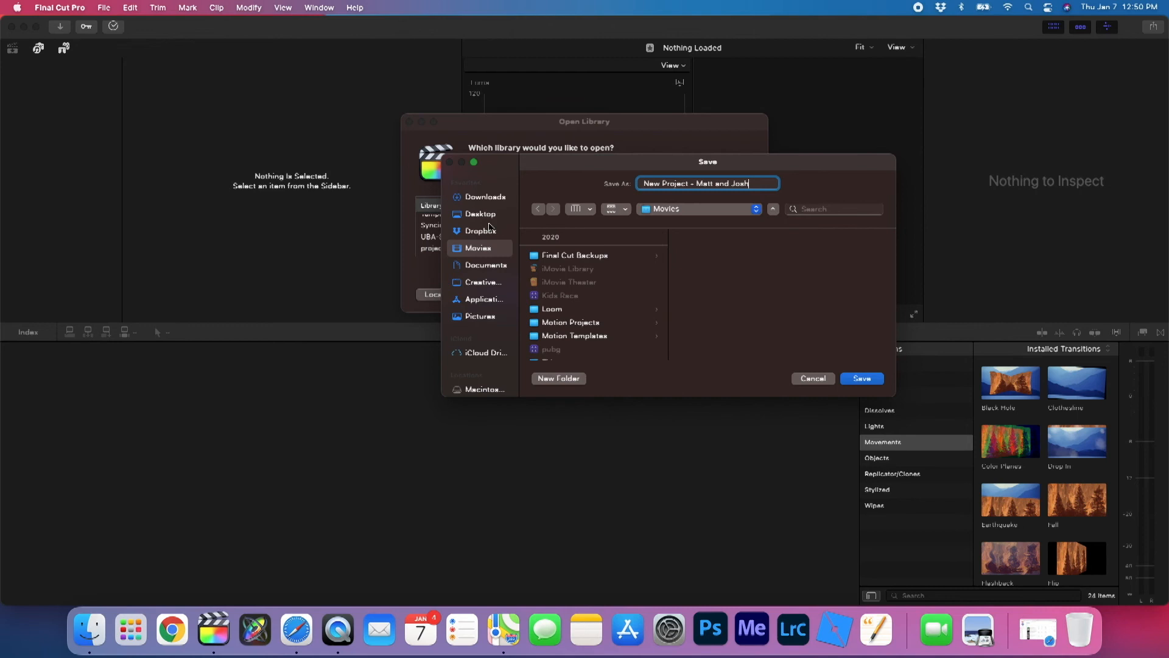
Step: Create a folder on the Desktop named with the two subjects' first names and save the new library in it
click(487, 218)
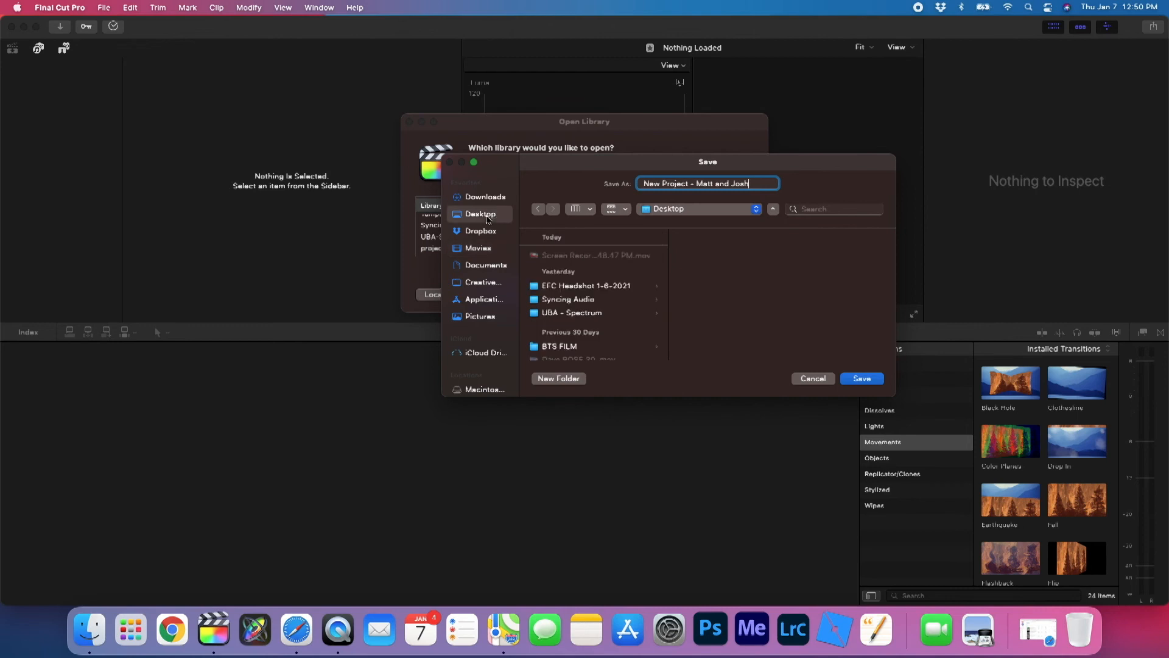
scroll(569, 287, down, 10)
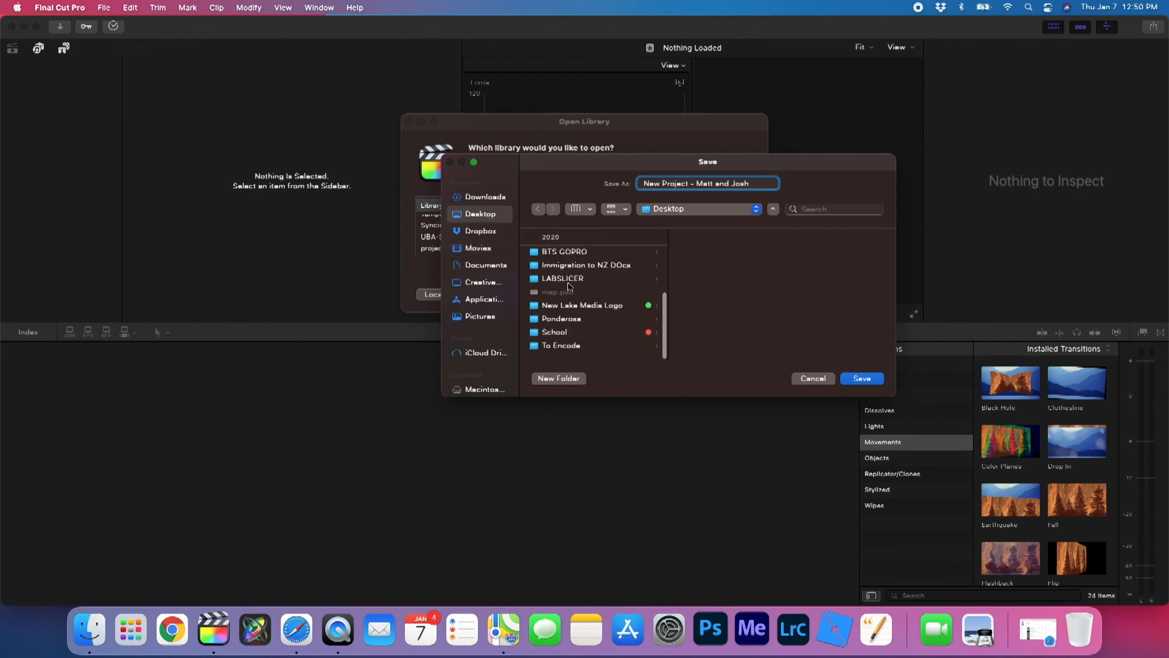
scroll(569, 286, up, 3)
scroll(569, 287, down, 3)
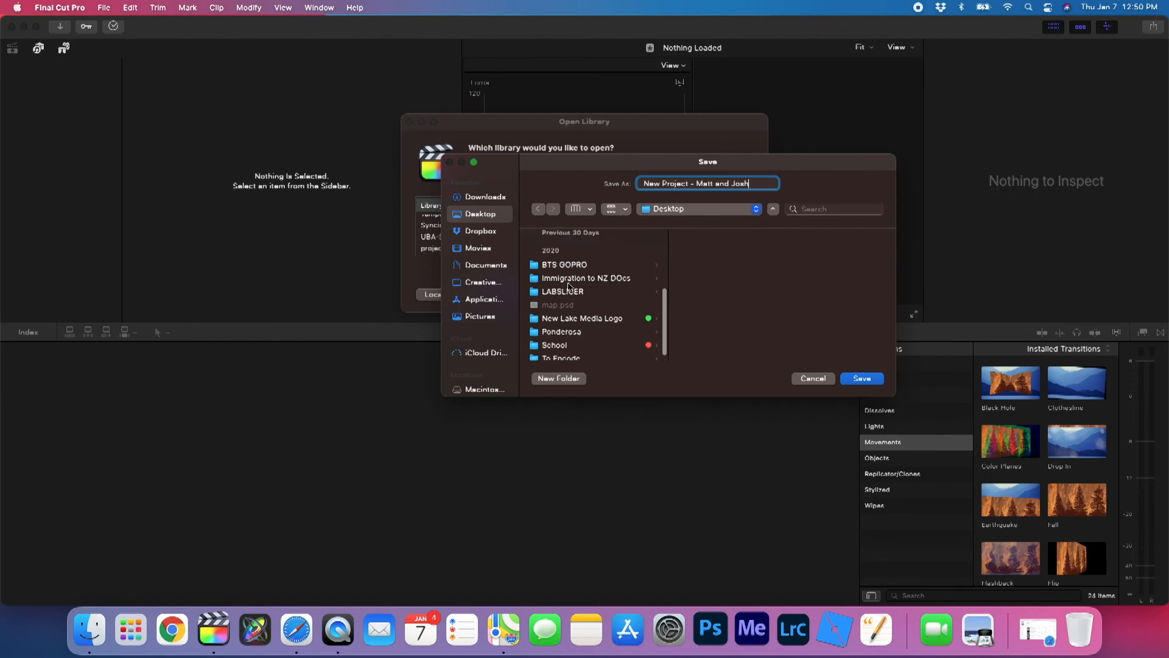
click(553, 378)
text(Matt and )
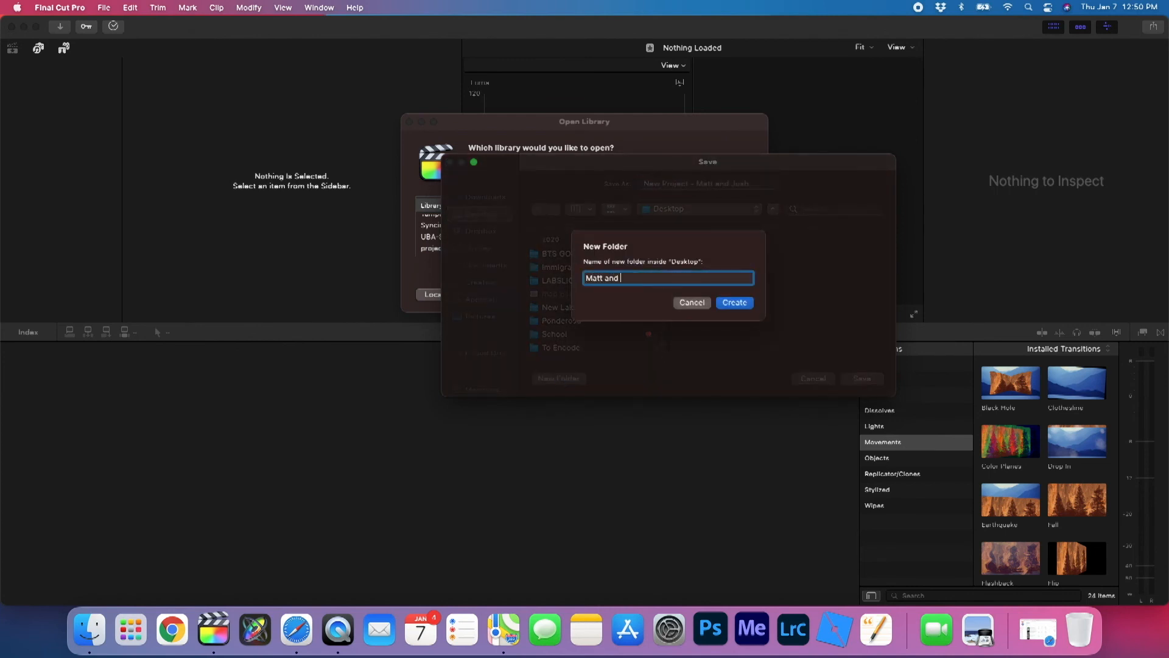
text(Josh)
key(Return)
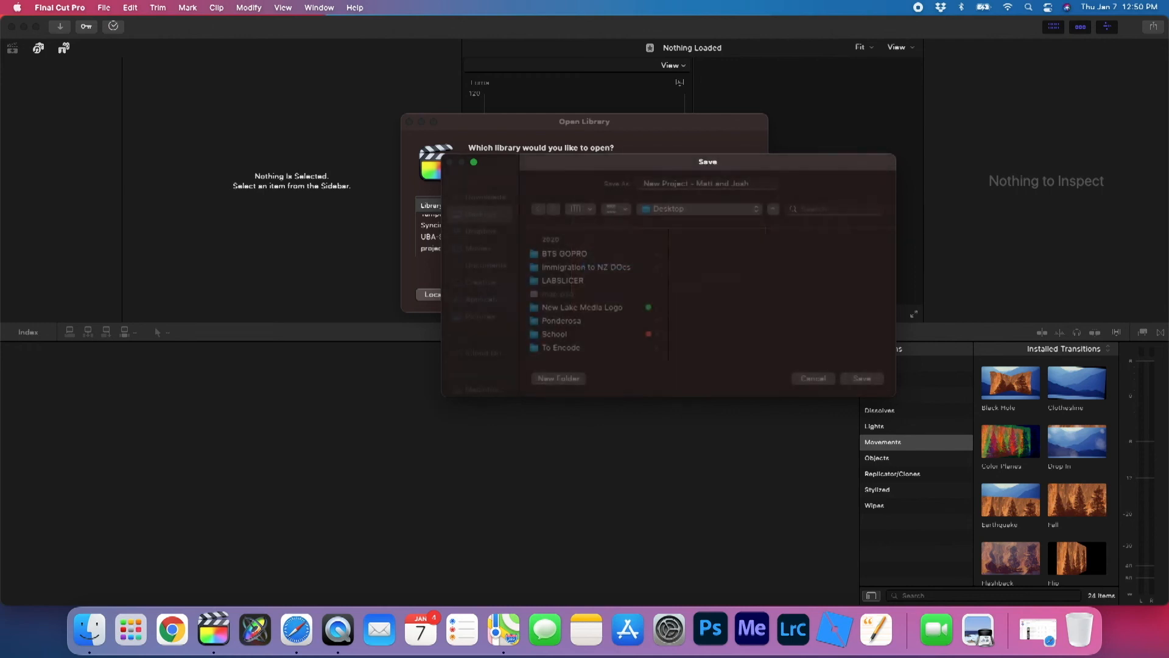
double_click(674, 185)
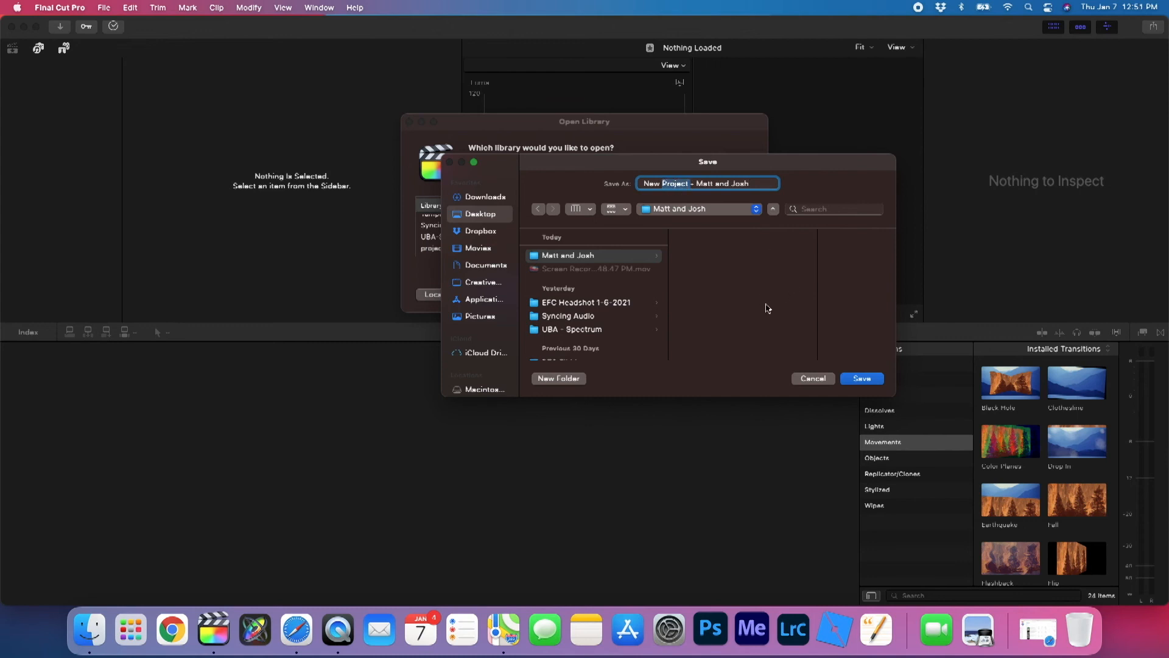
click(863, 380)
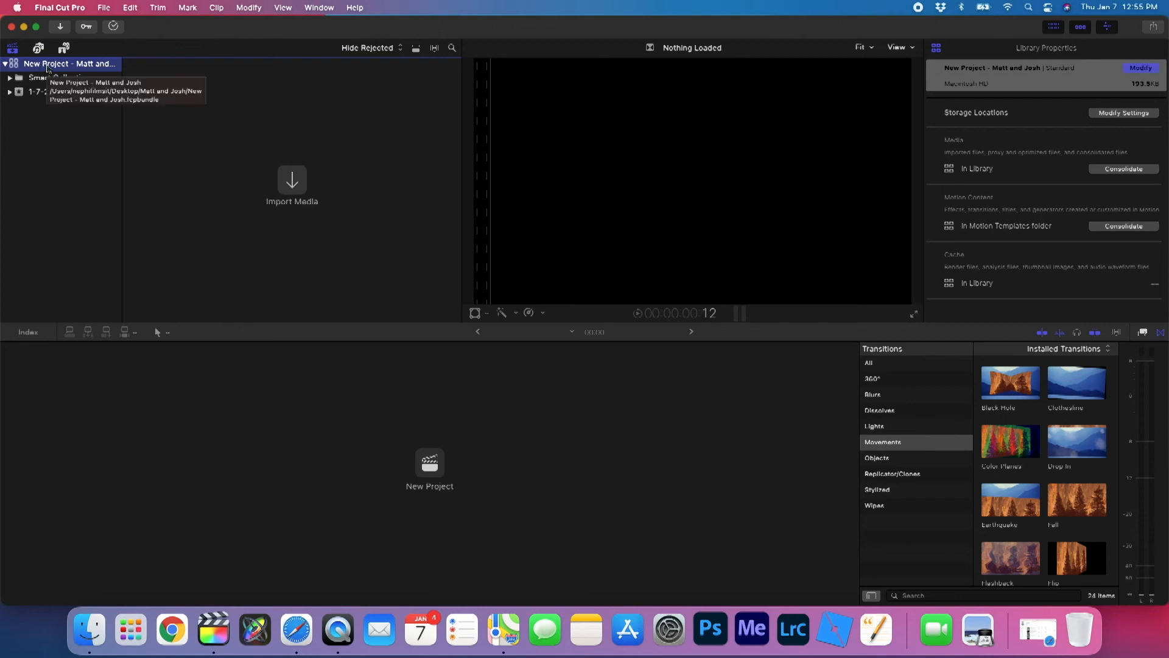
click(24, 94)
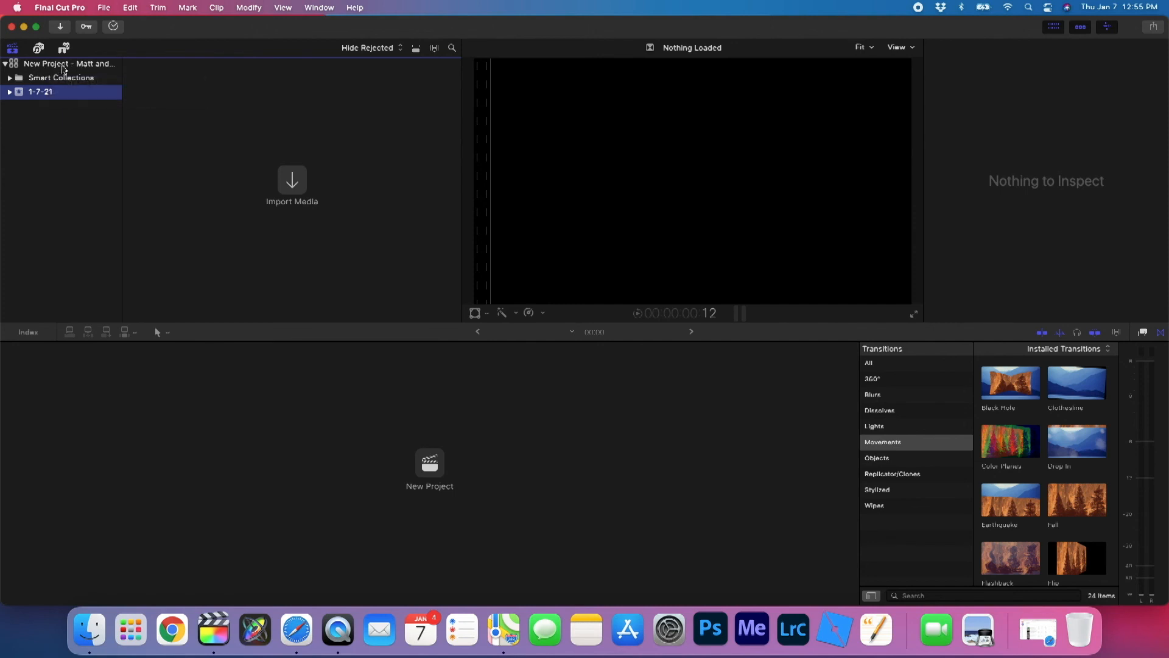
right_click(24, 117)
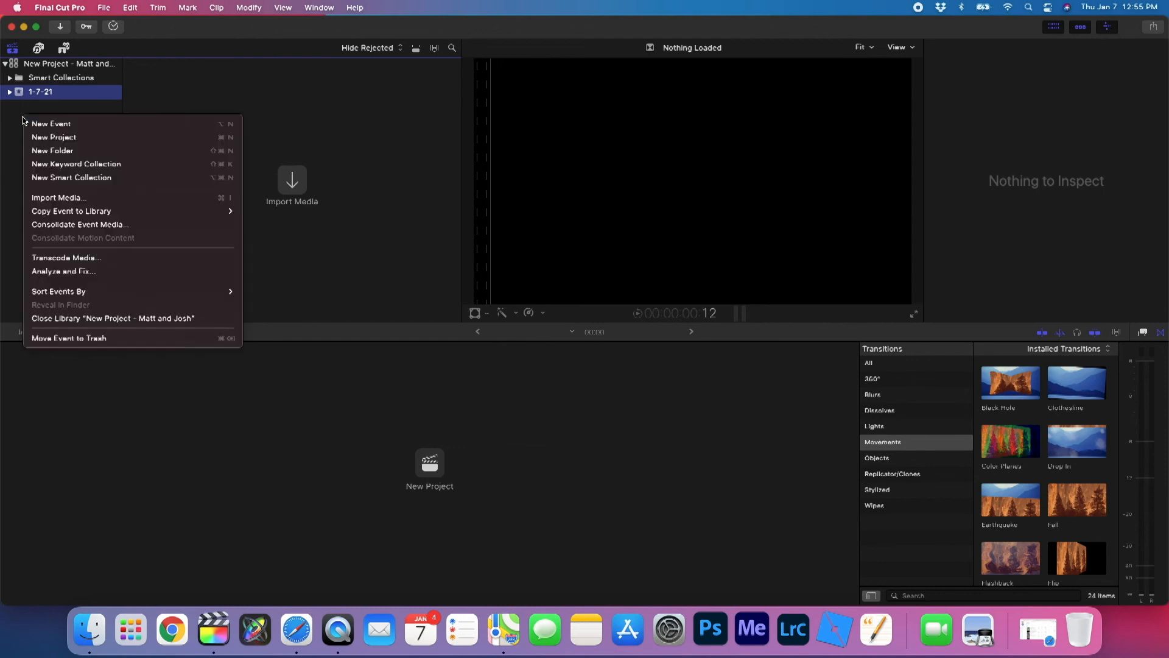
click(56, 125)
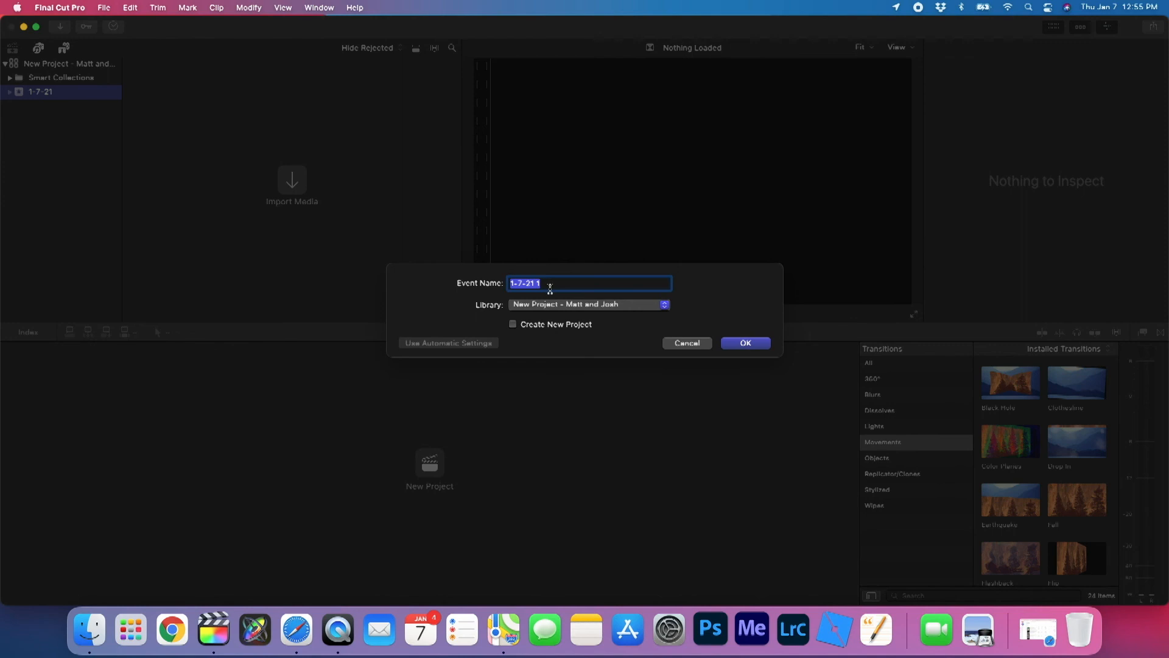
click(687, 343)
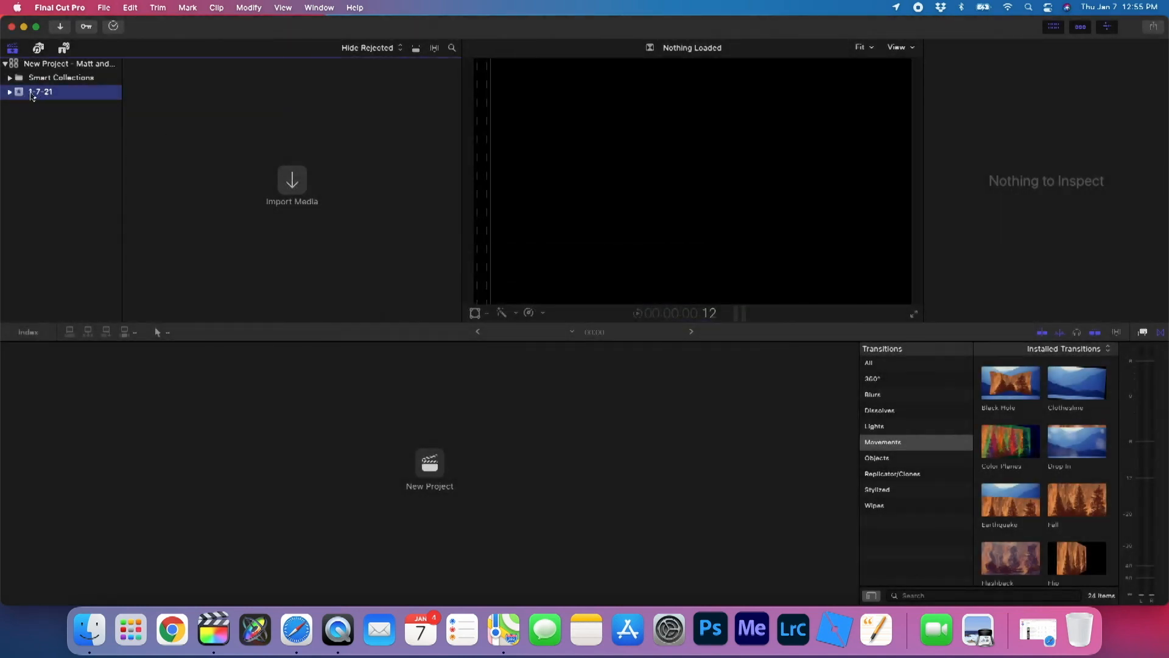
Step: Import all clips from the EOS_DIGITAL camera card into the 1-7-21 event, copying them to the library
click(9, 92)
click(21, 64)
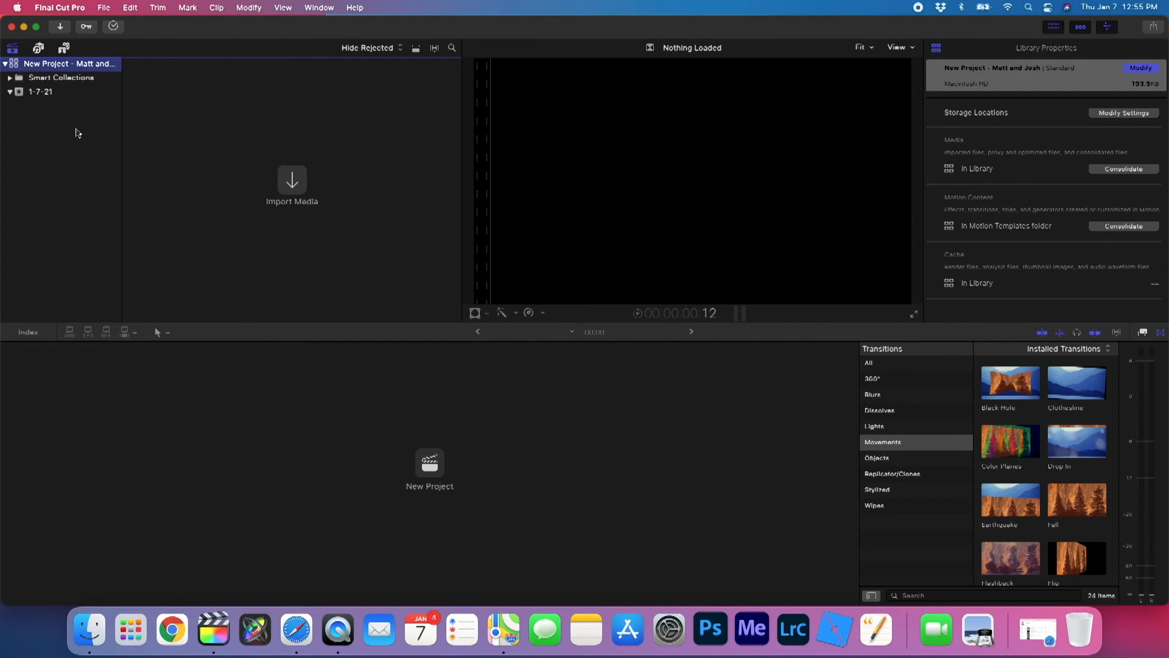
click(19, 95)
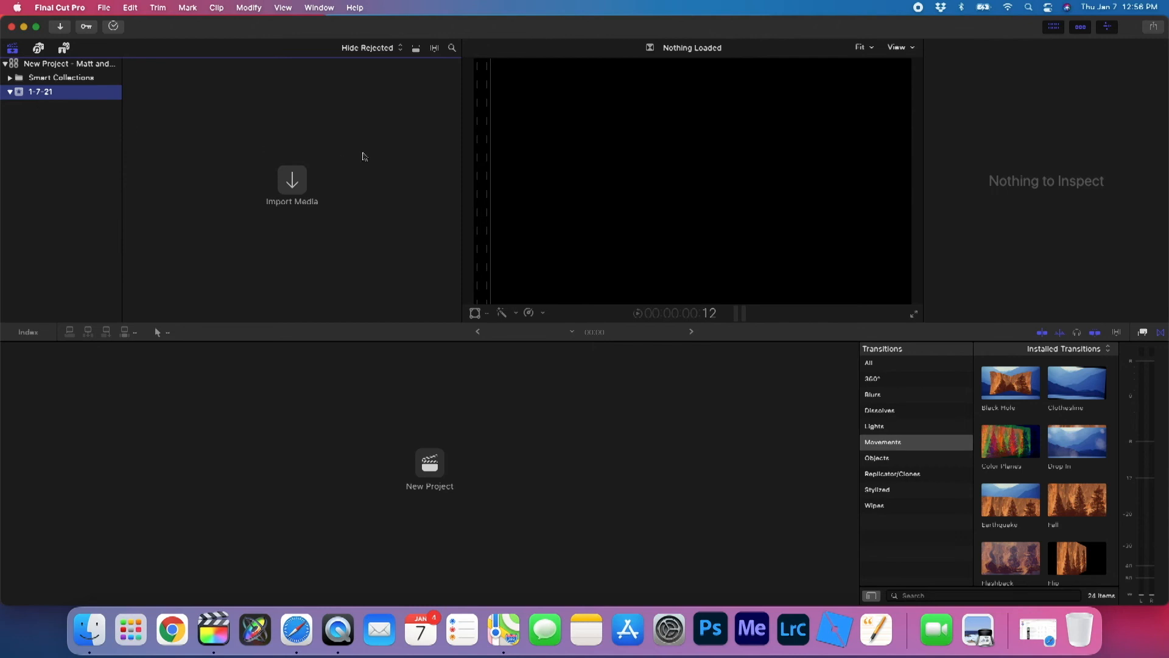
click(289, 183)
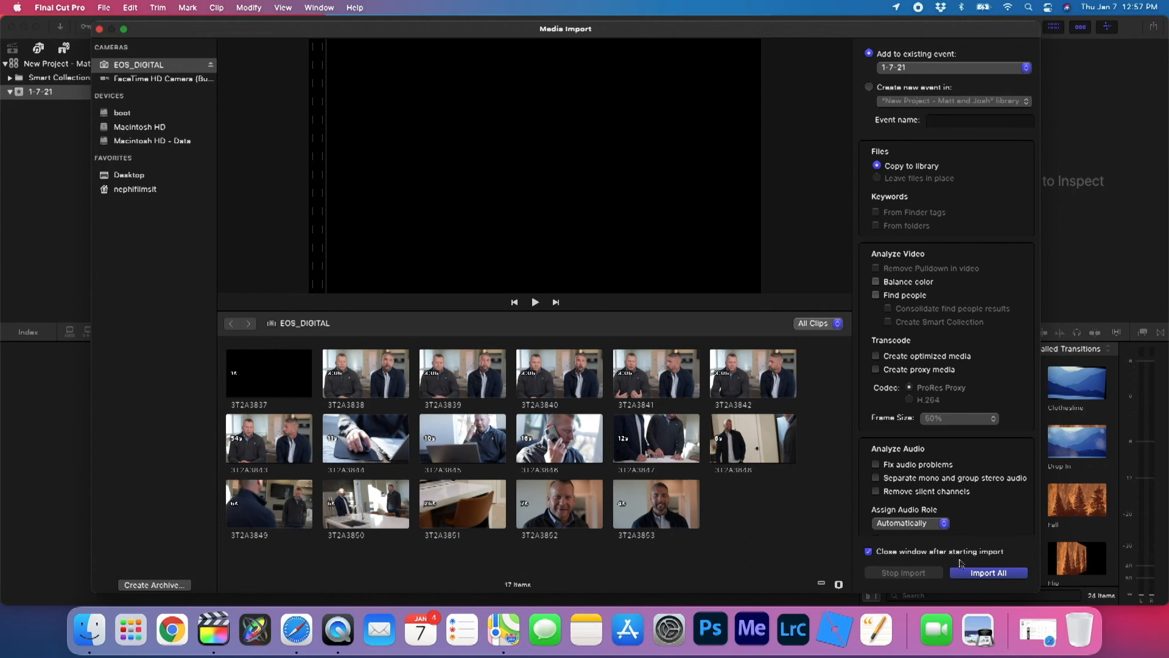
click(986, 575)
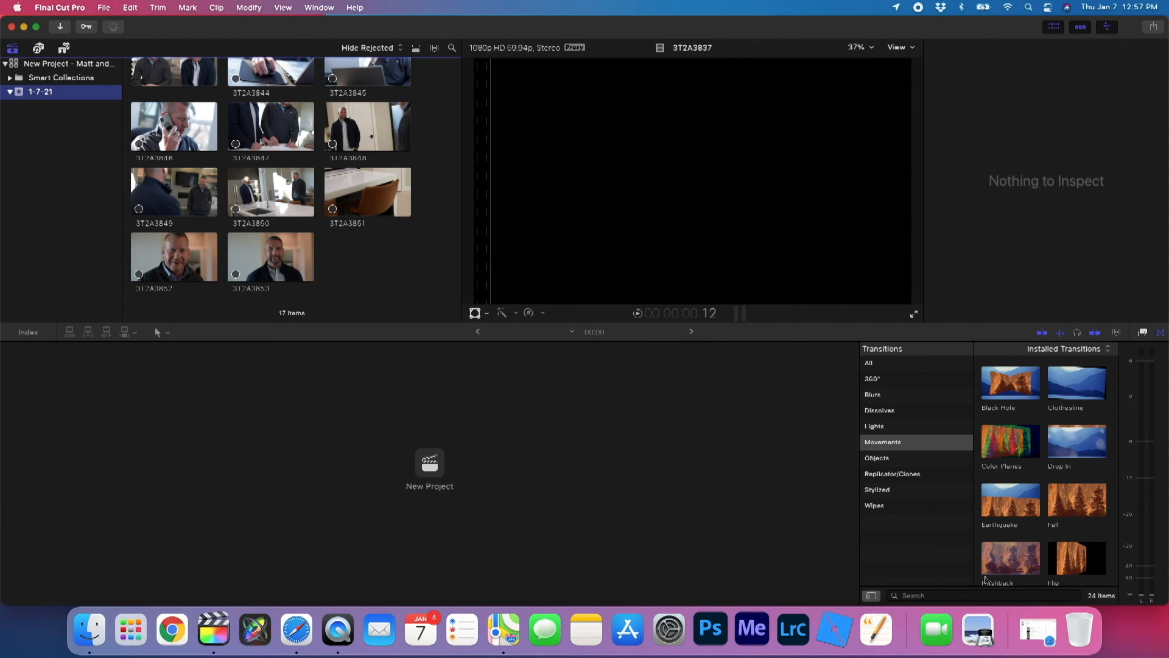
Step: Set the browser's clip duration display to All so each clip shows one thumbnail, and reduce the clip height slightly
scroll(247, 233, up, 10)
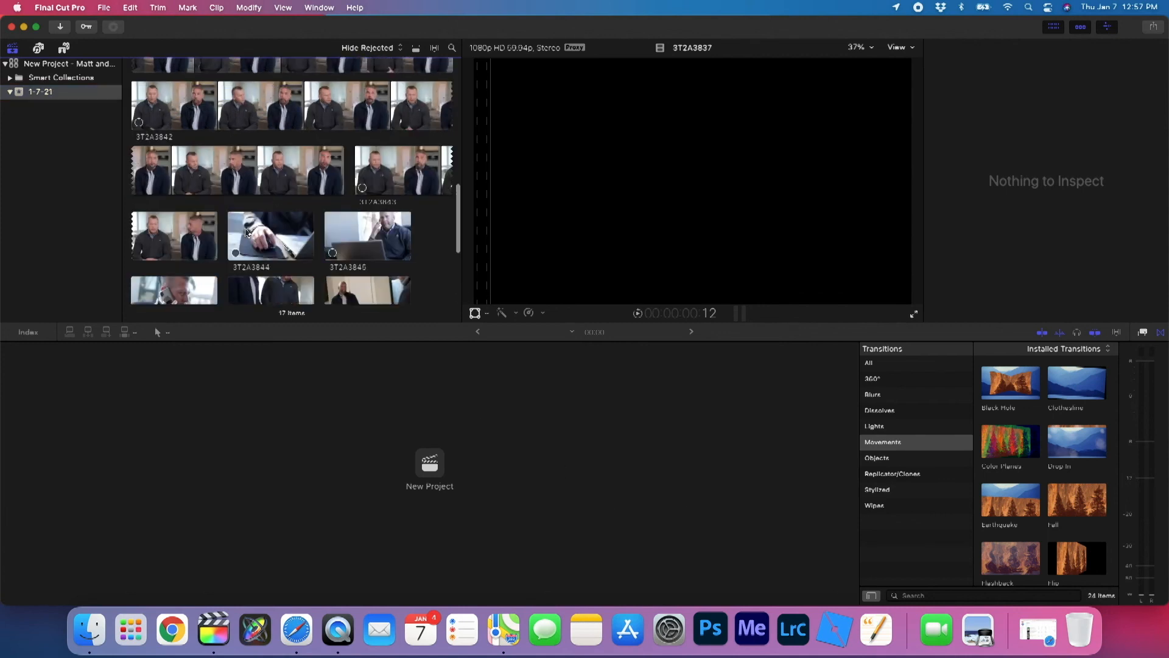
scroll(247, 233, up, 5)
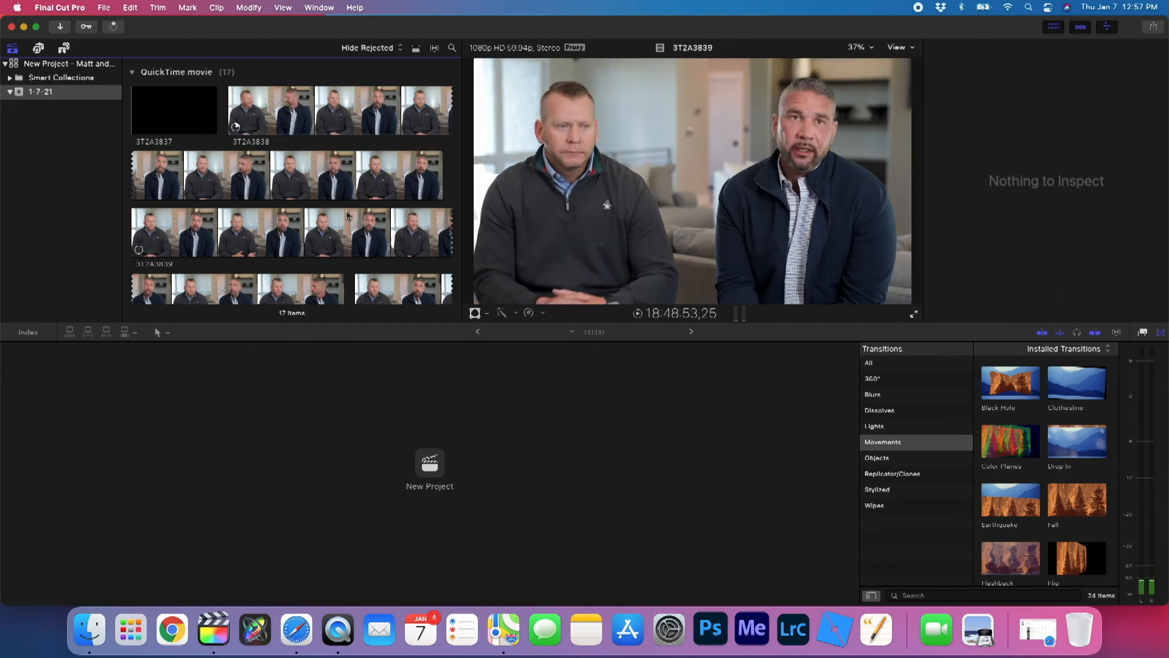
scroll(299, 216, down, 3)
scroll(300, 216, down, 10)
scroll(300, 216, up, 15)
scroll(300, 215, up, 1)
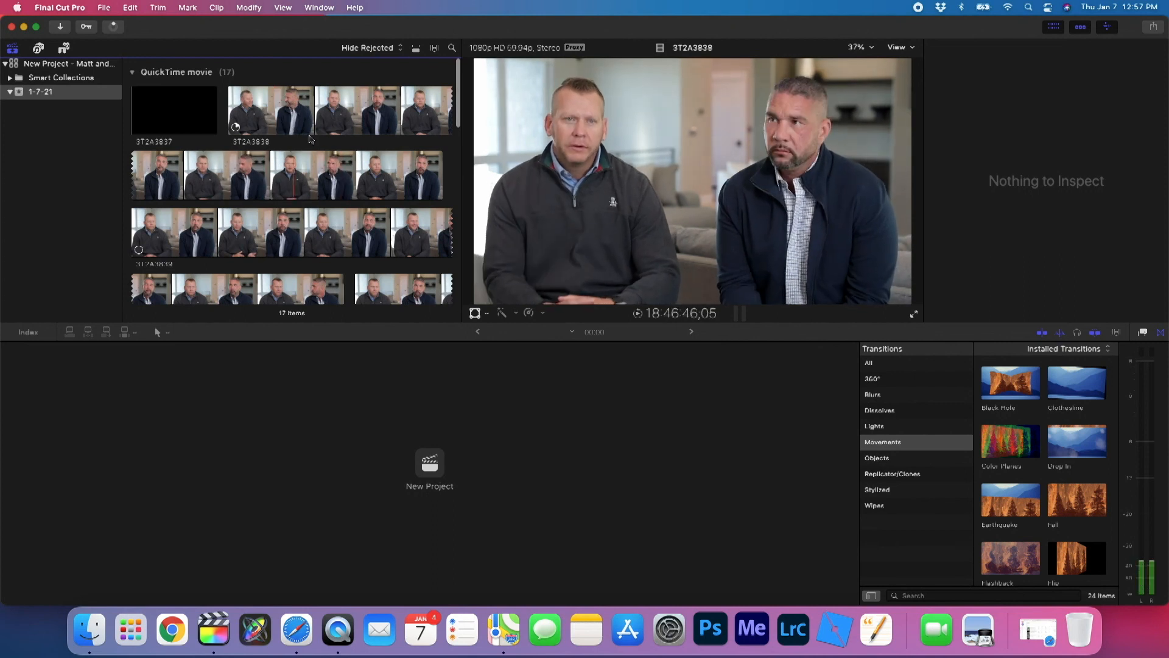
click(434, 48)
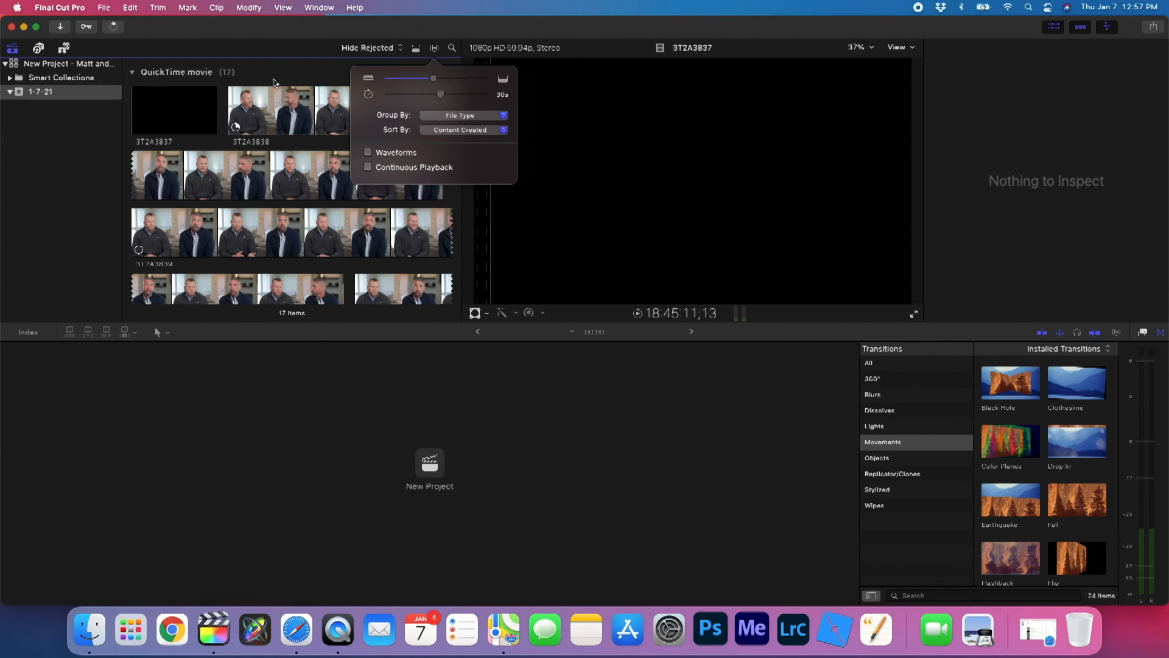
click(276, 84)
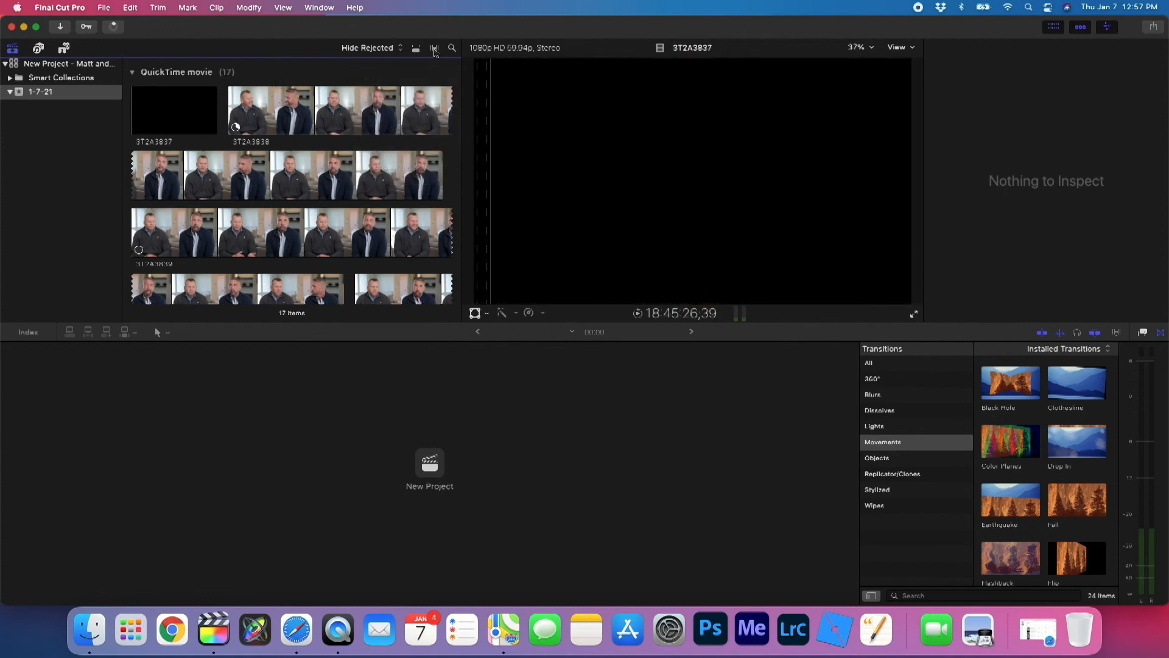
click(434, 51)
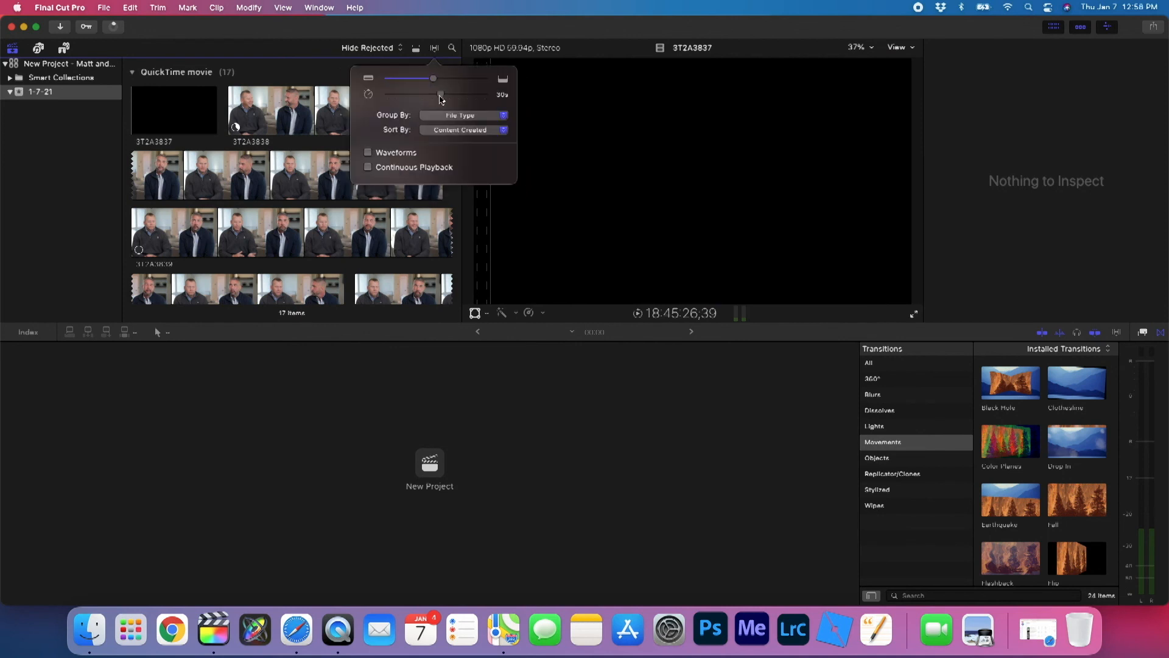
drag(442, 99, 387, 96)
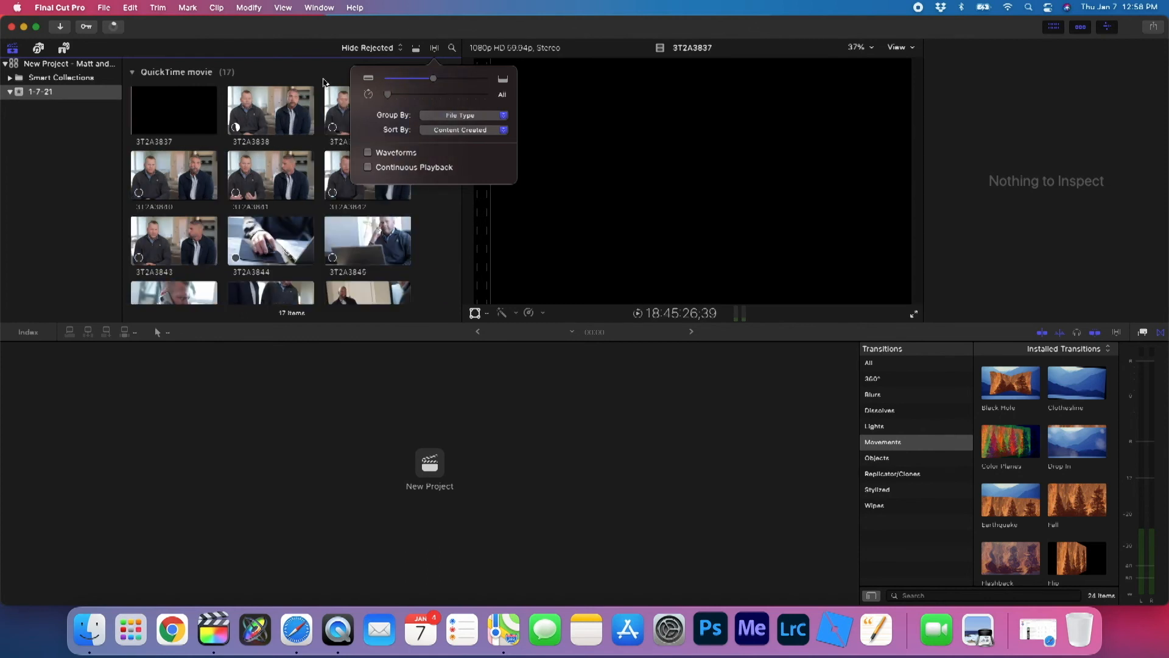
mouse_move(433, 78)
mouse_down()
mouse_move(401, 81)
mouse_move(425, 82)
mouse_move(416, 79)
mouse_up()
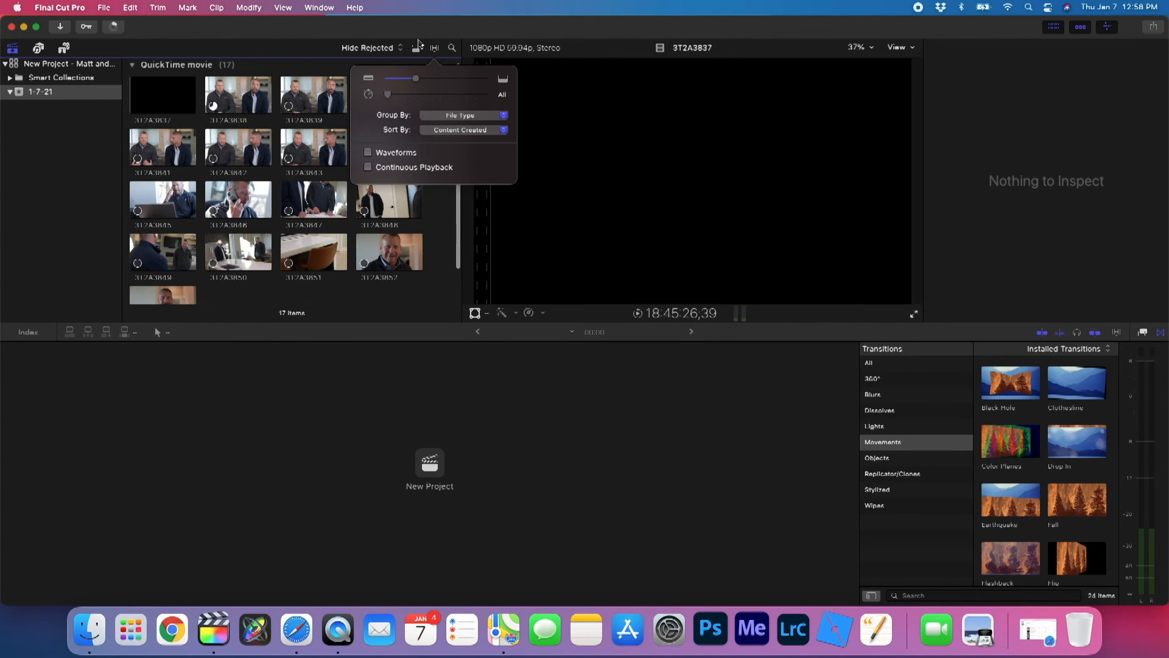
click(434, 49)
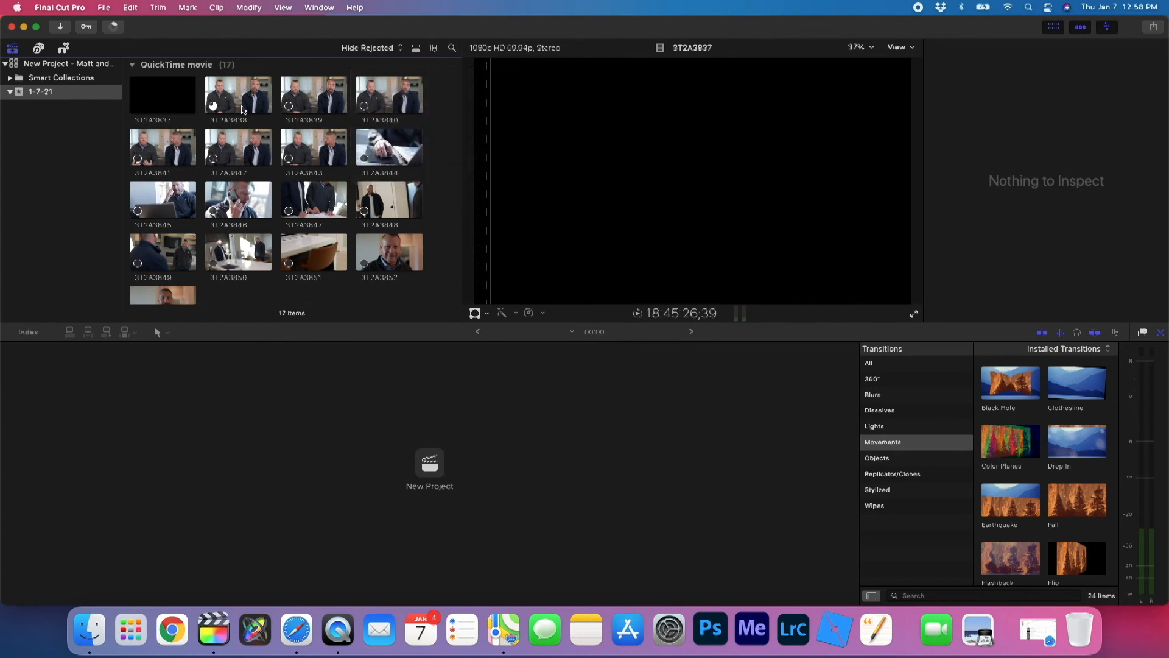
Step: Eject the EOS_DIGITAL camera card and look over the imported clips in the 1-7-21 event
scroll(216, 109, up, 1)
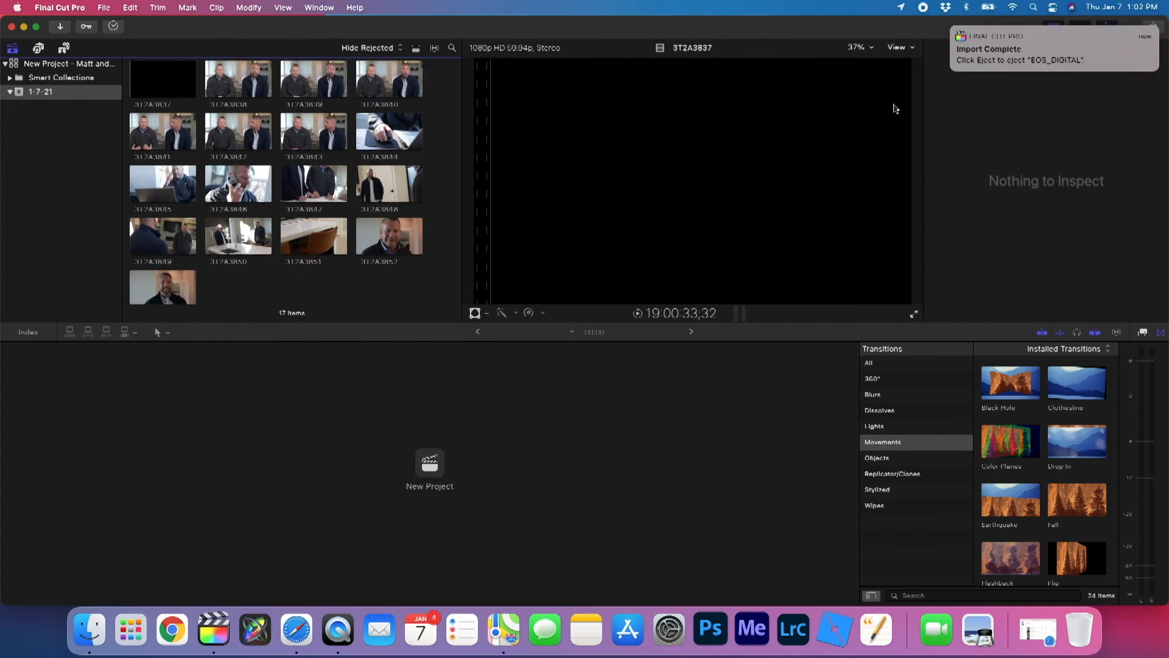
mouse_move(1000, 68)
click(1135, 60)
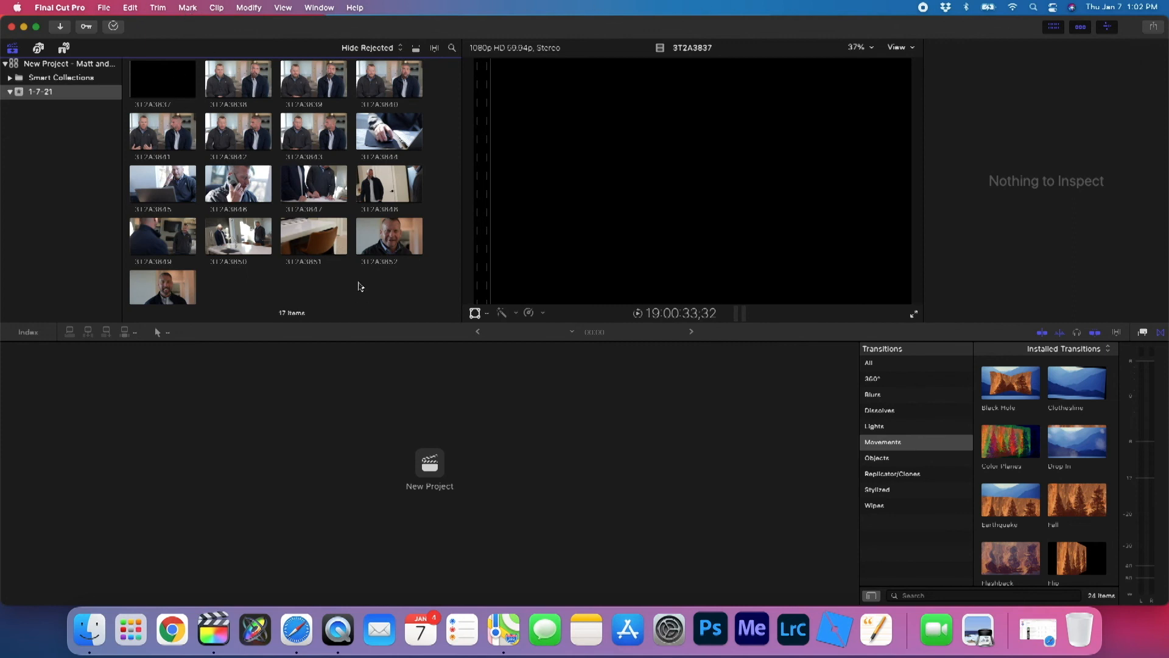
scroll(288, 170, down, 2)
scroll(288, 170, up, 3)
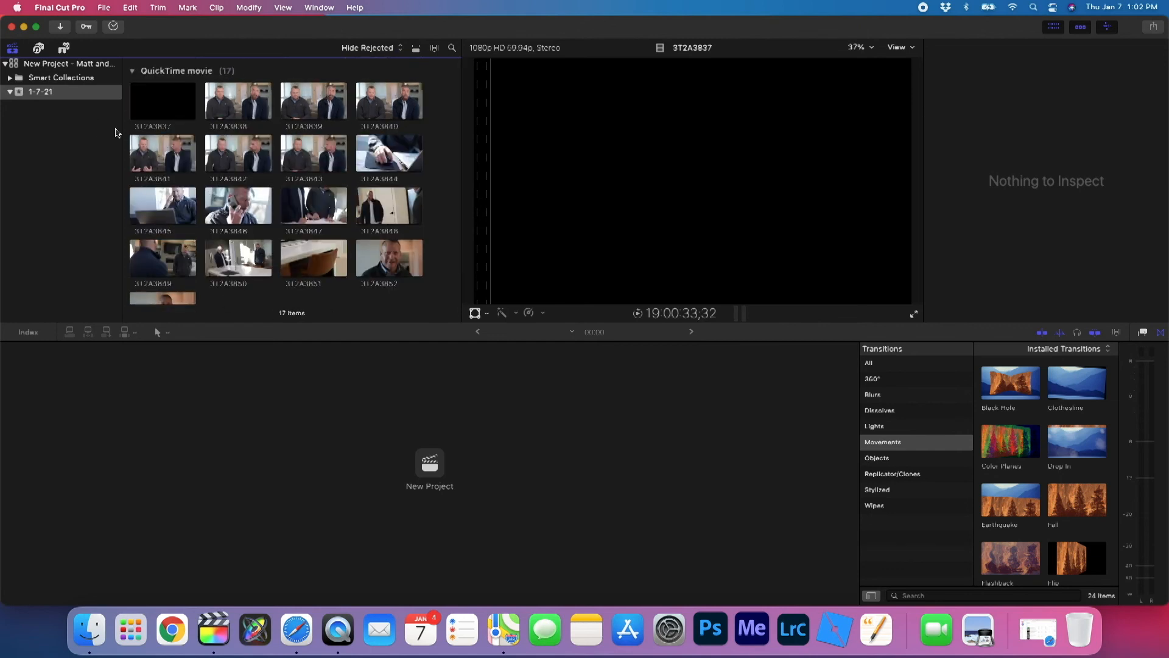
click(59, 28)
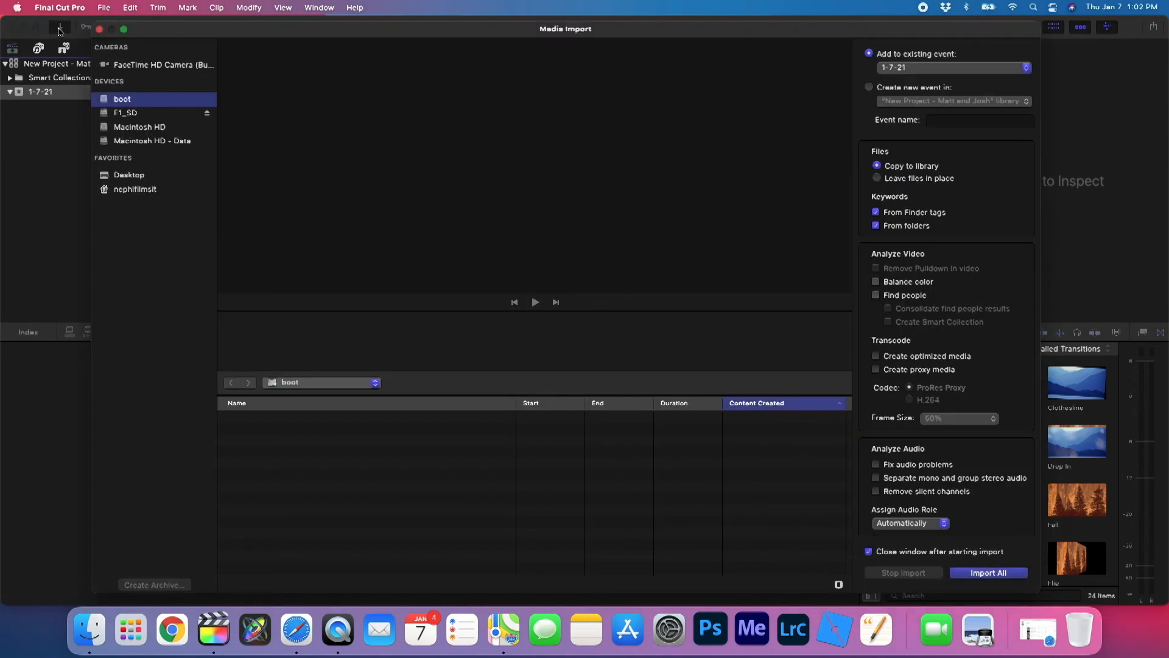
click(99, 28)
click(104, 8)
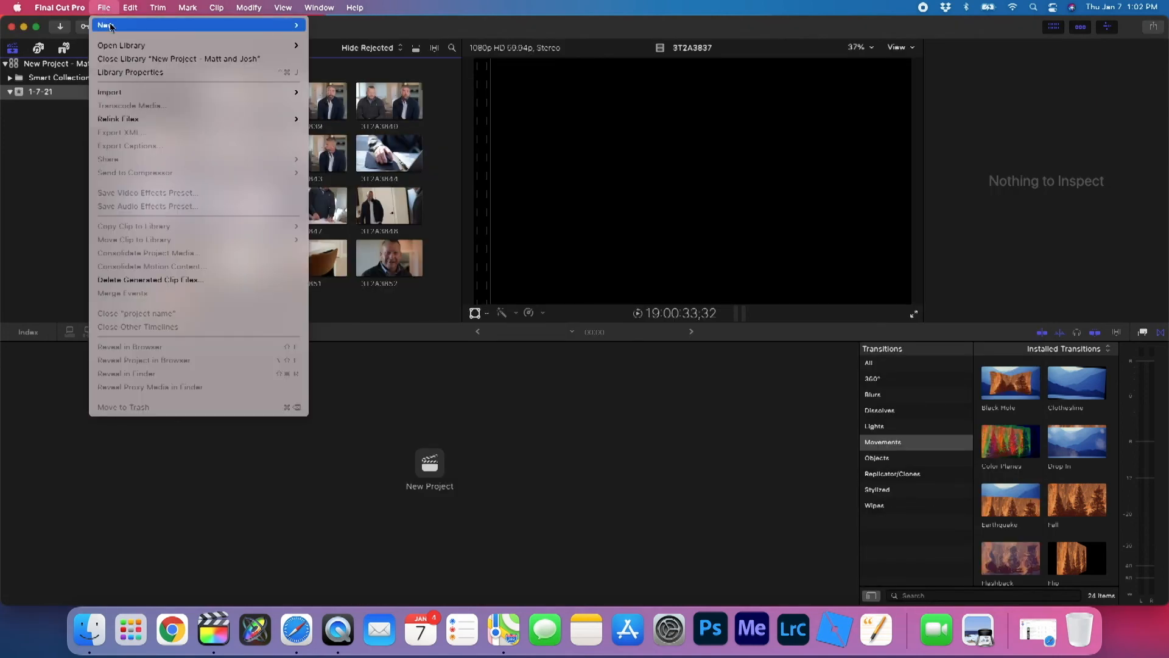
mouse_move(129, 95)
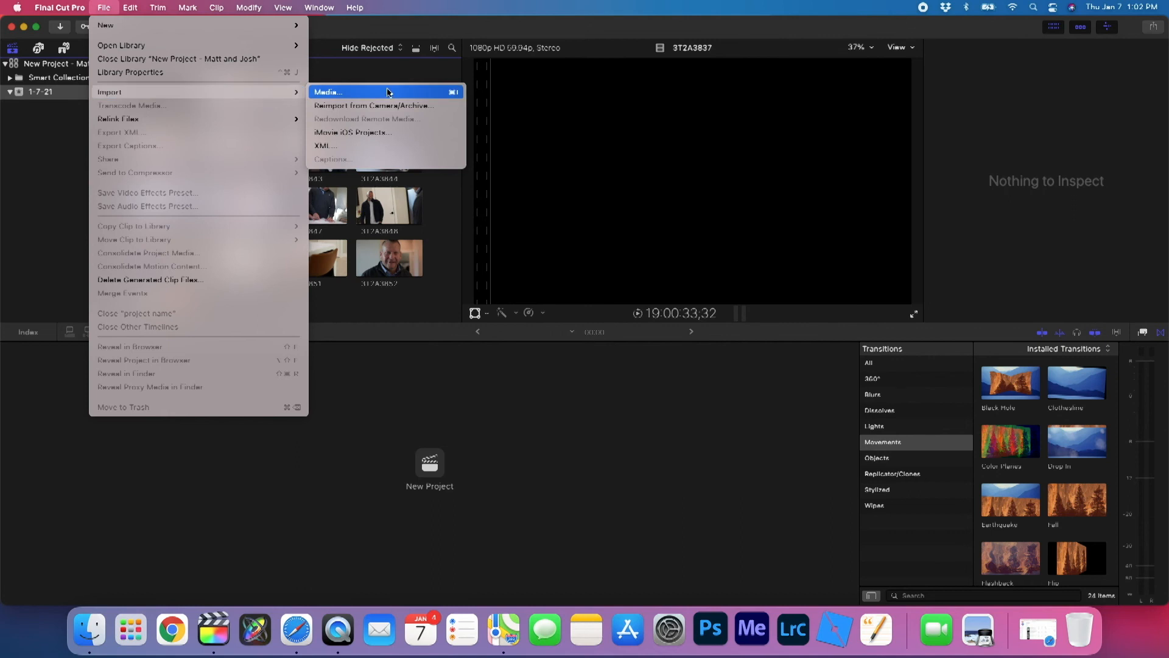
click(50, 141)
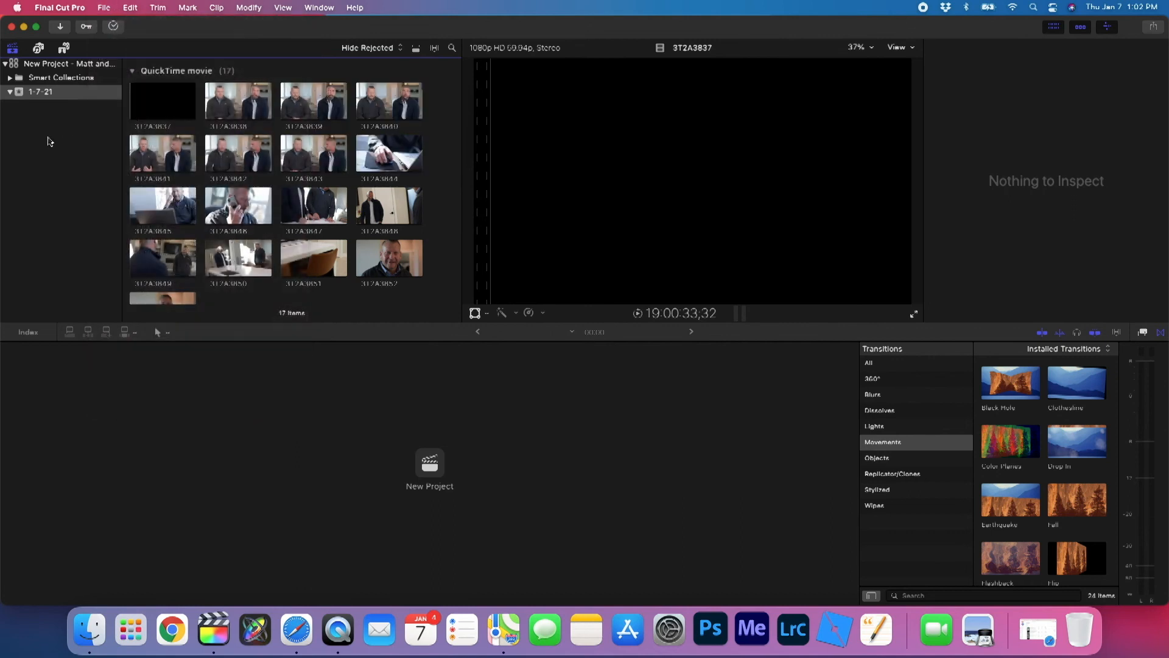
Step: Import ZOOM0001.WAV from the F1_SD card into the 1-7-21 event, copying it to the library, and check the audio clip
key(super+i)
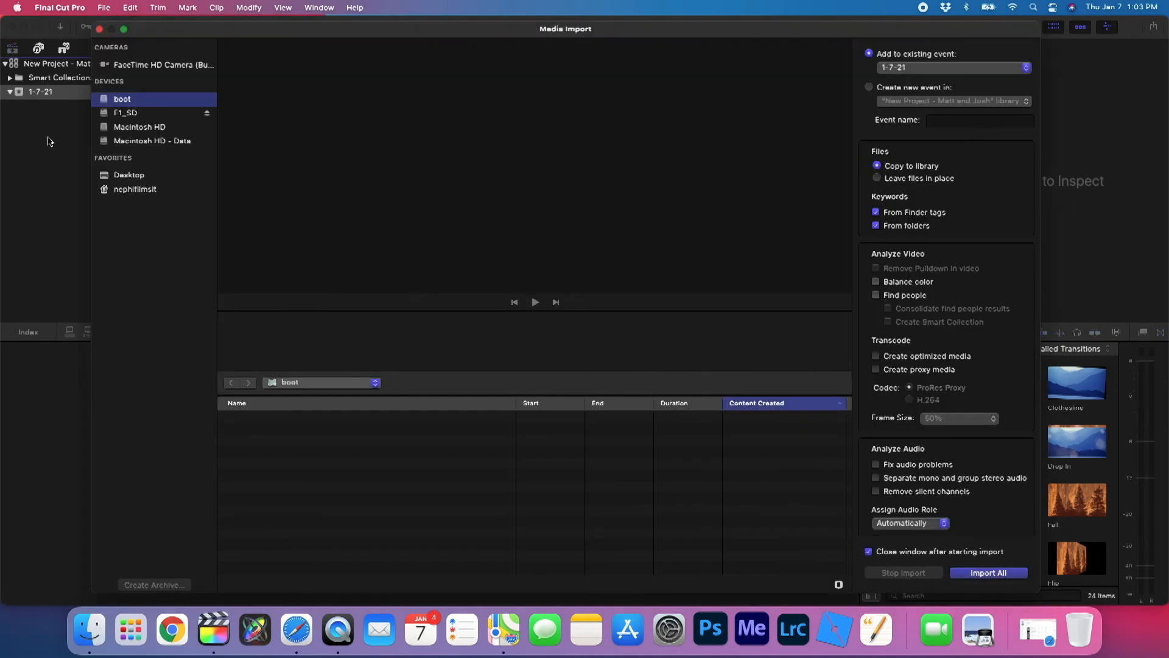
click(112, 116)
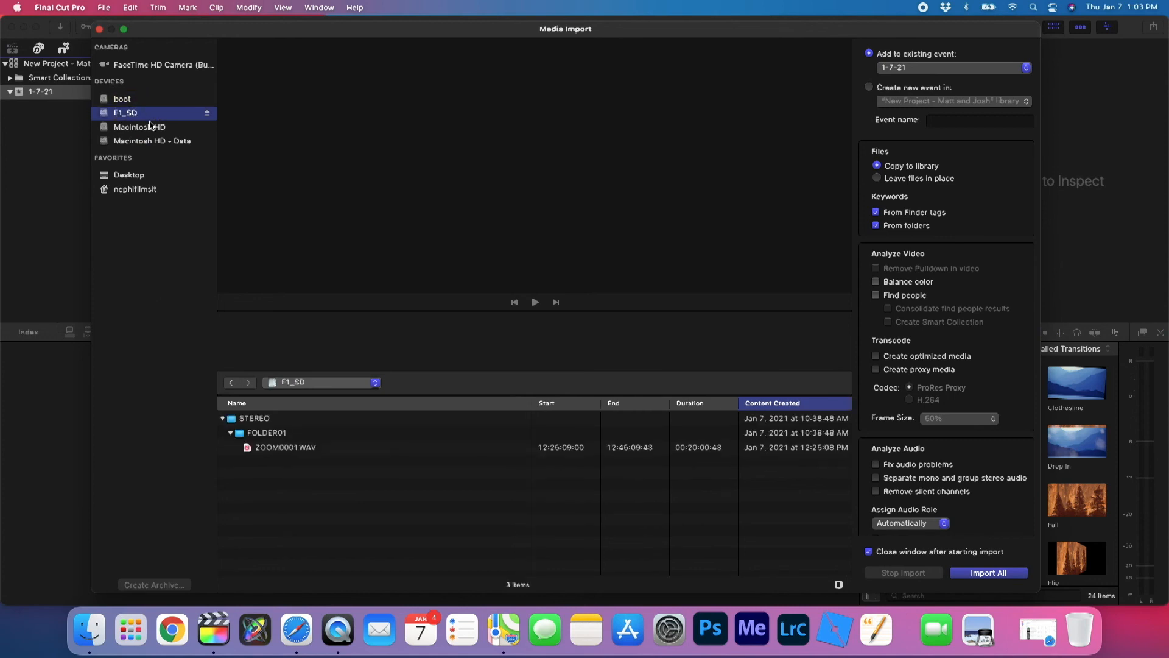
click(275, 449)
click(988, 572)
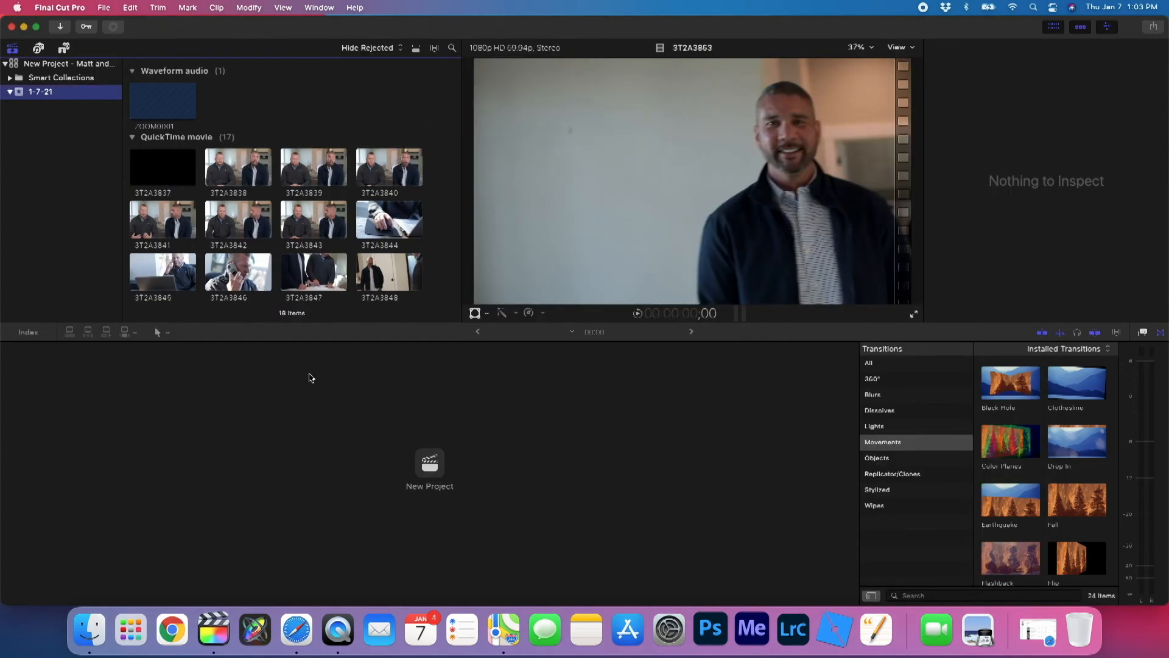
click(177, 112)
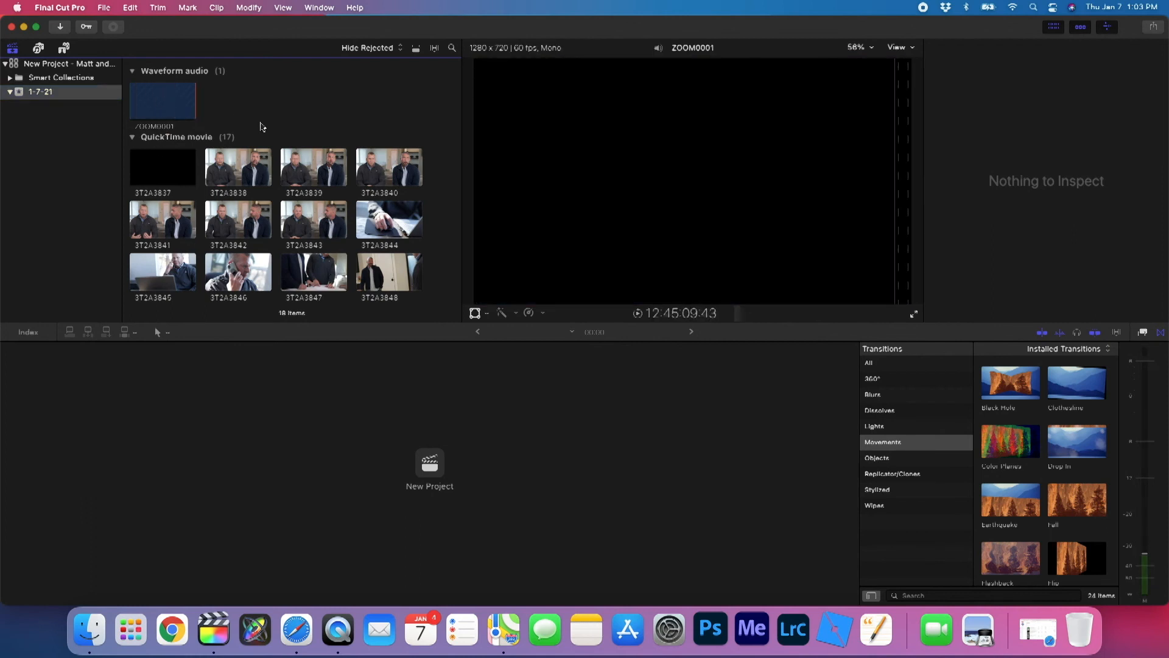
scroll(262, 126, down, 5)
scroll(261, 126, up, 5)
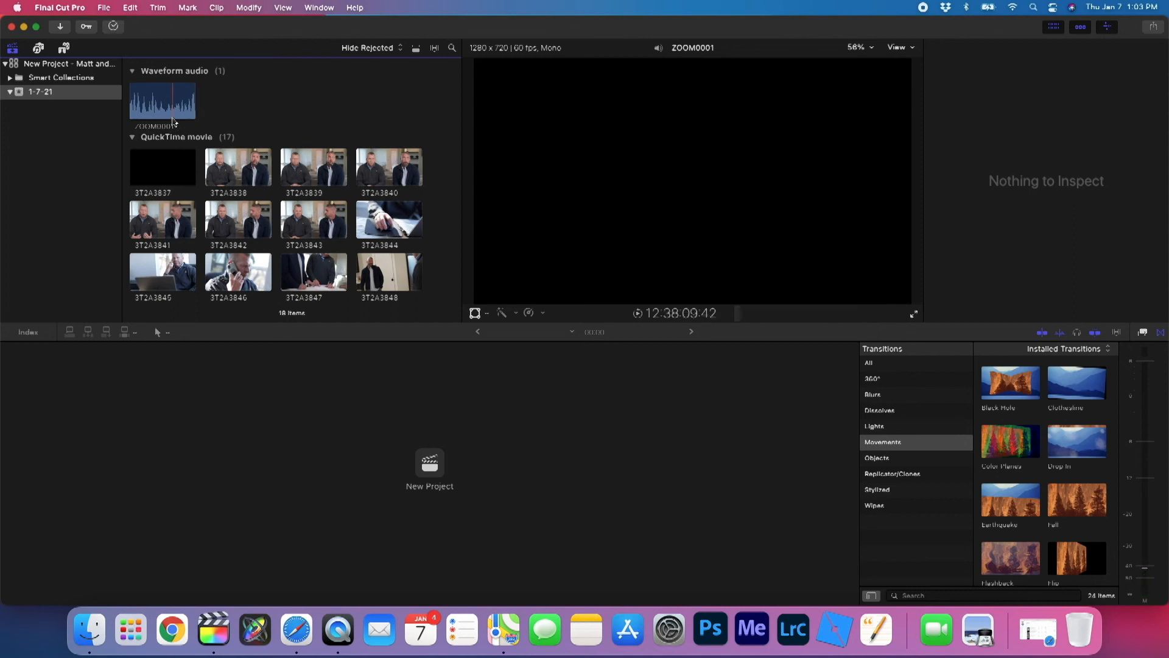
Step: Eject the first F1_SD card and import ZOOM0001.WAV from the second F1_SD card into the 1-7-21 event
key(super+i)
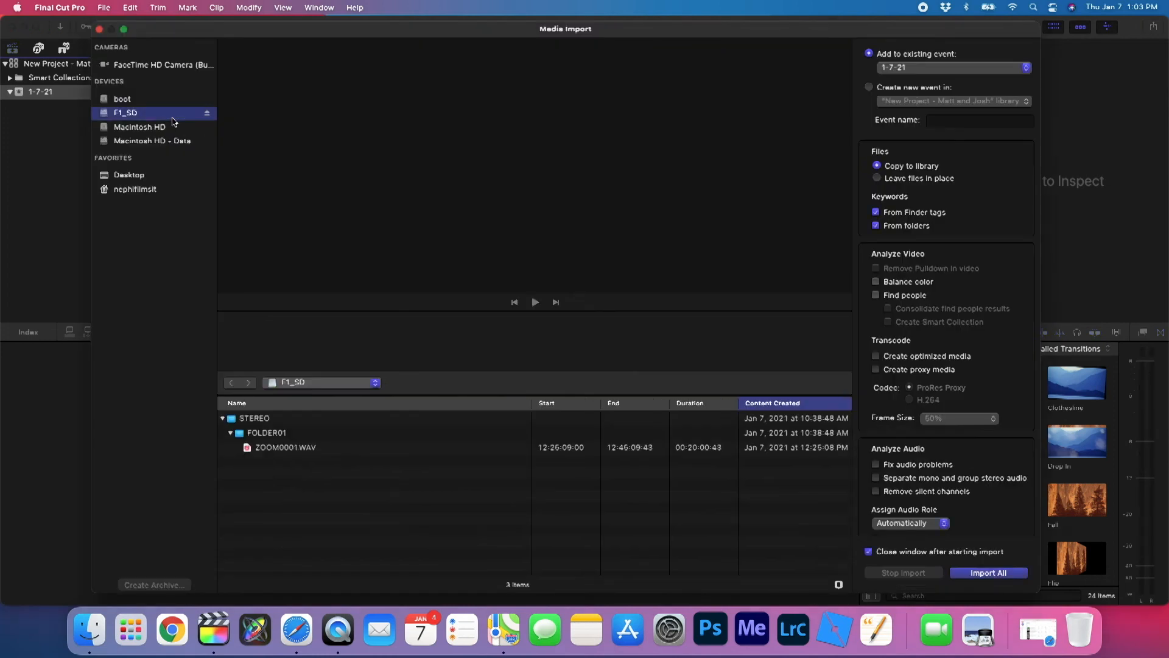
click(208, 114)
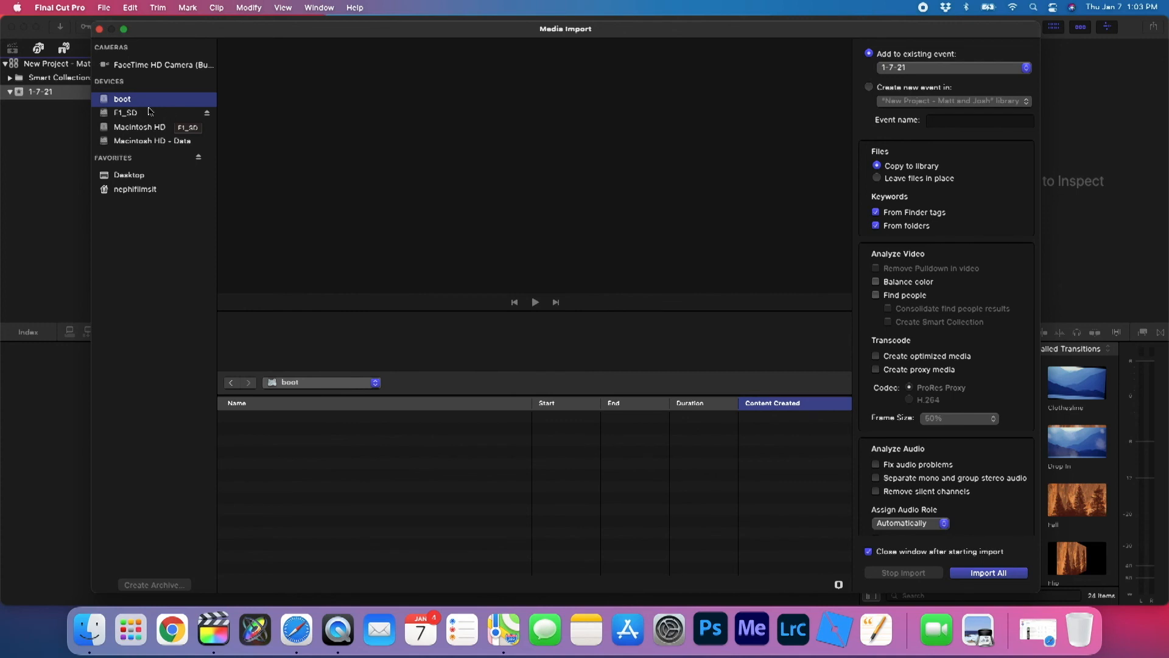
click(145, 112)
click(296, 448)
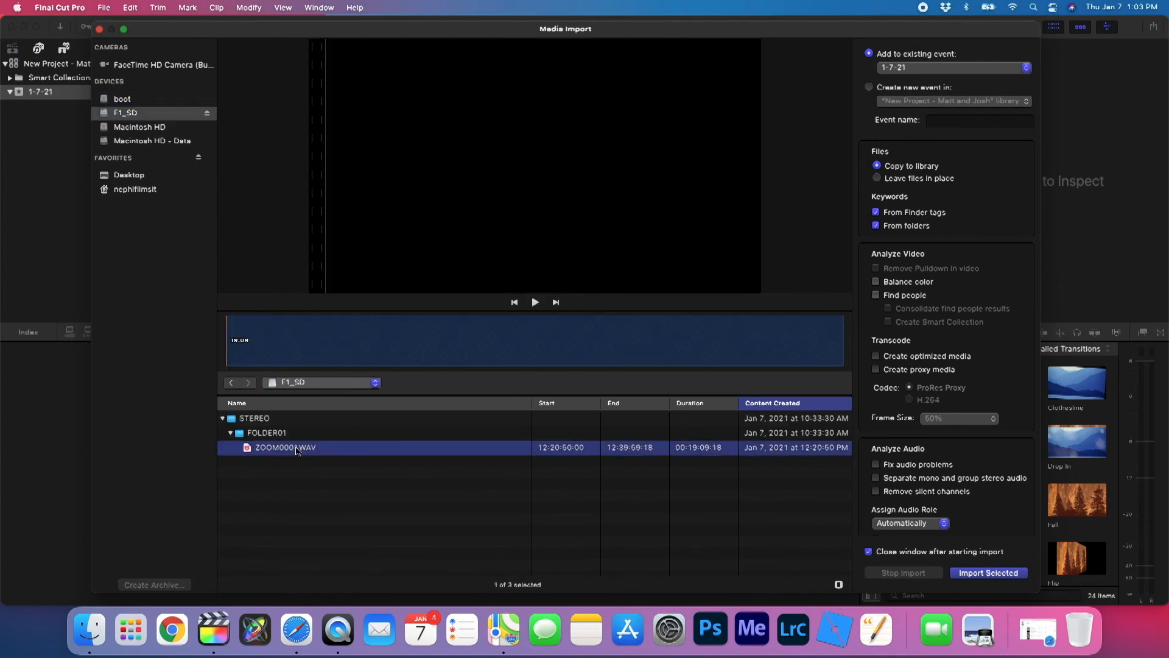
click(984, 573)
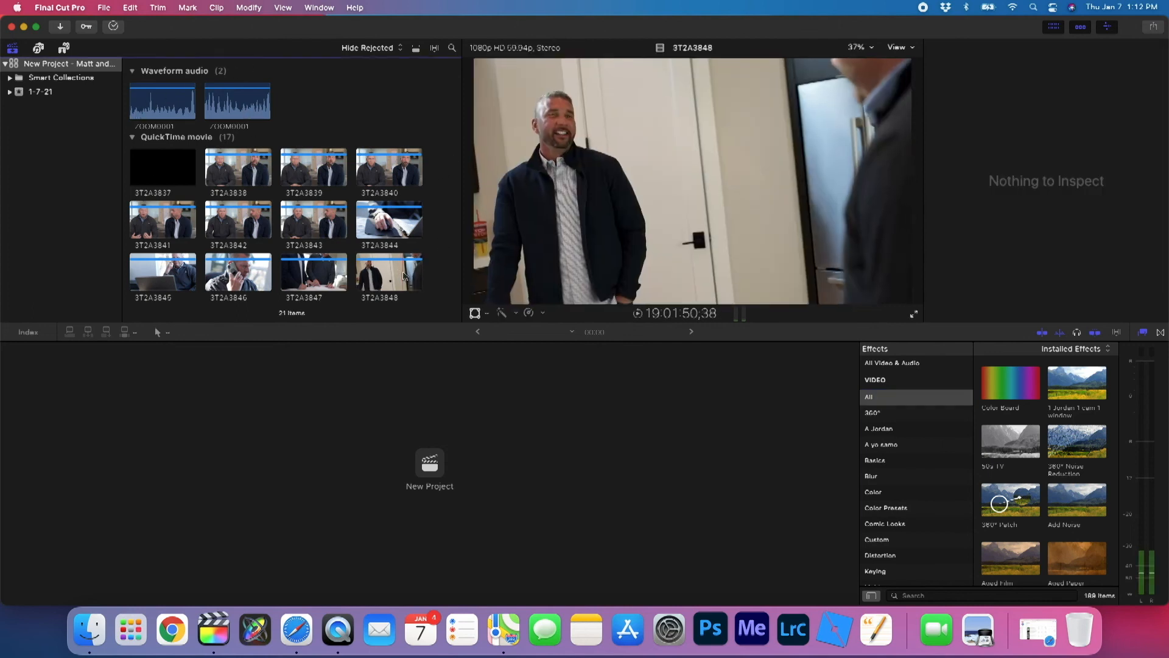
Step: Start a new project in the 1-7-21 event with custom settings and set its frame rate to 23.98p
click(431, 465)
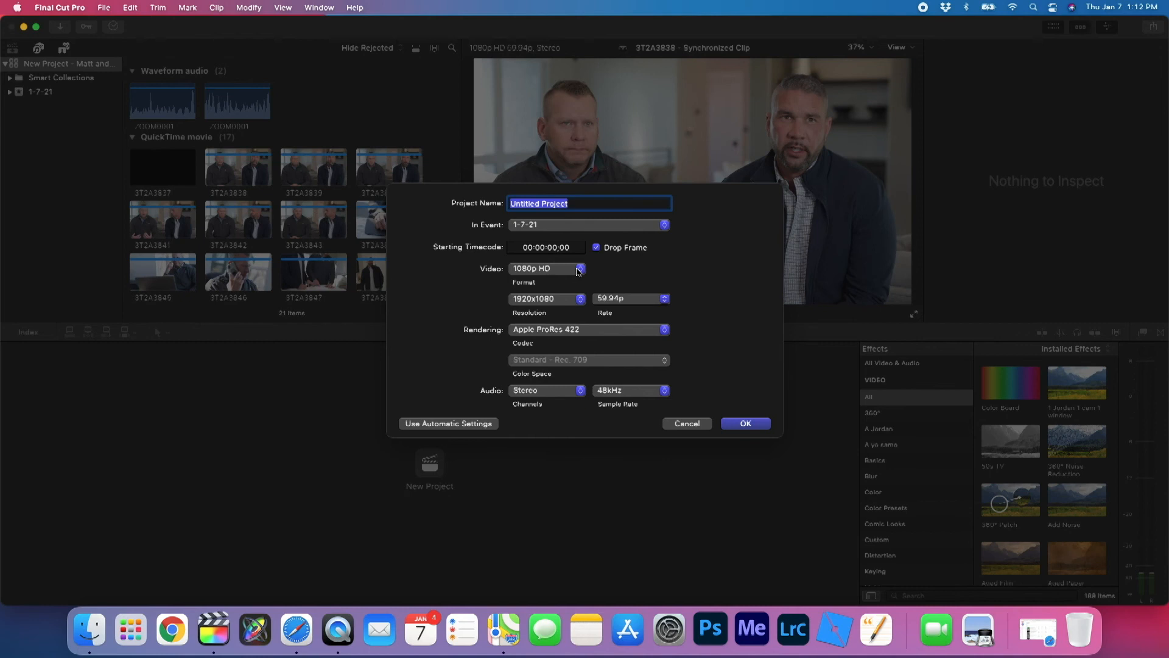
click(441, 425)
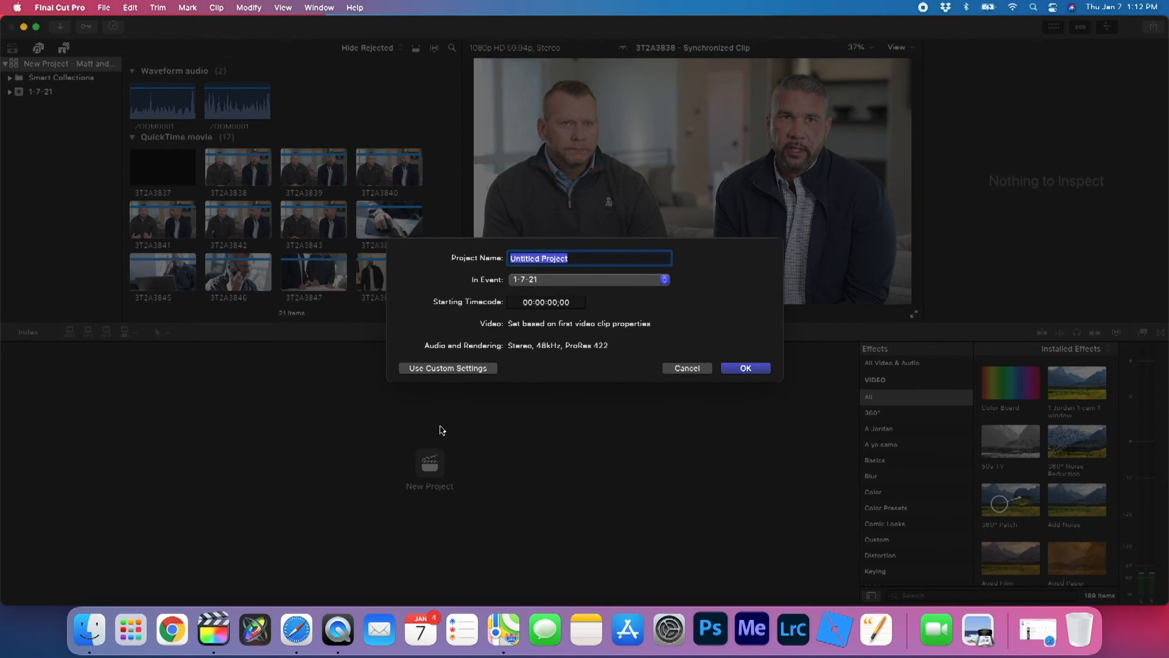
click(458, 368)
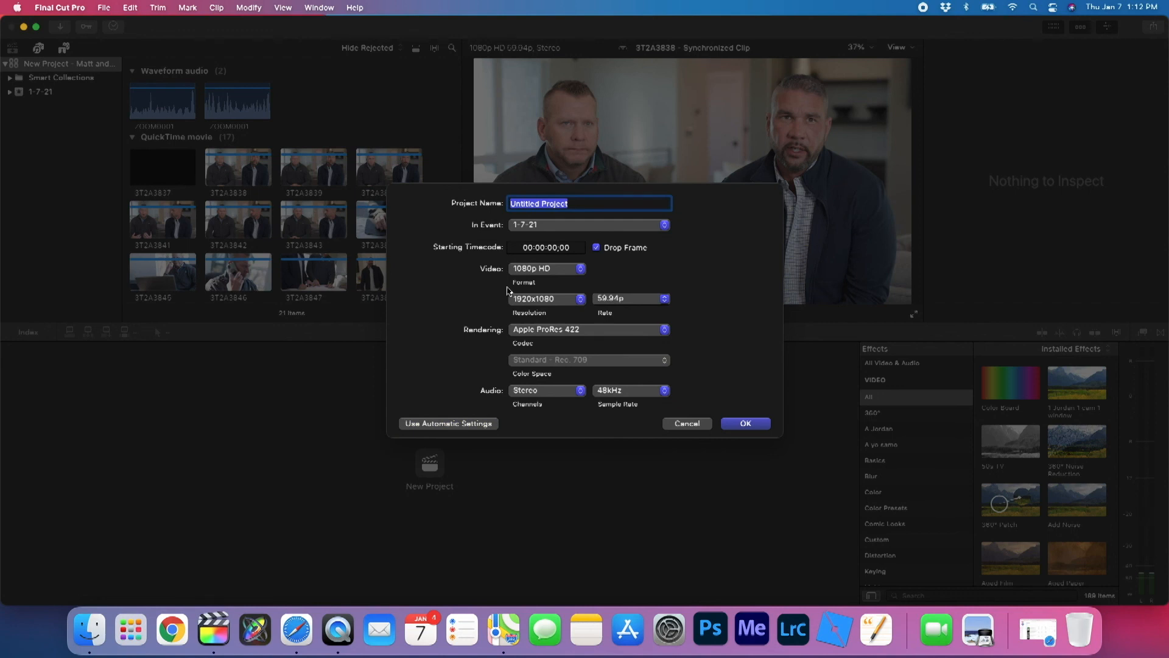
click(614, 303)
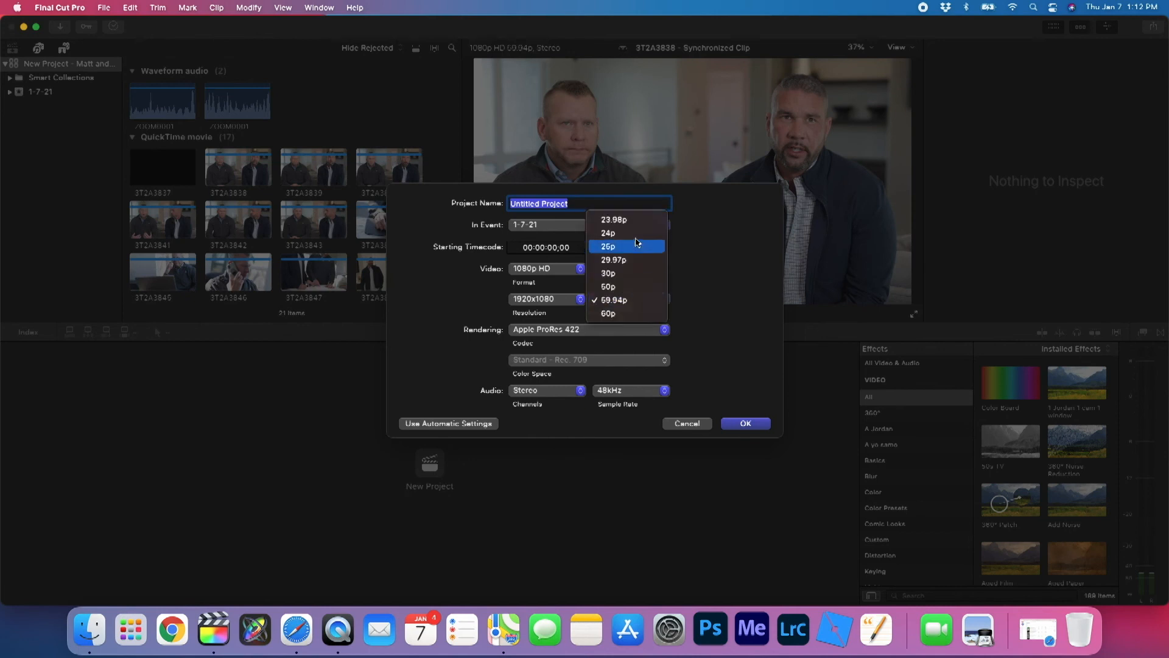
click(626, 221)
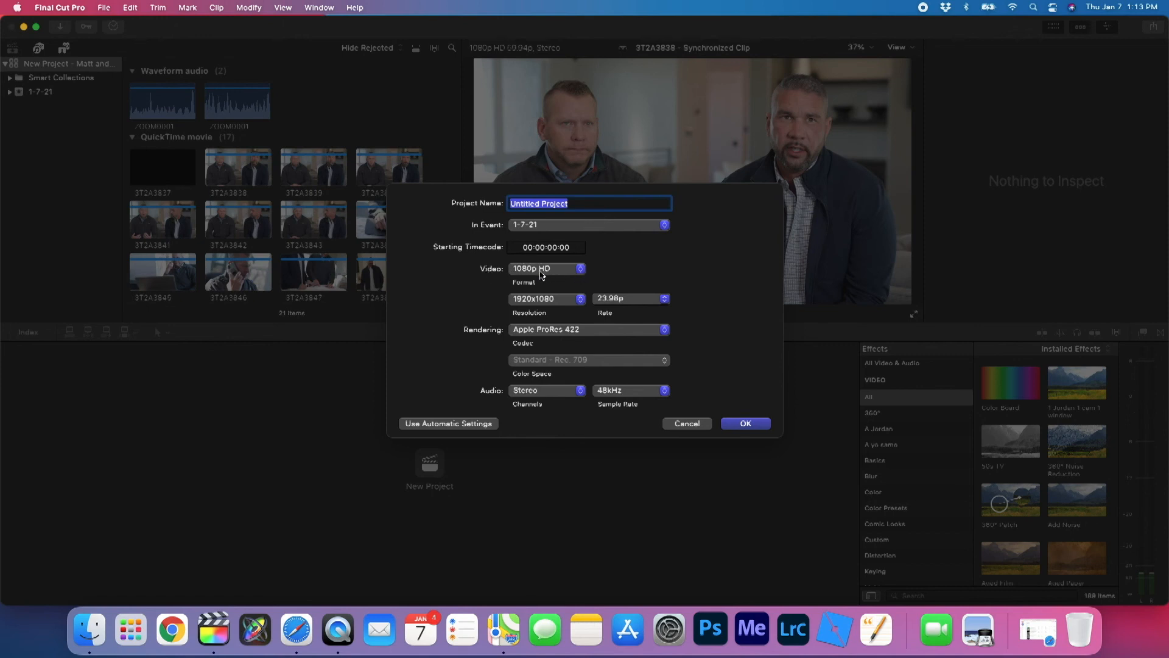
Step: Keep the 1080p HD format and Apple ProRes 422 codec, and create the project named with the two subjects' first names
click(579, 273)
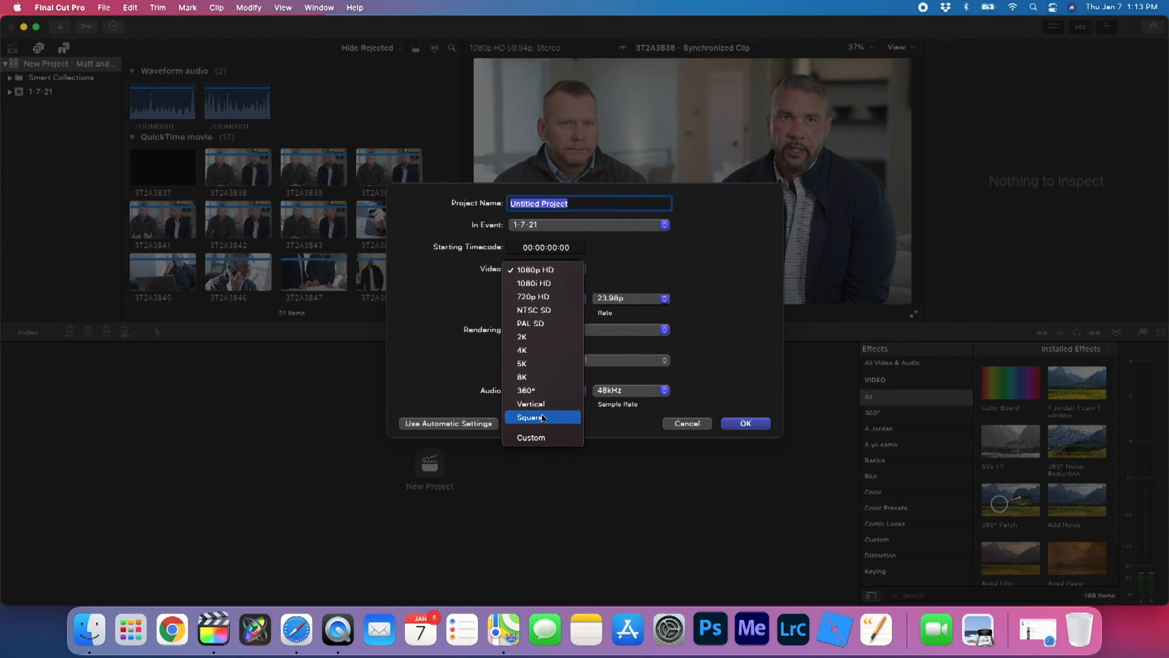
click(631, 268)
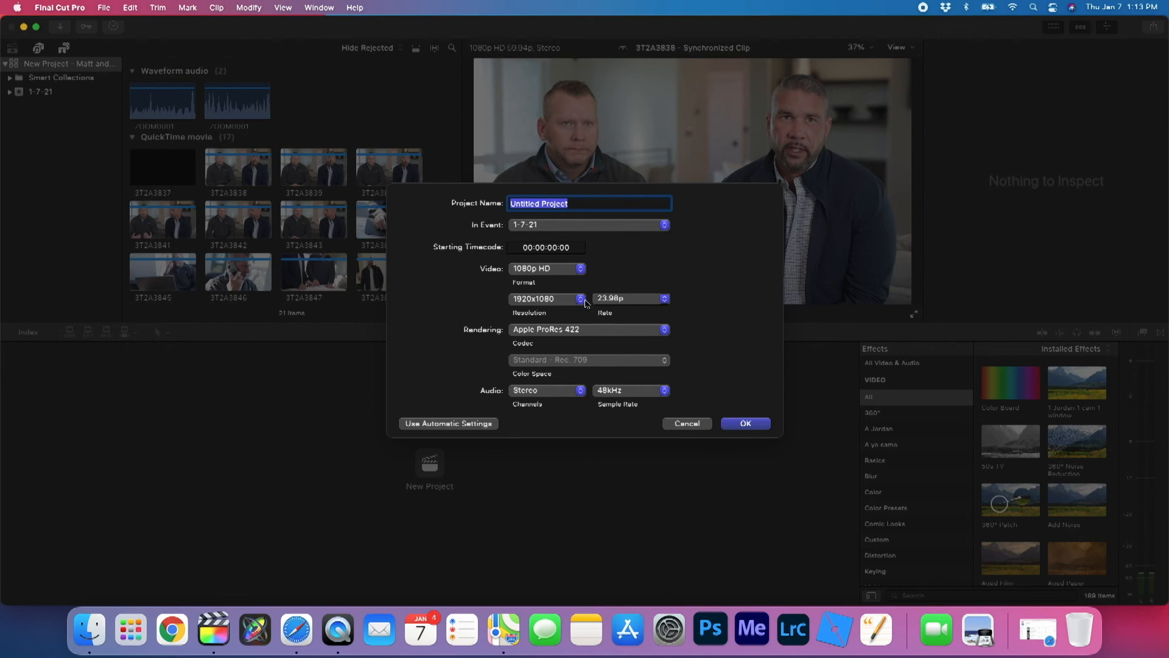
click(555, 332)
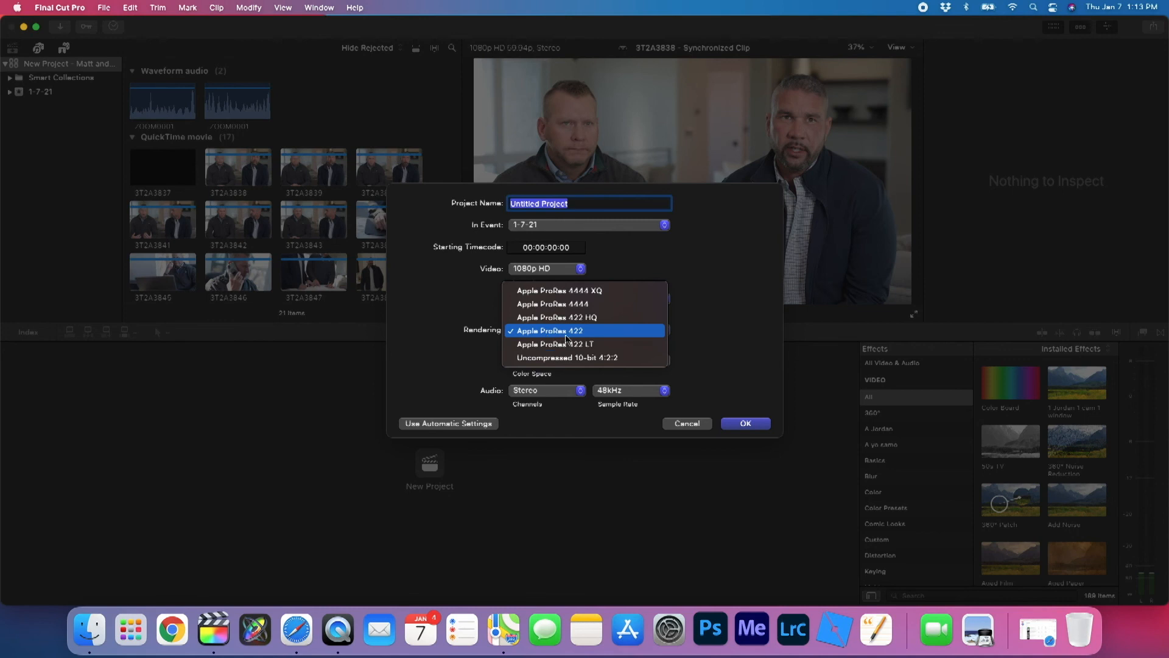
click(700, 298)
click(596, 329)
click(730, 298)
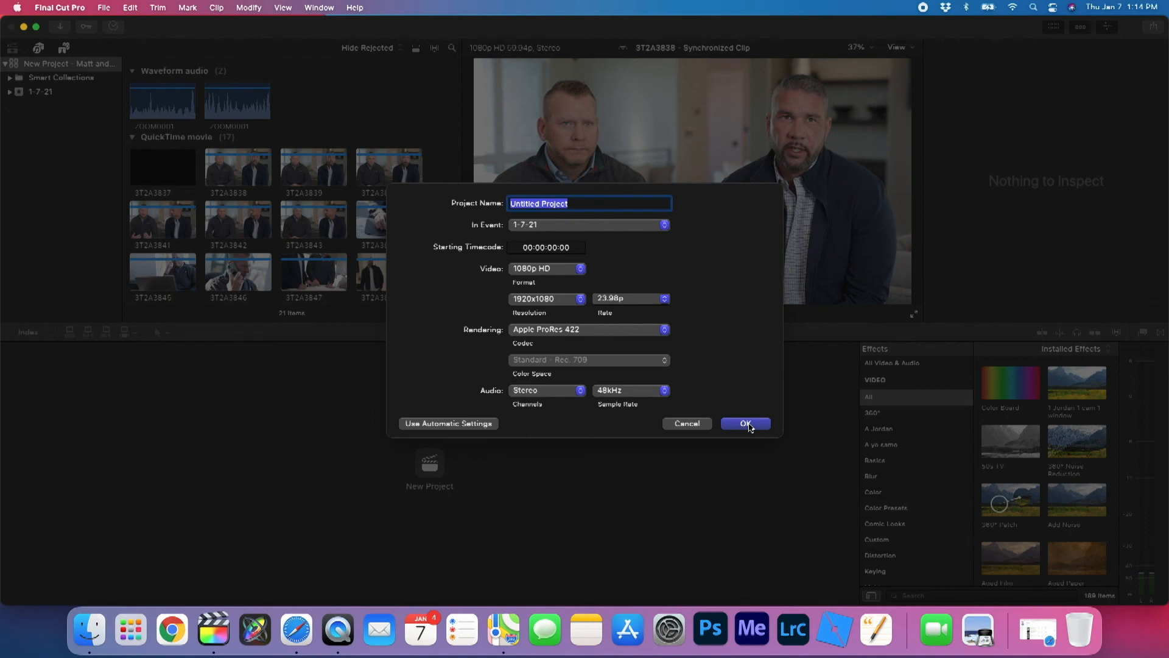
text(Matt and Josh)
key(Return)
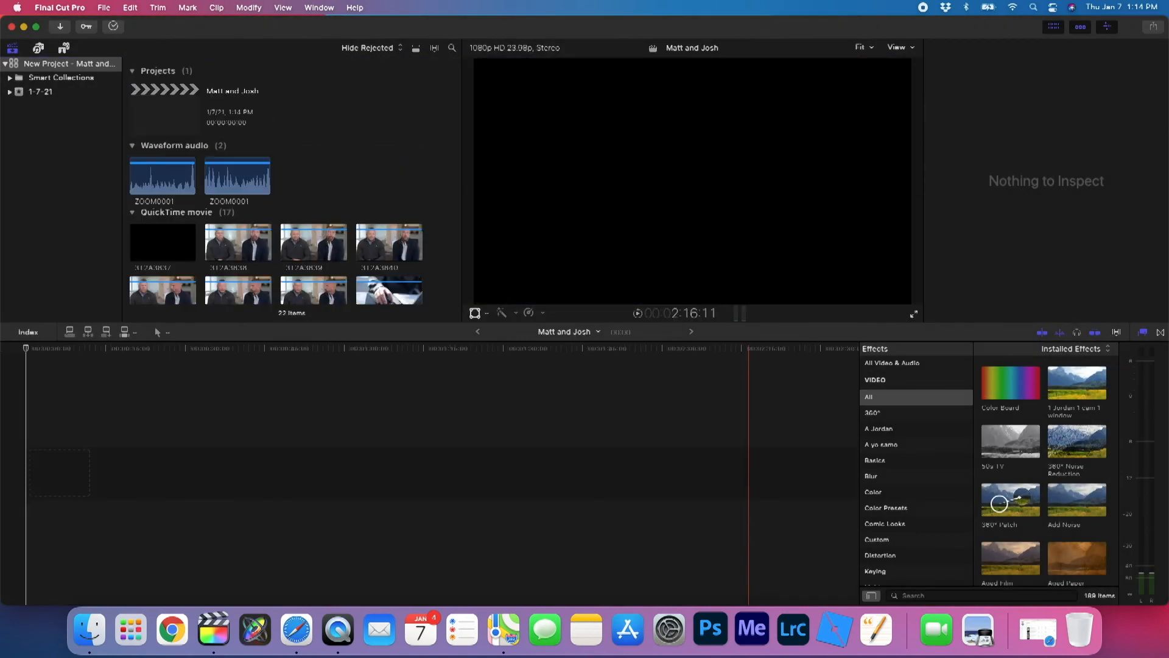
Step: Look through the imported clips in the browser, previewing 3T2A3839 and 3T2A3846
scroll(381, 204, down, 8)
scroll(383, 207, up, 5)
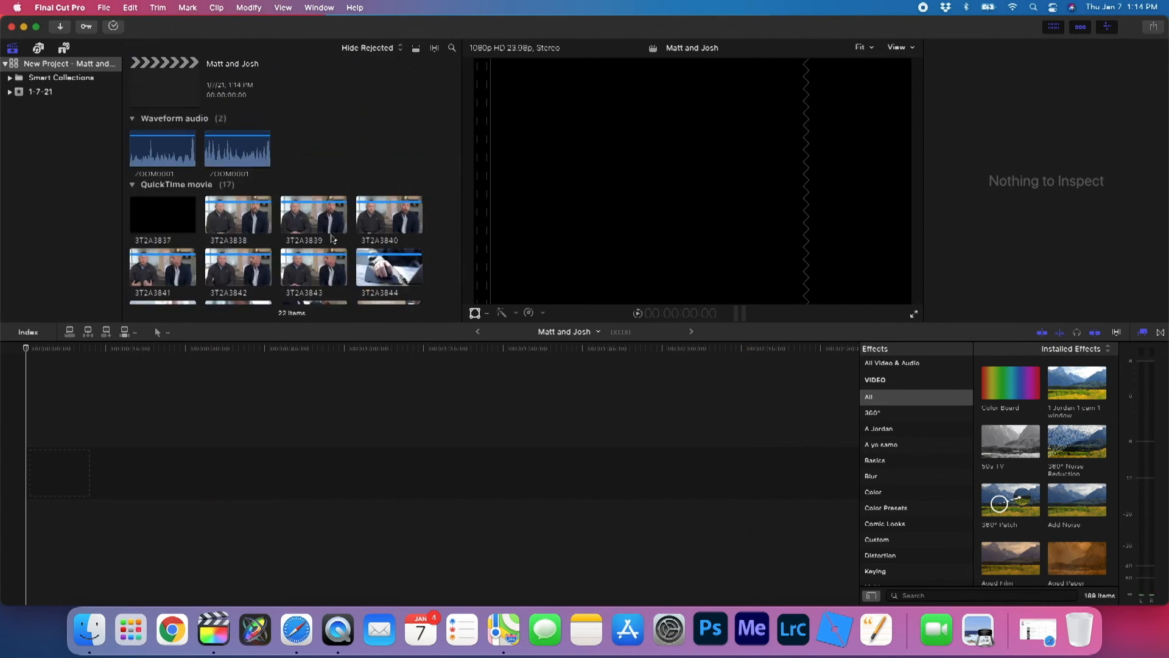
click(313, 210)
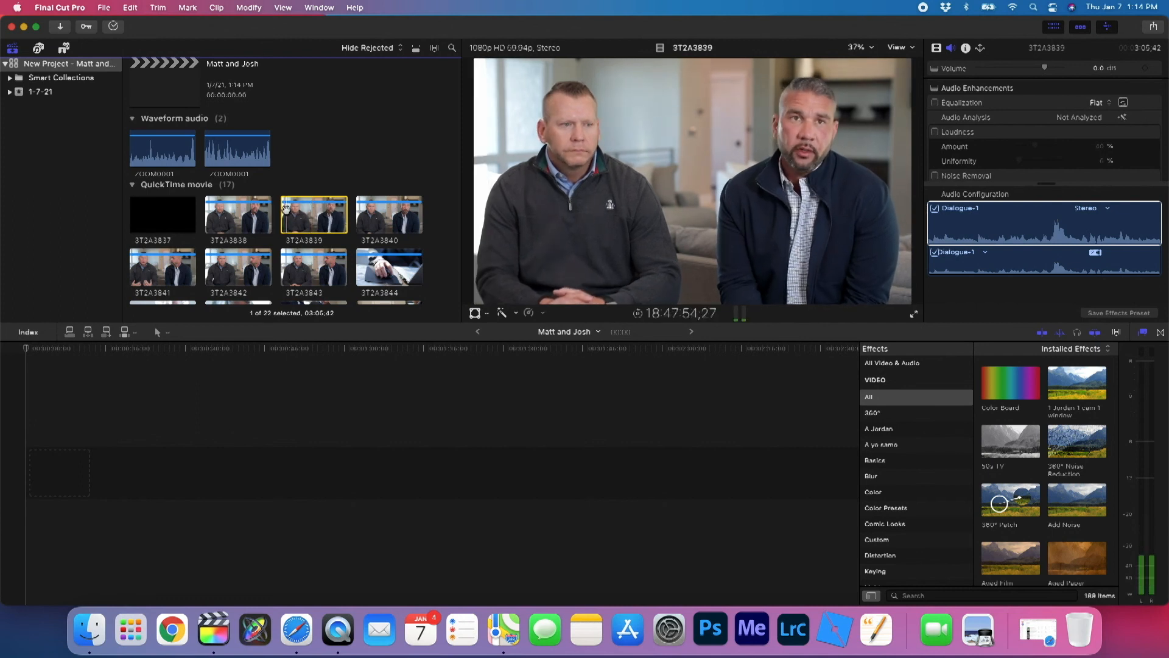
scroll(285, 209, down, 3)
scroll(286, 209, down, 2)
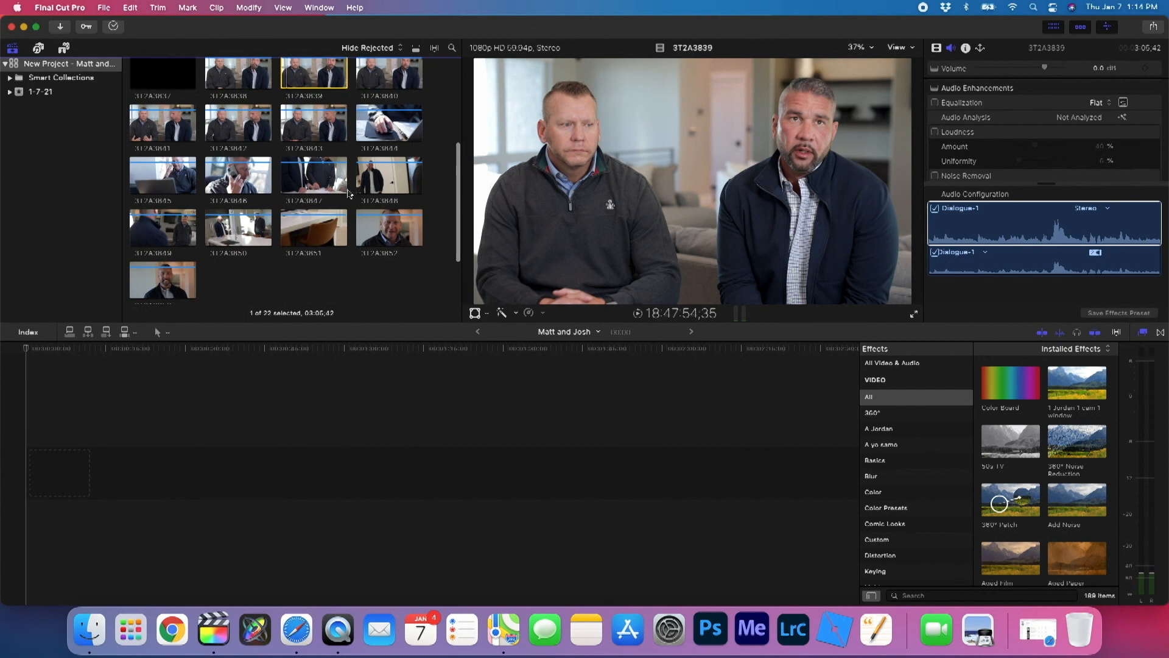
click(224, 179)
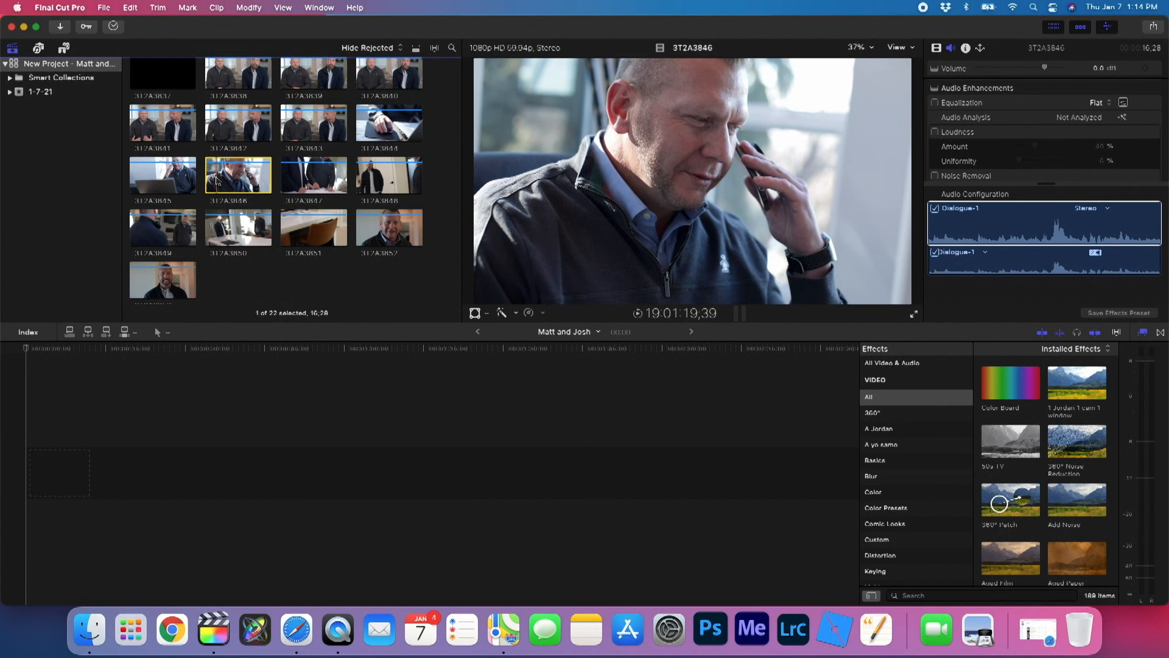
Step: Select clip 3T2A3844 in the browser and mute the computer's sound
click(375, 128)
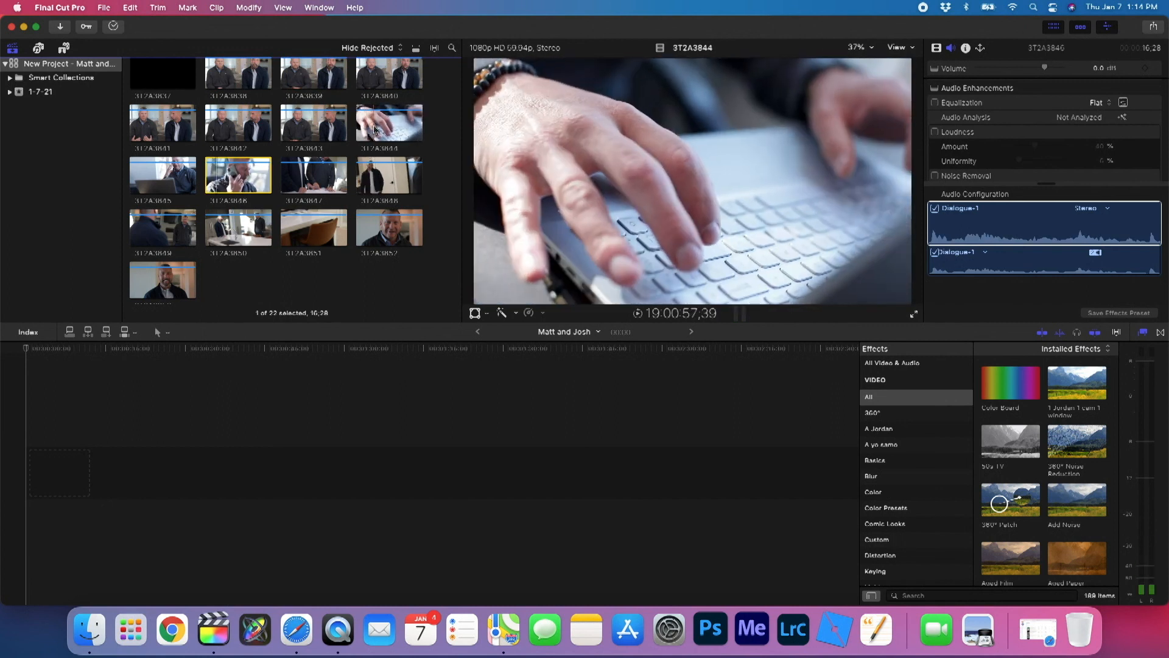
key(XF86AudioRaiseVolume)
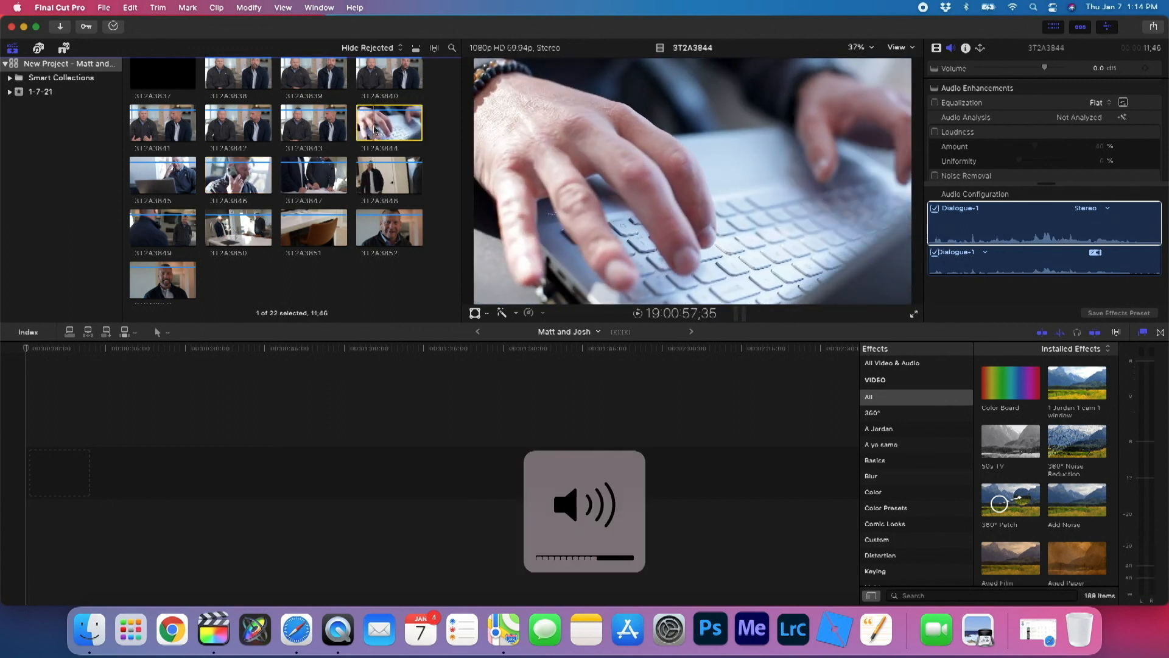
key(XF86AudioLowerVolume)
key(XF86AudioLowerVolume)
key(XF86AudioLowerVolume)
key(XF86AudioLowerVolume)
Step: Play clip 3T2A3844, mark an in point partway through it, and shuttle forward and backward through the footage
key(space)
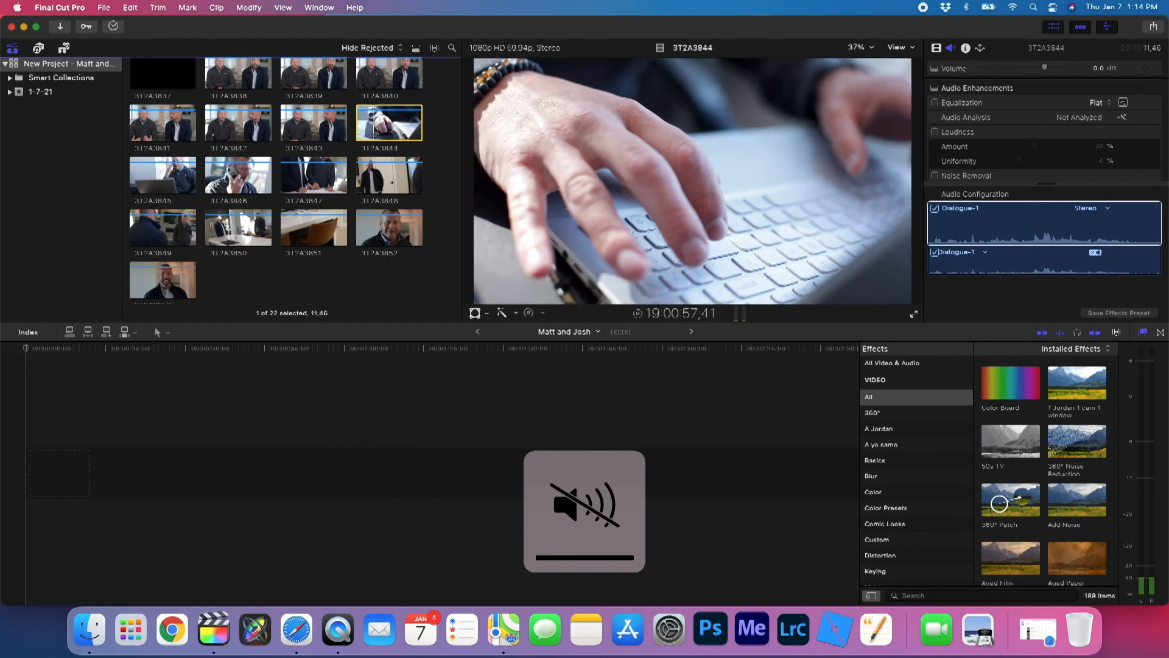
key(i)
key(space)
key(l)
key(l)
key(l)
key(l)
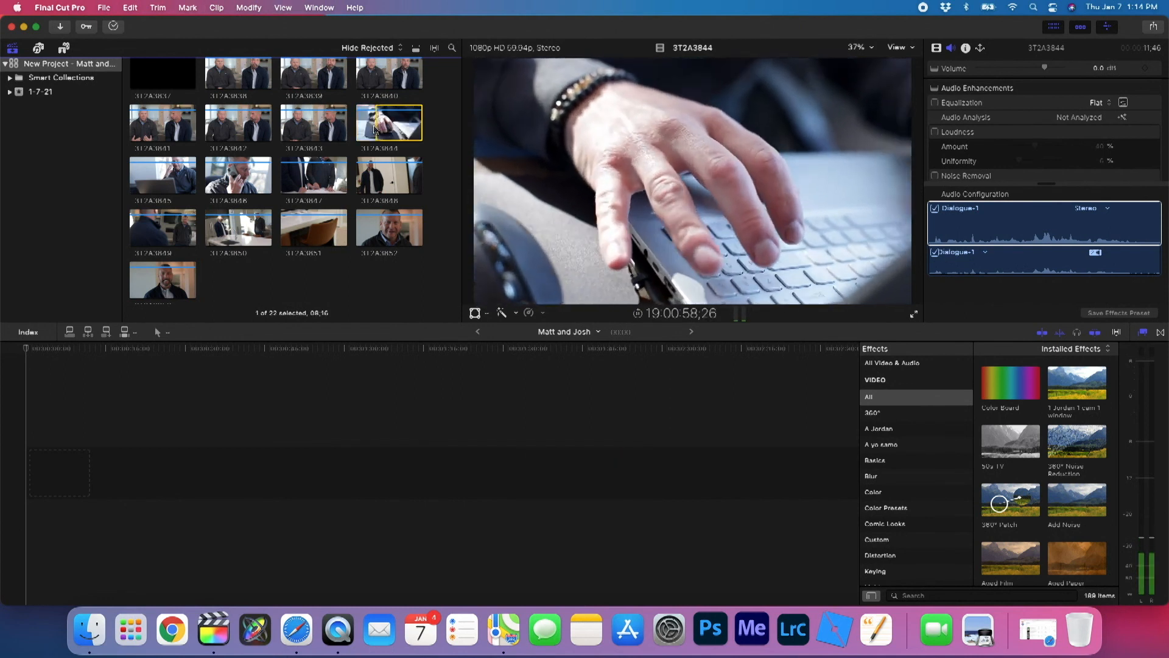
key(space)
key(space)
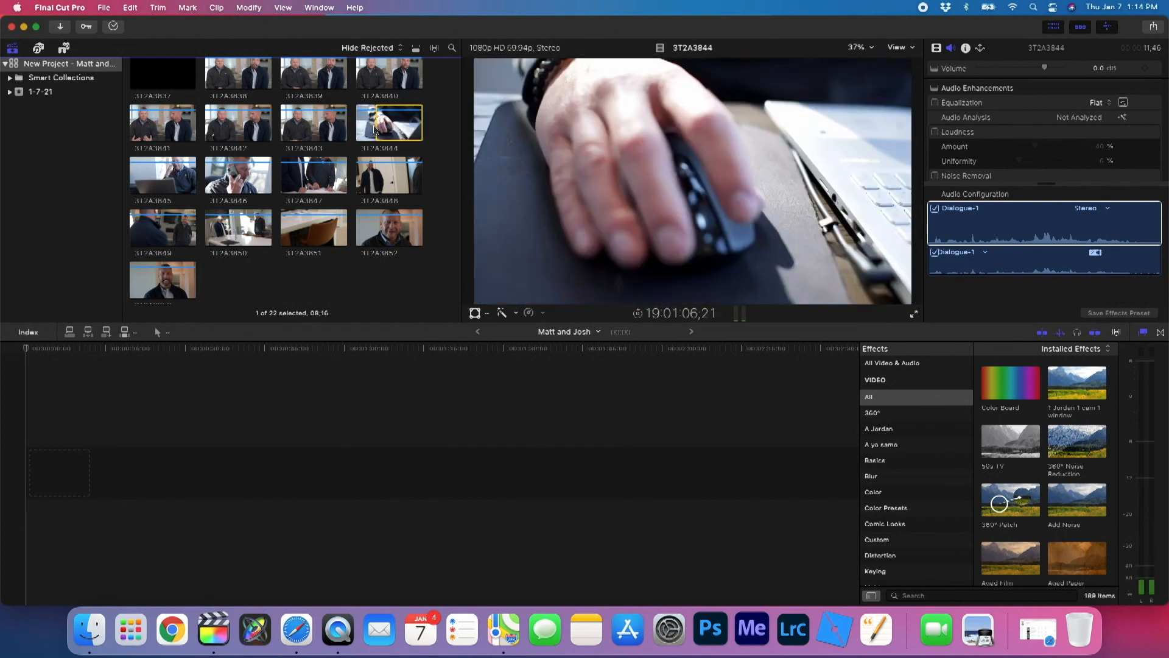
key(j)
key(j)
key(j)
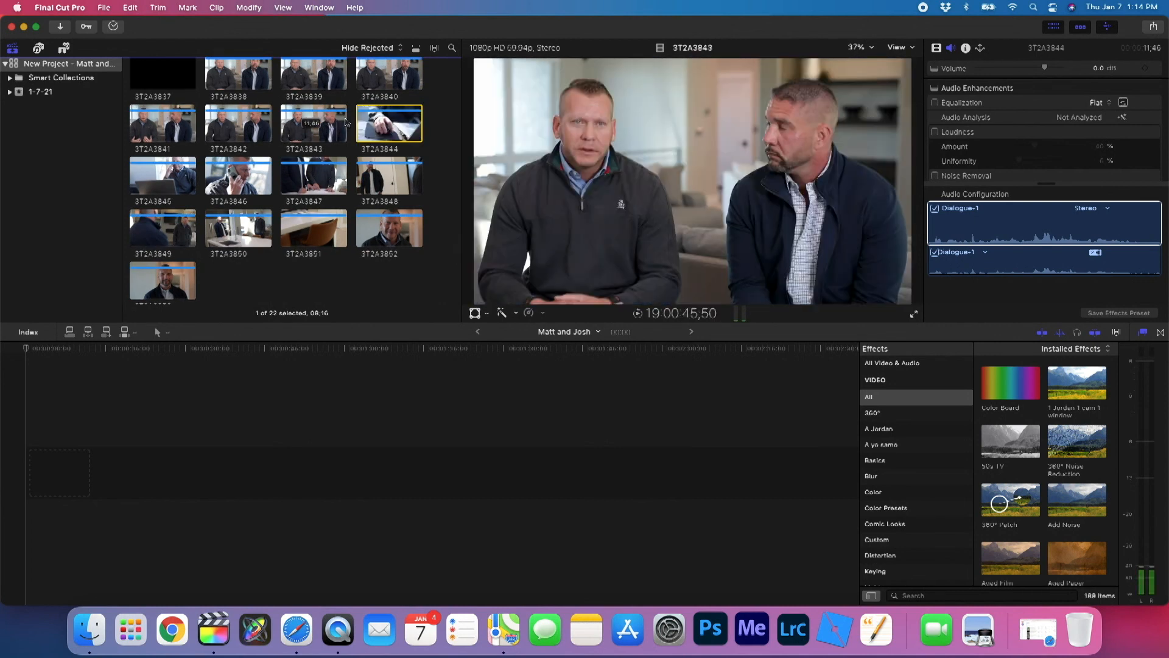
Step: Select the whole 3T2A3844 clip and jump between its start and end
click(360, 115)
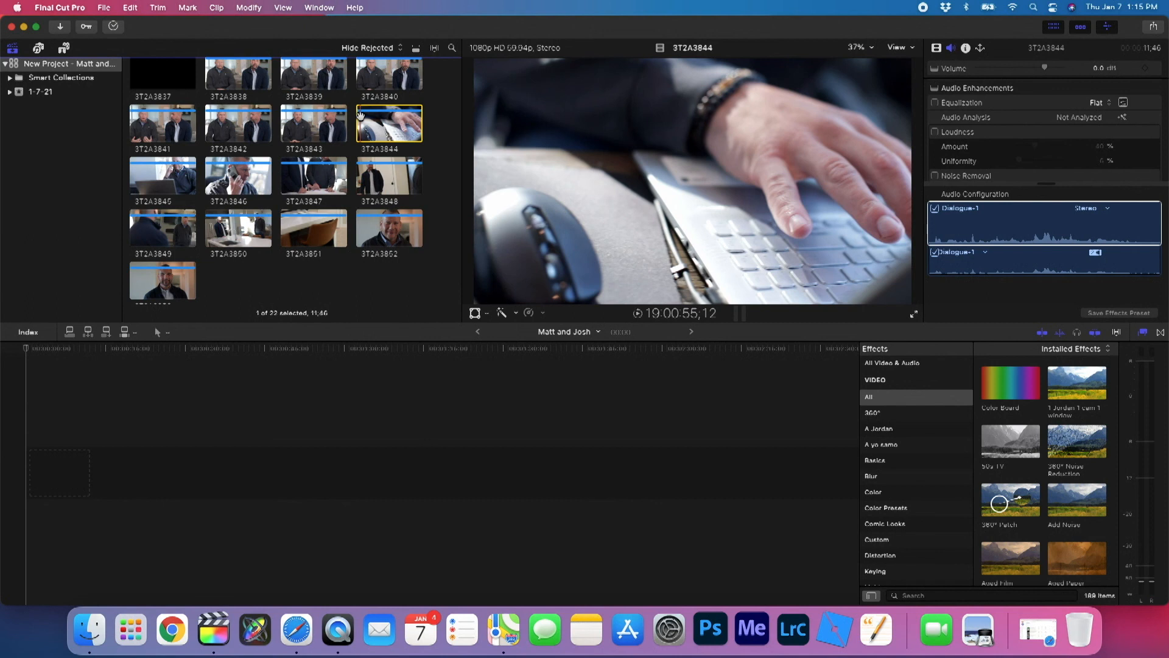
key(Up)
key(Down)
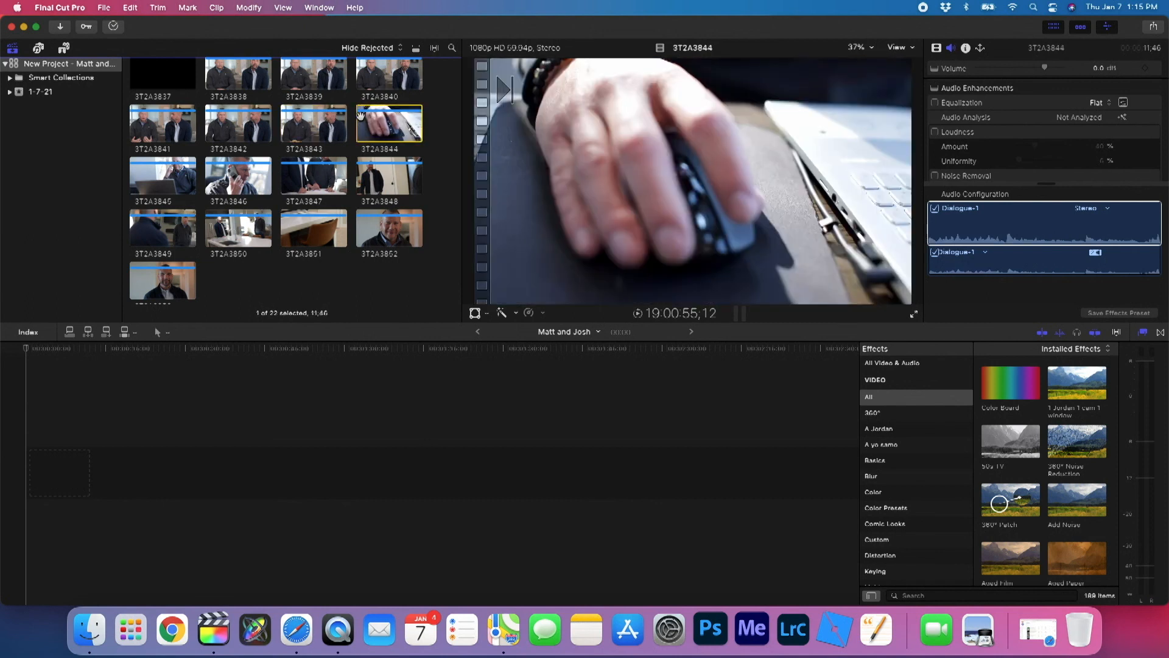
Step: Play clip 3T2A3844 and shuttle backward and forward through its footage to review the hand and laptop shots
key(Up)
key(Down)
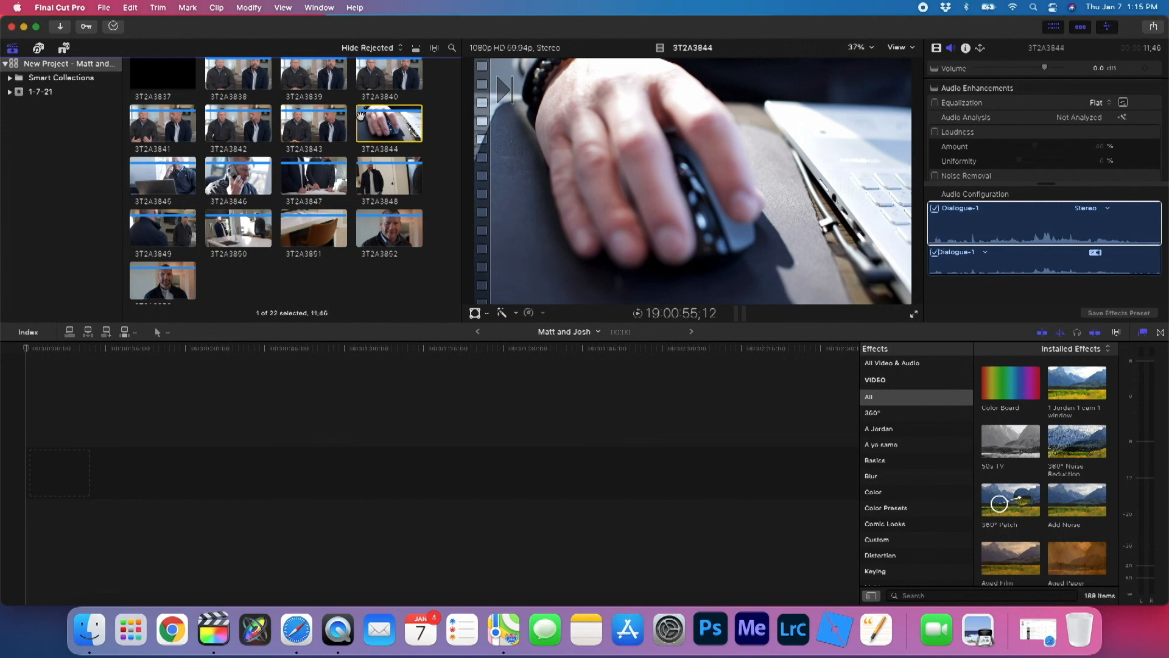
key(space)
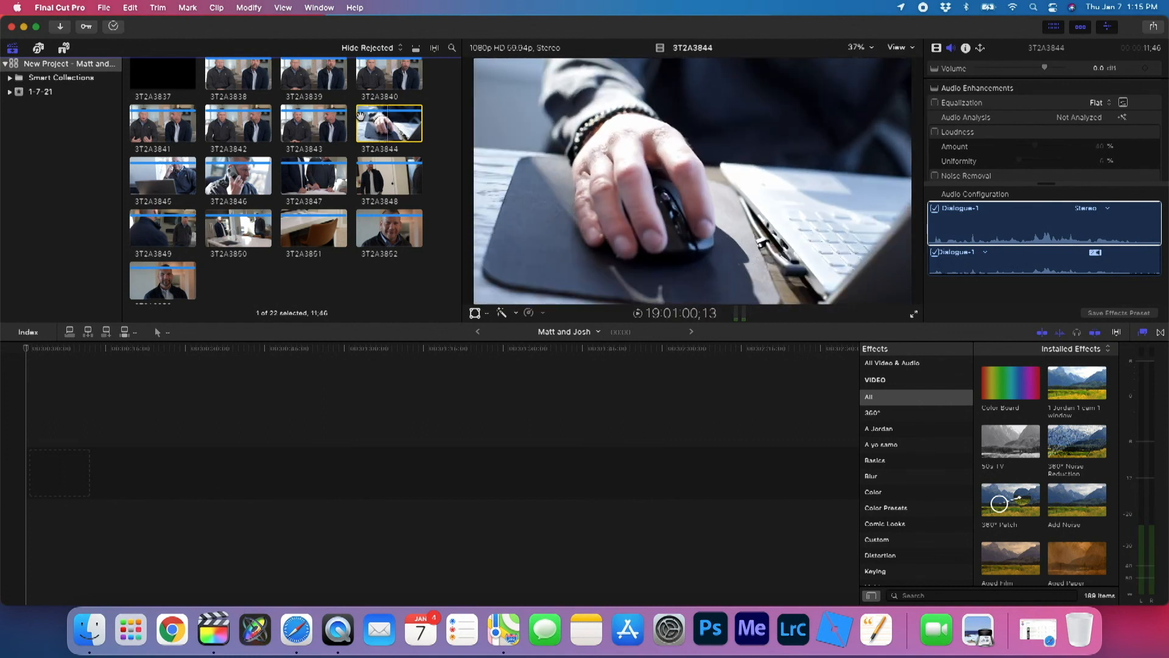
key(j)
key(j)
key(k)
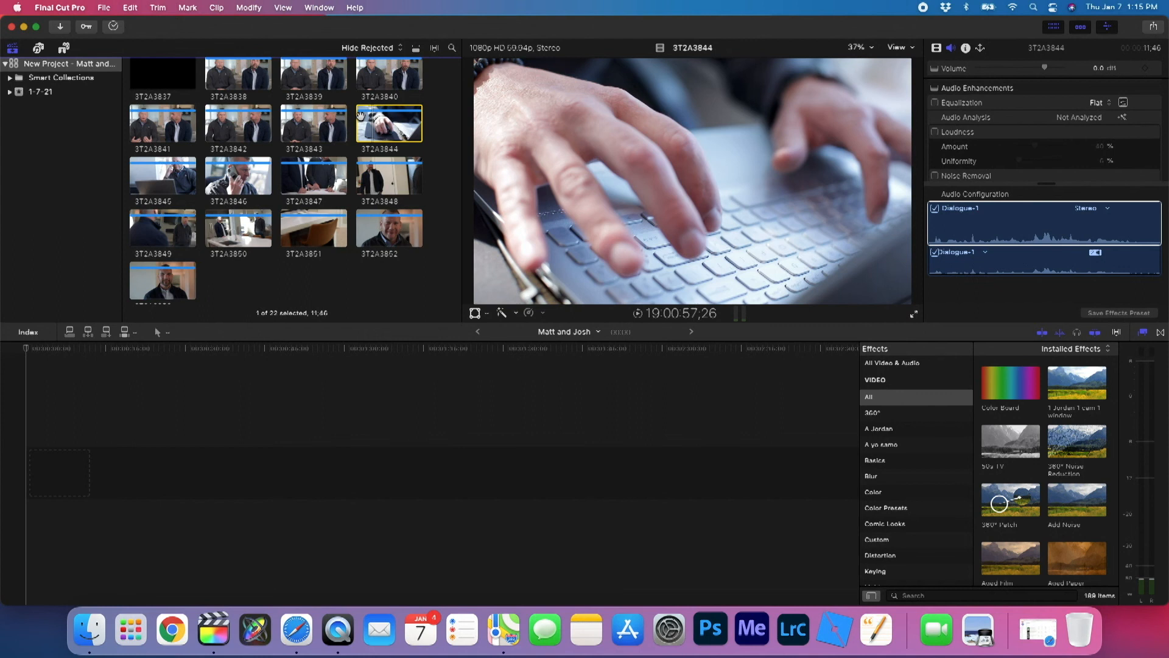
key(l)
key(l)
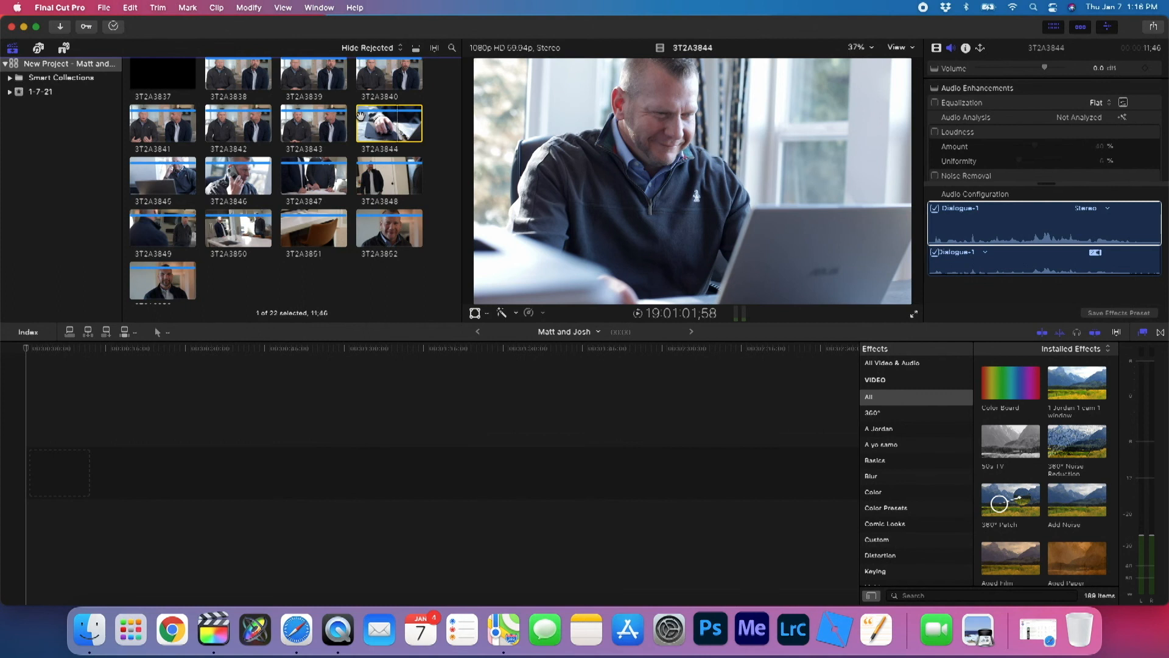
key(j)
key(j)
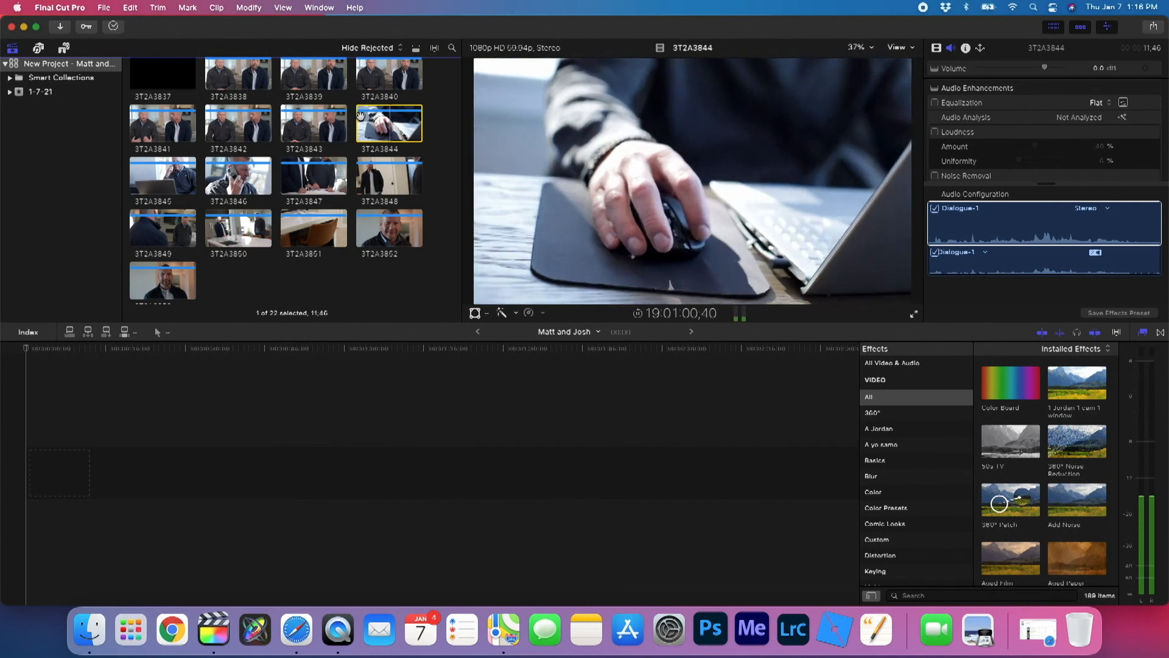
Step: Rewind clip 3T2A3844 to its start, play it, and mark an out point at 19:00:58;10
key(k)
key(j)
key(j)
key(j)
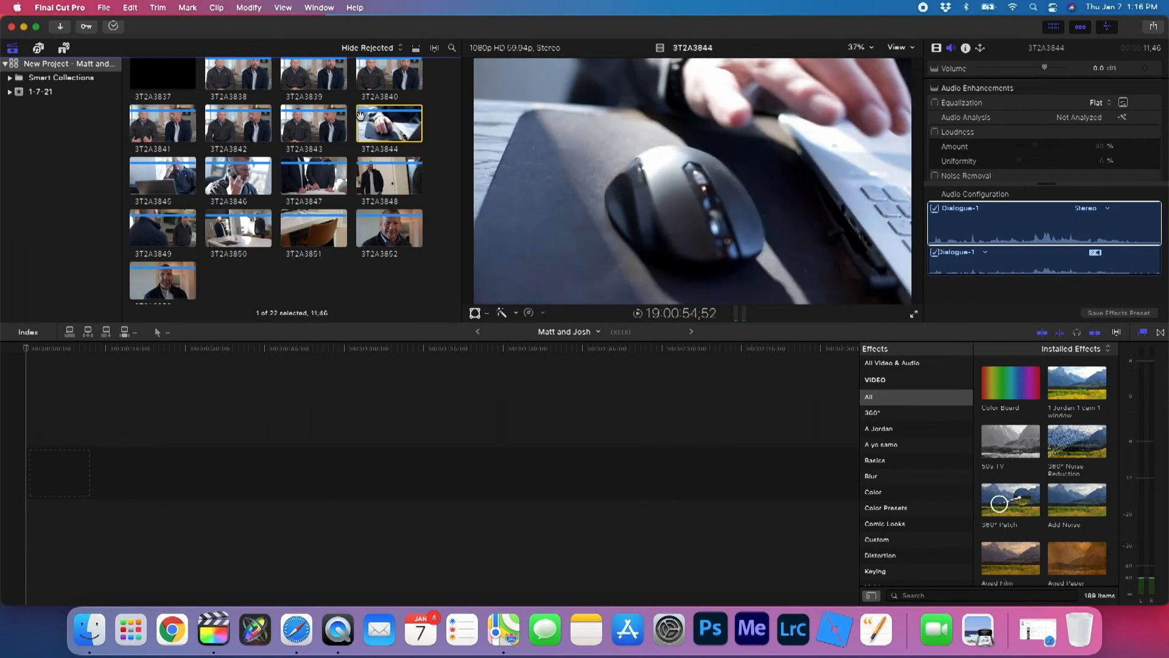
key(k)
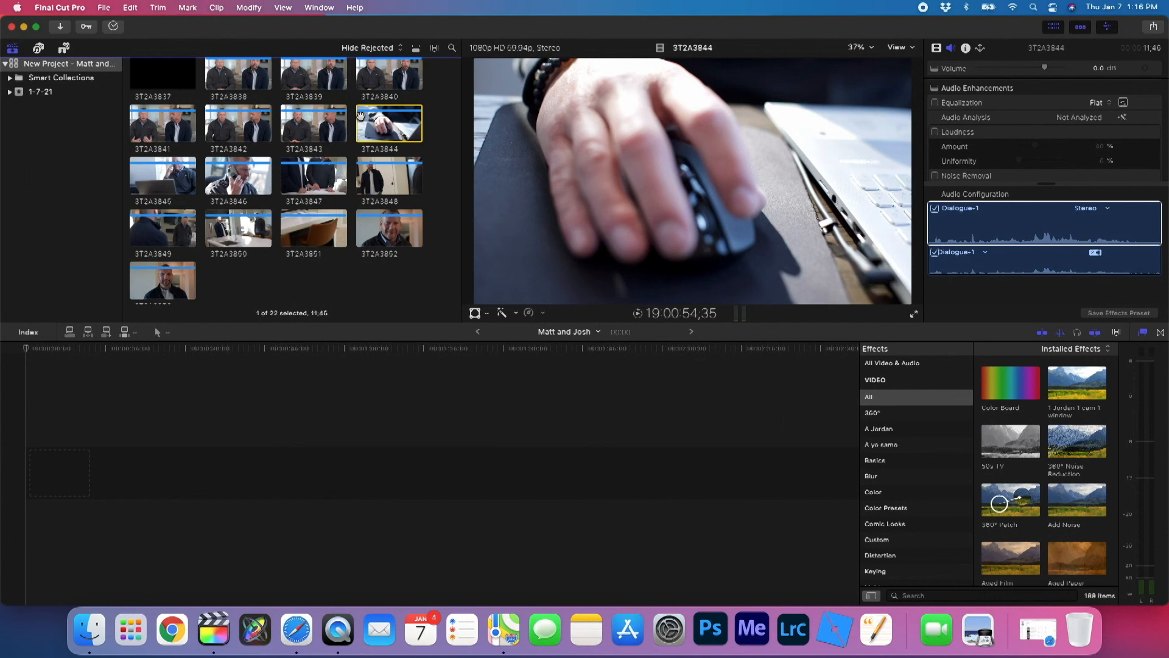
key(space)
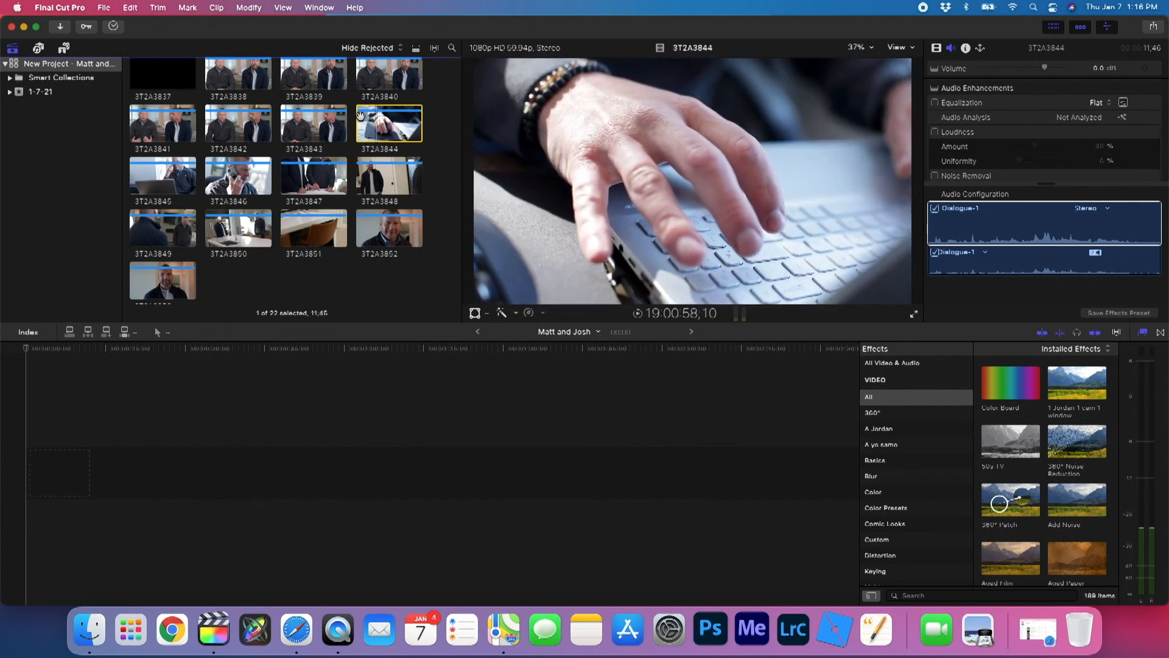
key(o)
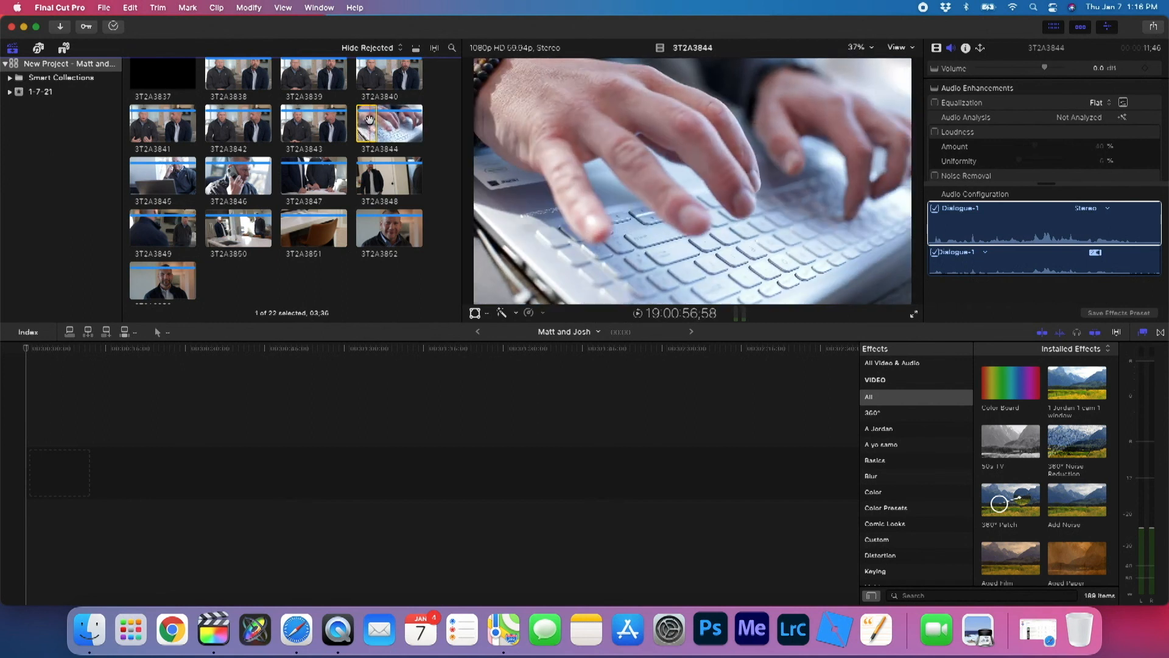
Step: Place the marked range of 3T2A3844 at the start of the timeline and delete it again from there
click(117, 403)
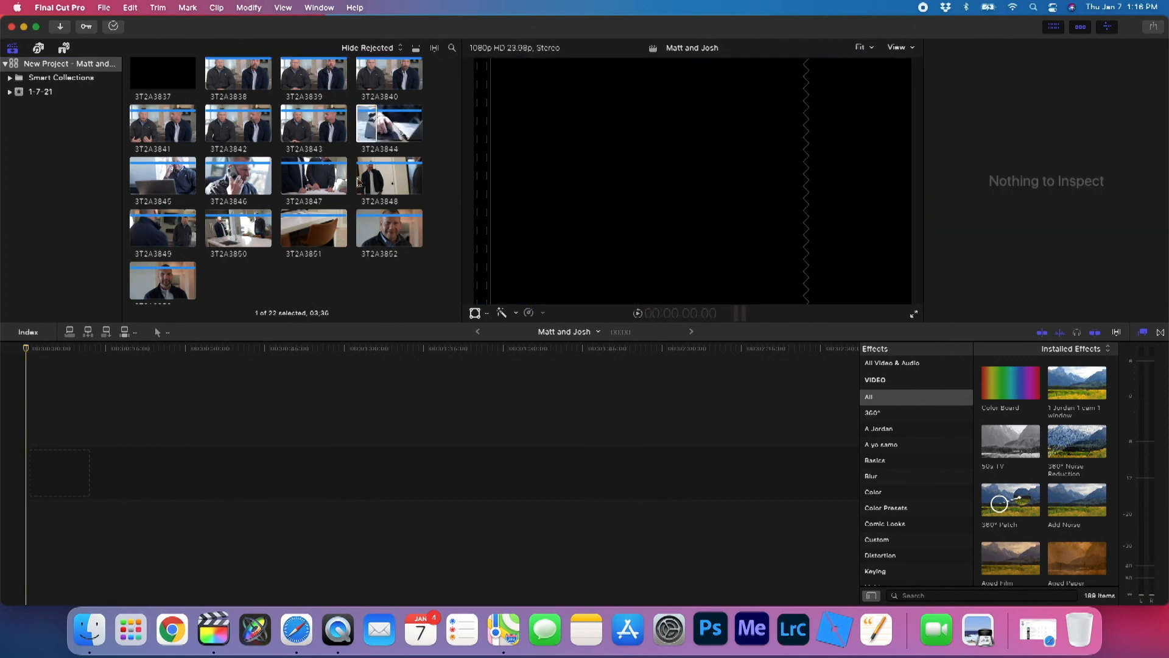
click(366, 122)
drag(365, 122, 86, 427)
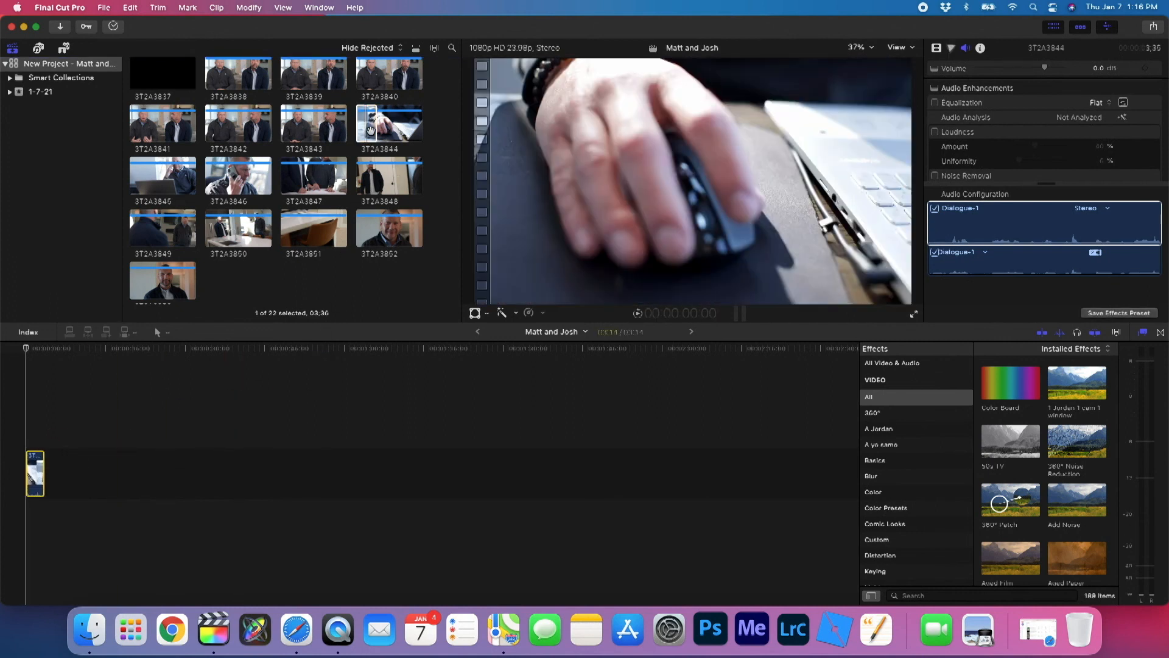
click(366, 114)
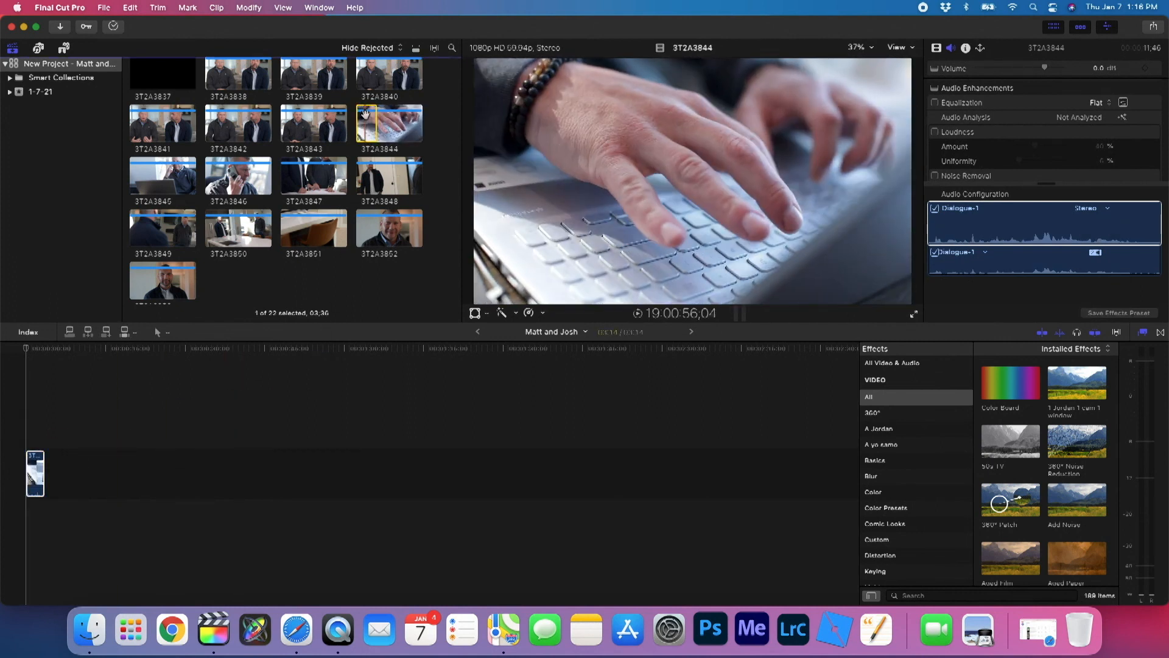
click(29, 477)
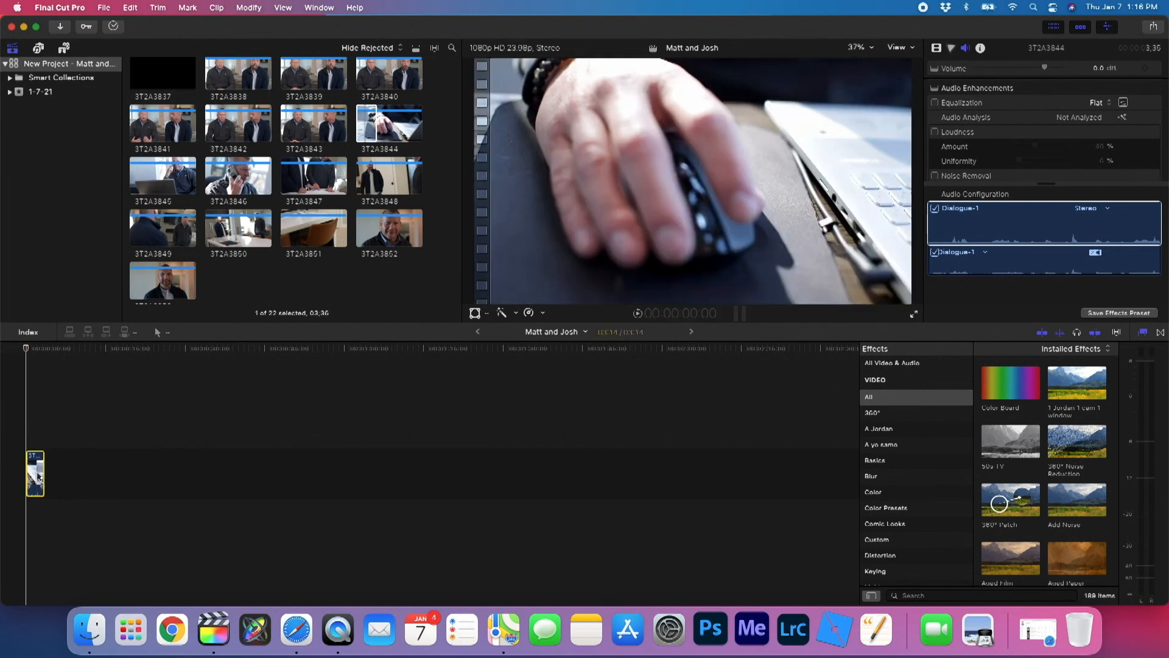
key(Delete)
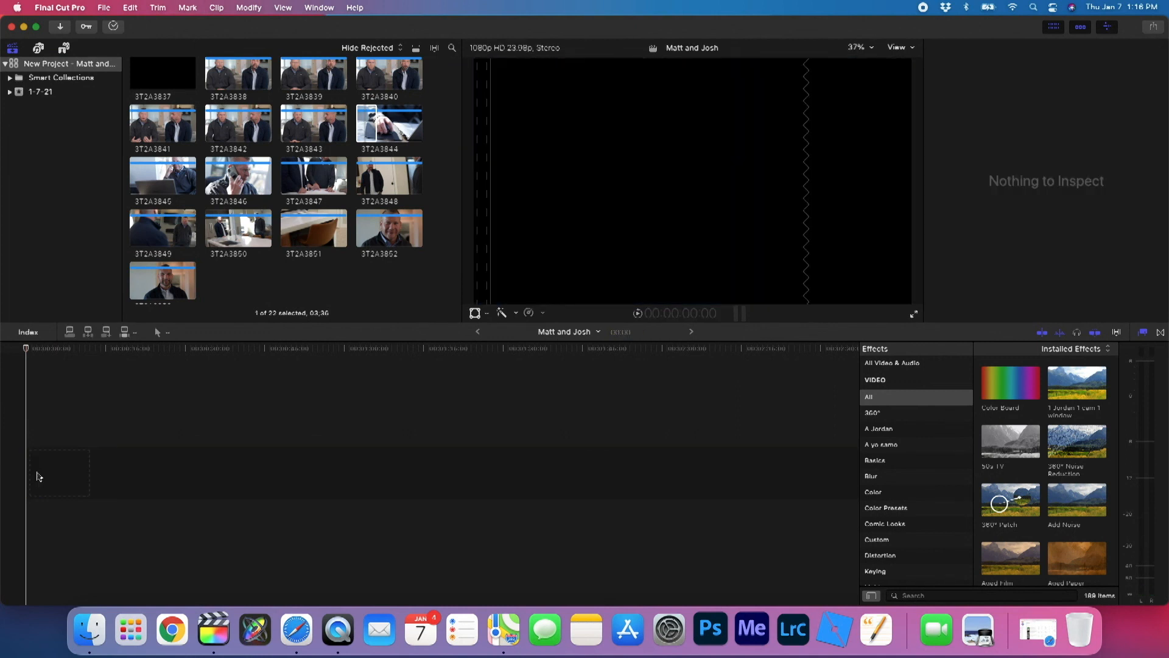
Step: Append the marked 3T2A3844 range to the timeline twice and delete the second copy, with the playhead returned to the start
key(e)
key(e)
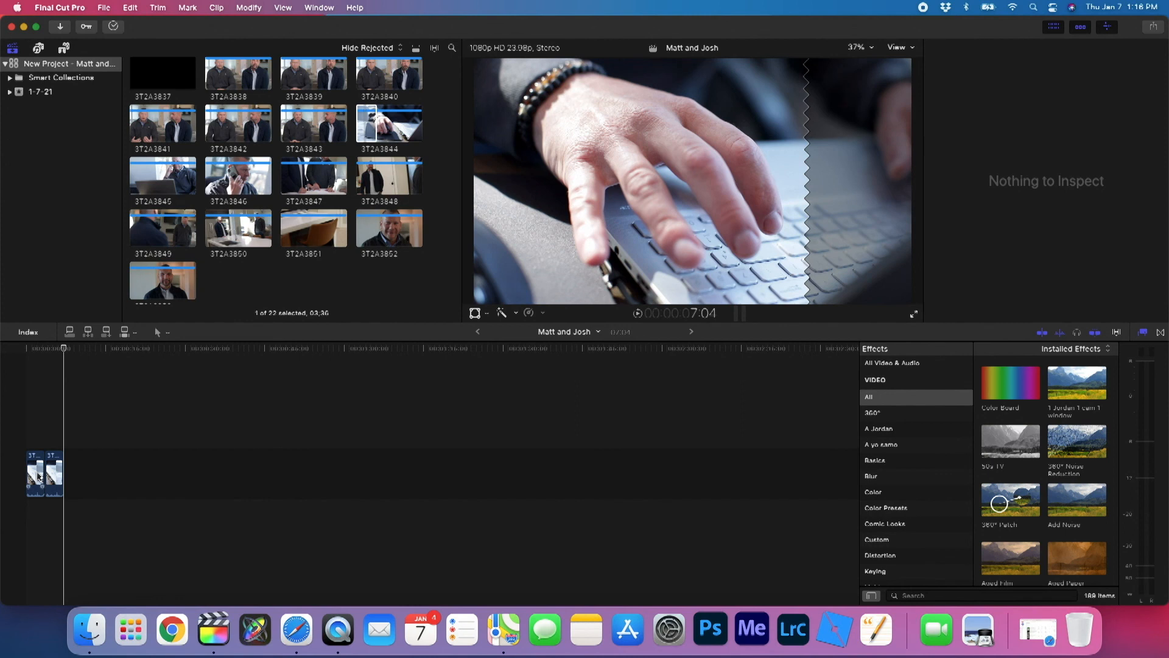
click(38, 477)
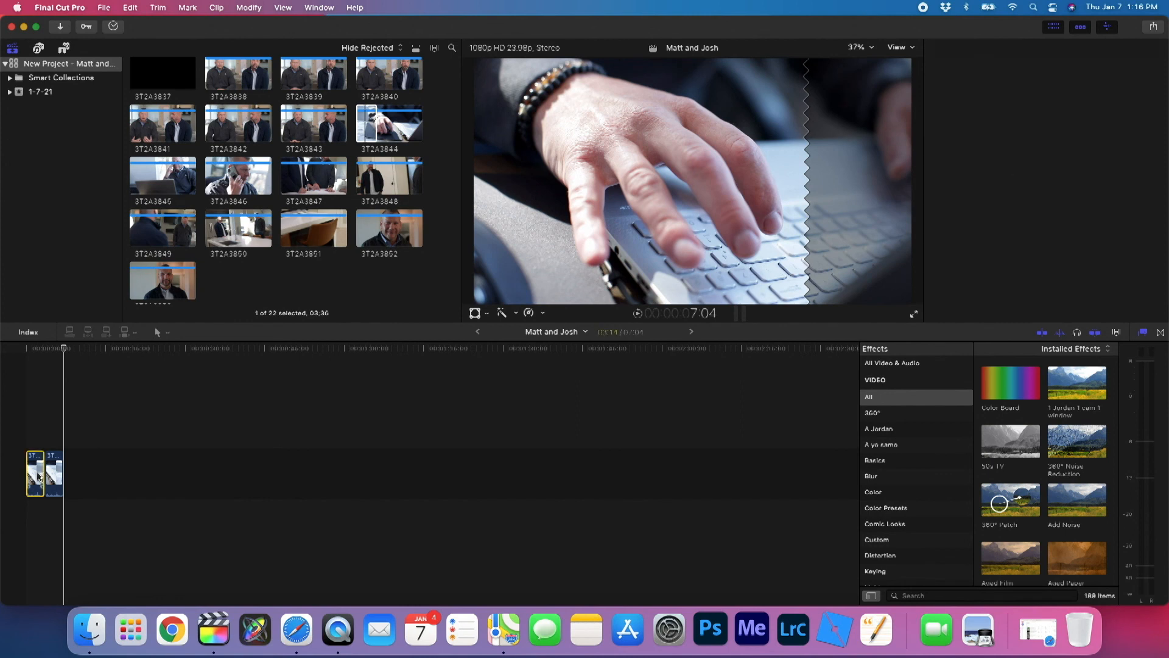
click(53, 470)
key(BackSpace)
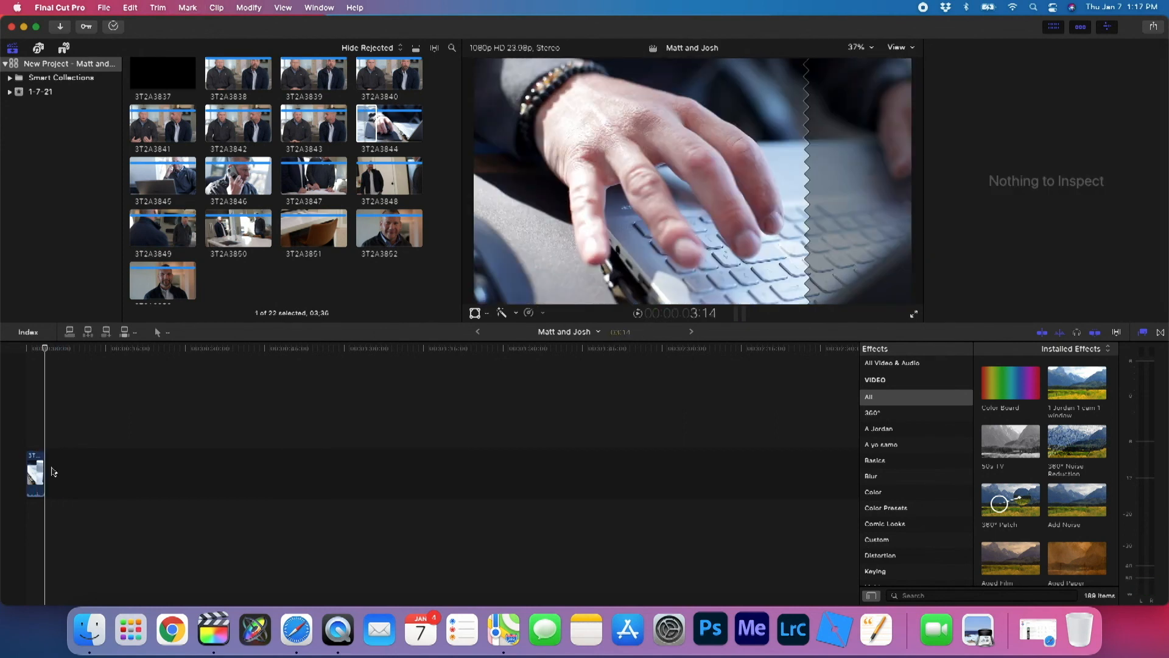
key(Home)
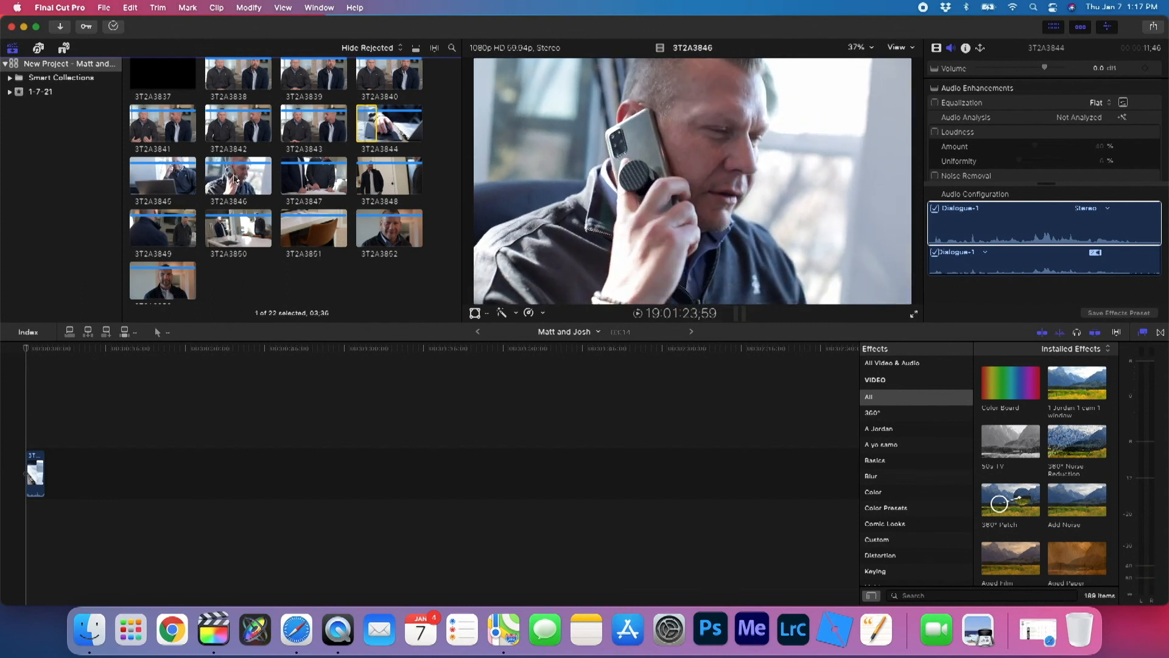
Step: Mark a range in clip 3T2A3845 from 19:01:12;59 to 19:01:16;39 and append it to the timeline
click(236, 179)
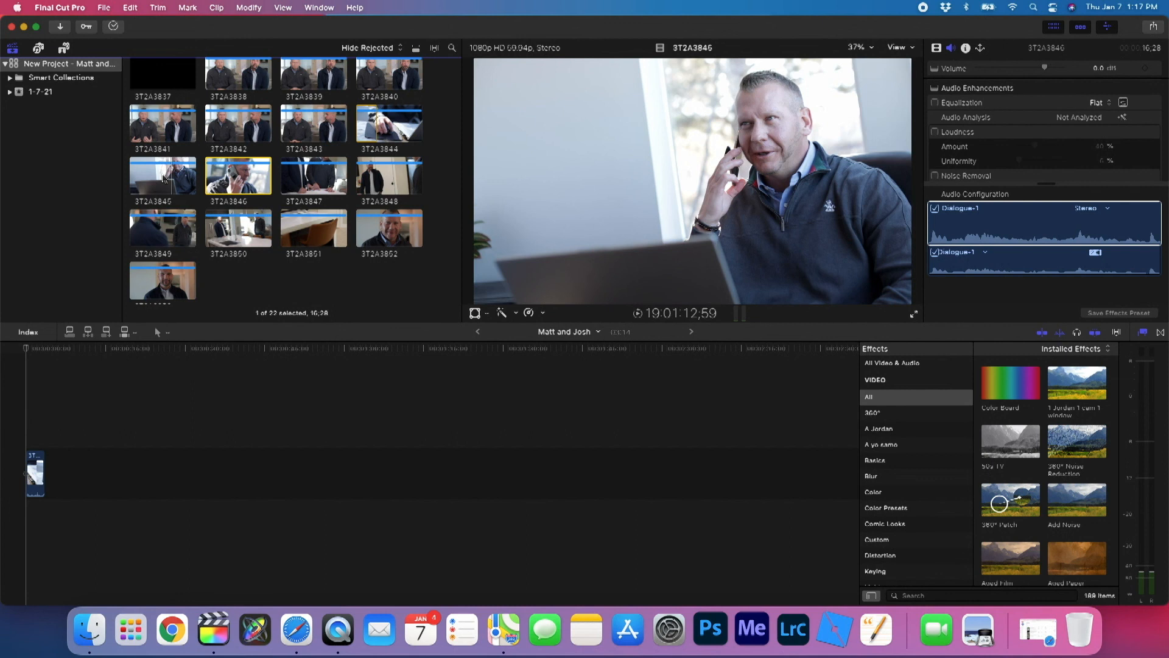
click(163, 178)
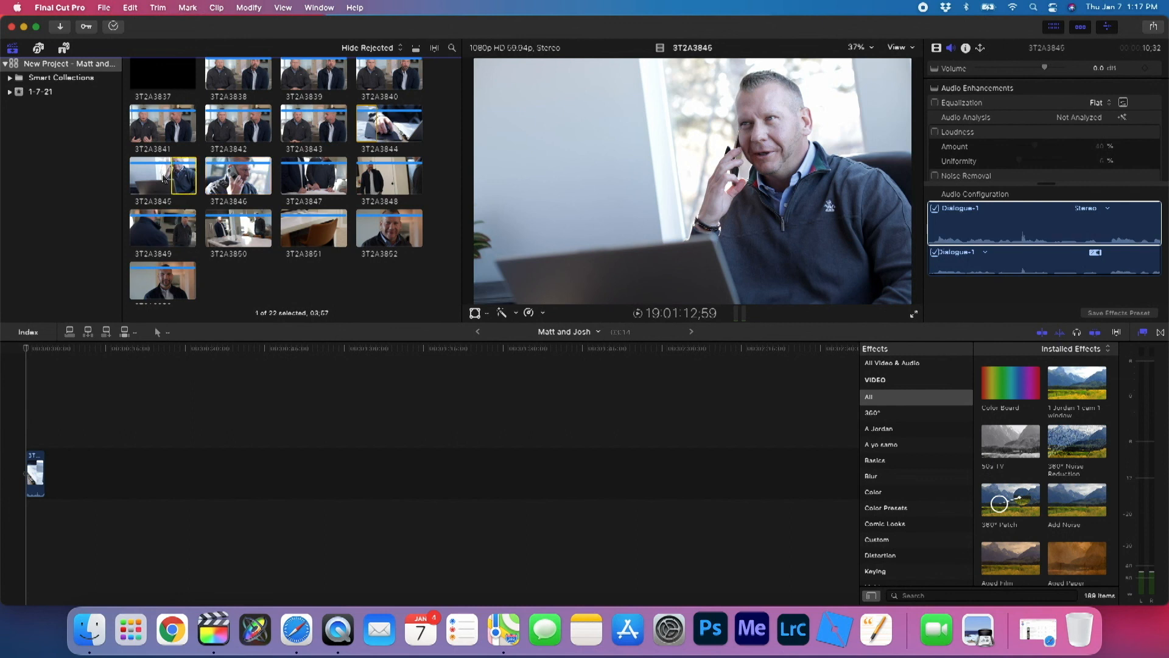
key(space)
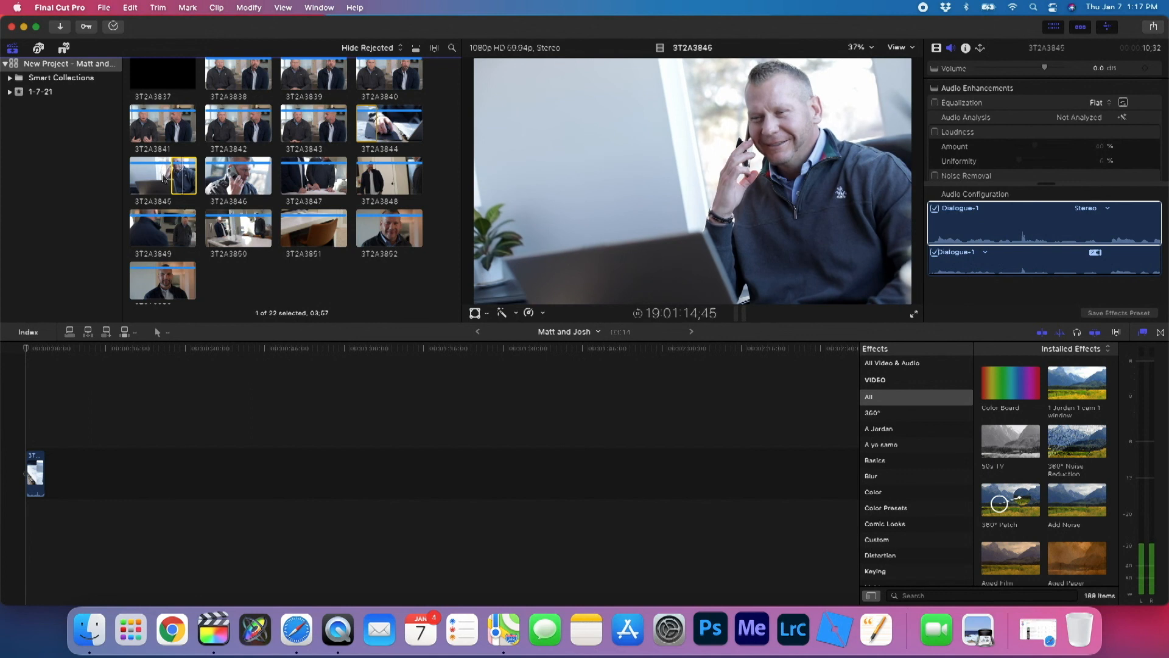
key(space)
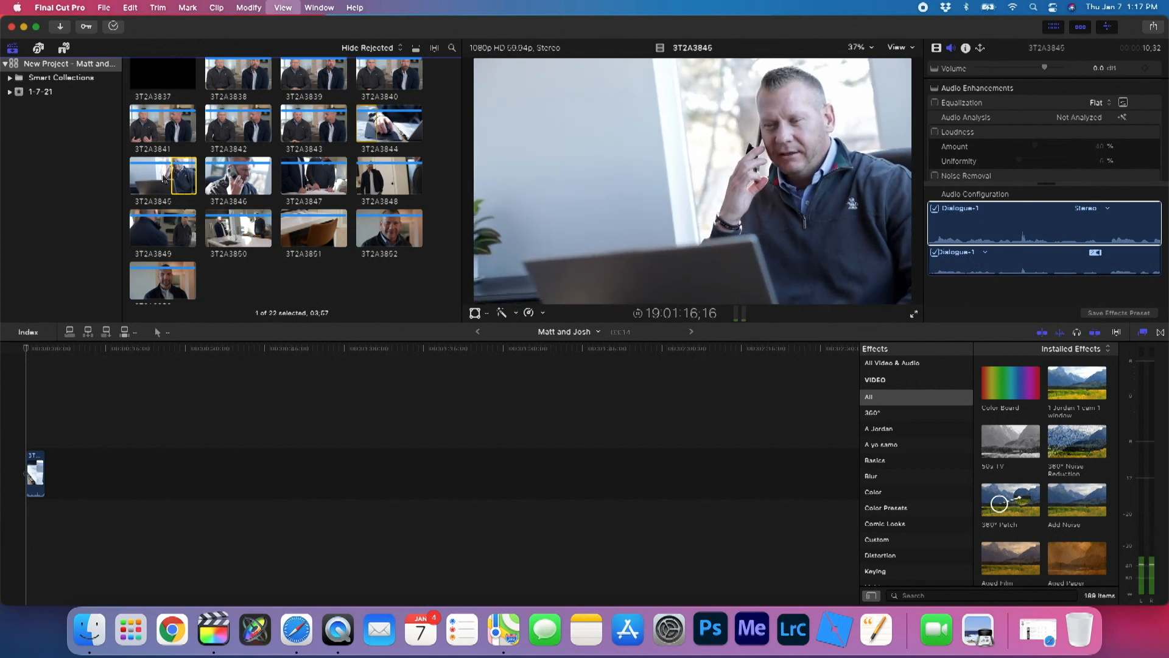
key(o)
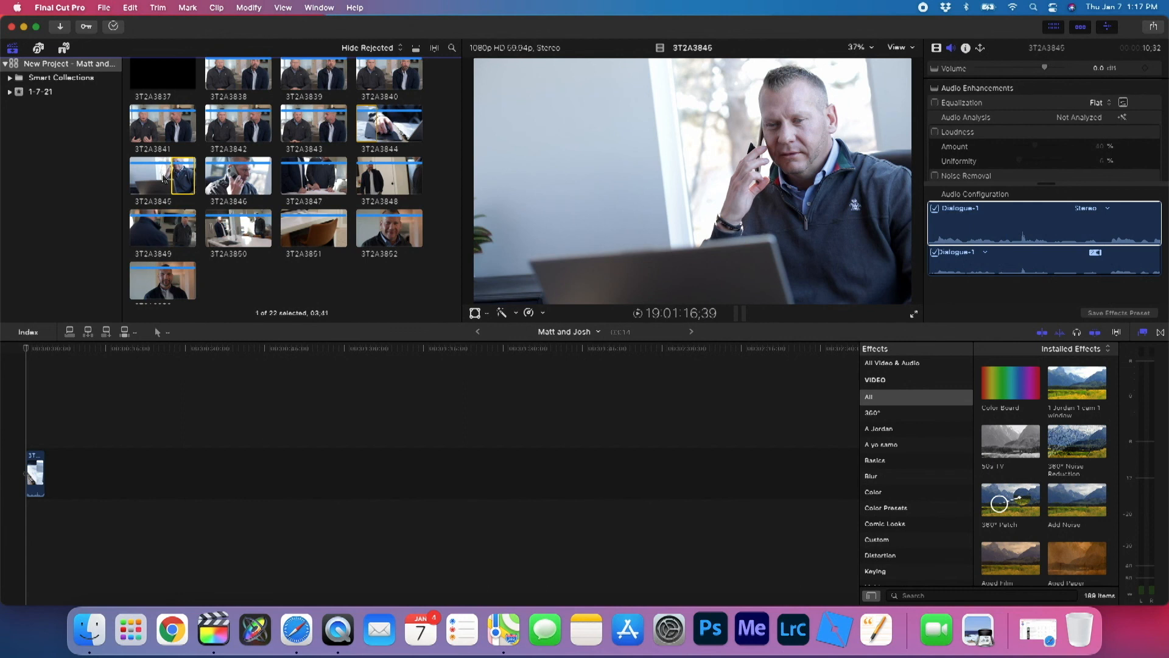
key(e)
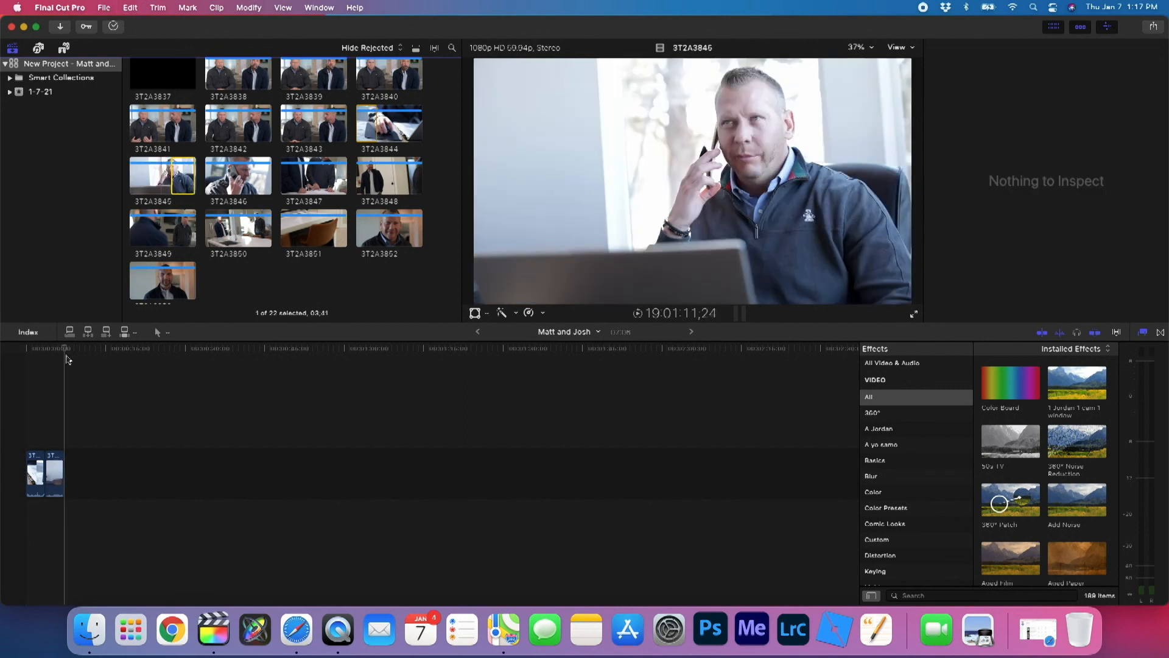
Step: Play the edit from the start, try trimming the beginning of the second timeline clip, and undo the trim
click(15, 375)
key(space)
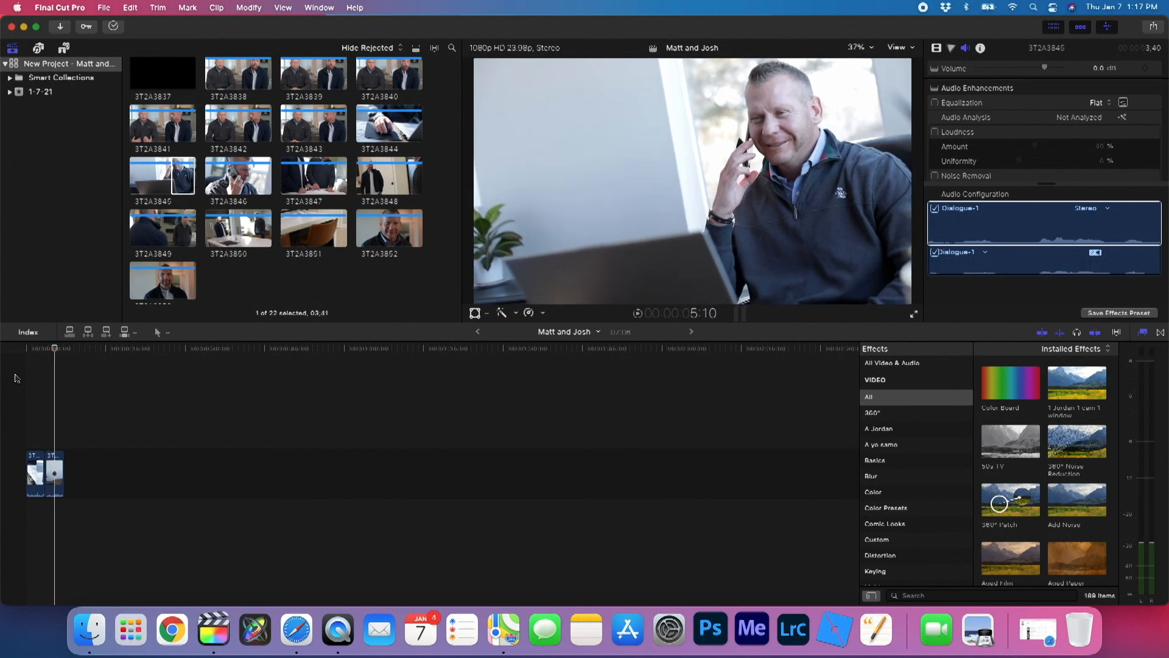
click(53, 469)
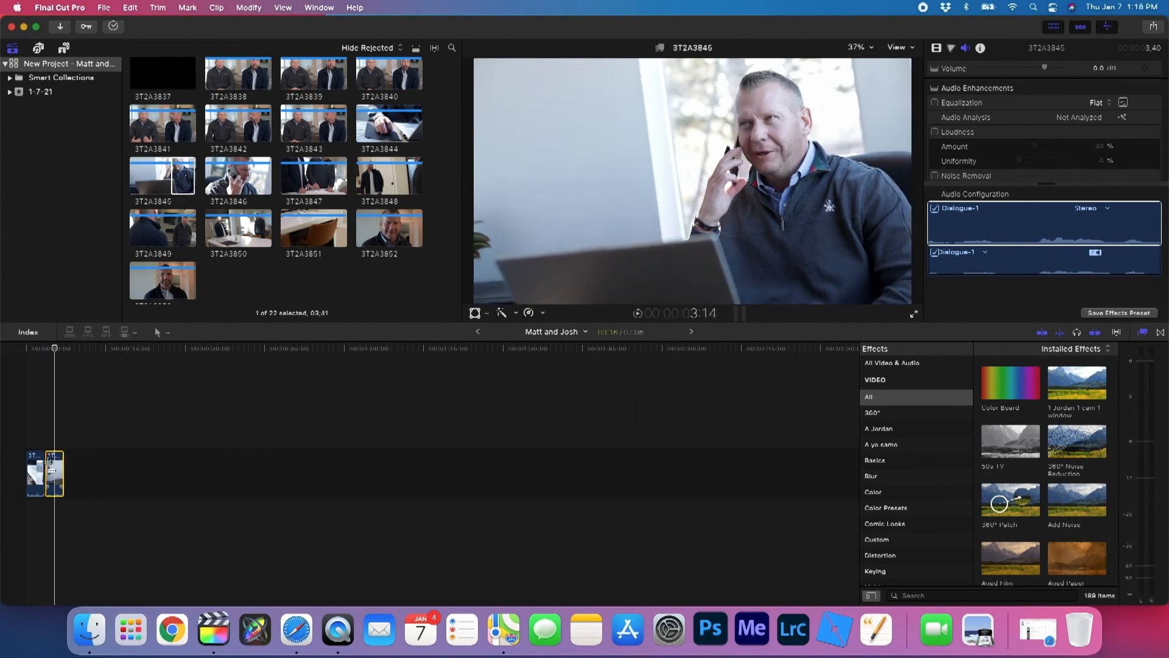
drag(49, 463, 55, 462)
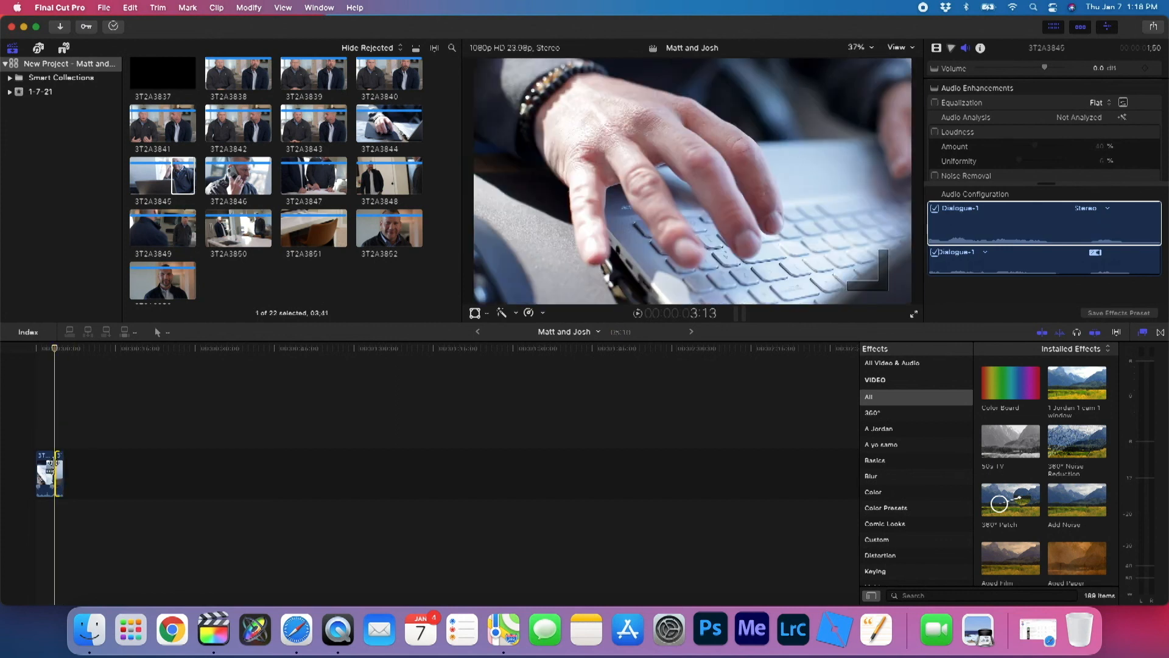
key(super+z)
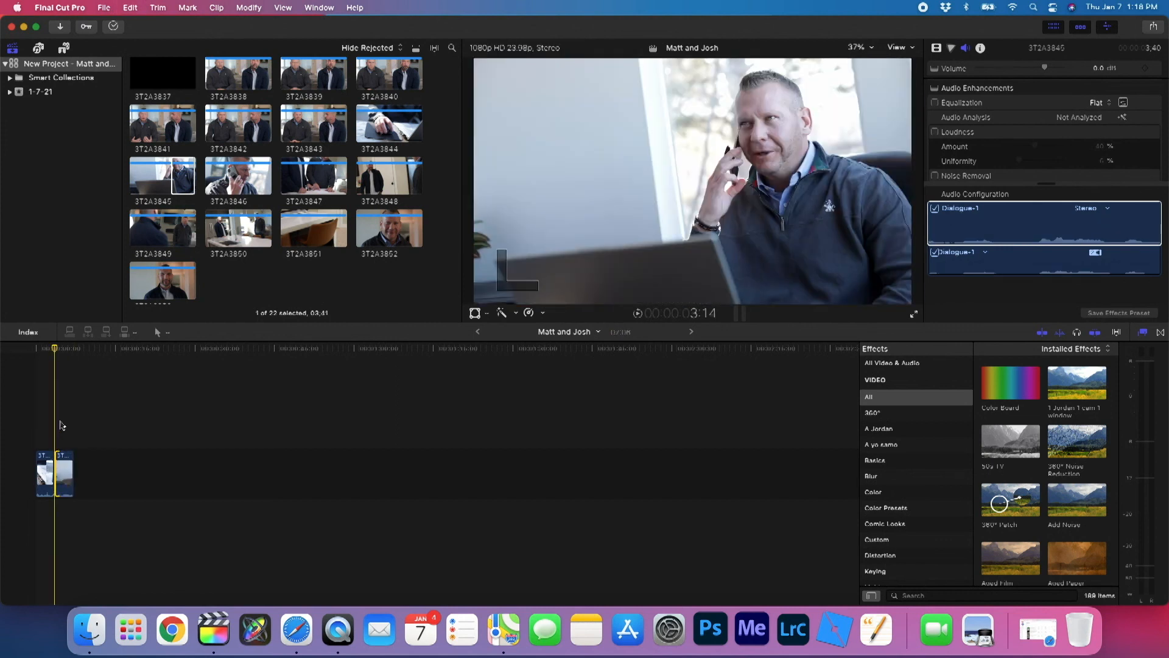
Step: Play the second timeline clip up to 5:06 and trim its start to the playhead
key(space)
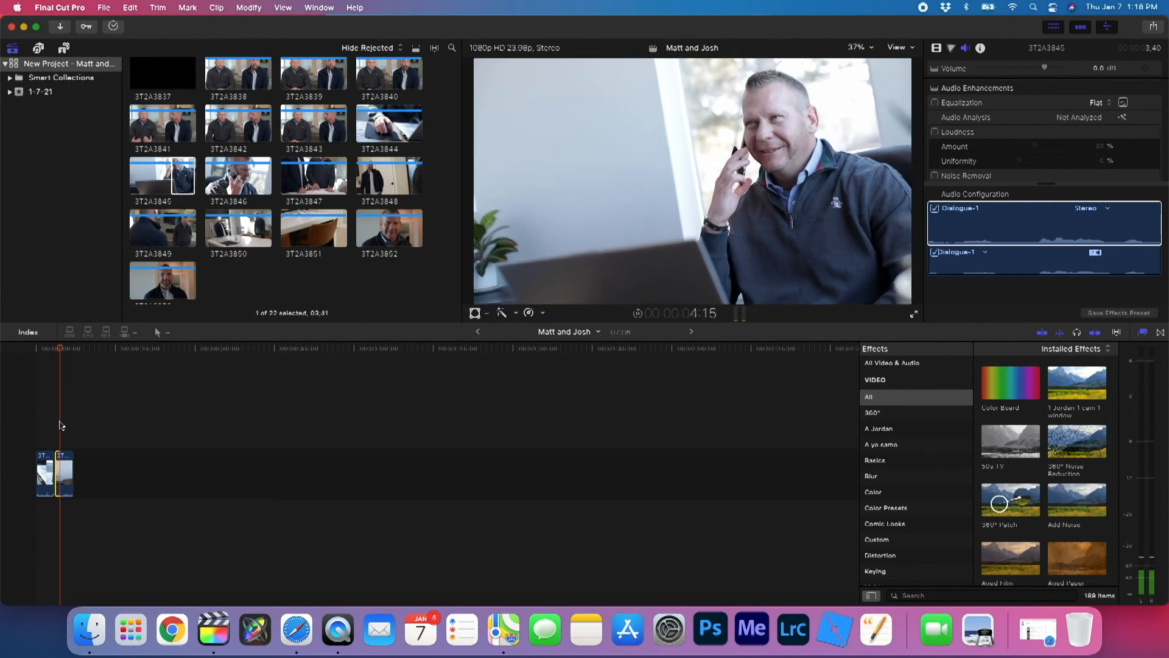
key(space)
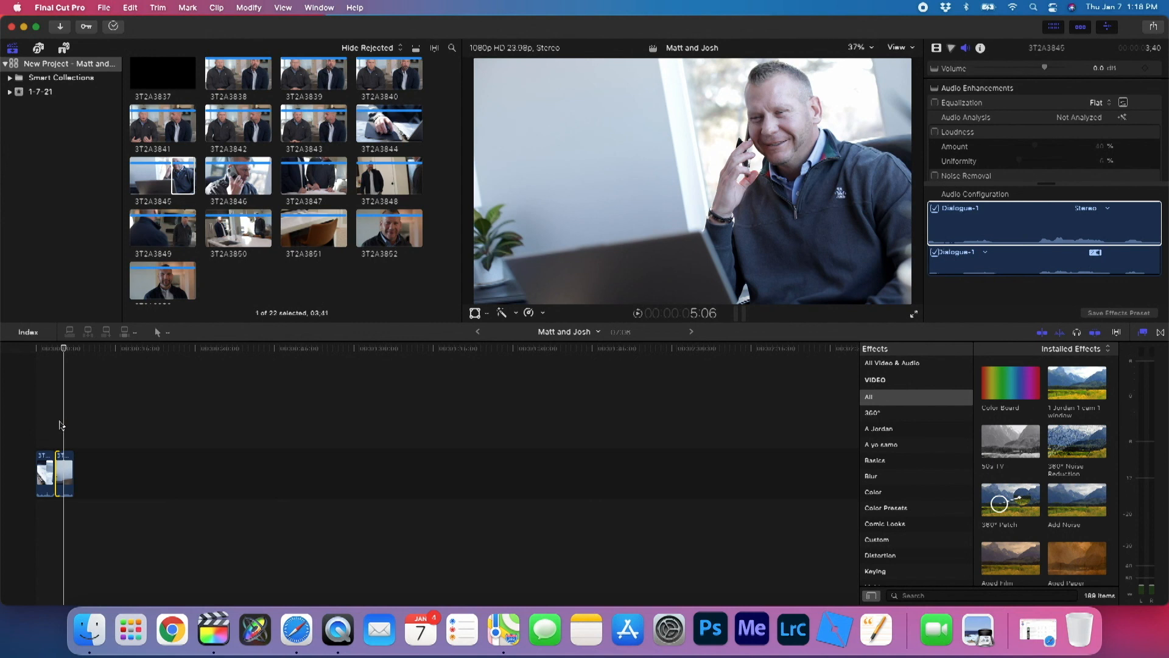
key(alt+bracketleft)
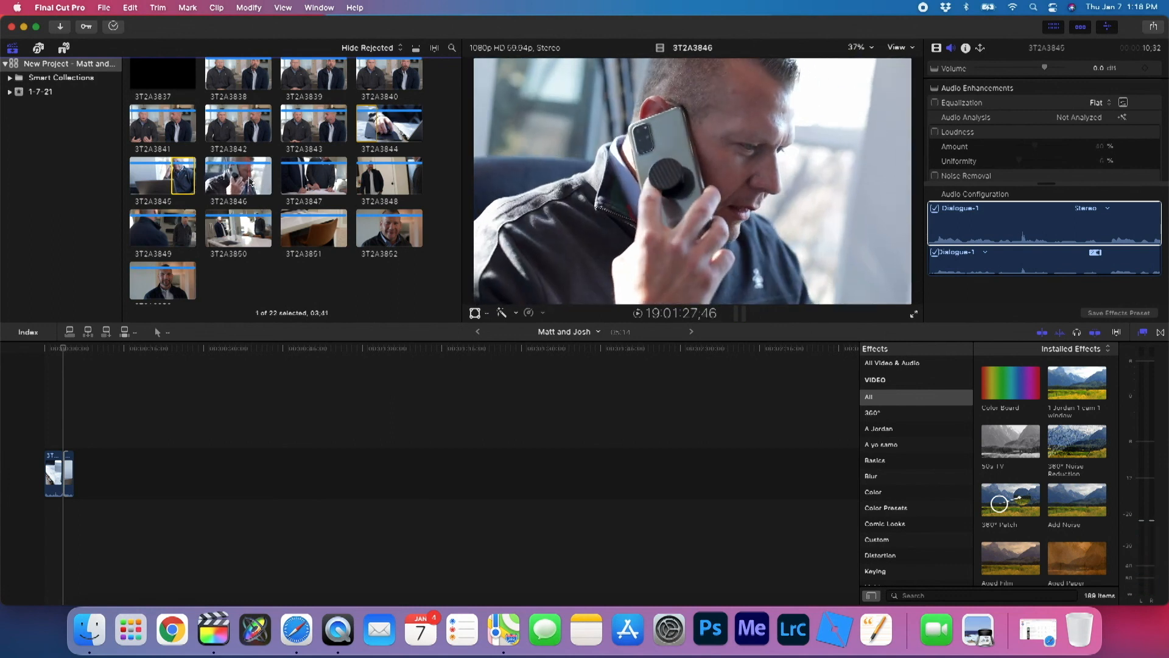
Step: Mark a range in clip 3T2A3846 from 19:01:27;46 to 19:01:32;41 and append it to the timeline
click(250, 181)
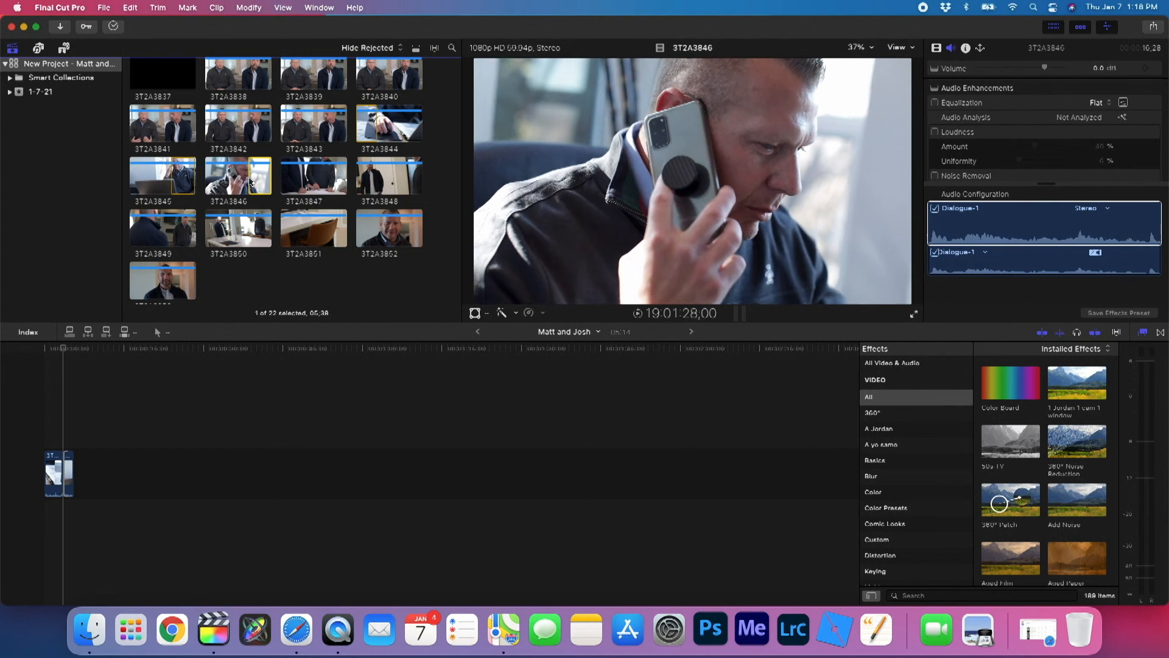
key(space)
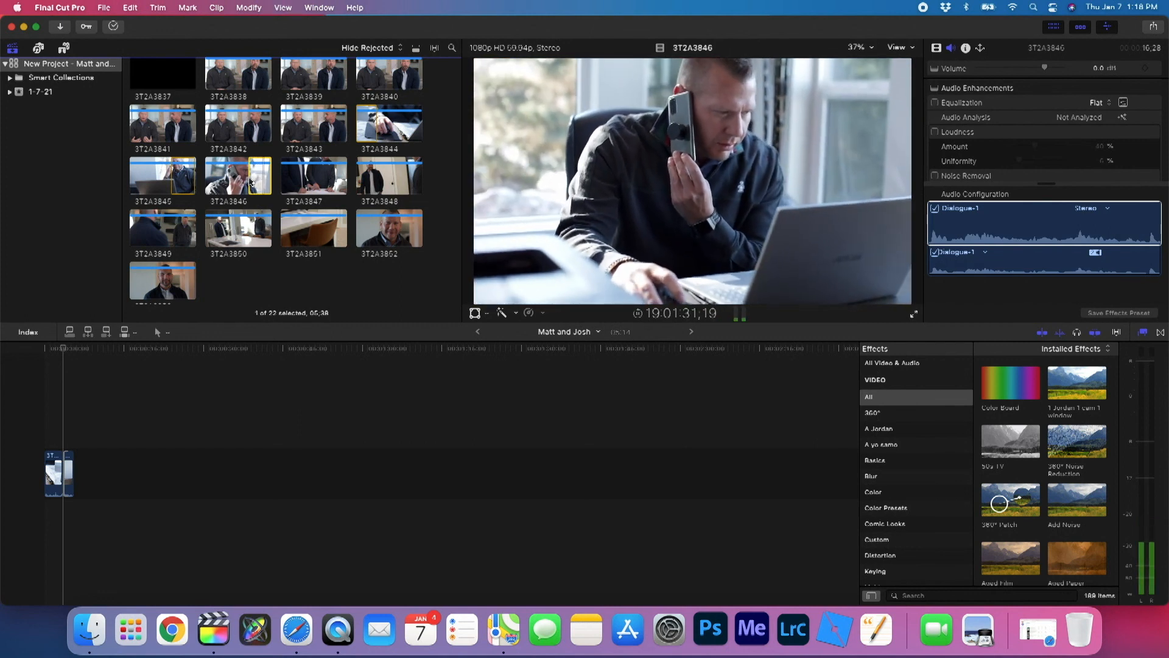
key(o)
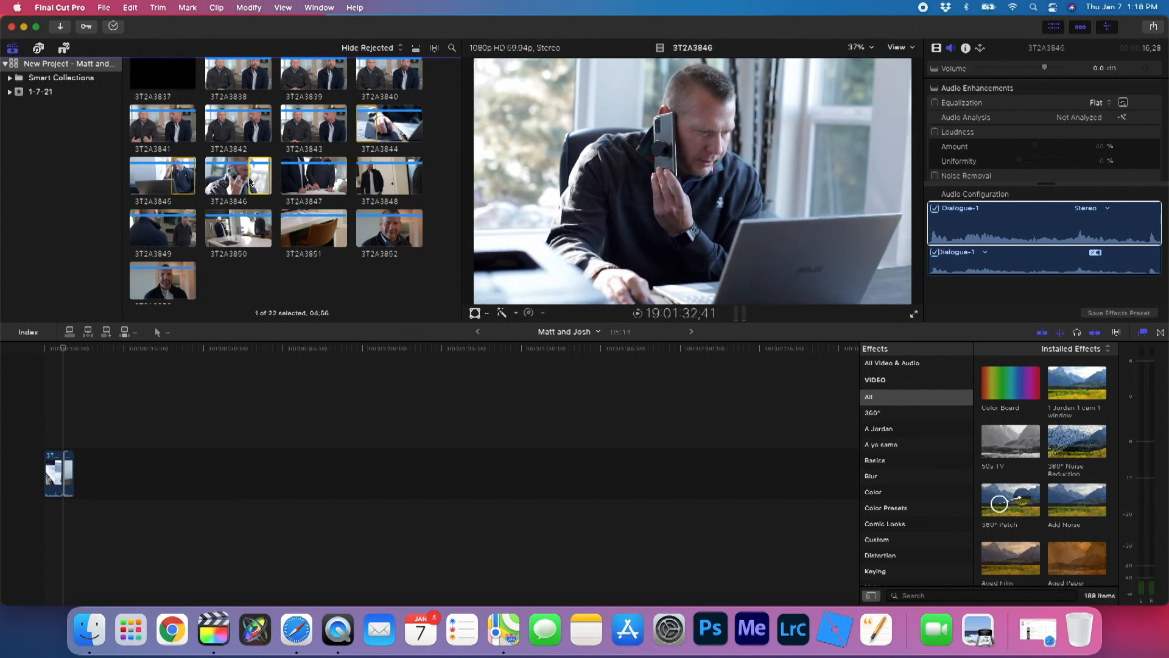
key(e)
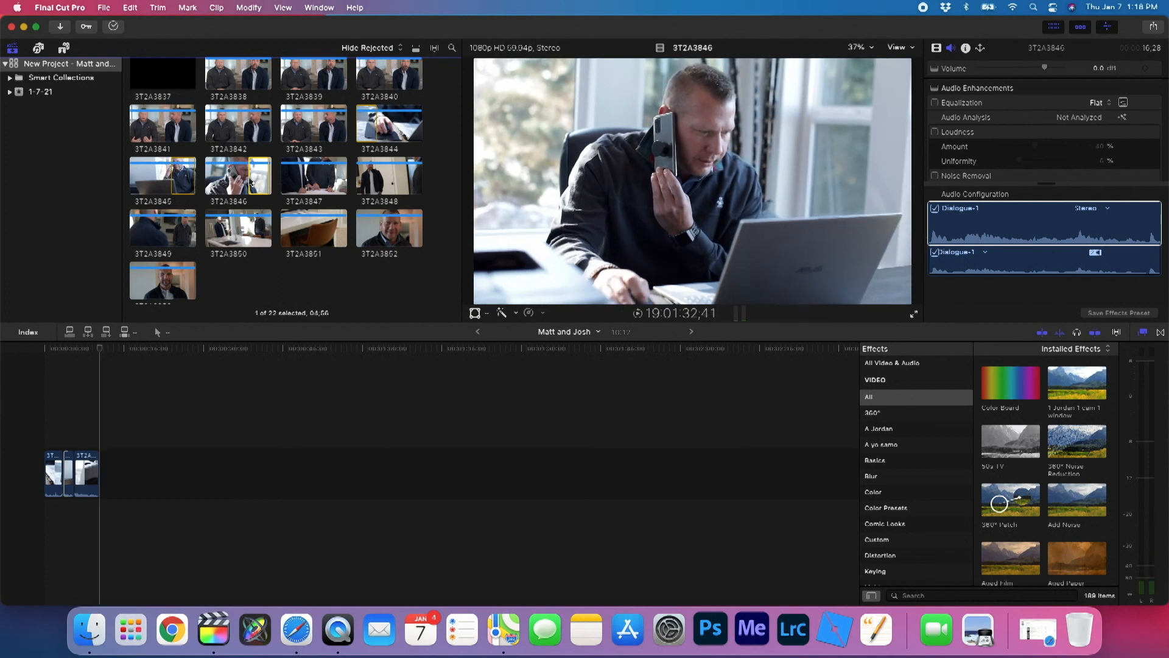
Step: Apply Automatic Speed to all three timeline clips and play back the retimed edit
key(space)
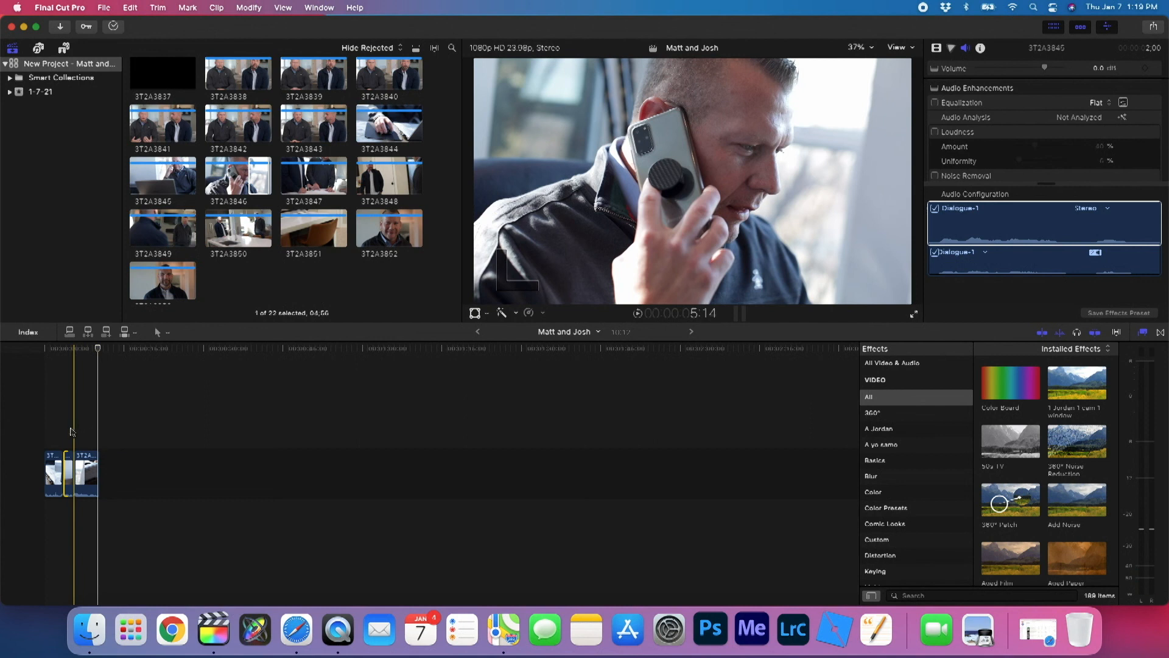
drag(59, 425, 150, 524)
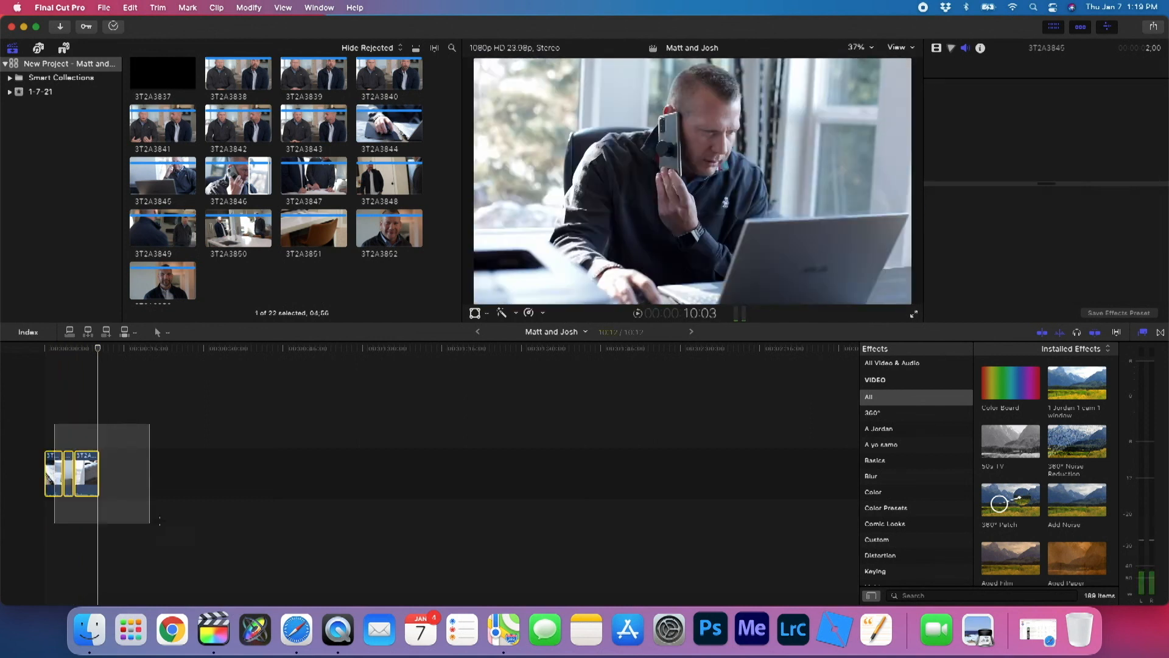
click(542, 313)
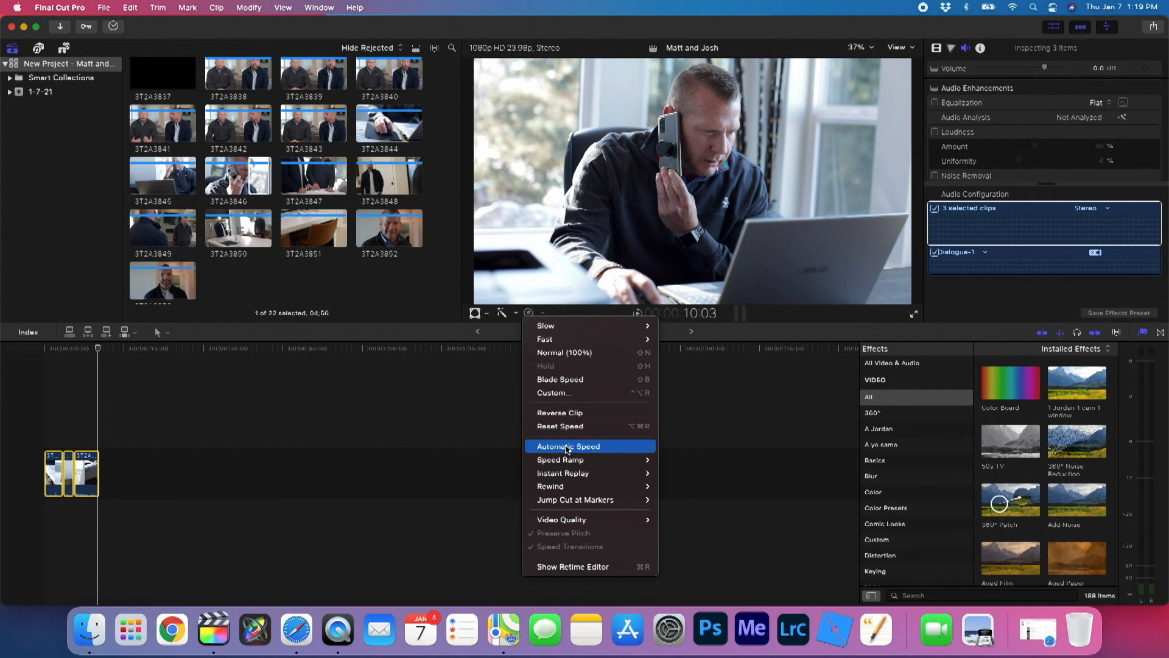
mouse_move(570, 326)
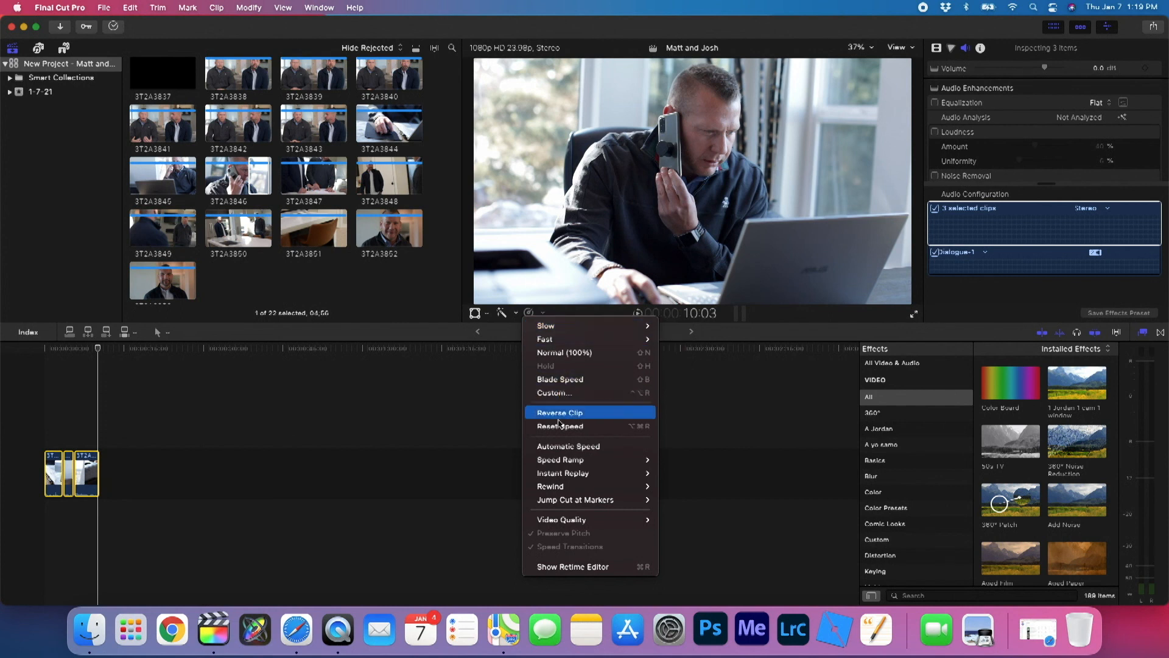
click(563, 446)
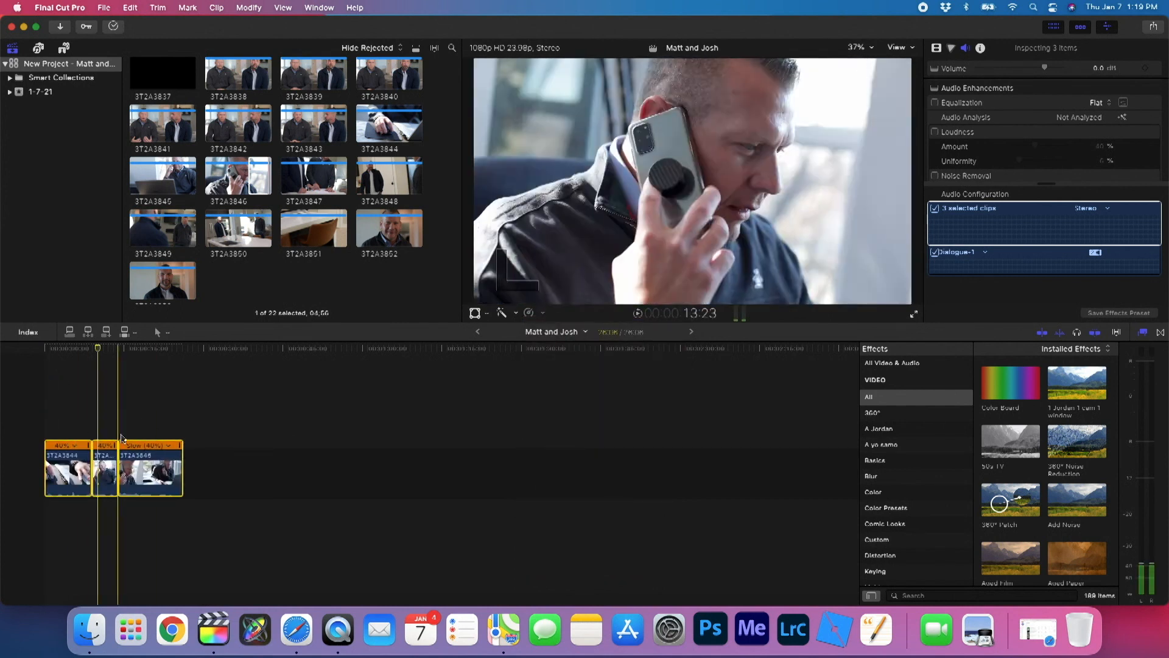
click(11, 419)
key(space)
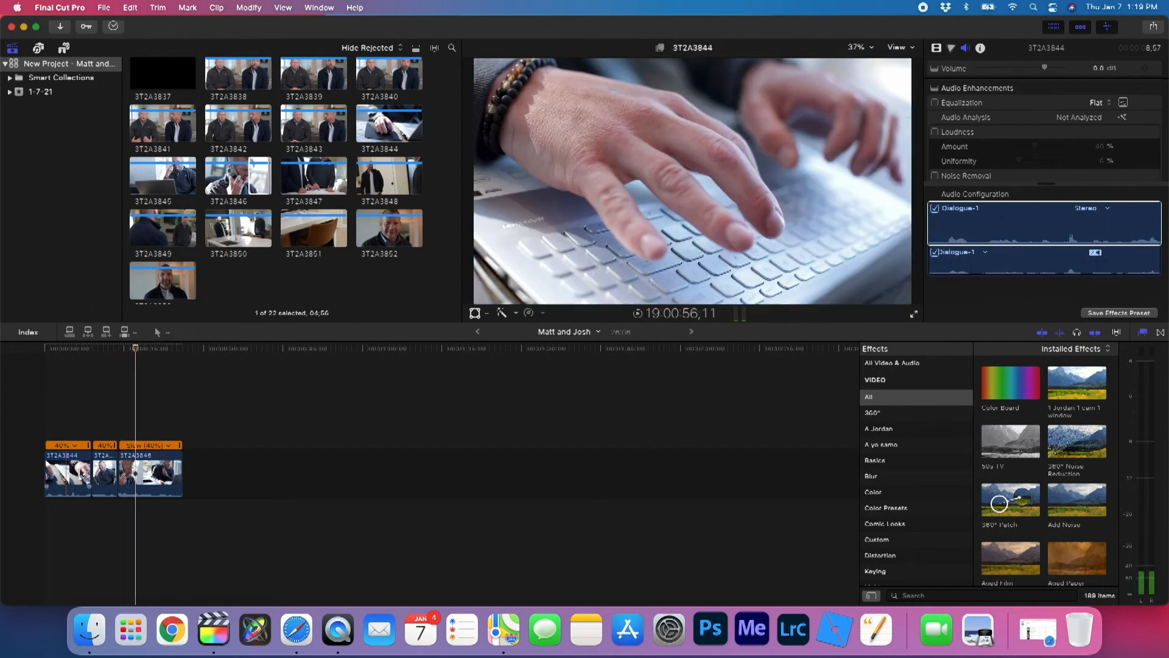
Step: Open the music library, switch to the Artlist playlist and look through its tracks for background music
click(38, 49)
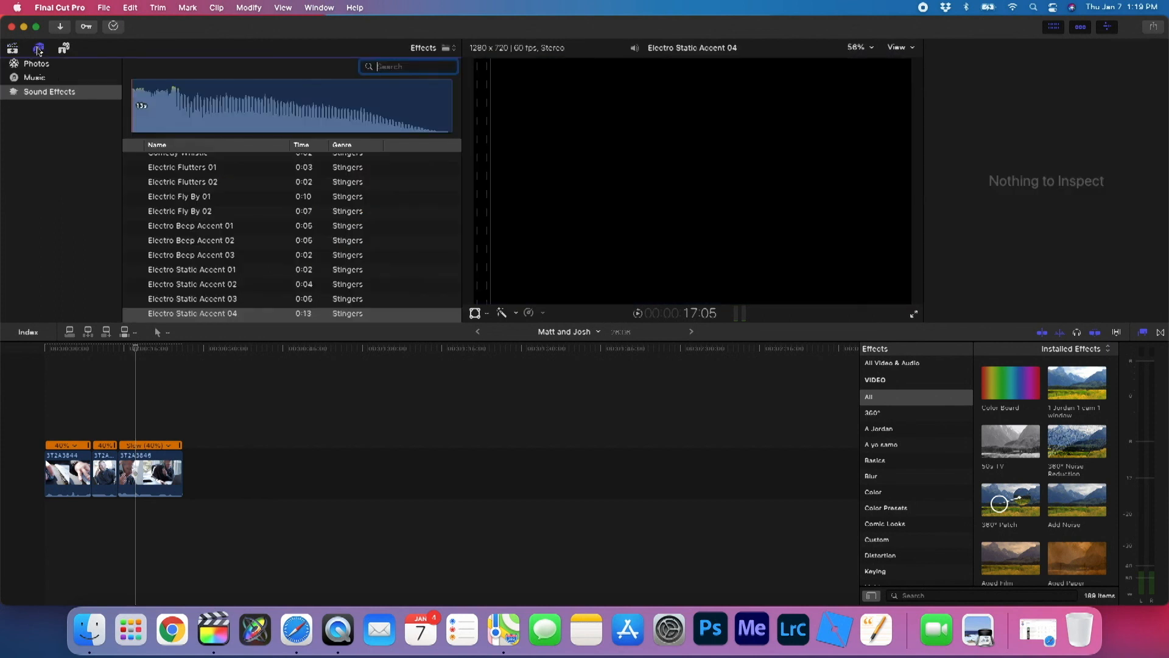
click(40, 82)
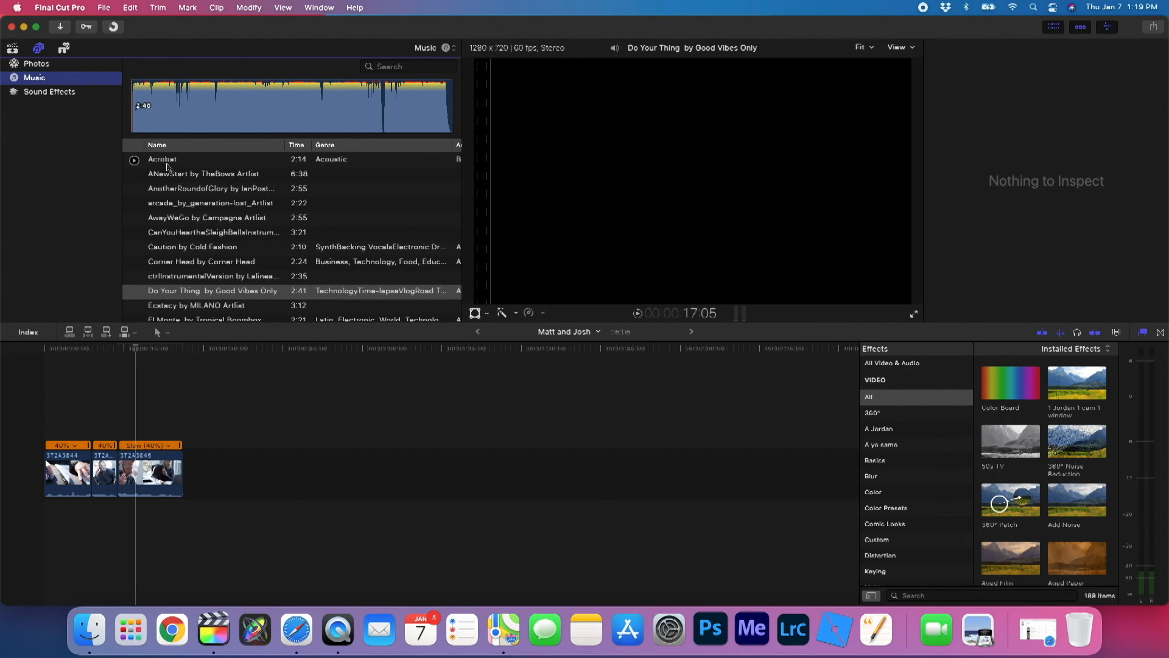
scroll(166, 167, down, 5)
scroll(167, 170, up, 5)
click(447, 49)
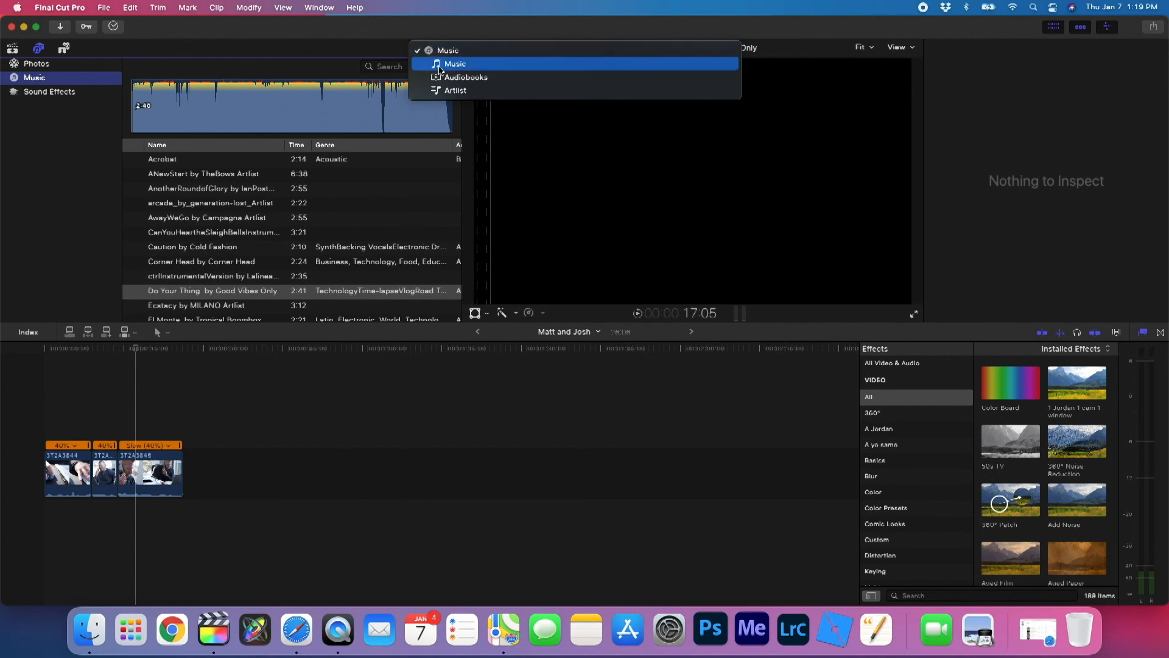
click(445, 91)
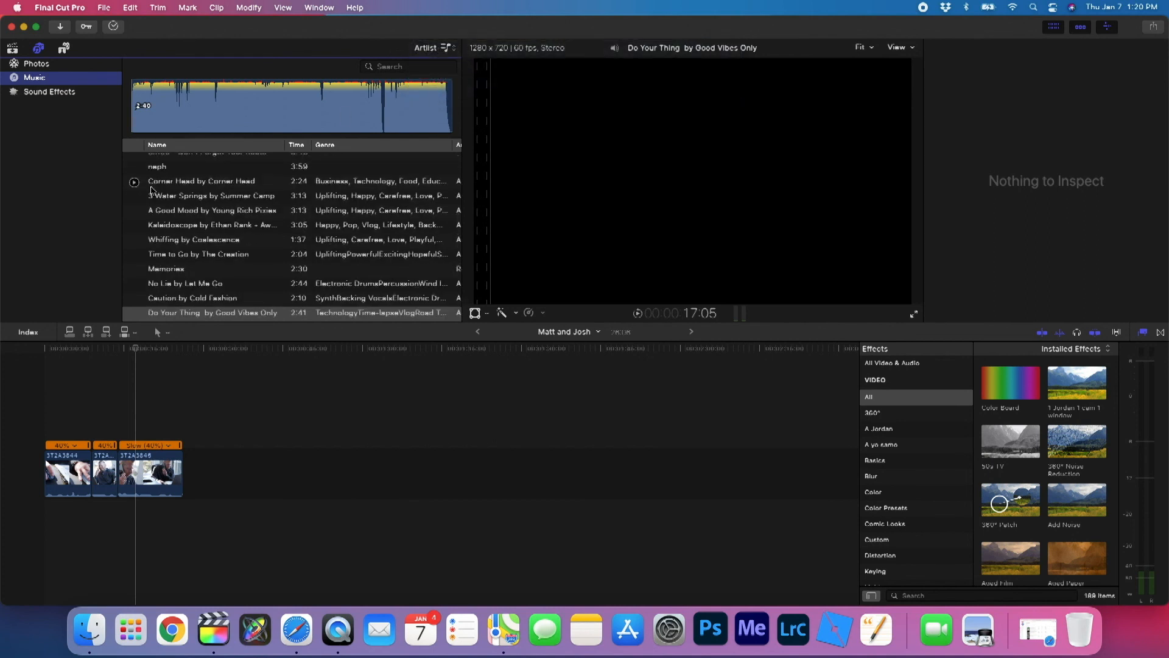
scroll(179, 197, up, 2)
scroll(180, 198, up, 8)
scroll(180, 197, down, 8)
scroll(180, 197, down, 15)
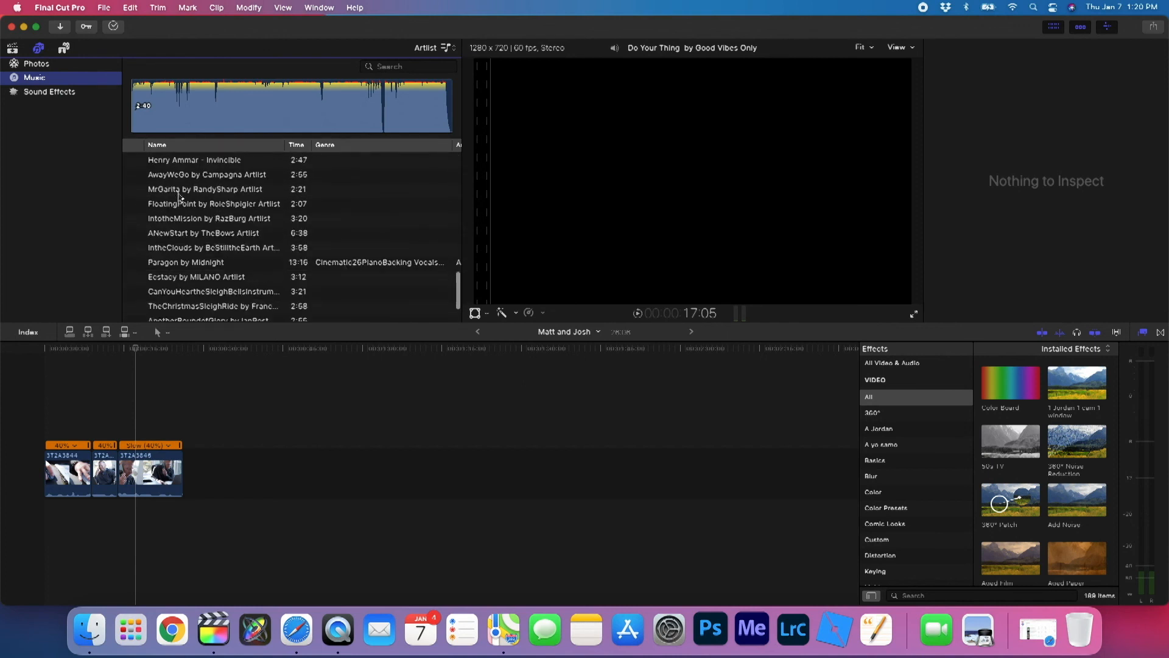
scroll(180, 198, down, 1)
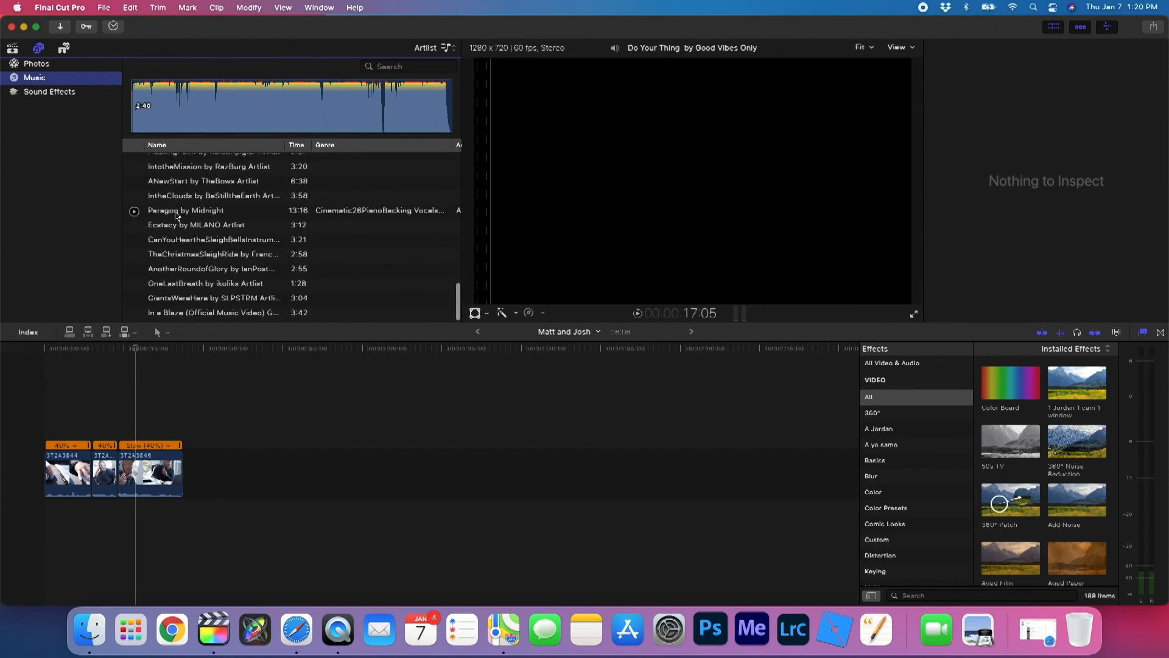
Step: Preview the track IntheClouds by BeStilltheEarth and connect the whole track beneath the clips at the start of the timeline
click(134, 198)
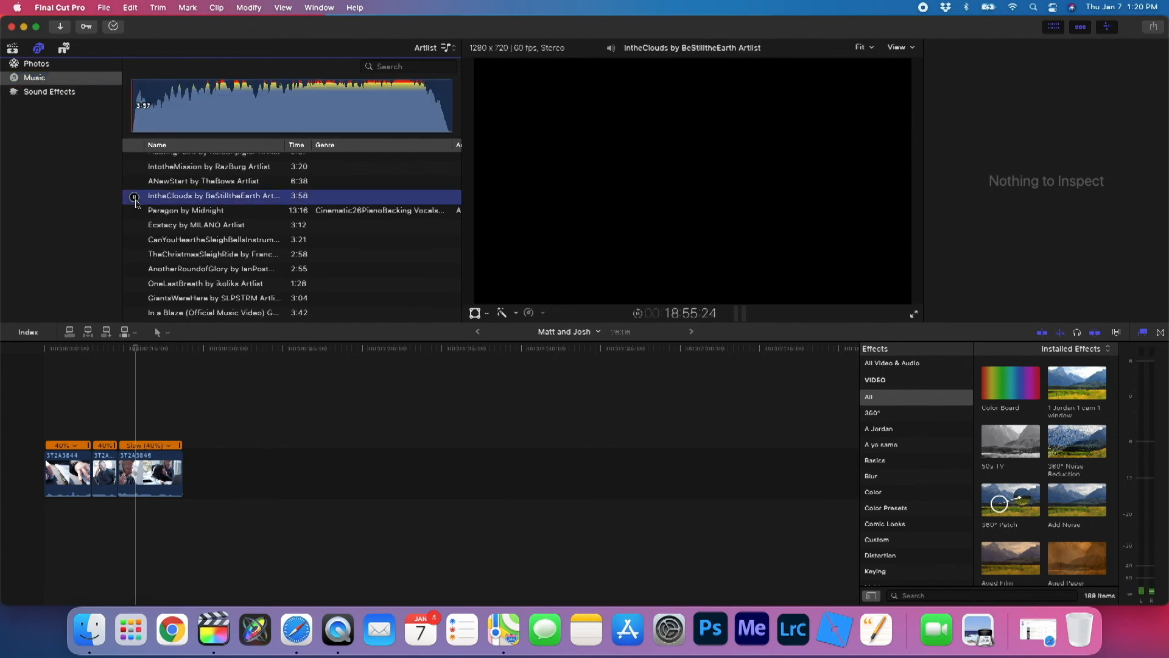
key(XF86AudioLowerVolume)
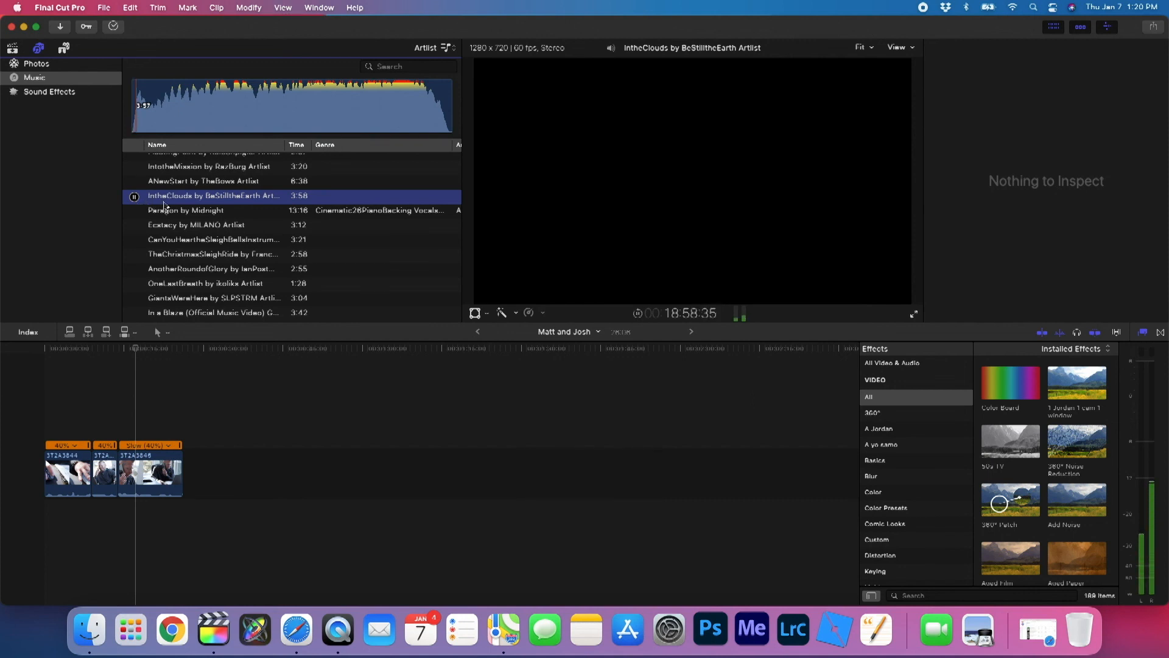
key(space)
click(152, 97)
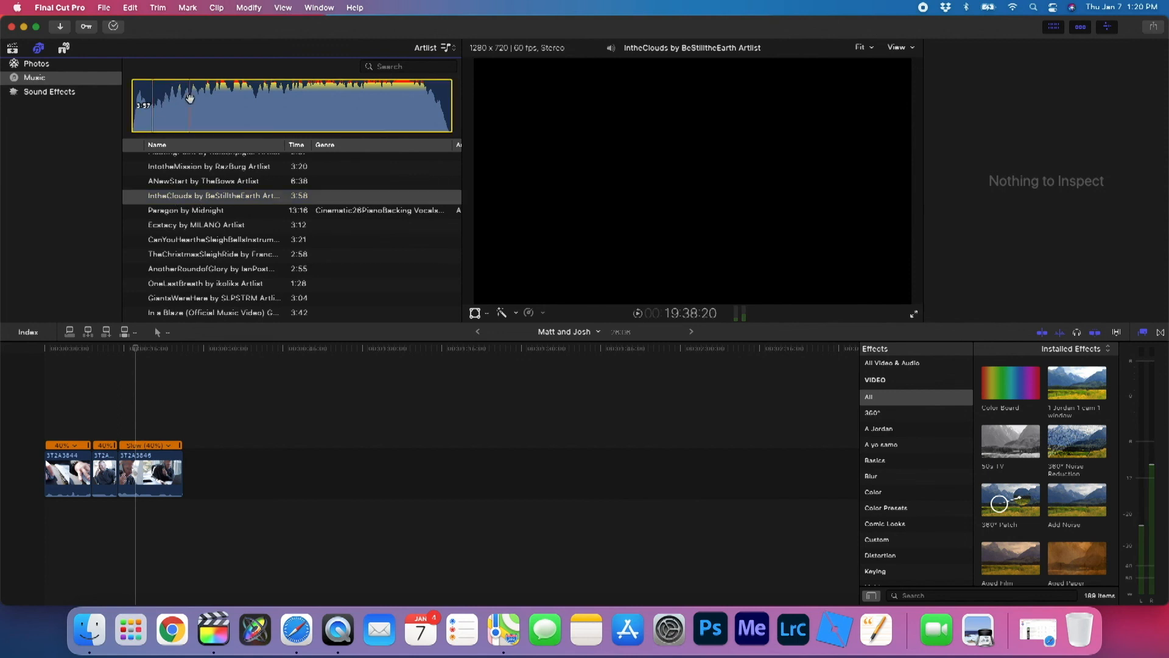
click(50, 355)
drag(85, 352, 9, 349)
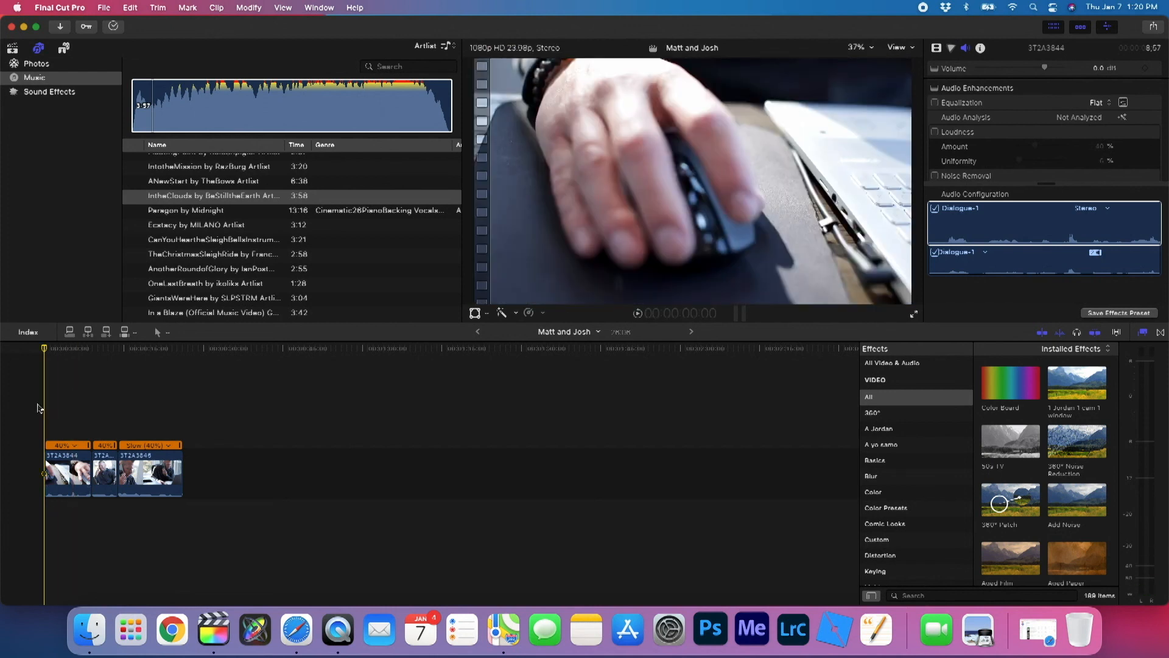
key(q)
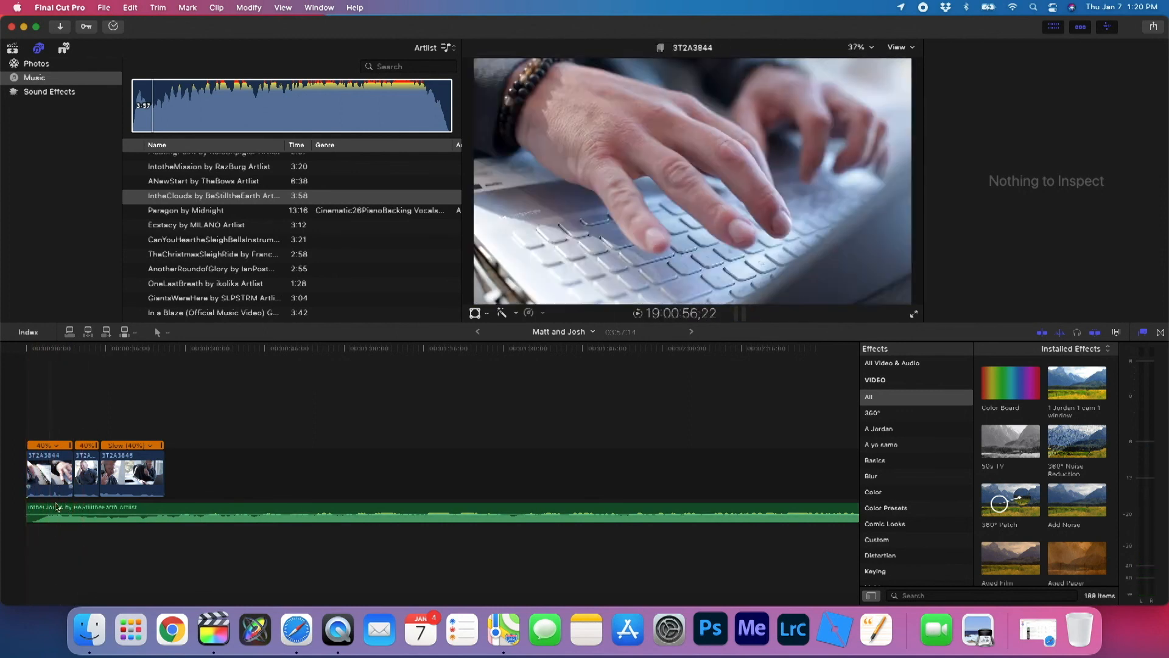
mouse_move(28, 478)
mouse_down()
mouse_move(63, 478)
mouse_move(25, 477)
mouse_up()
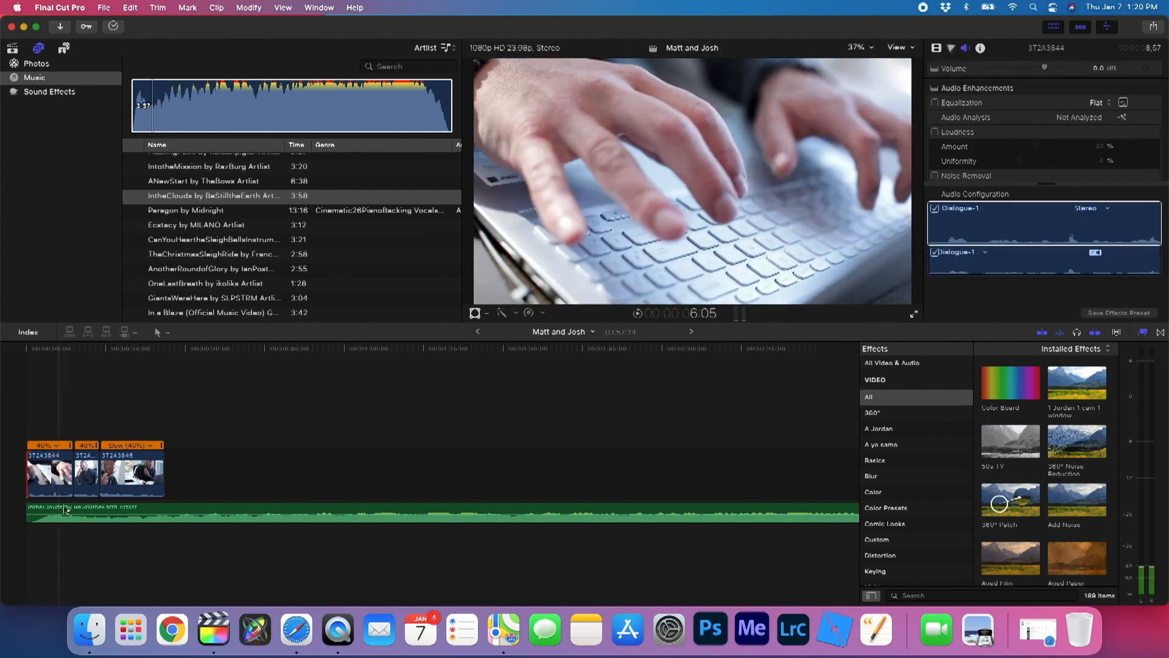
click(91, 509)
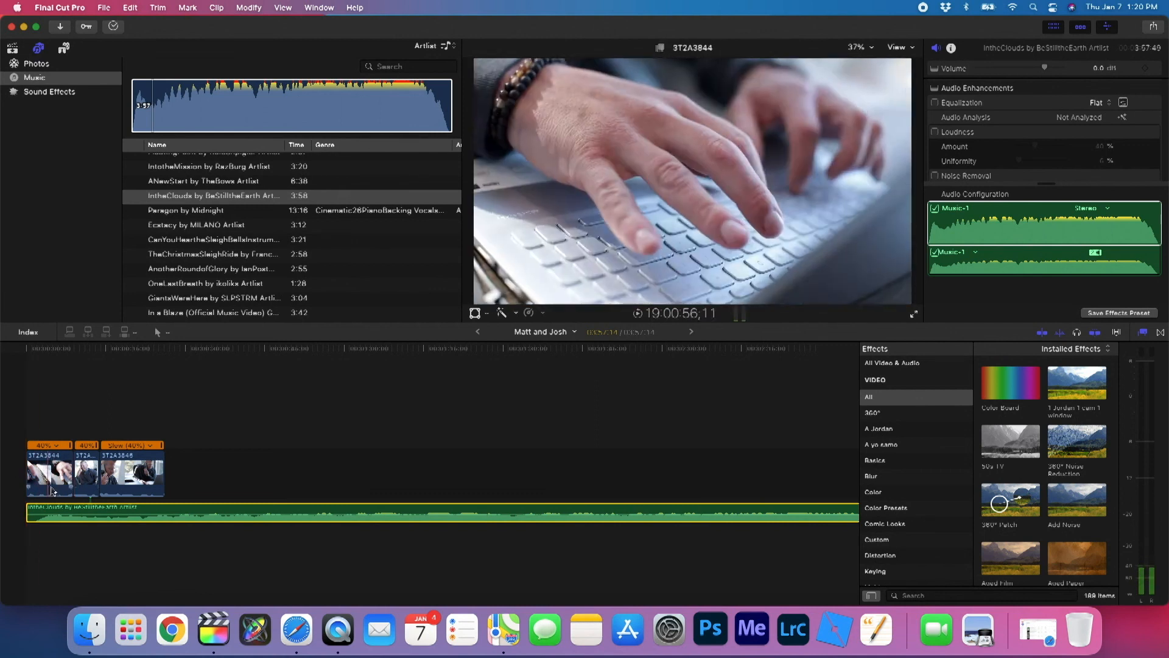
click(54, 462)
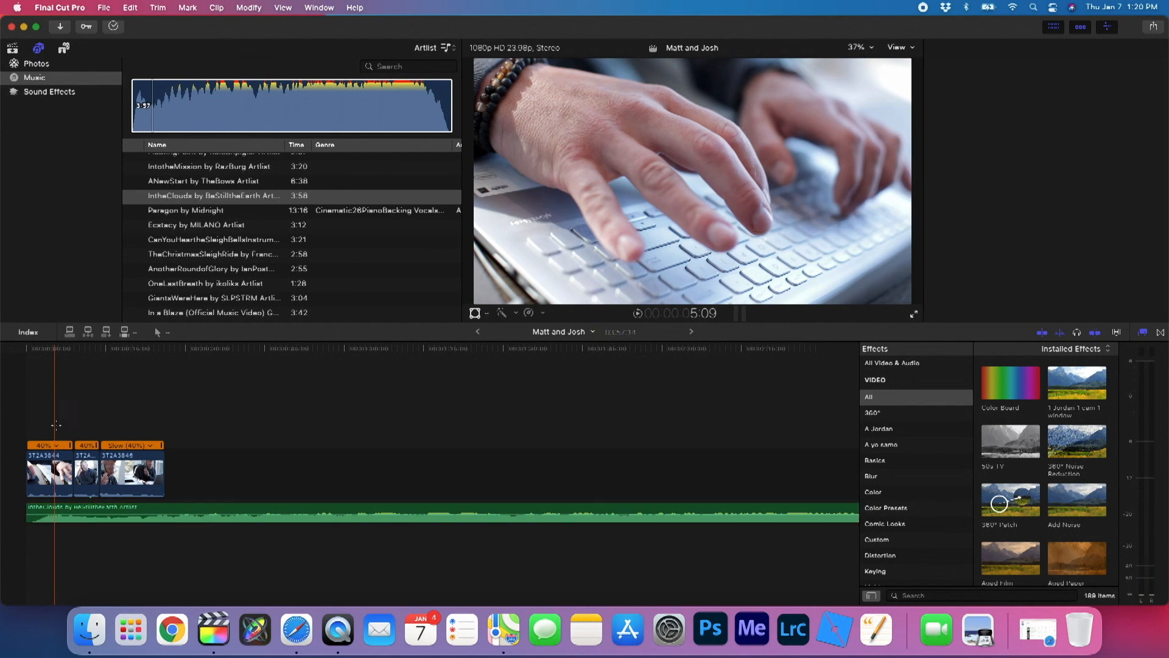
mouse_move(71, 458)
mouse_down()
mouse_move(53, 459)
mouse_move(72, 459)
mouse_up()
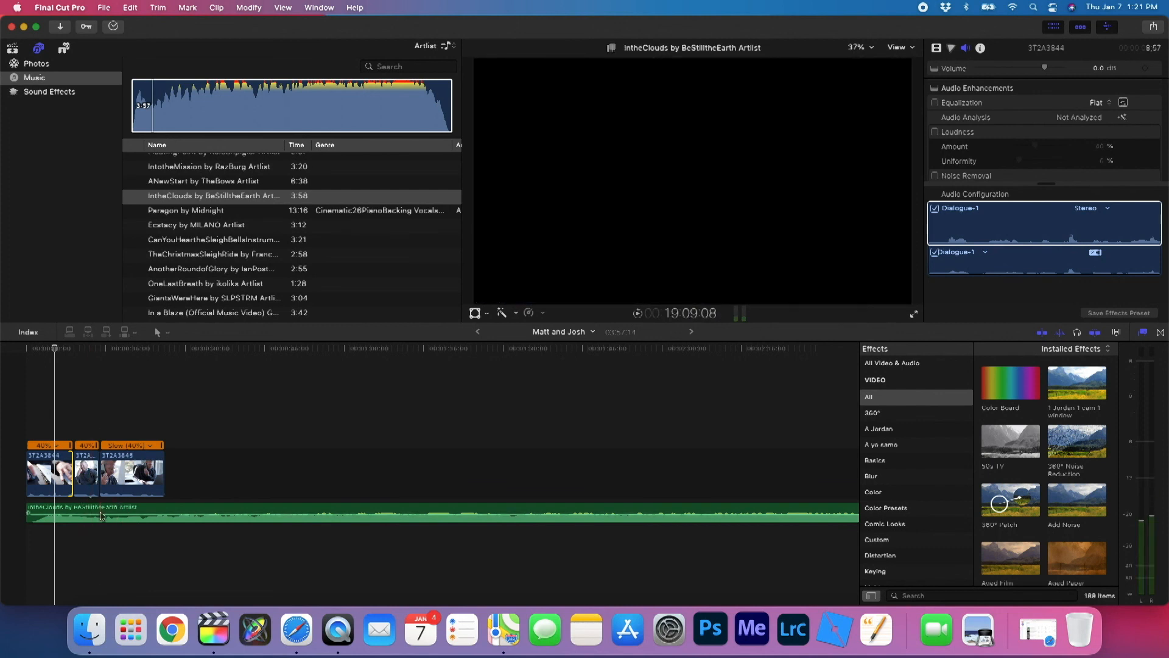
click(141, 512)
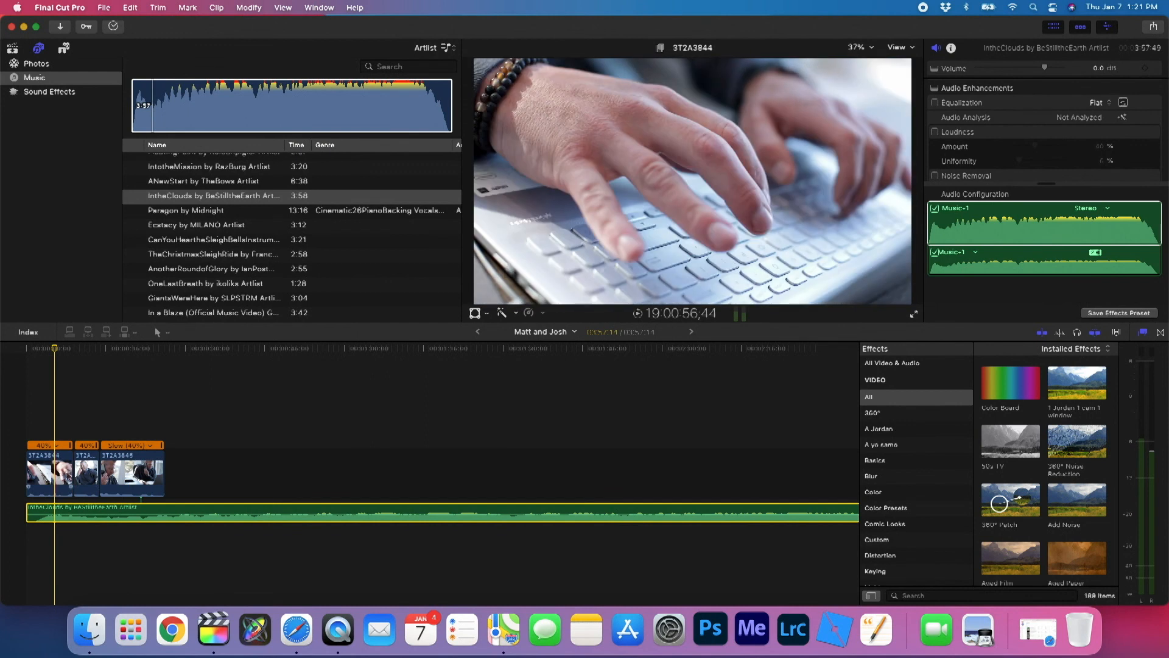
Step: Toggle skimming off and back on, comparing its effect on the timeline and on clip 3T2A3842 in the library browser
click(1040, 333)
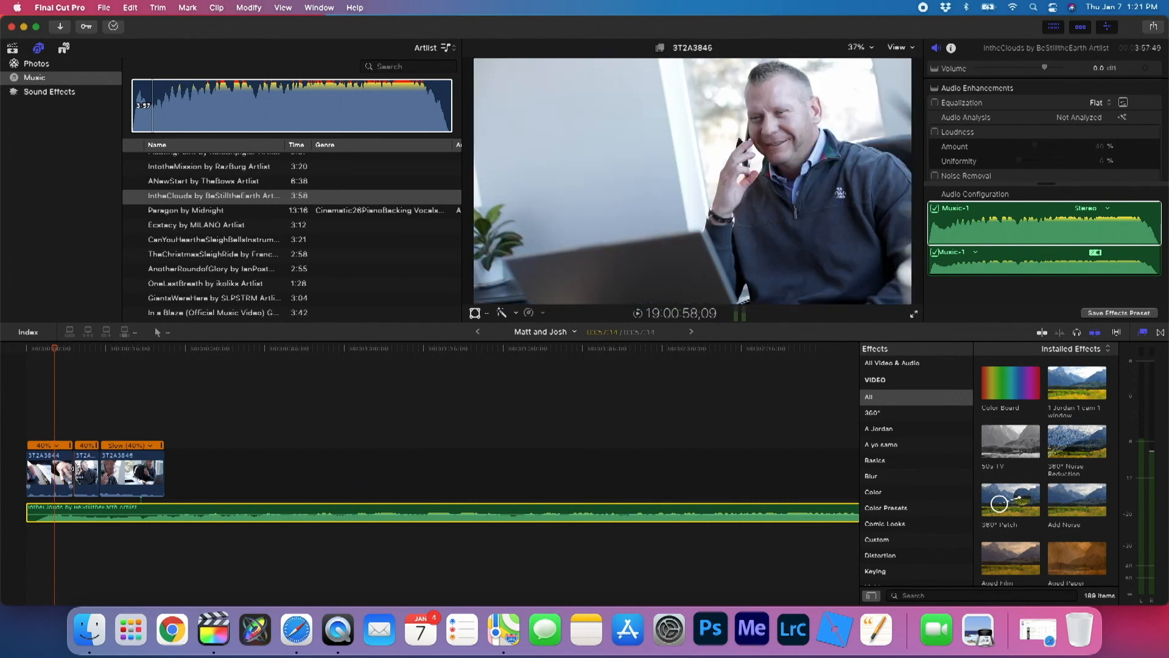
click(27, 358)
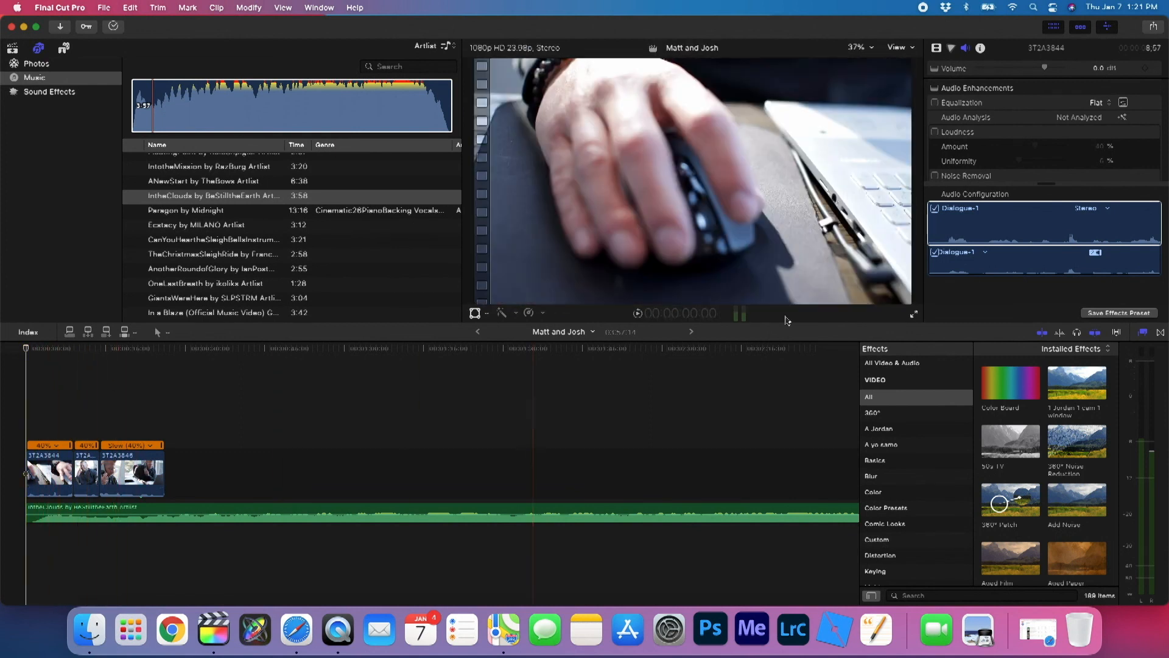
click(1041, 333)
click(12, 48)
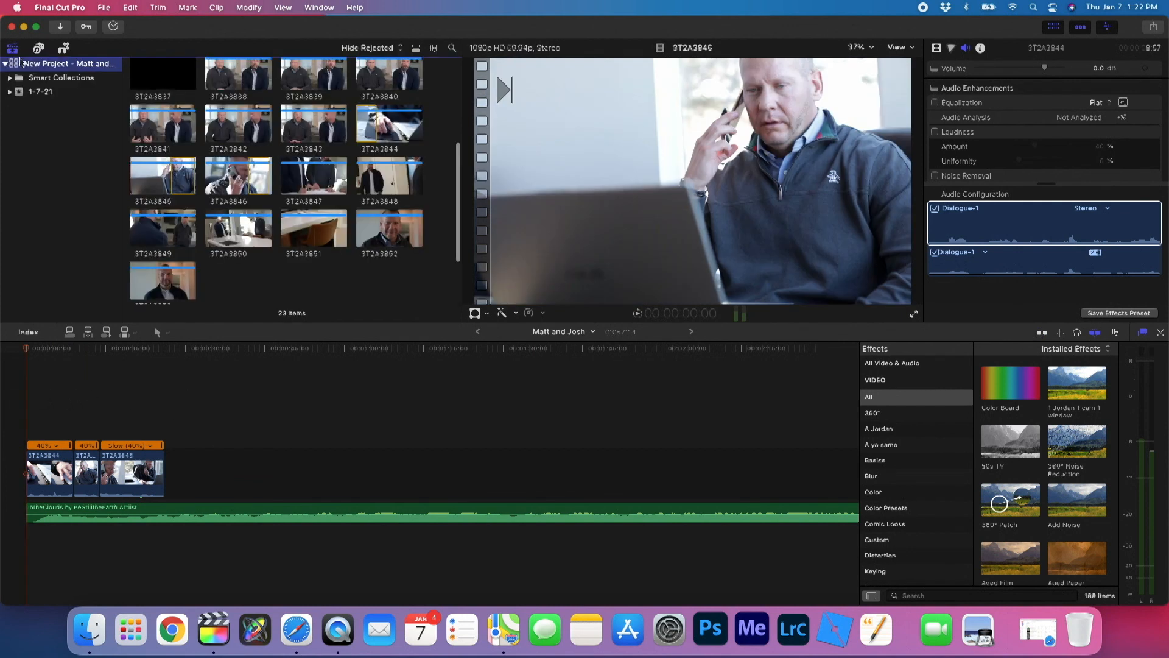
click(252, 126)
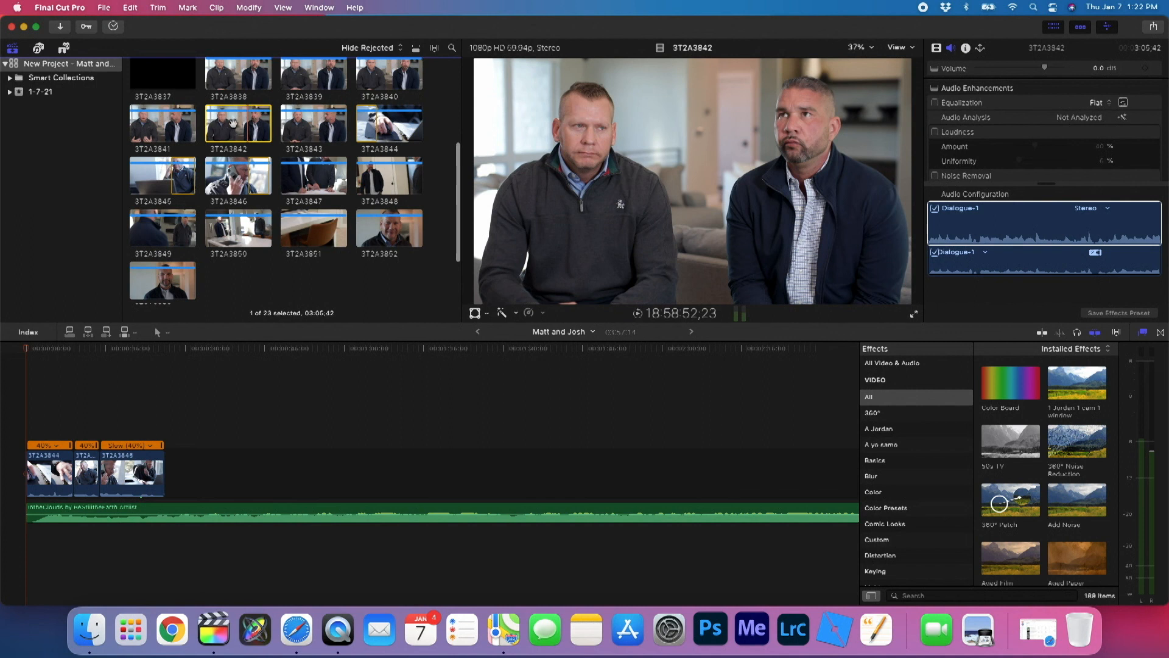
click(1042, 331)
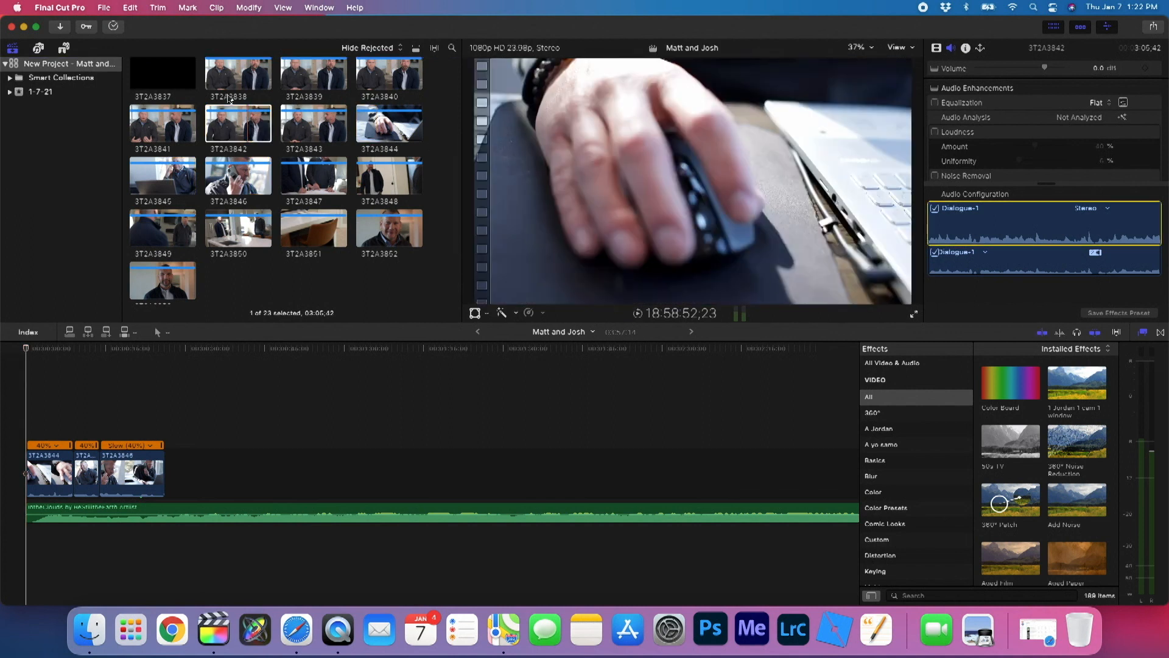
click(259, 121)
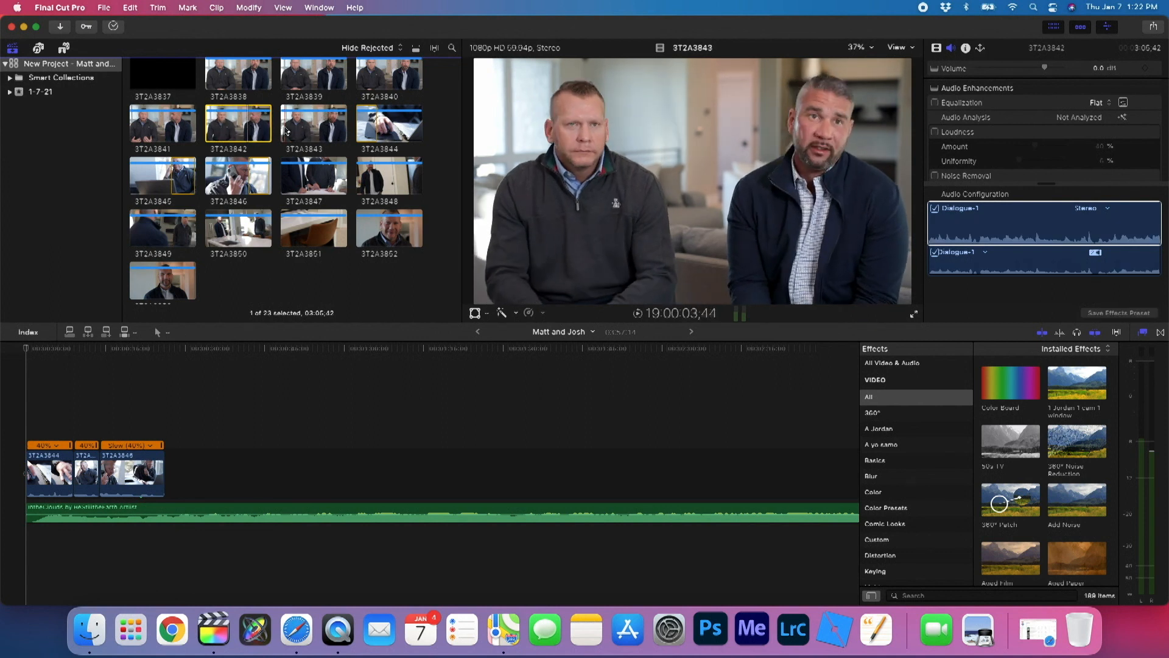
Step: Play the opening of the timeline to hear the clips' own audio together with the music
click(65, 396)
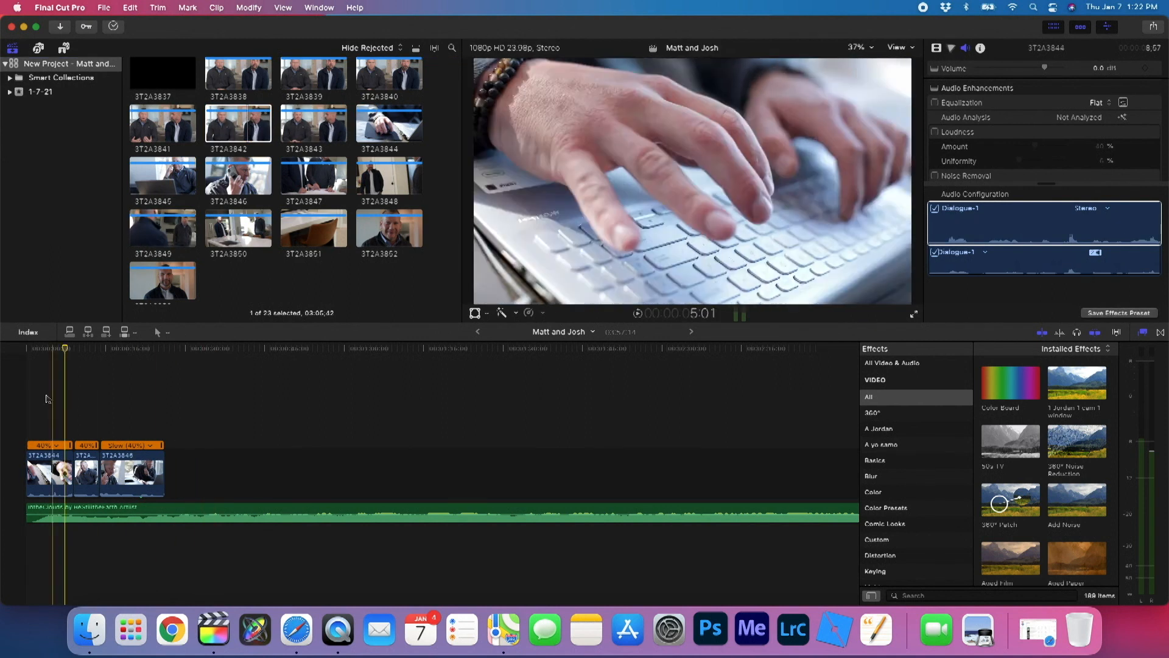
click(35, 399)
key(space)
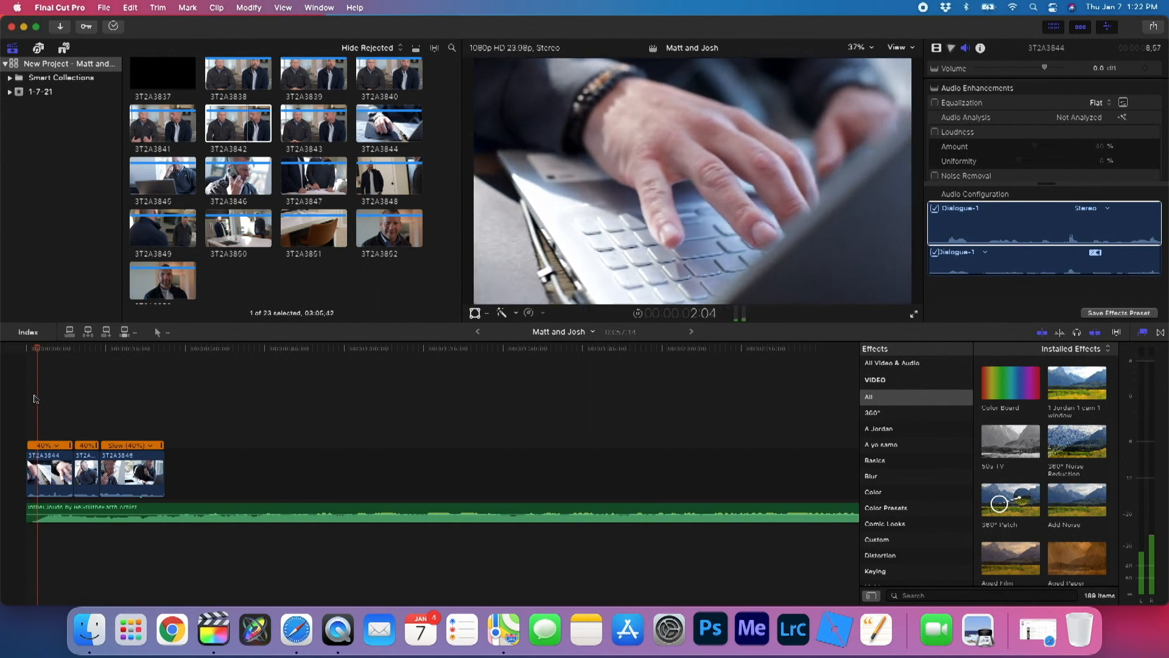
drag(227, 468, 40, 444)
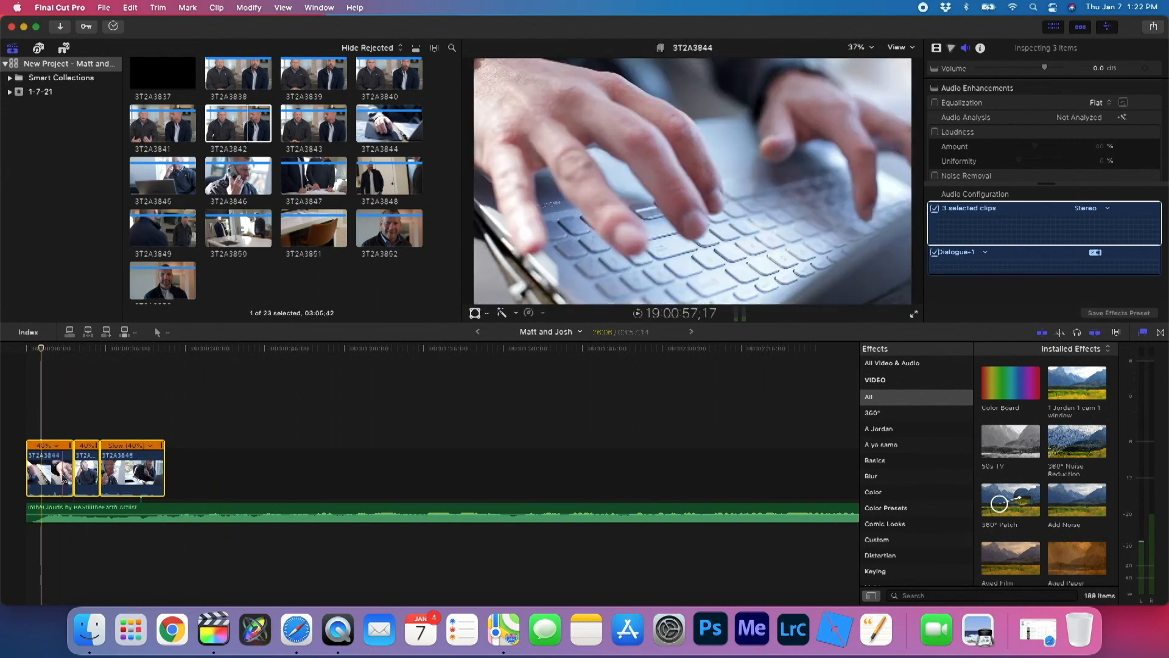
click(43, 410)
key(space)
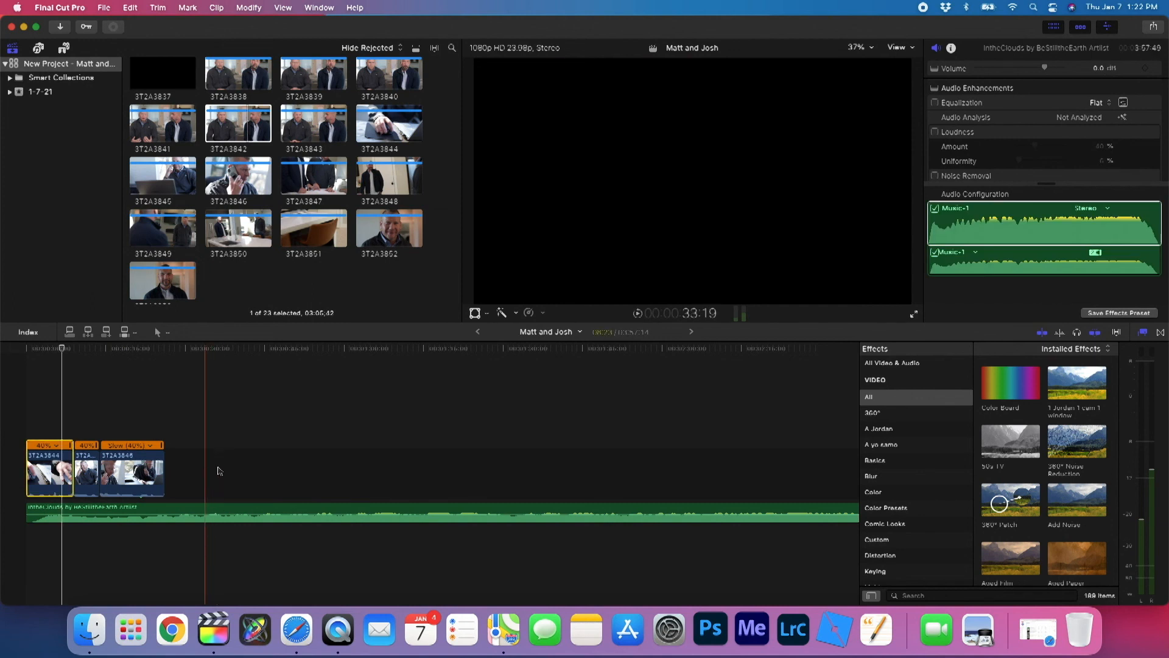
Step: Detach the audio from all three timeline clips and delete the detached audio
drag(218, 468, 31, 461)
right_click(94, 468)
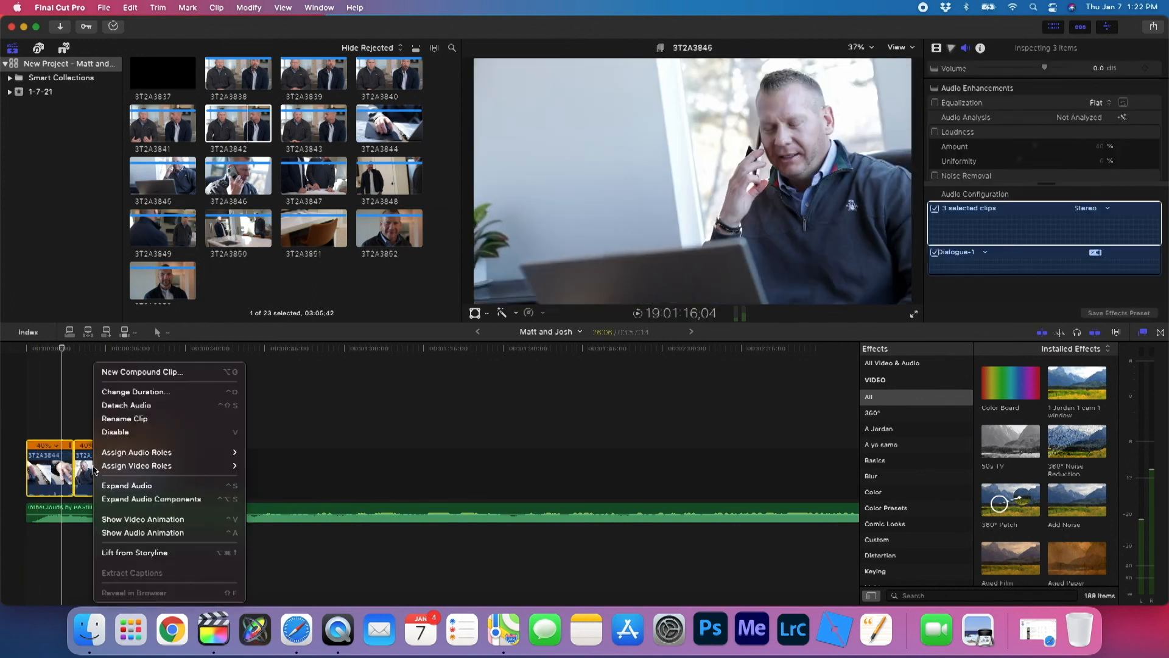
click(152, 405)
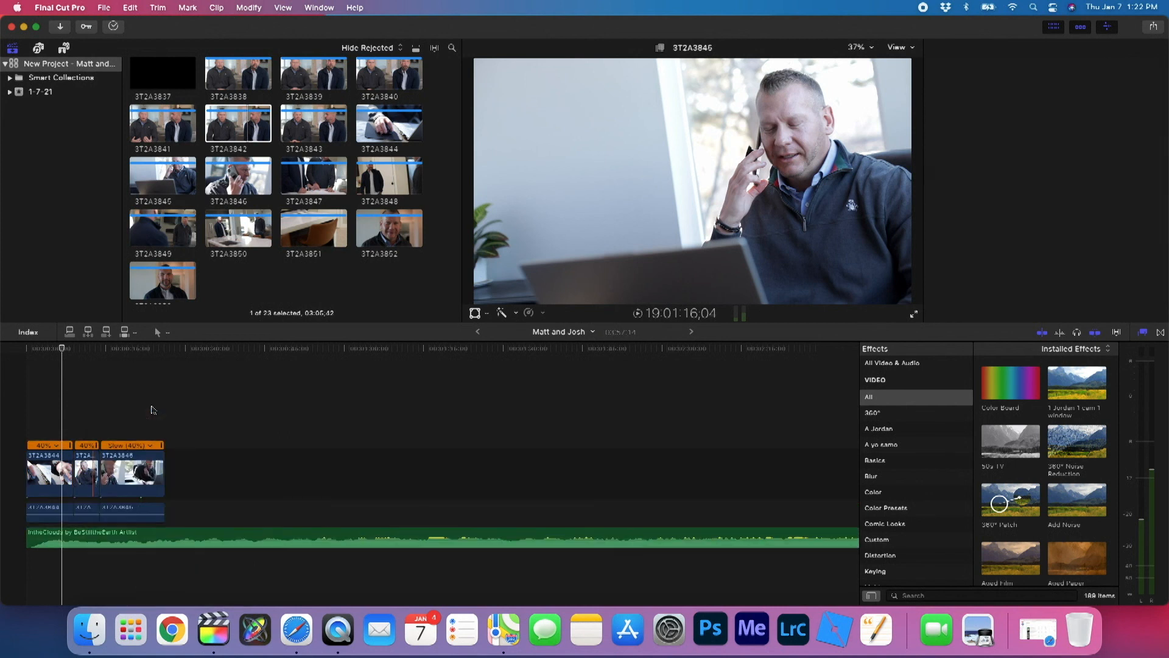
drag(3, 517, 2, 516)
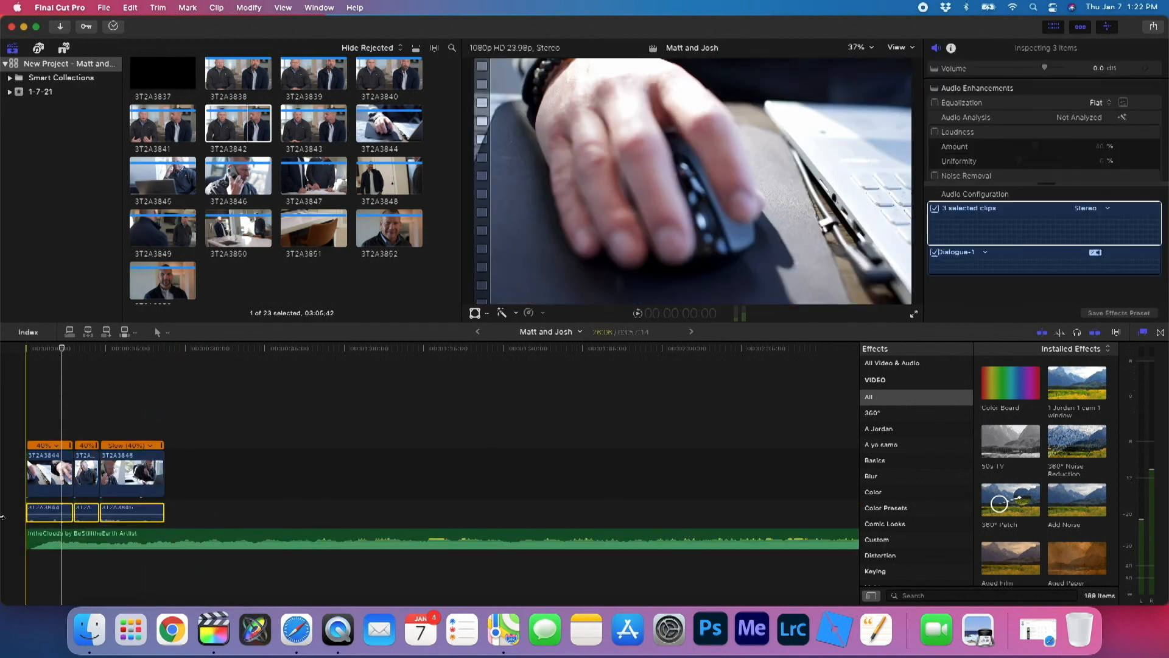
key(Delete)
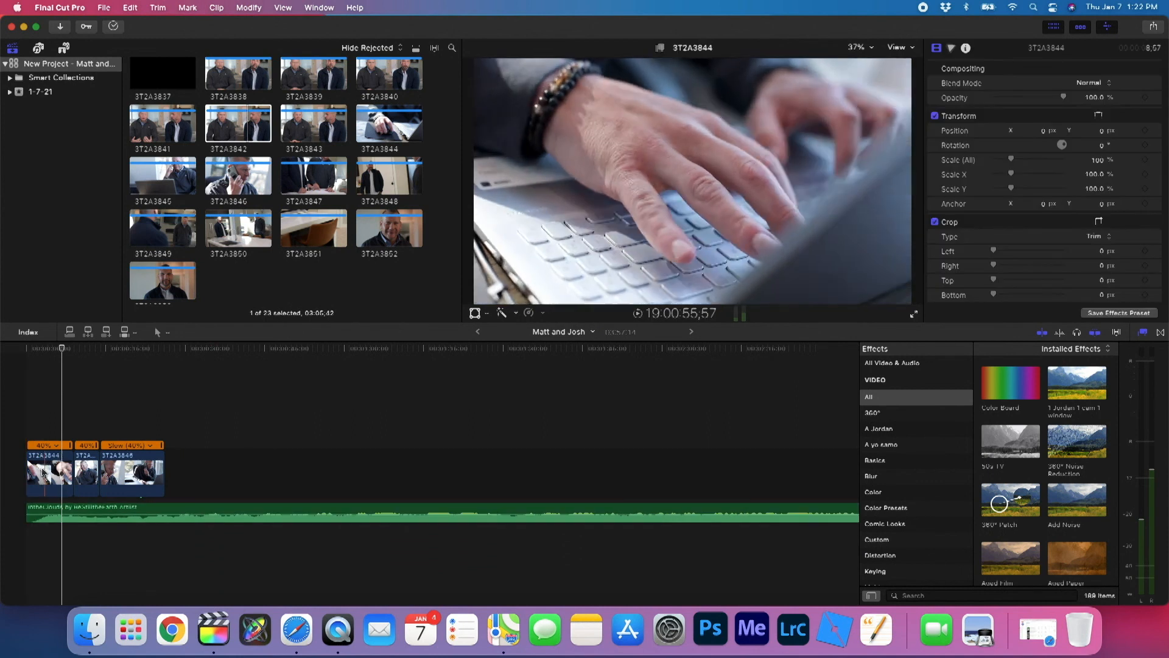
Step: Try appending the selected range of clip 3T2A3844 to the end of the timeline and undo the edit
click(370, 125)
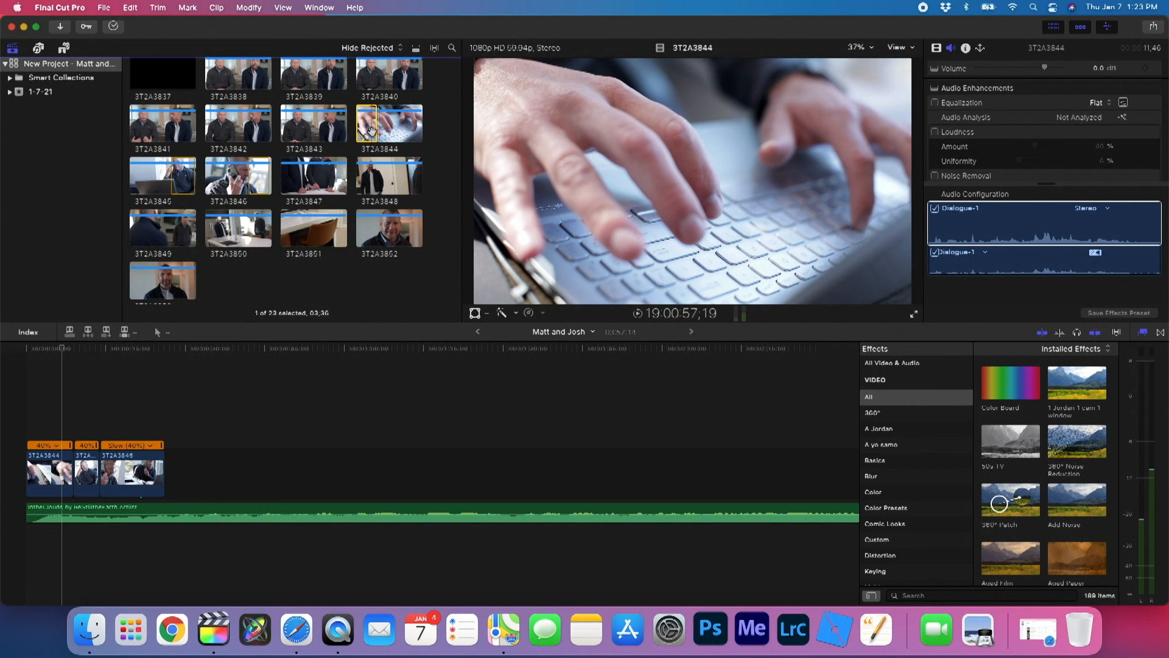
key(e)
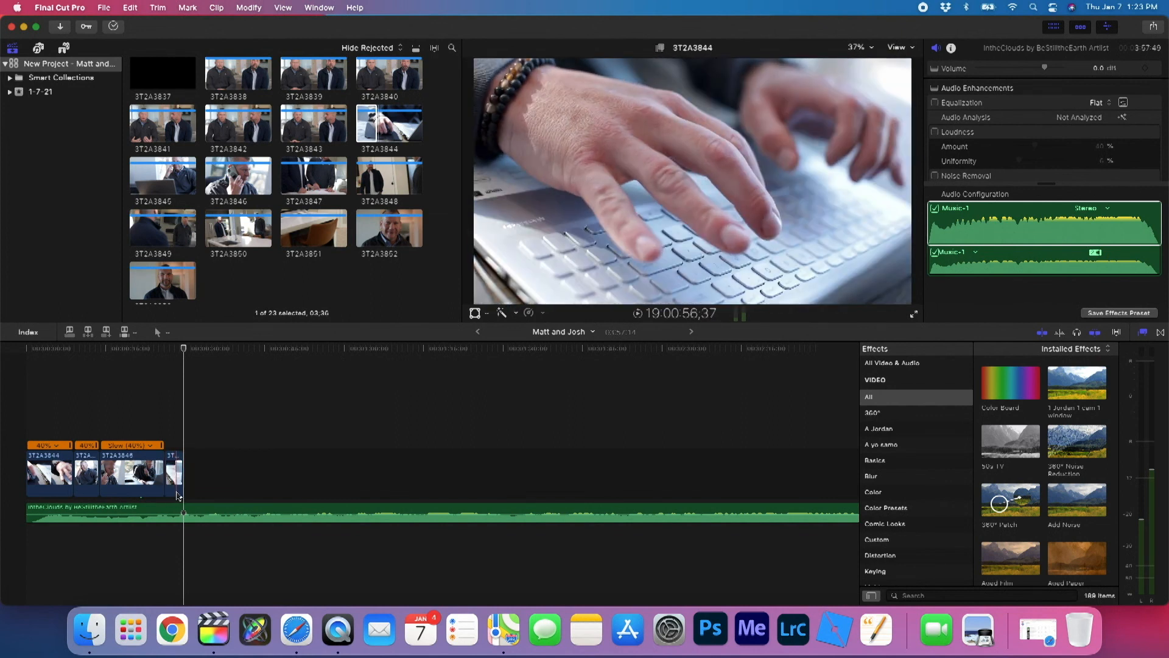
key(super+z)
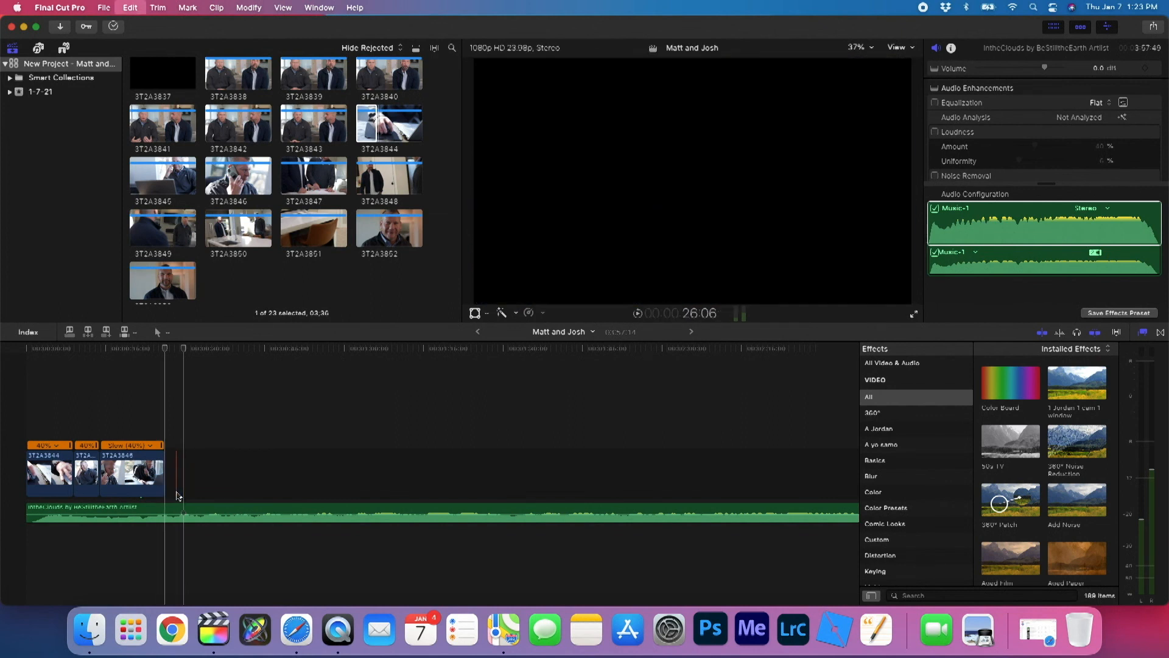
Step: Try appending only the audio of clip 3T2A3844's selected range to the end of the timeline, and undo it
click(370, 125)
key(shift+3)
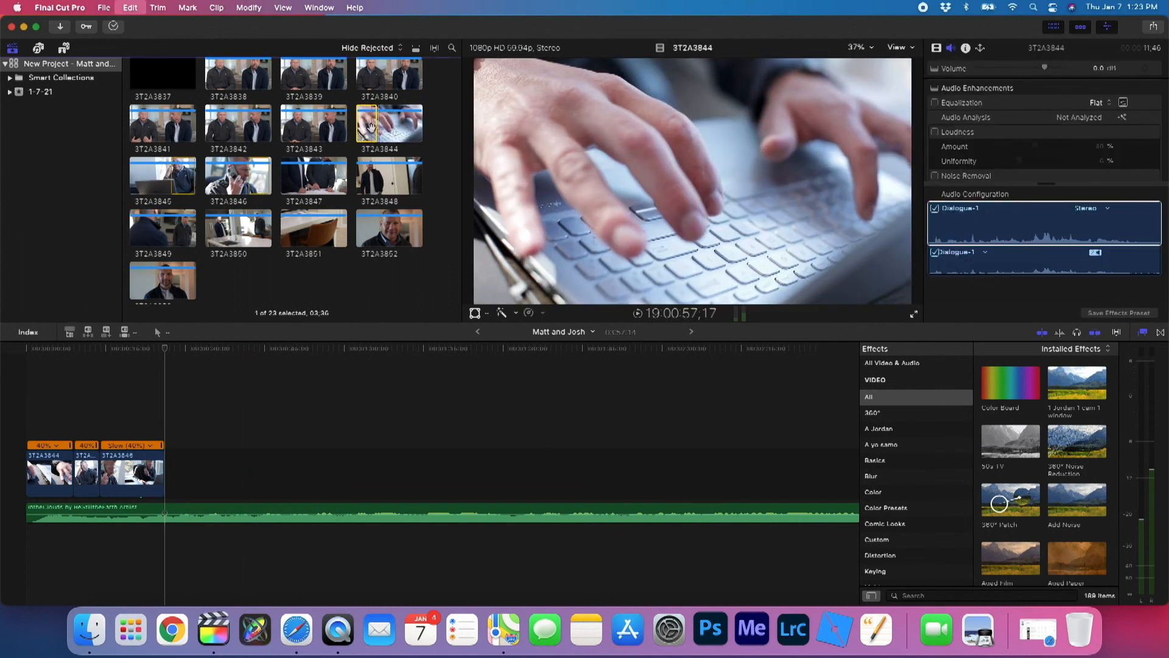
key(e)
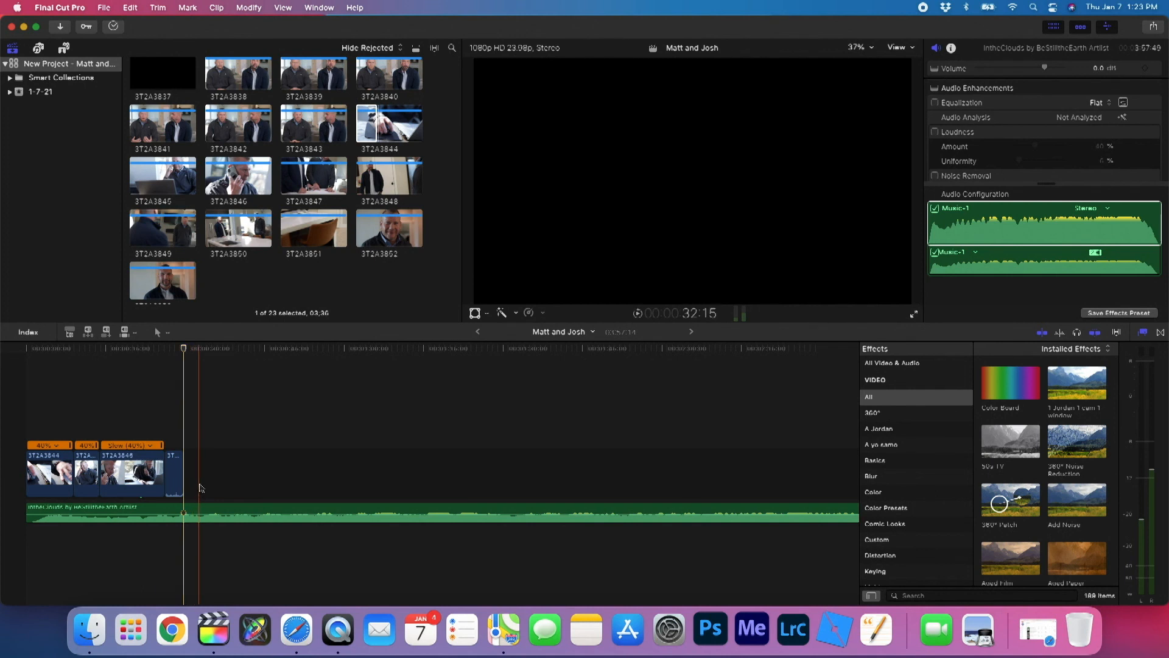
key(super+z)
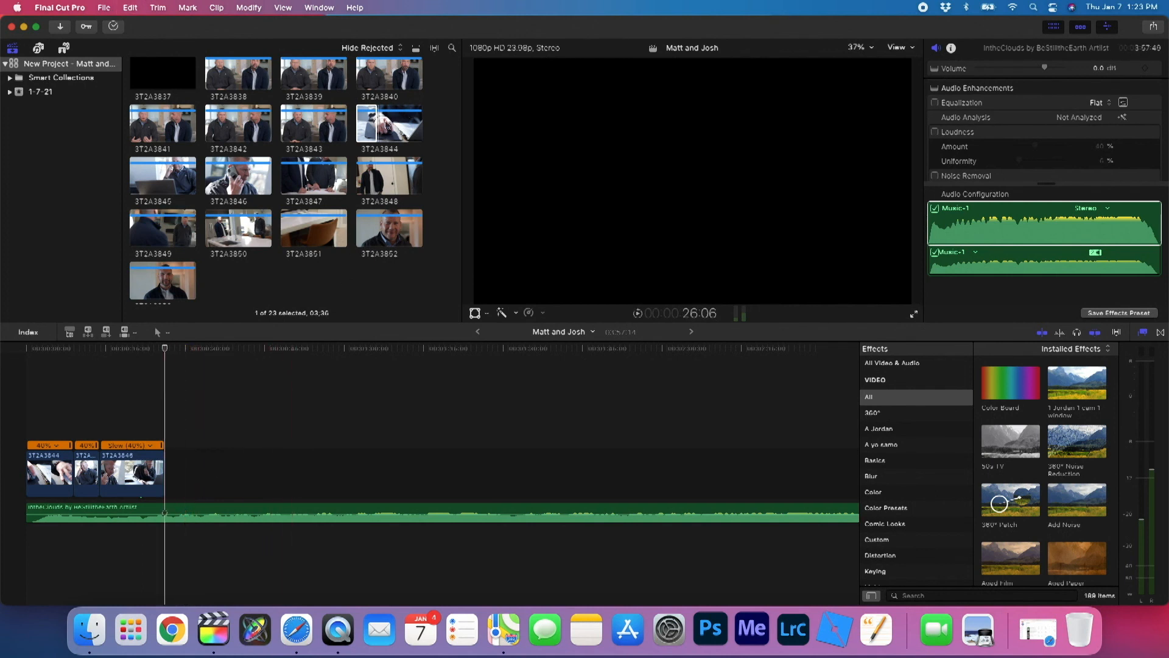
Step: Try appending the selected range of clip 3T2A3844 with both video and audio to the timeline's end, and undo it
click(368, 126)
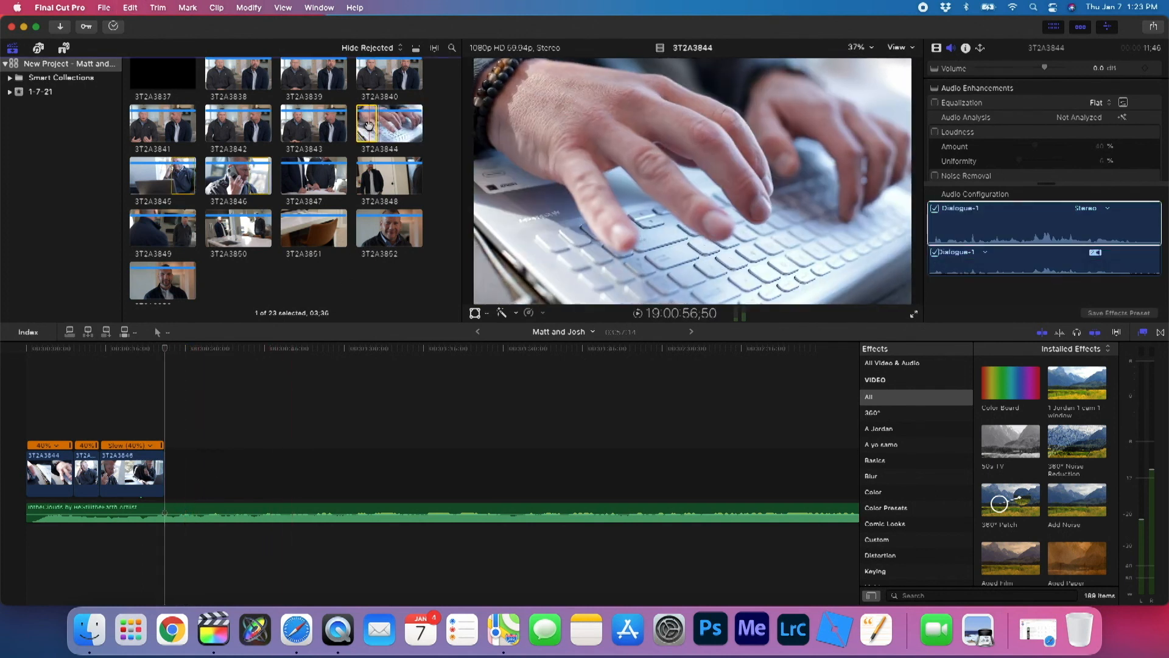
key(e)
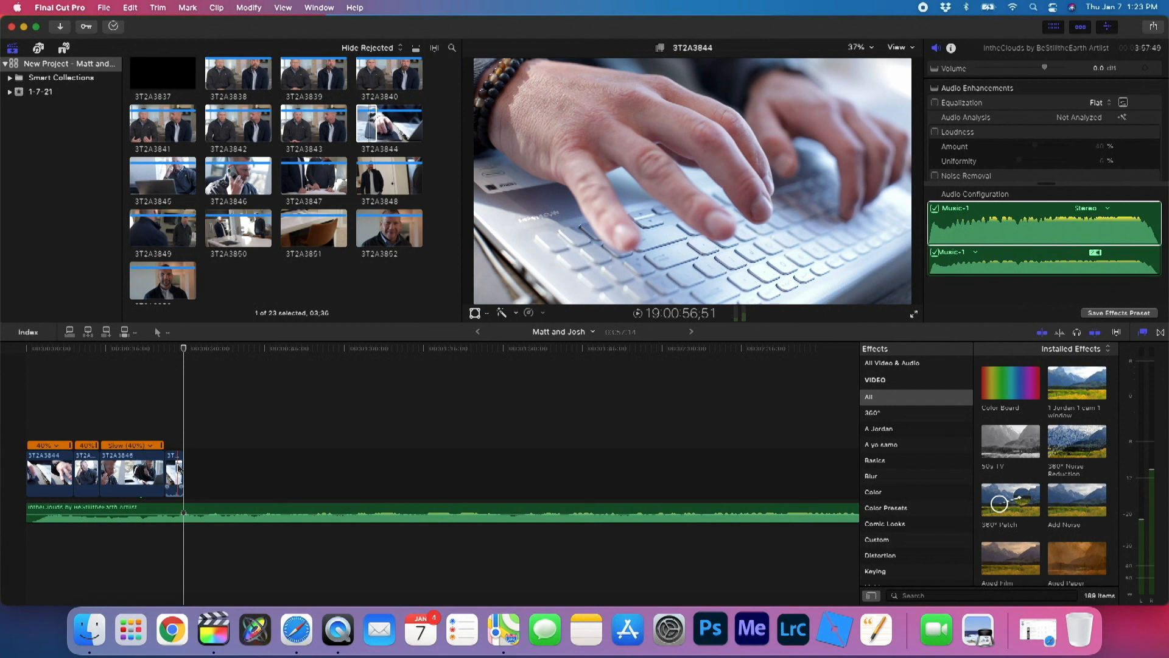
key(super+z)
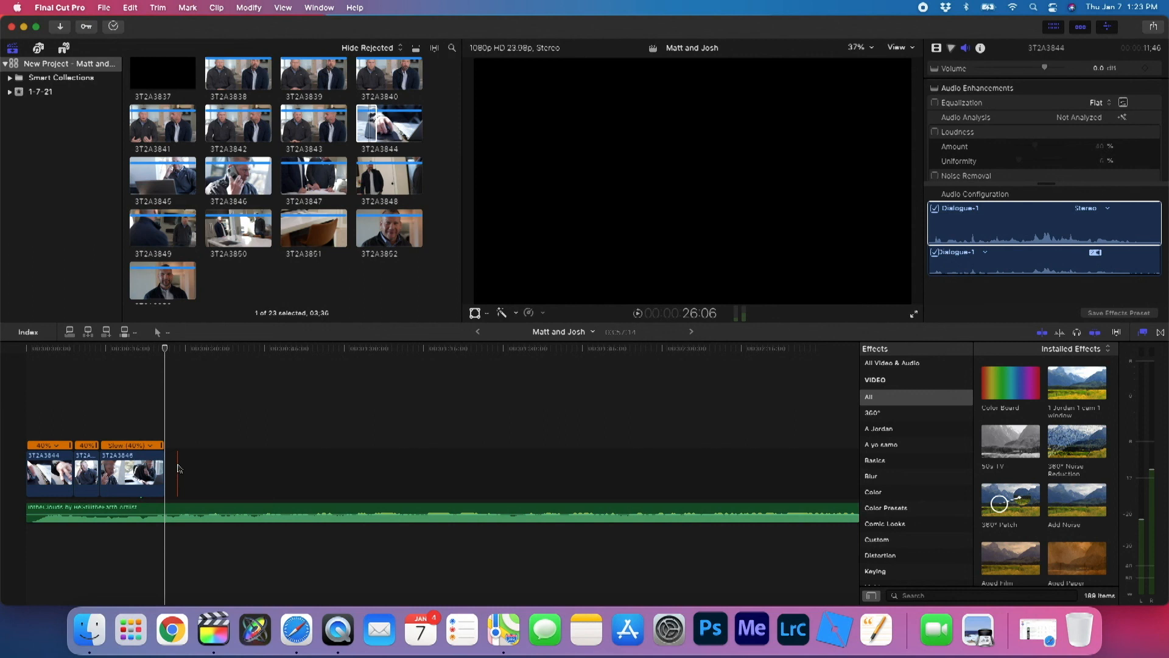
Step: Reveal the source range of the last timeline clip, 3T2A3846, in the browser
key(space)
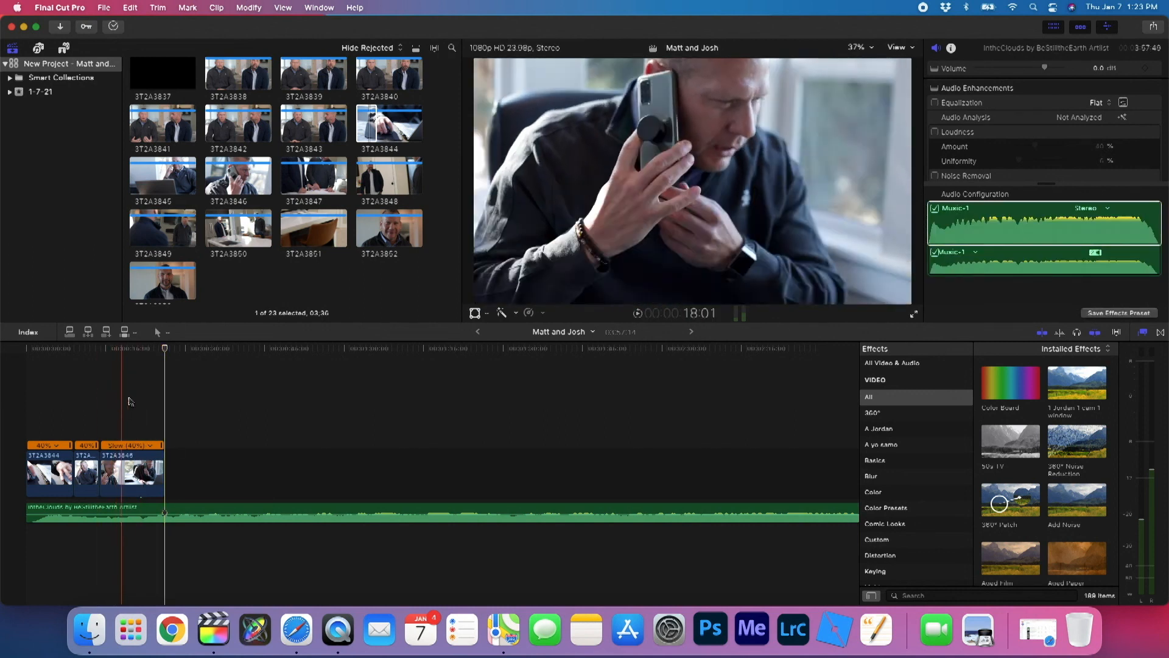
click(129, 468)
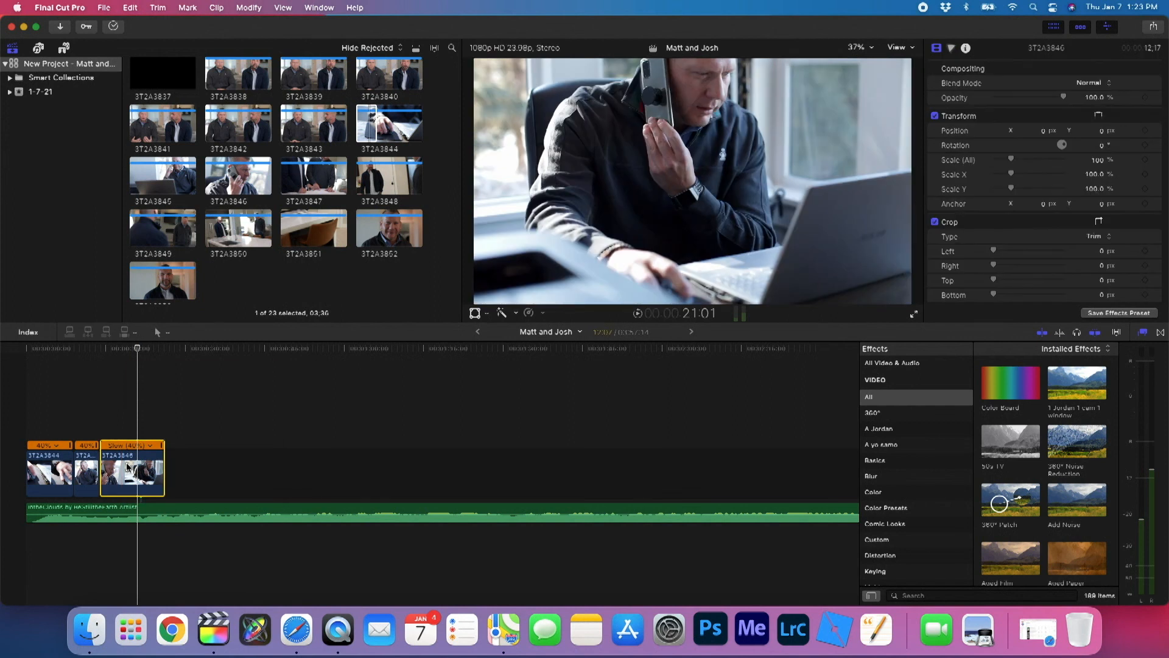
right_click(130, 468)
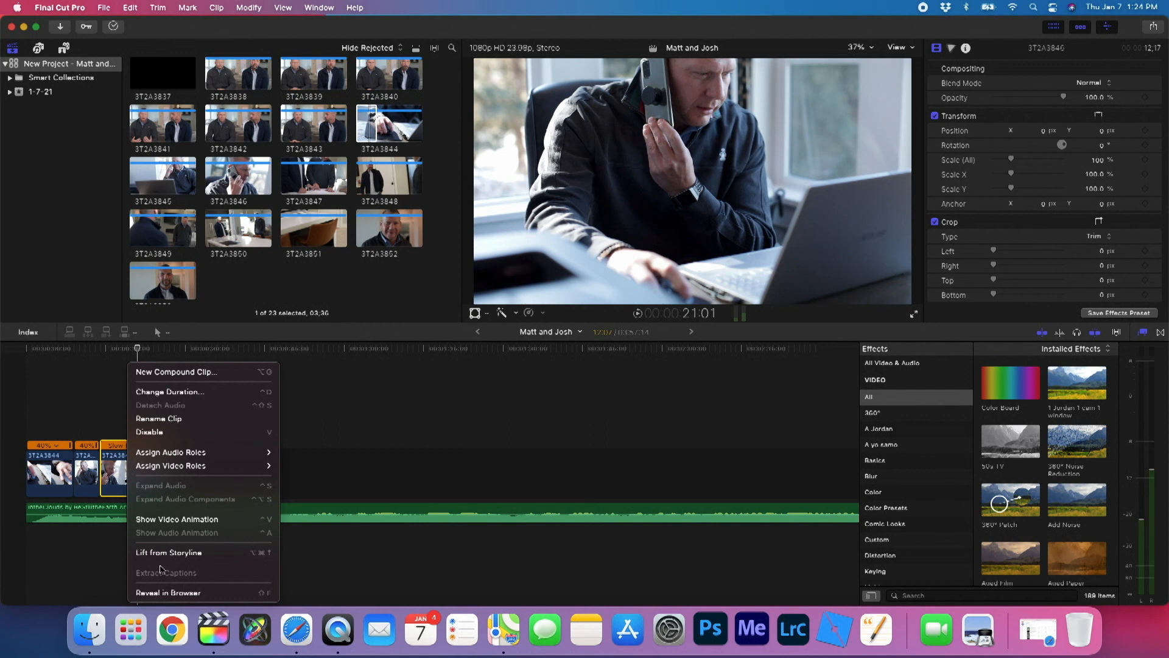
click(176, 592)
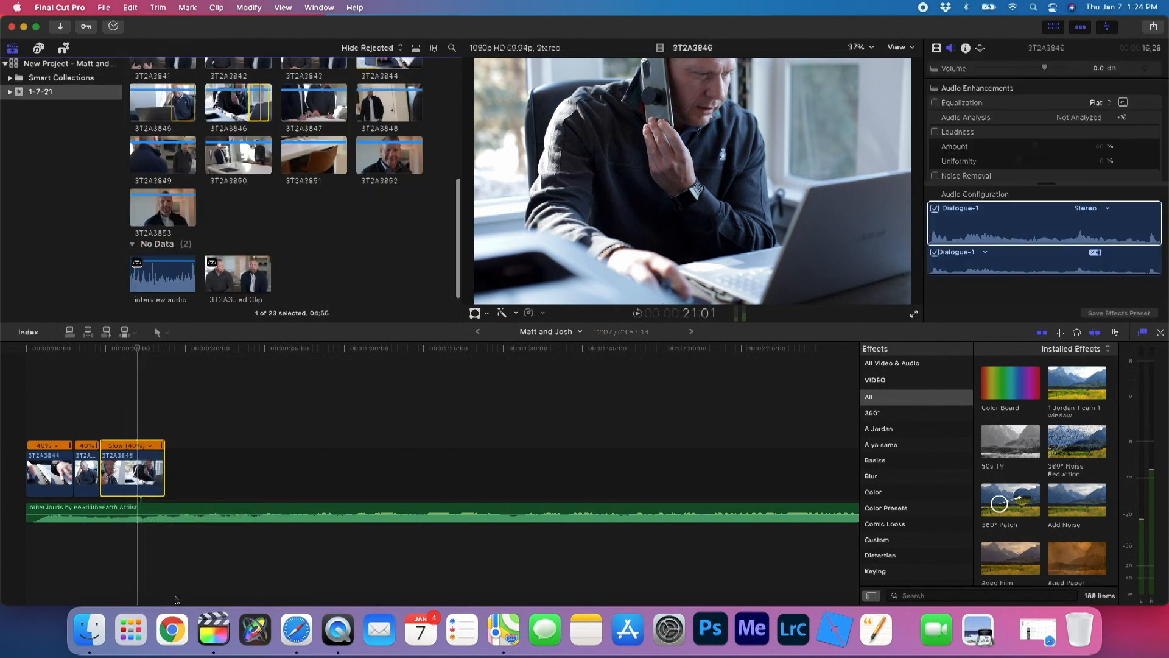
Step: Connect the revealed range of 3T2A3846 above its timeline copy, aligned to the start of that clip
click(253, 97)
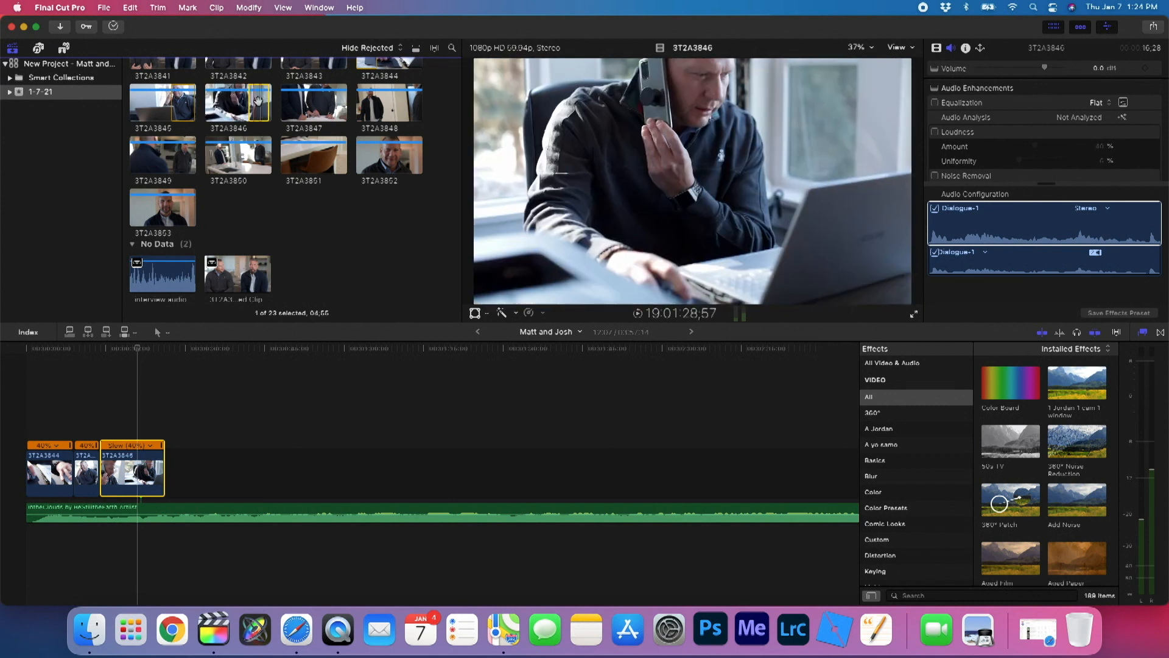
click(140, 352)
drag(143, 357, 100, 354)
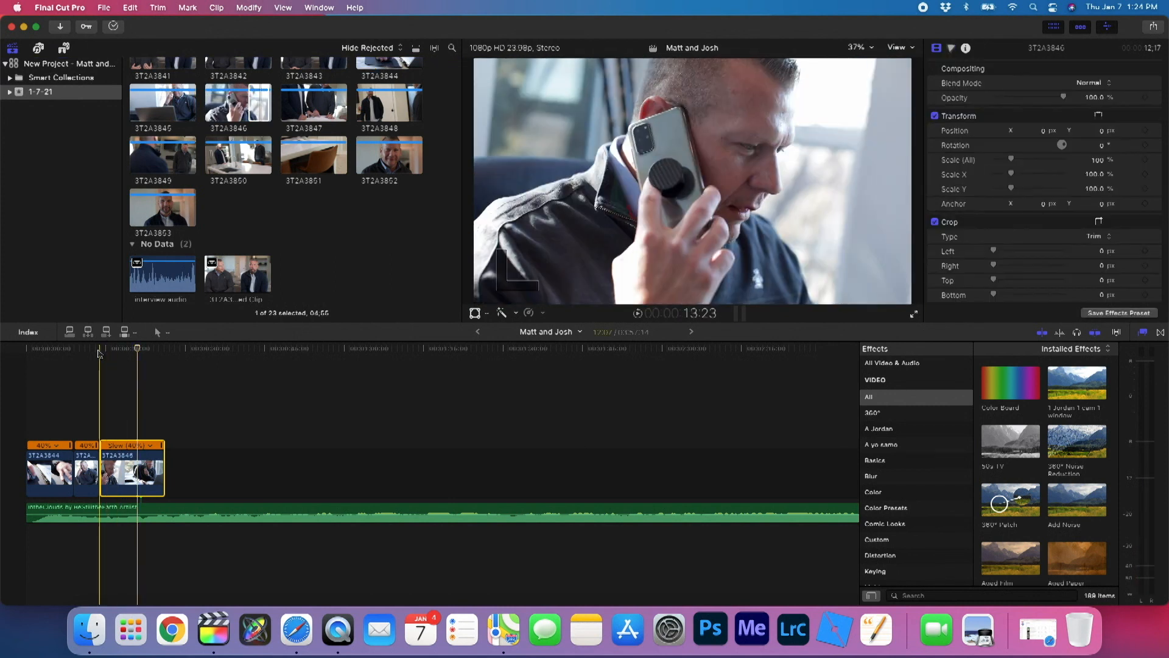
click(254, 95)
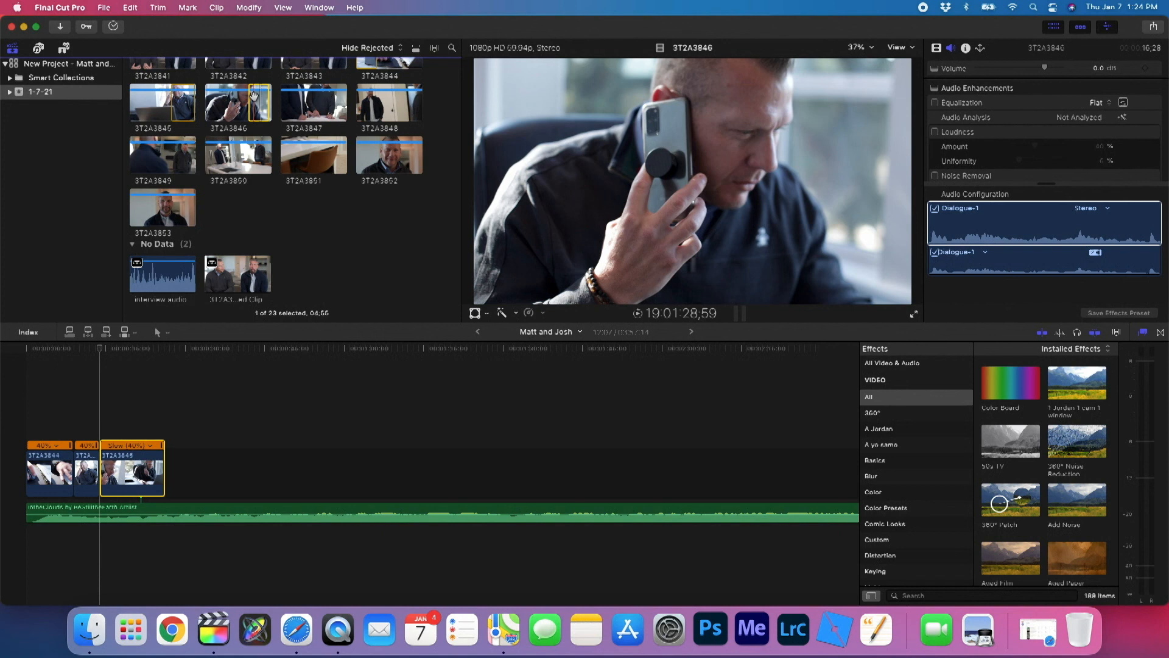
key(q)
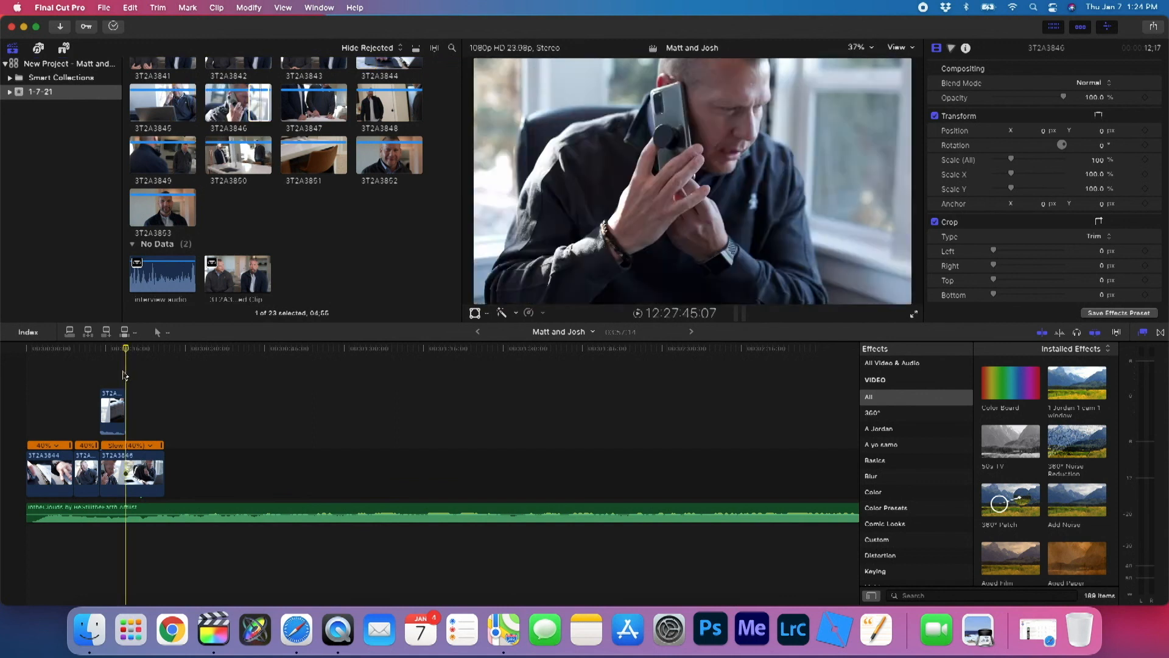
Step: Apply Automatic Speed to the connected clip 3T2A3846, and undo both the speed change and the connection
click(122, 427)
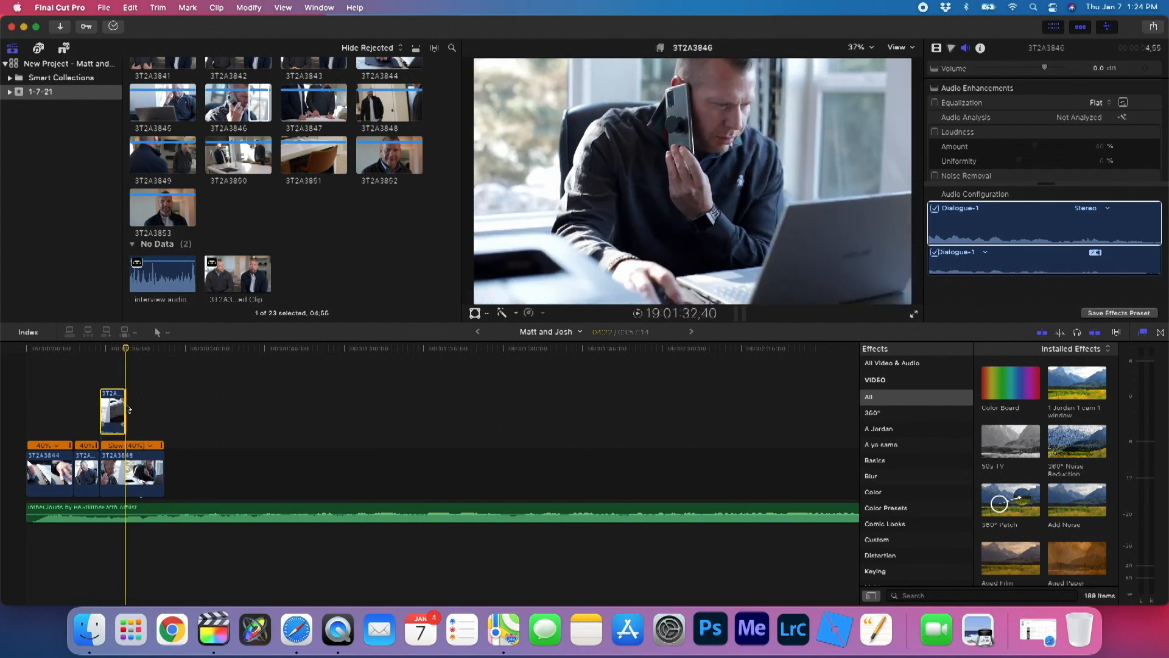
click(543, 313)
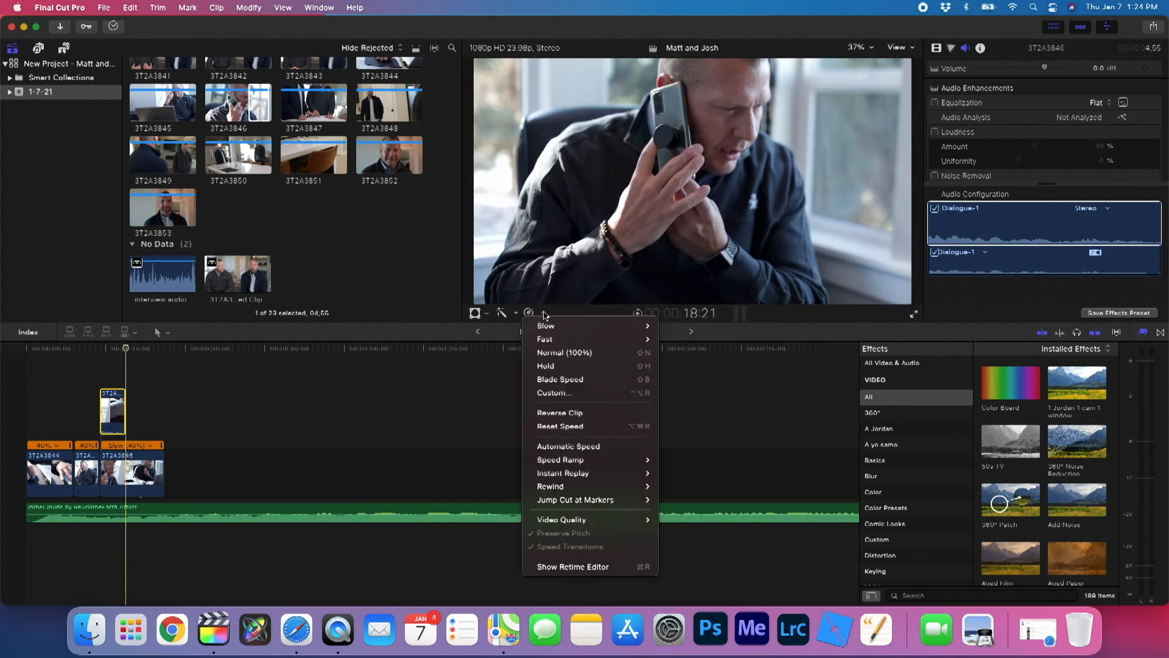
click(572, 446)
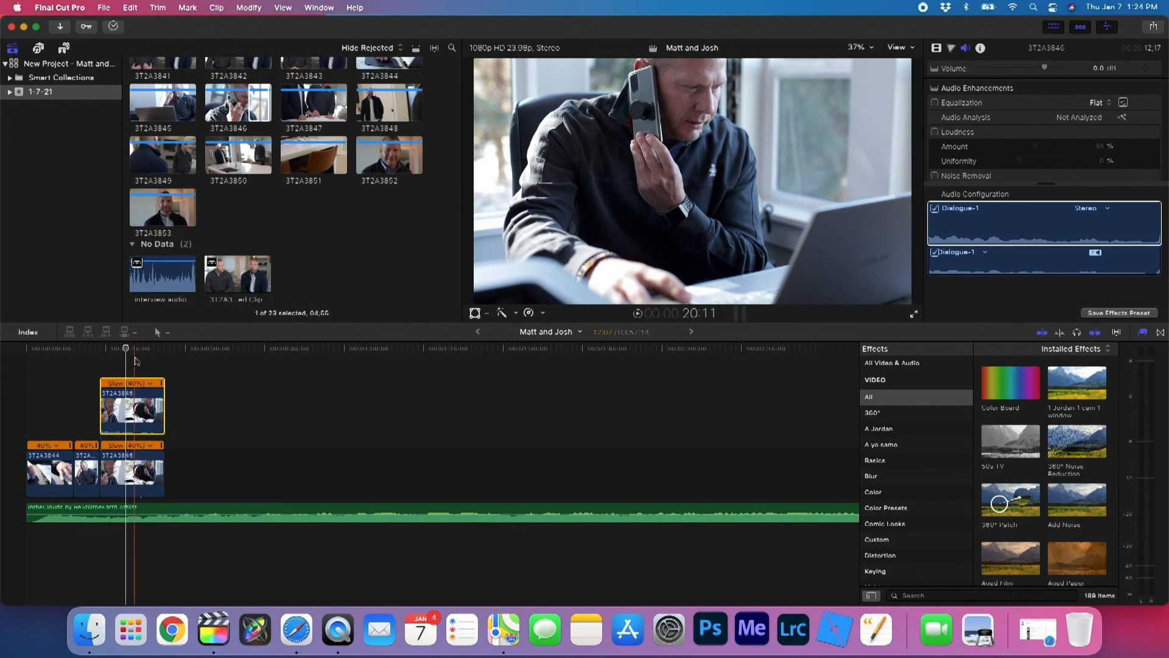
key(super+z)
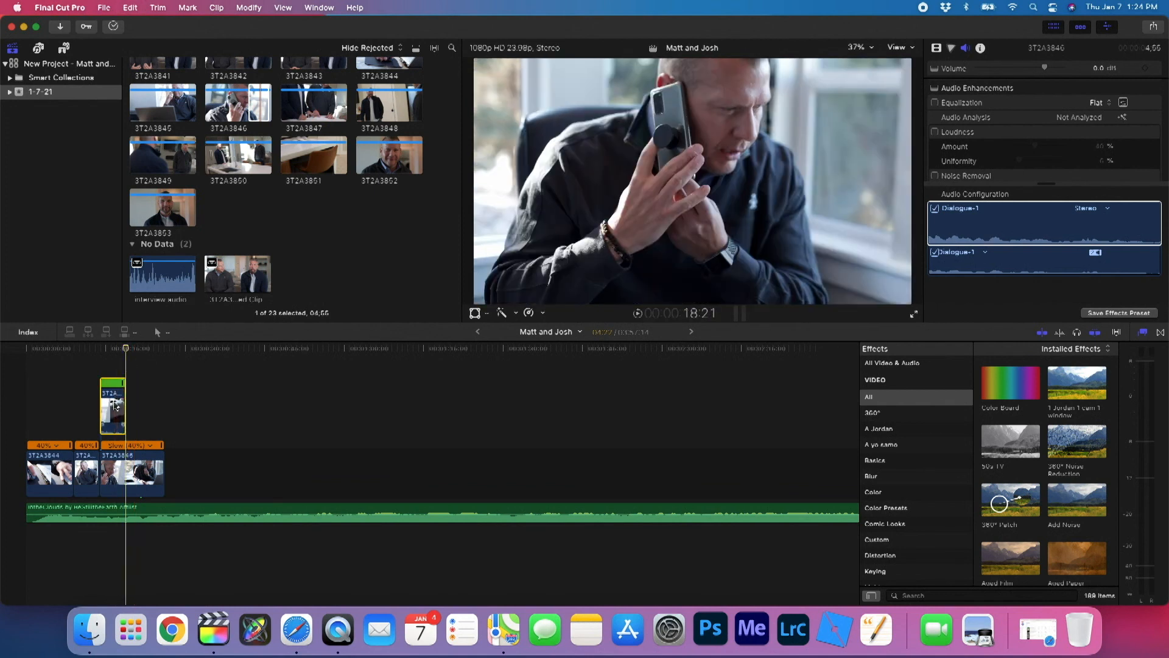
key(super+z)
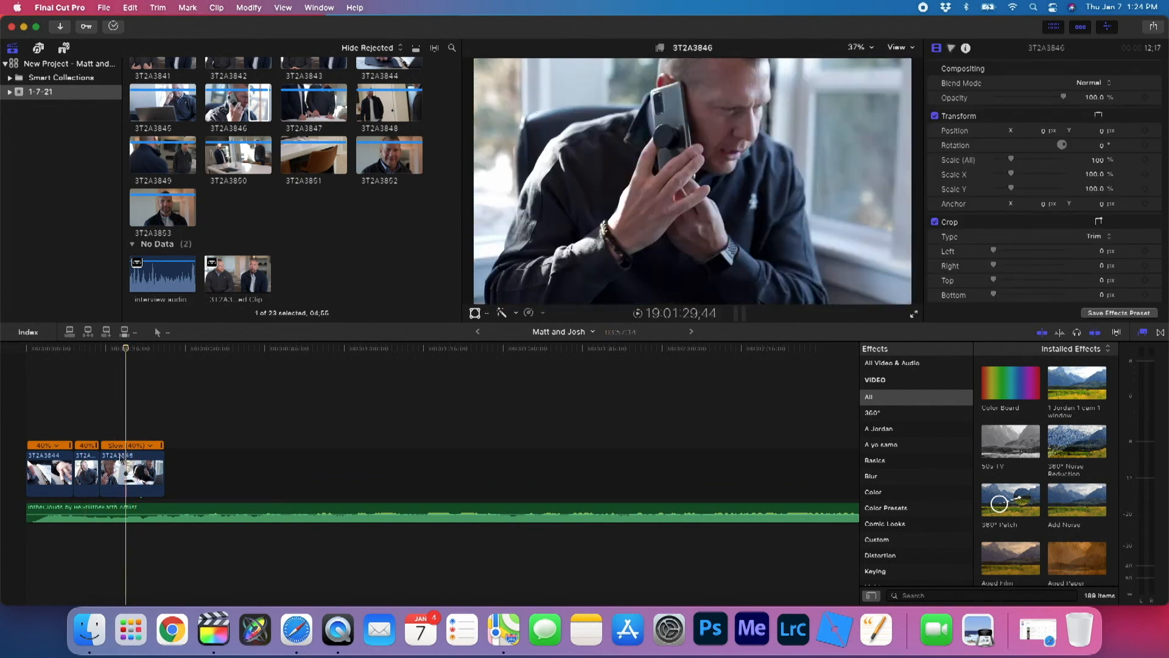
Step: Play the timeline up to 26:02 near the end of the last video clip and split the music track there
key(space)
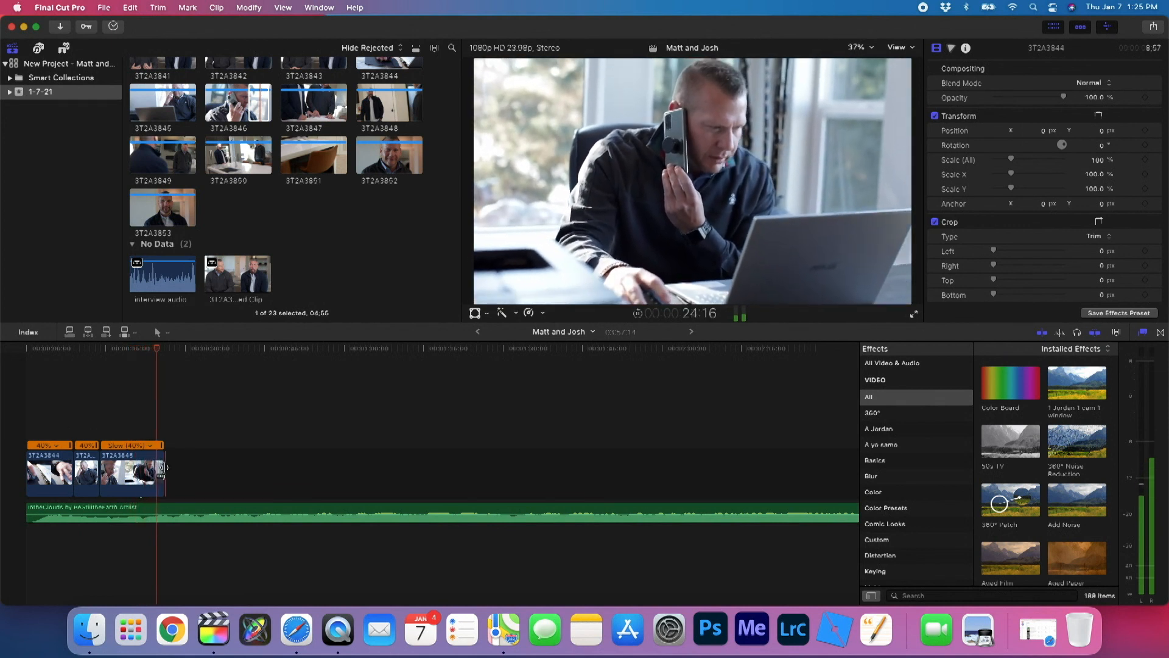
click(165, 510)
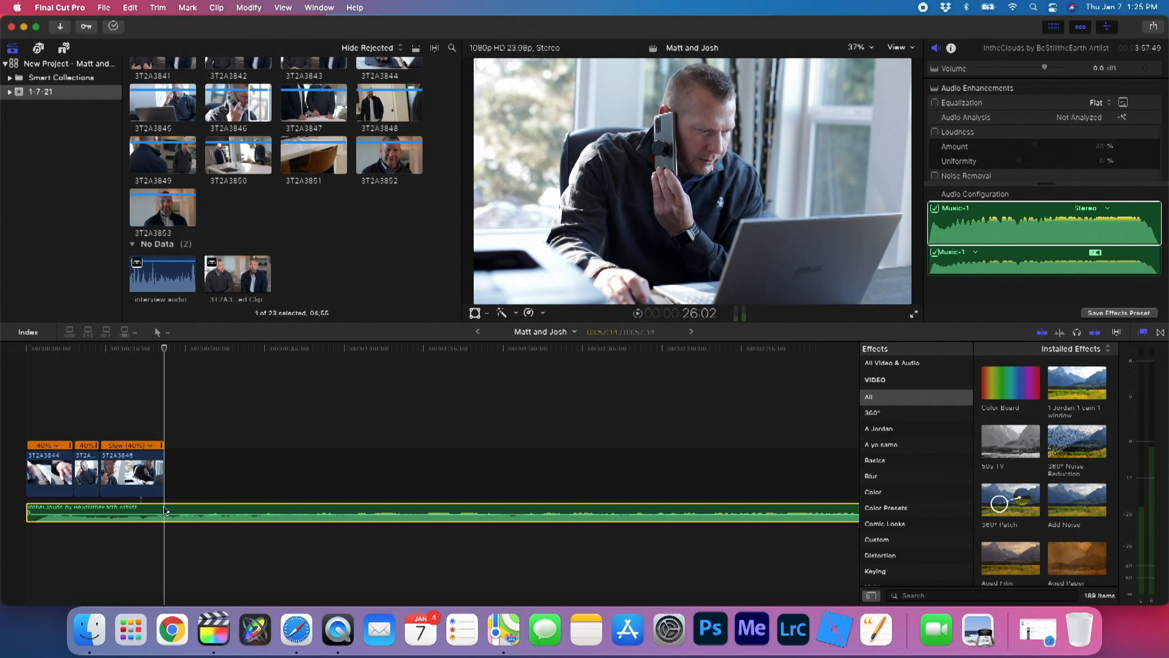
key(super+b)
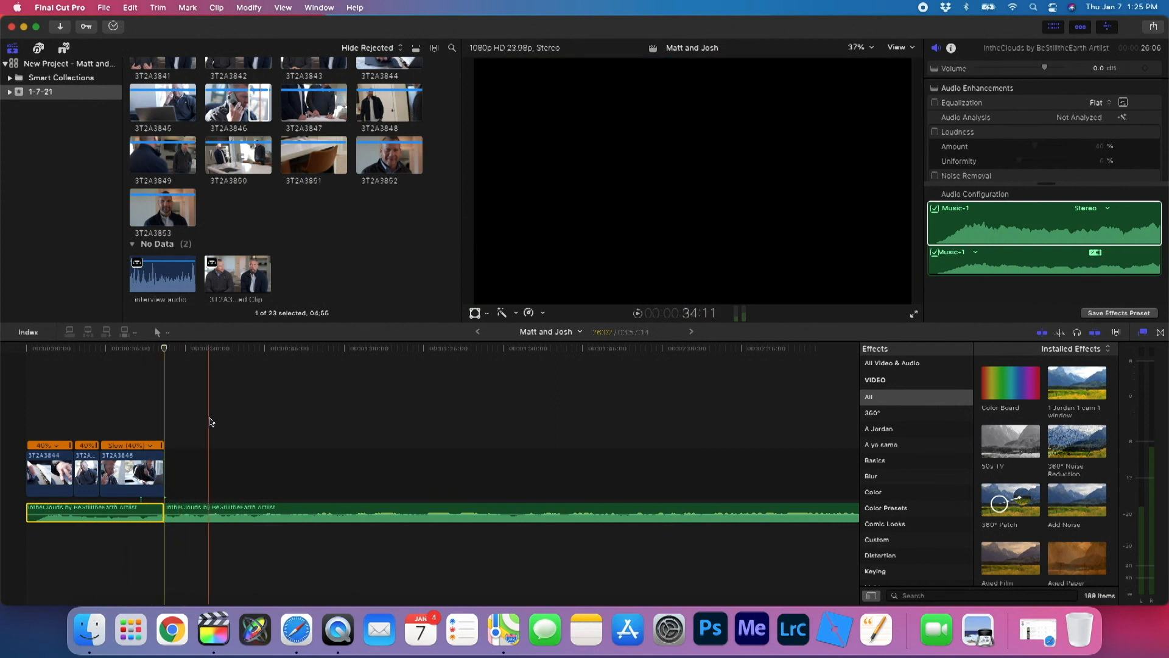
Step: Cut the remaining music at three more points after the last video clip with the Blade tool
click(158, 333)
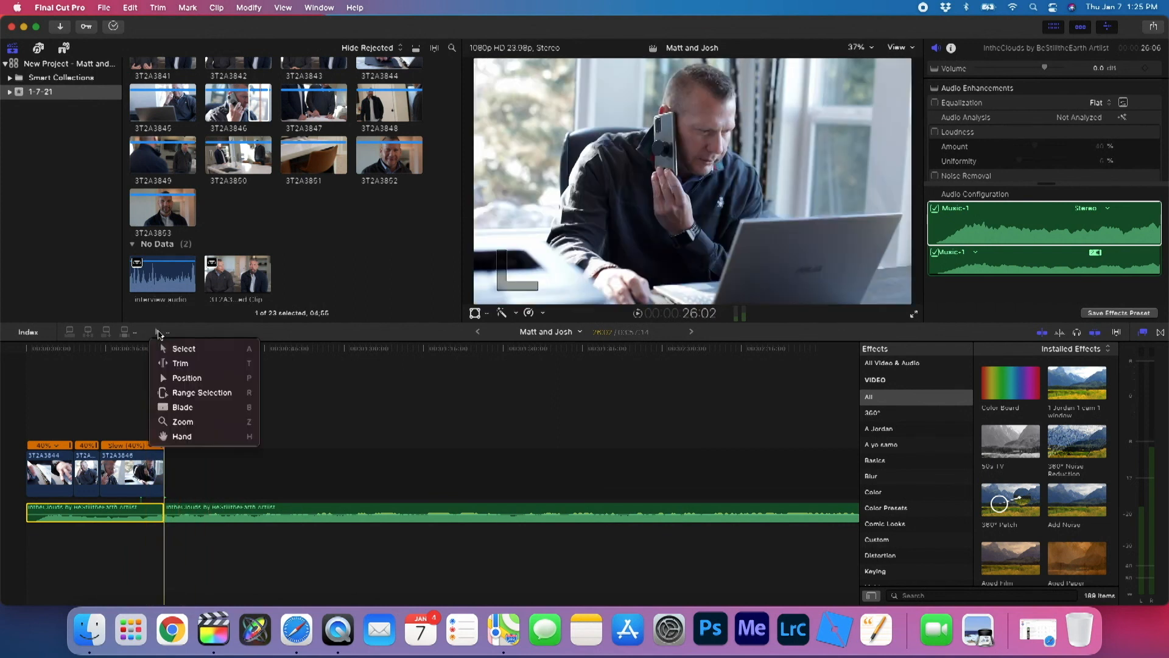
click(186, 407)
click(185, 514)
click(251, 515)
click(308, 516)
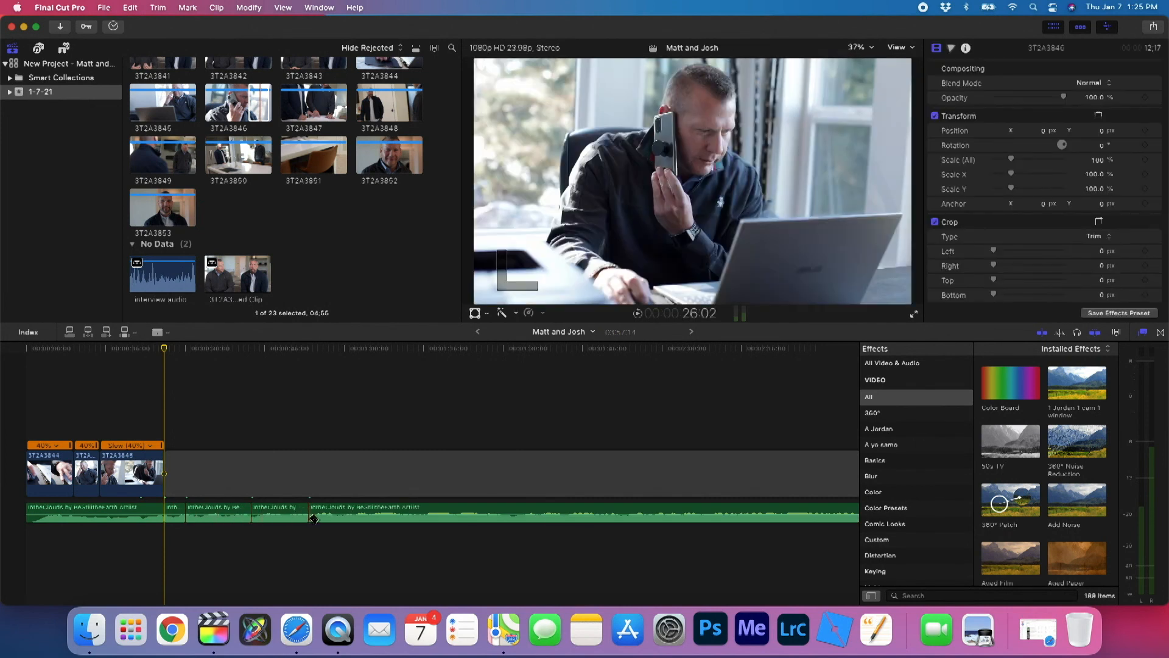
Step: With the Select tool, delete the third music segment and the gap clip after the last video clip together with its attached music
click(157, 332)
click(173, 349)
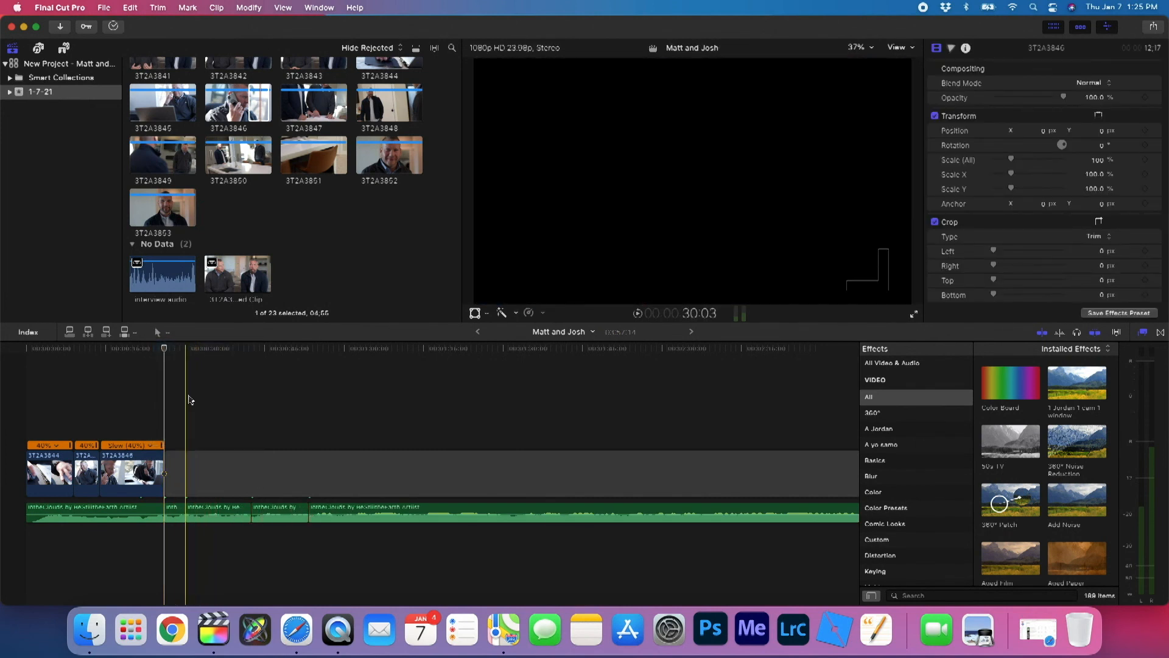
click(235, 515)
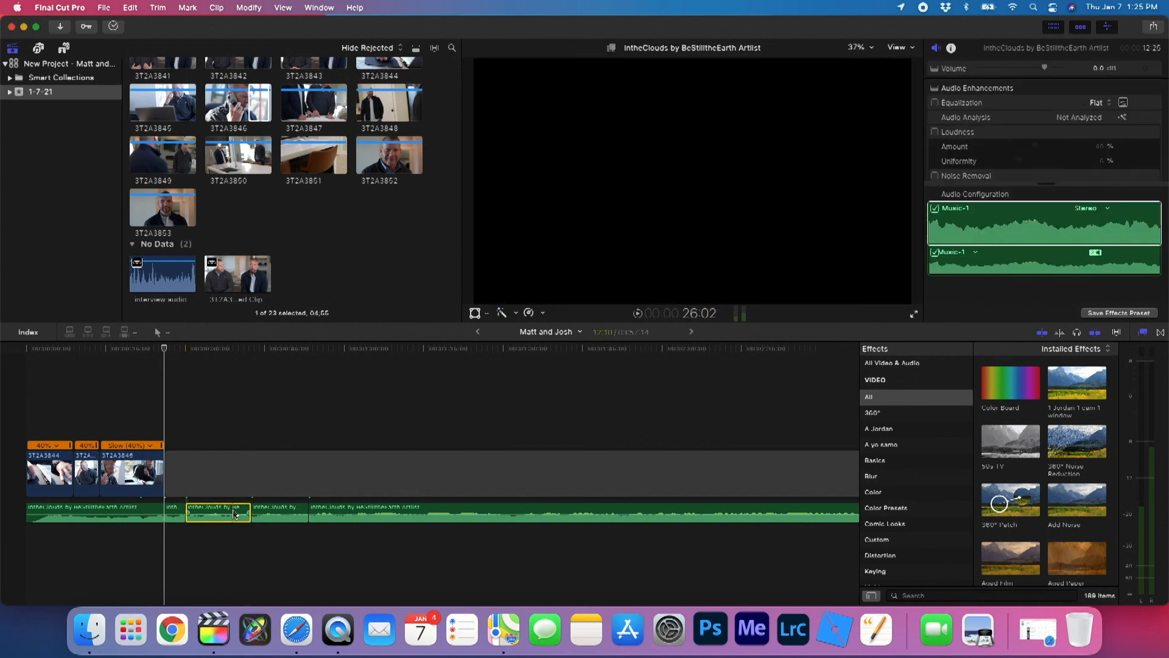
key(Delete)
click(248, 495)
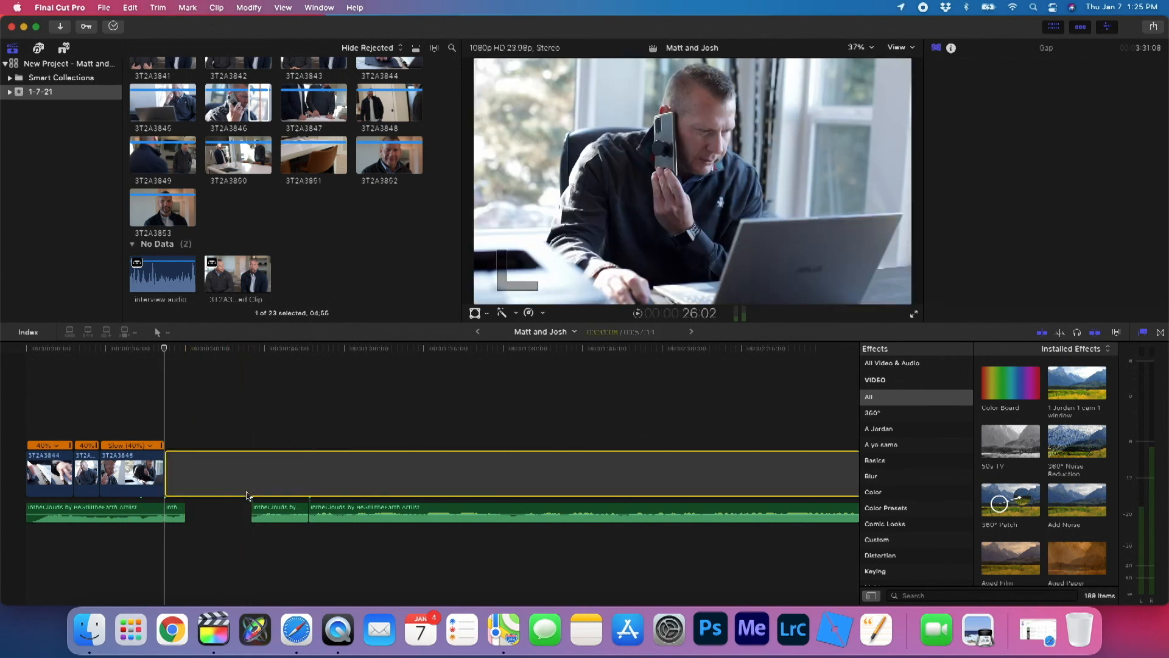
key(Delete)
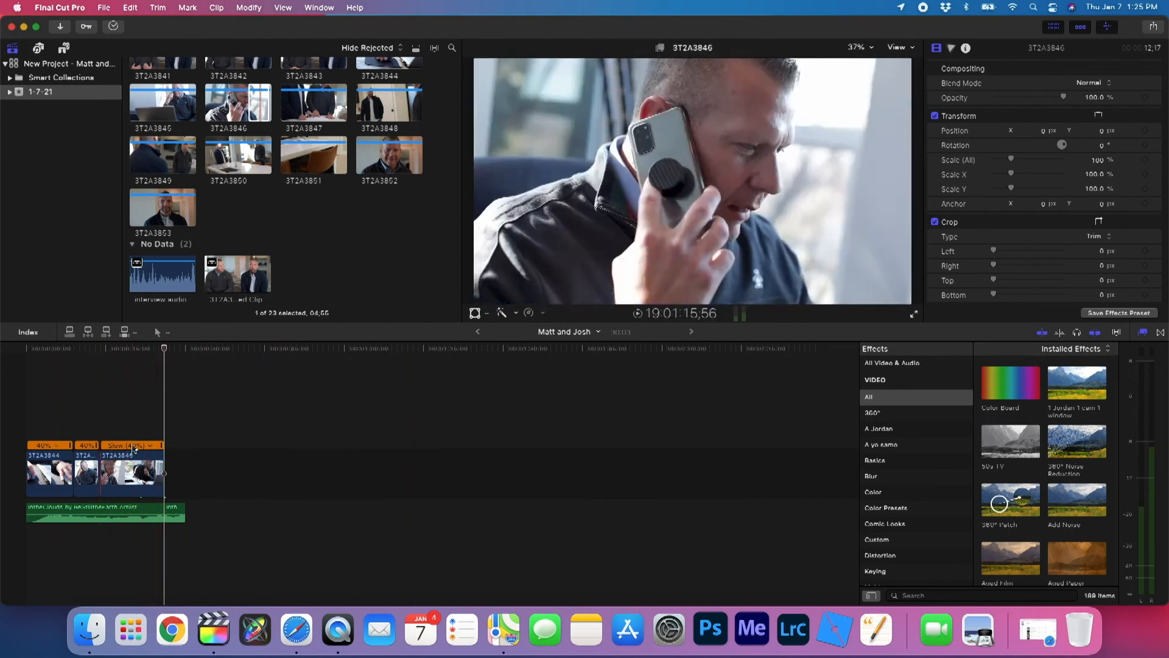
Step: Try deleting the last video clip 3T2A3846 from the timeline and undo each deletion
click(137, 480)
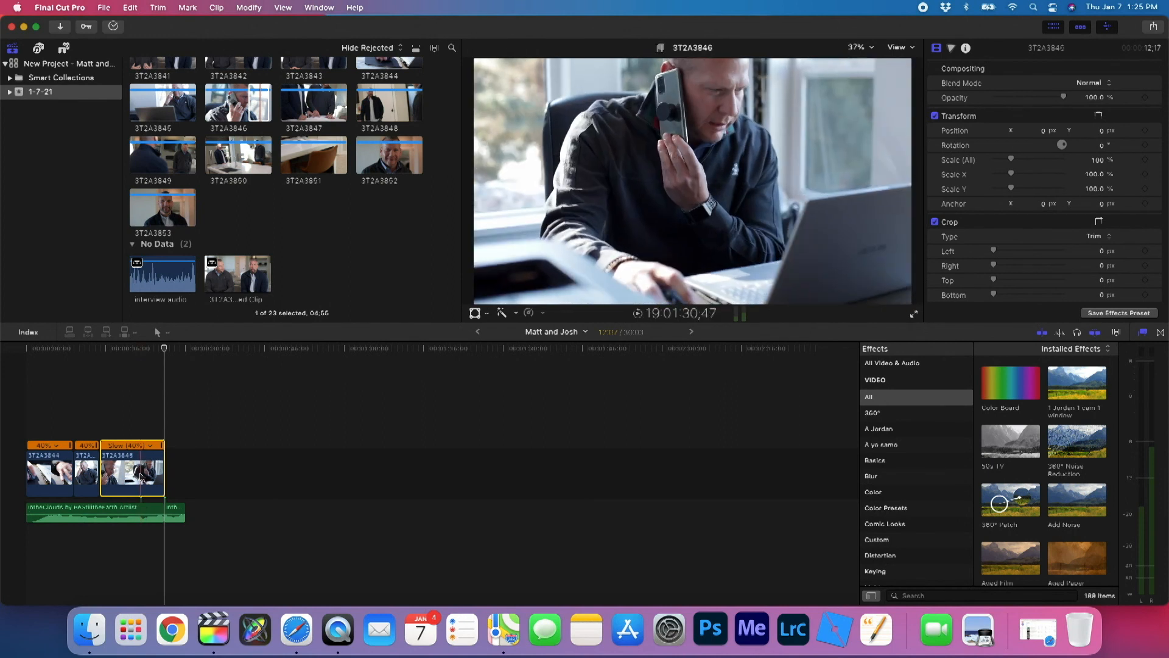
key(Delete)
key(super+z)
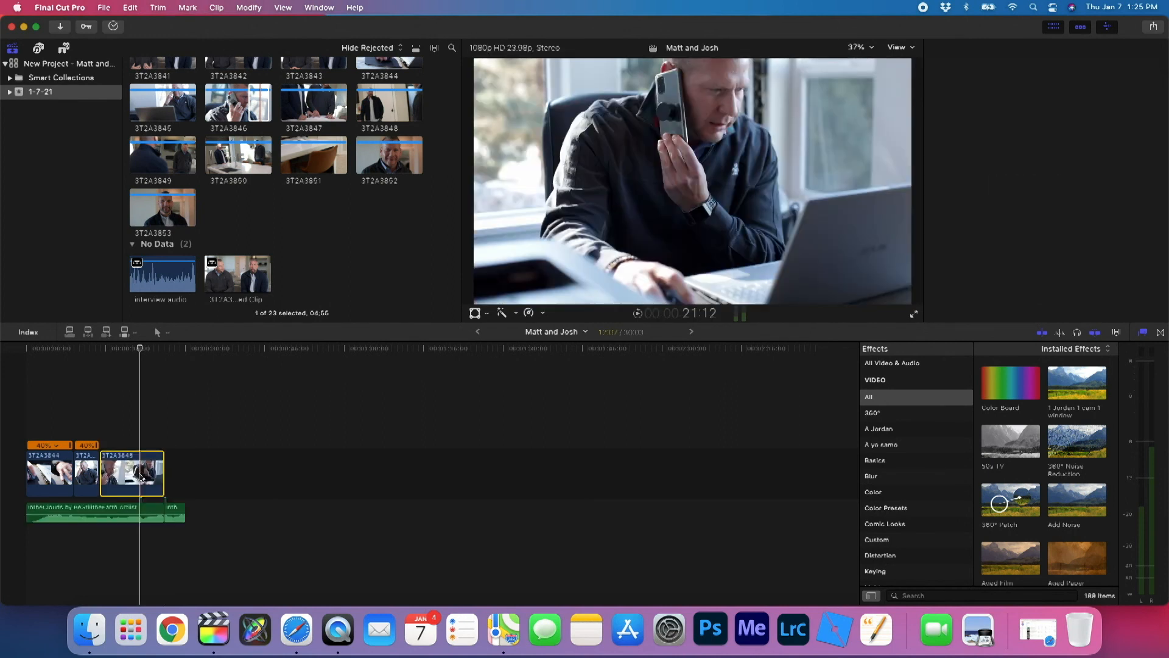
click(140, 476)
click(89, 510)
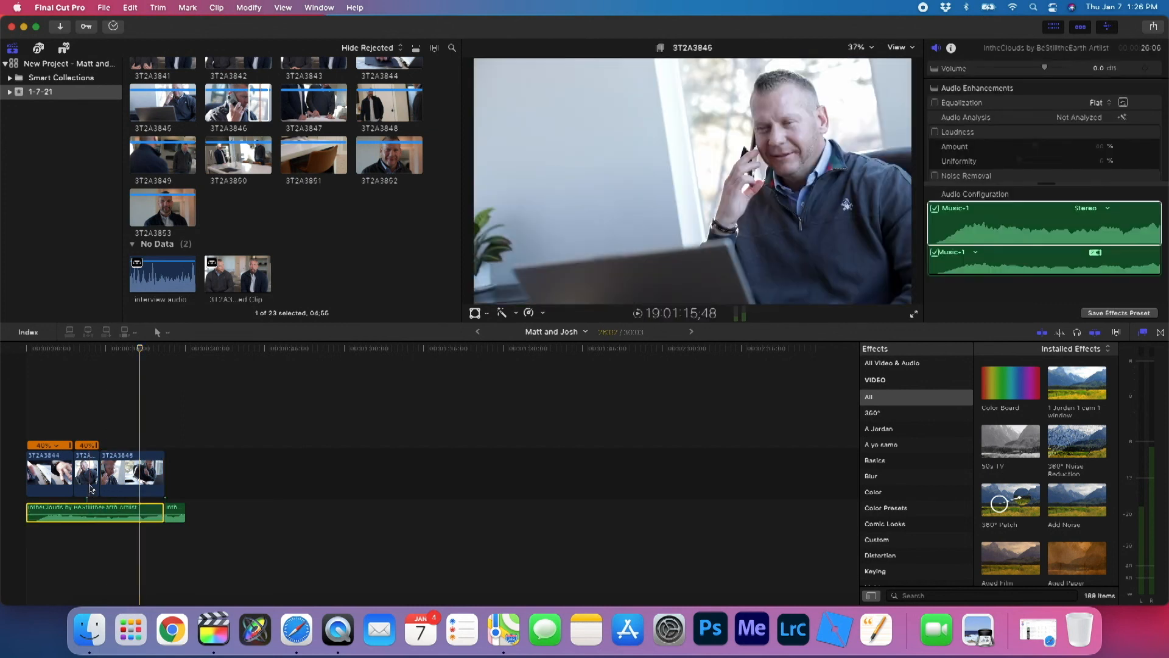
click(135, 483)
key(Delete)
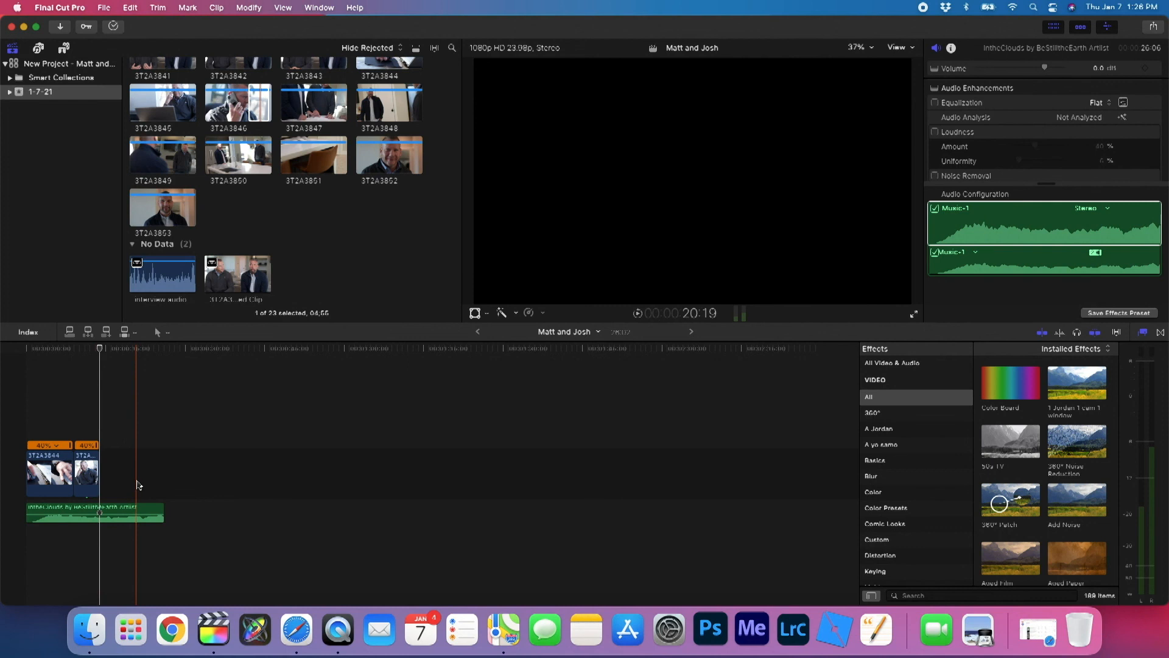
key(super+z)
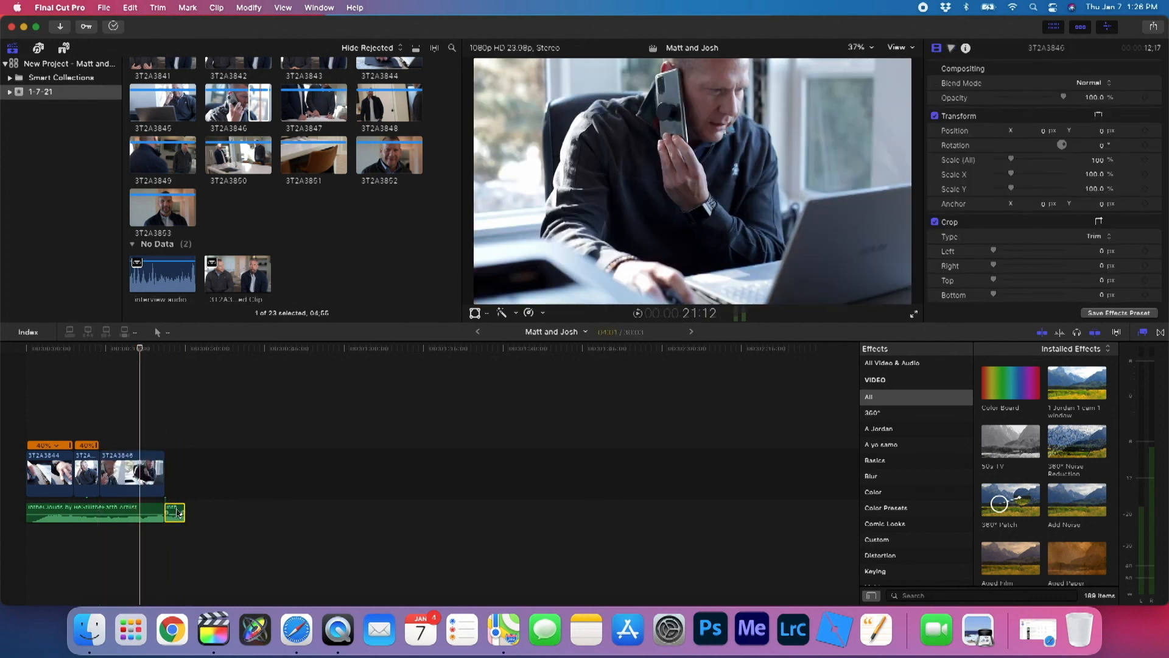
Step: Delete the short second music segment, and undo the music deletions and cuts back to one uncut track
click(178, 513)
key(Delete)
key(super+z)
key(super+z)
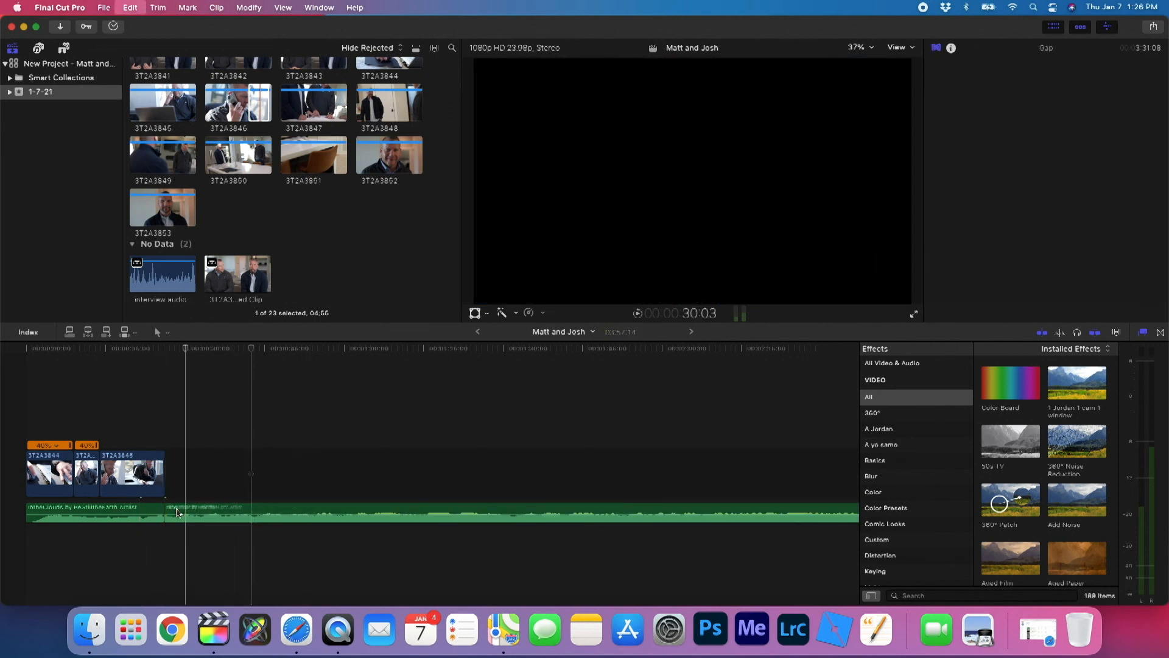
key(super+z)
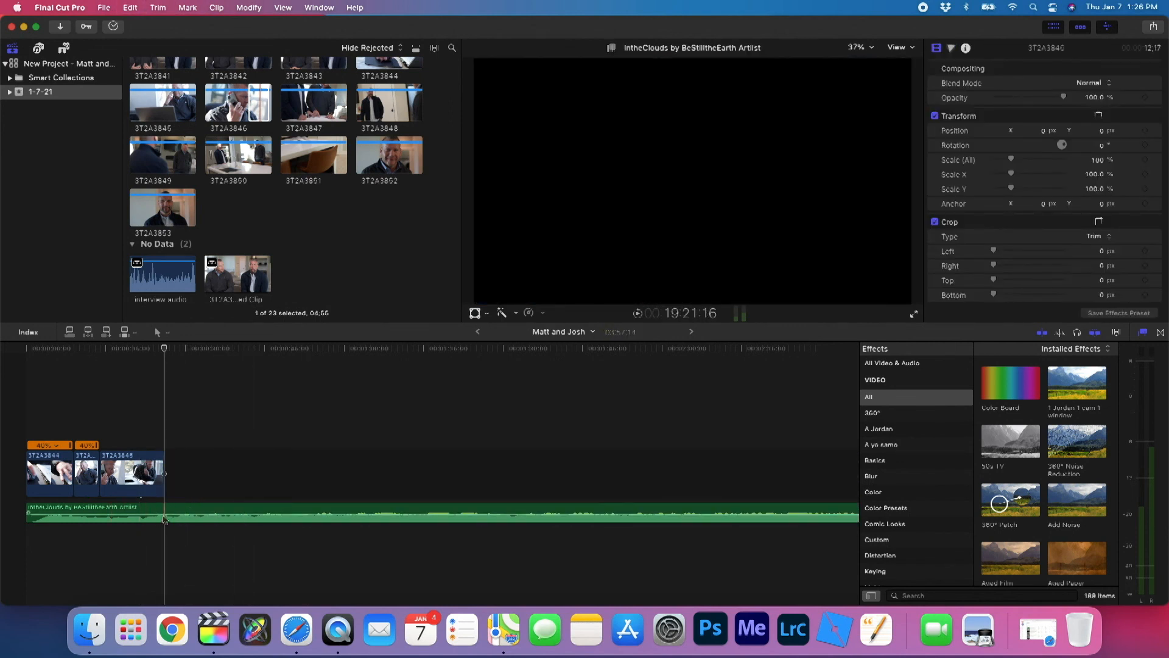
Step: Trim the end of the music track to the playhead at 26:02 and undo the trim
click(172, 512)
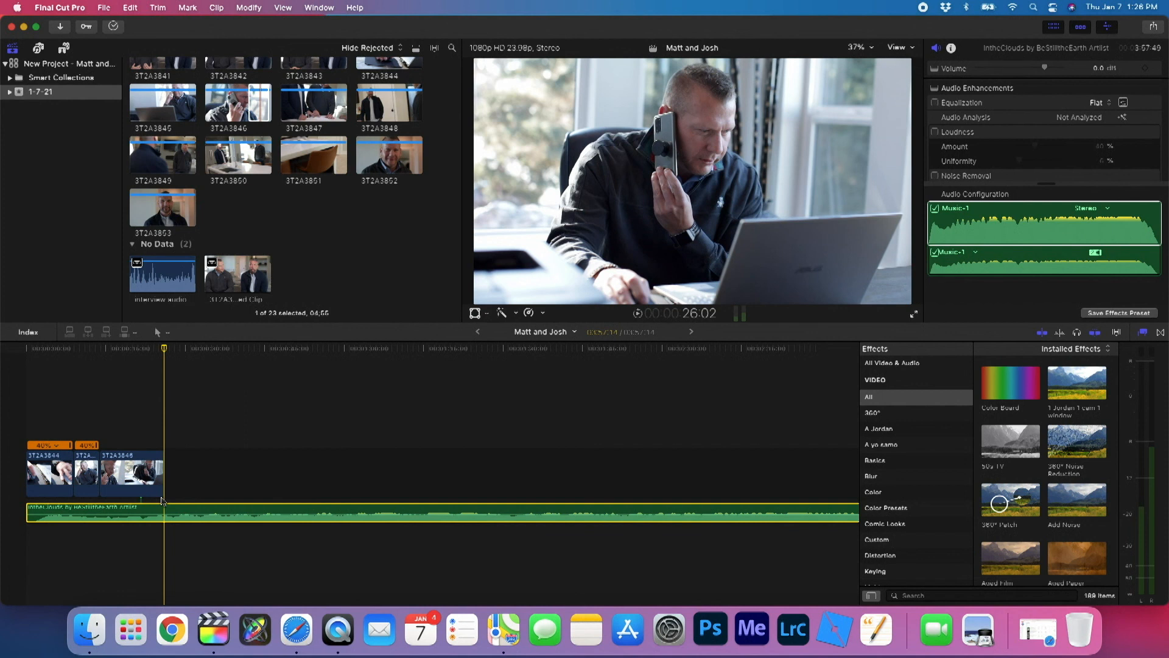
key(alt+bracketright)
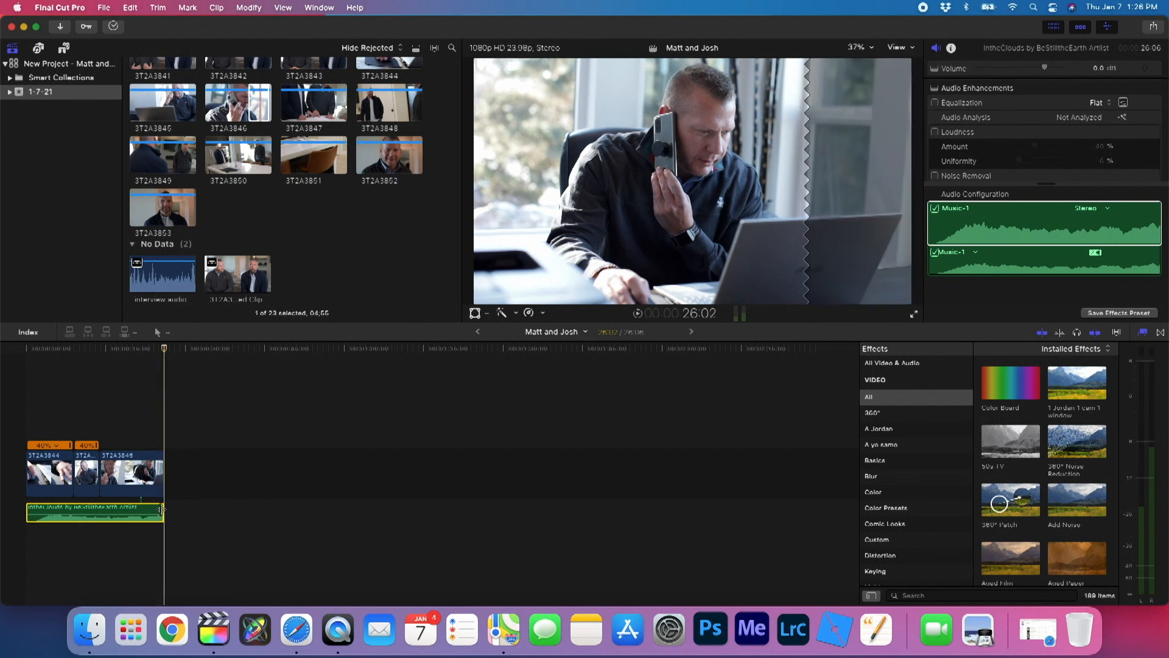
mouse_move(144, 514)
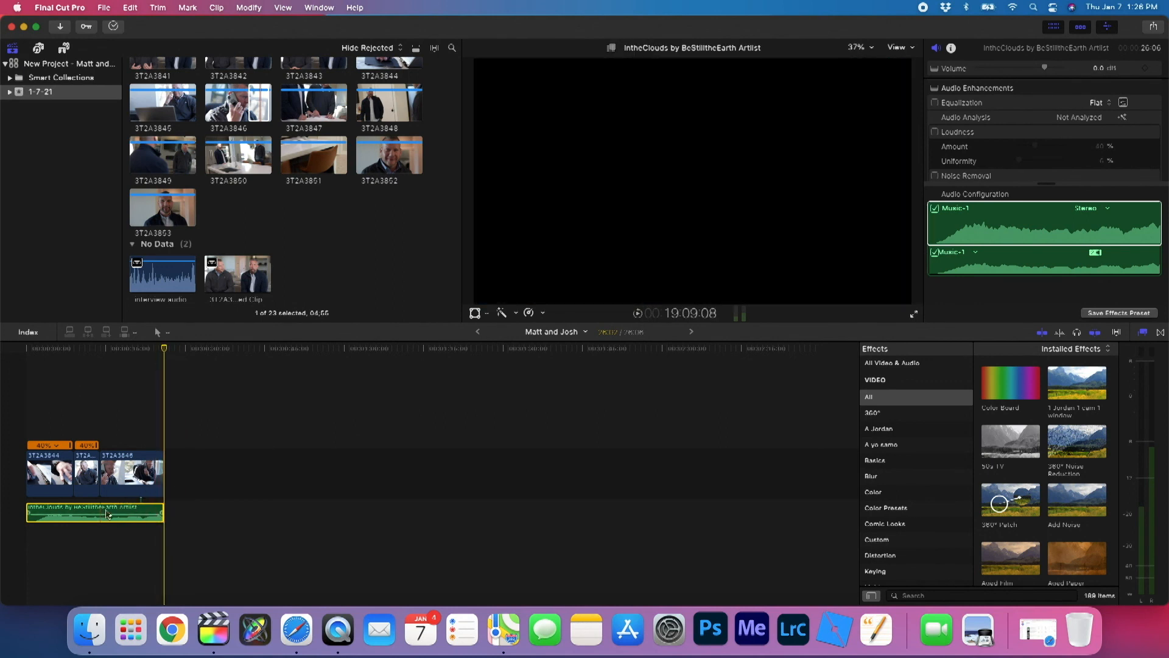
key(super+z)
Step: Trim first the end and then the start of clip 3T2A3846 to the playhead at 21:17, undoing each trim
click(141, 350)
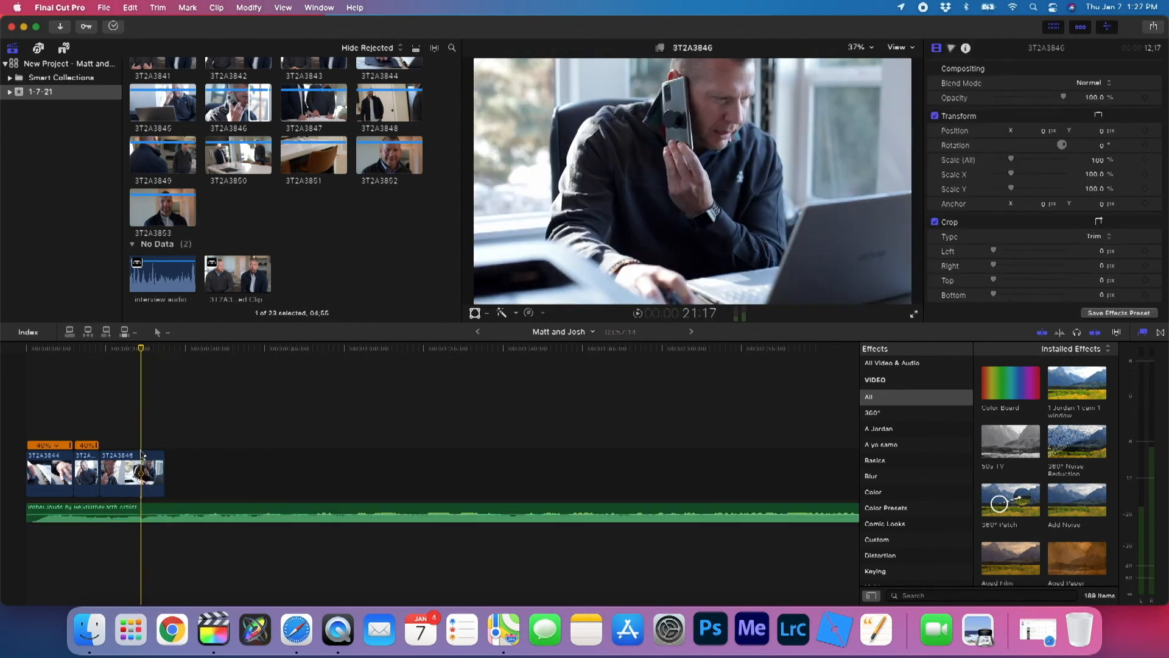
drag(164, 465, 164, 465)
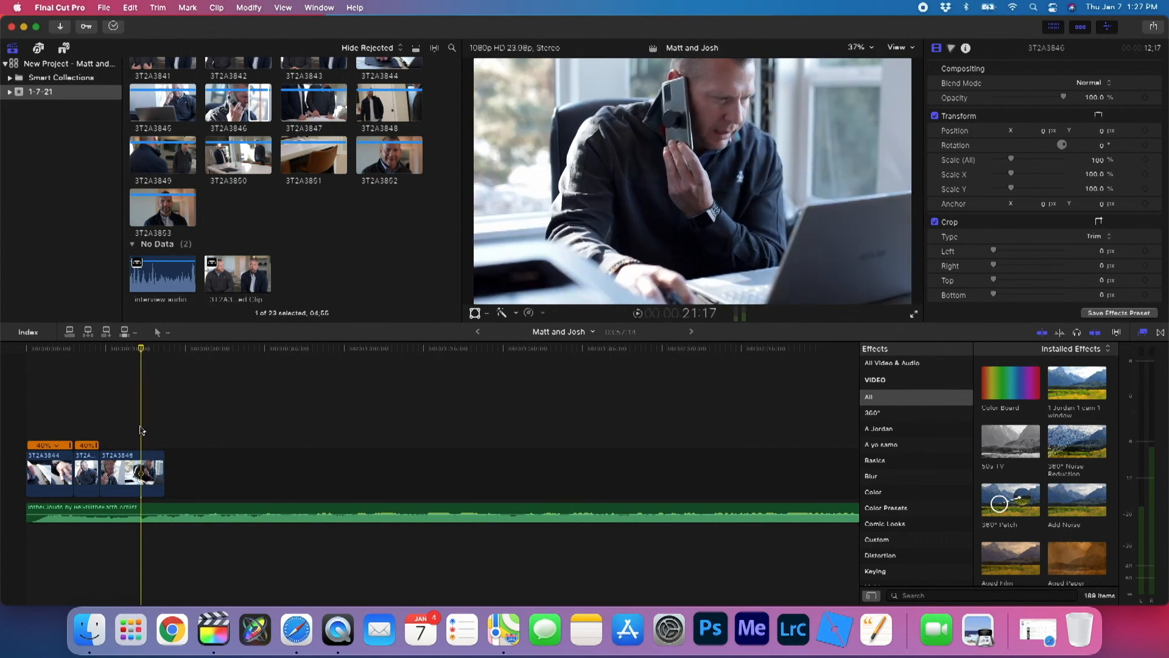
key(alt+bracketright)
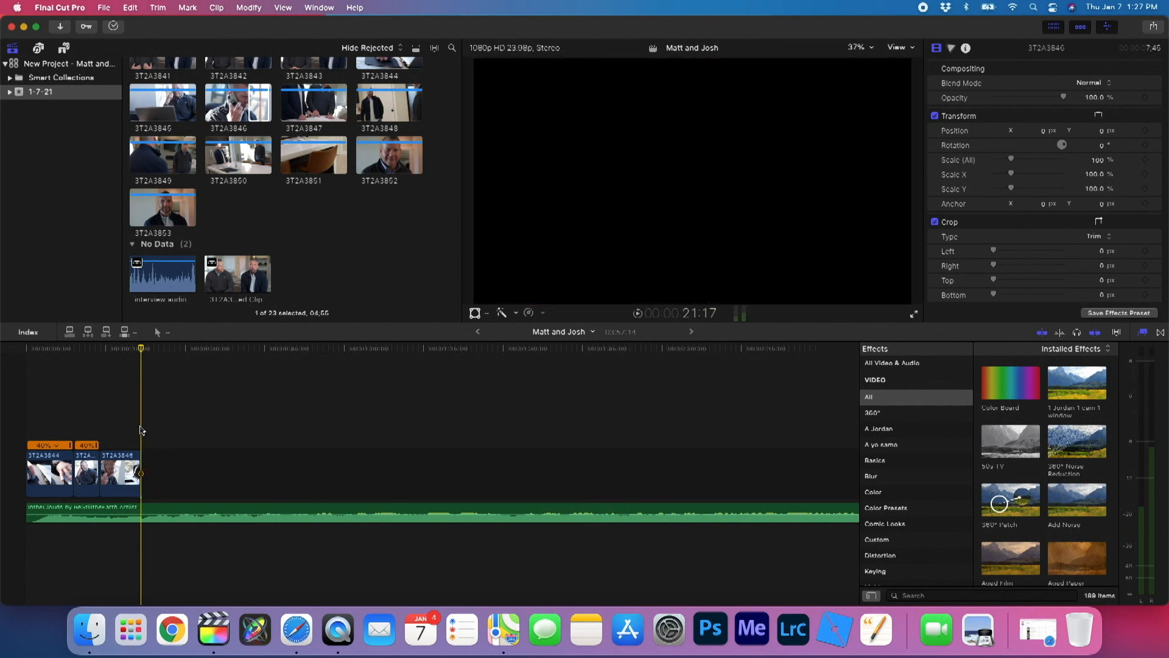
key(super+z)
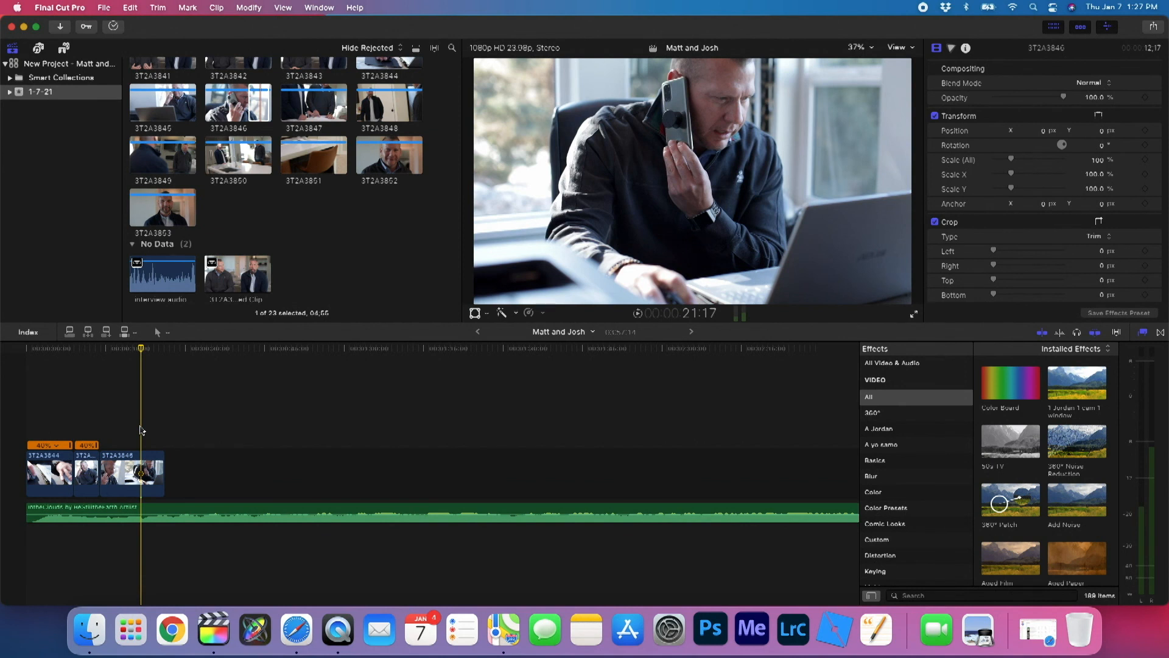
key(alt+[)
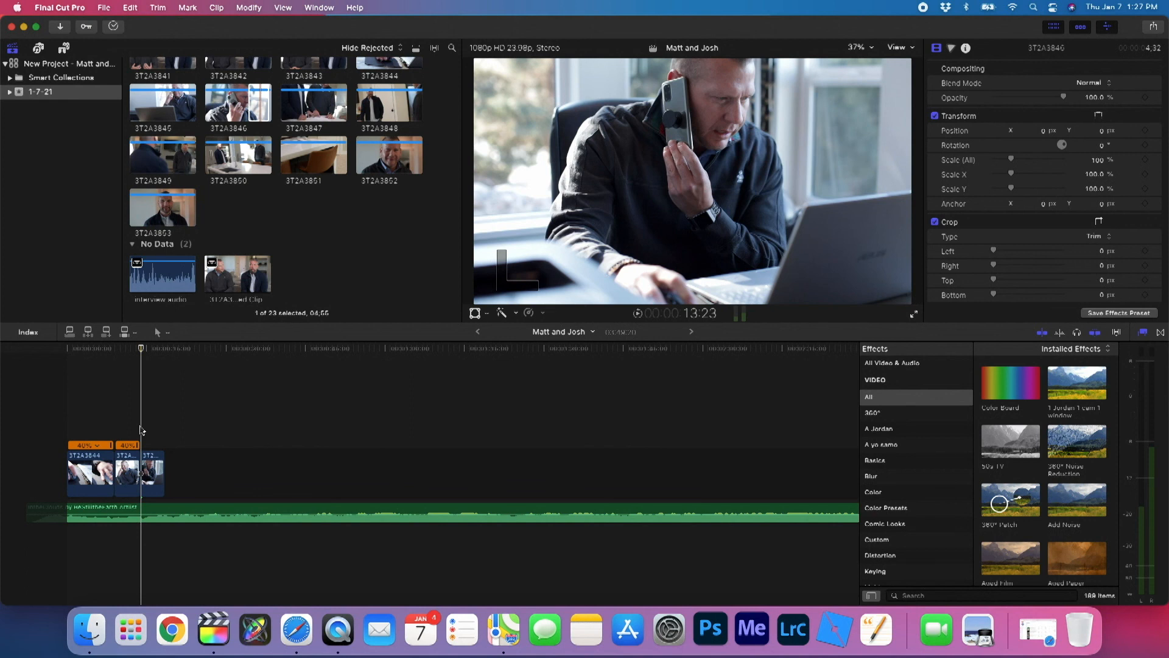
key(super+z)
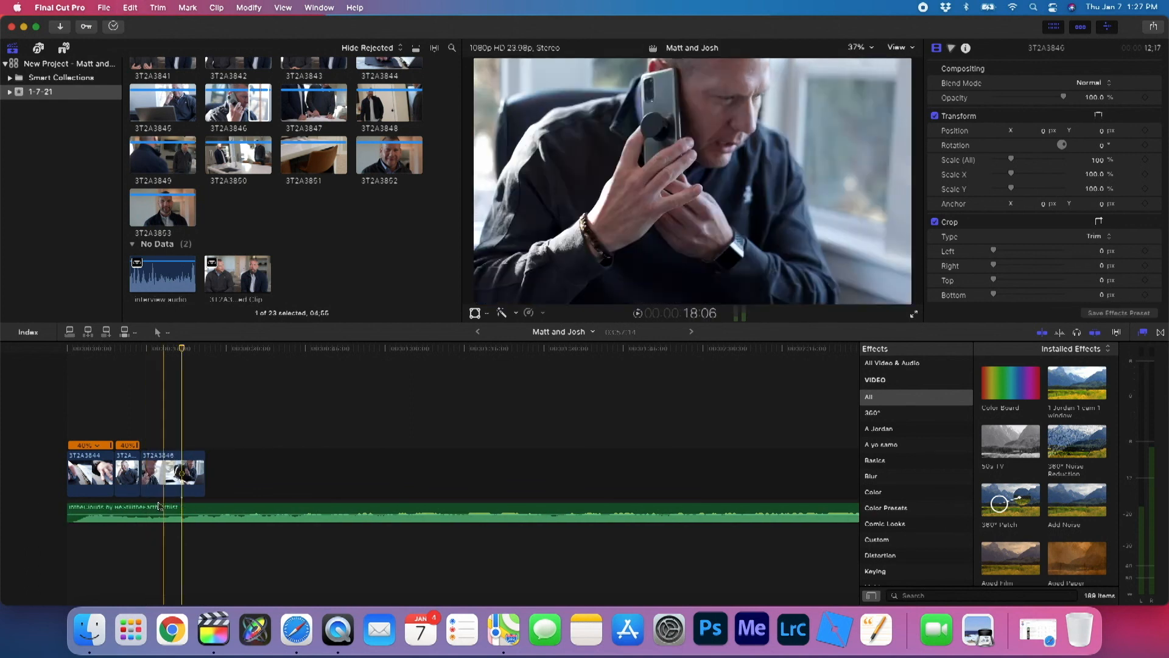
Step: Select the music track, try and undo a start trim at 21:17, and trim the track's end to 26:06
click(127, 508)
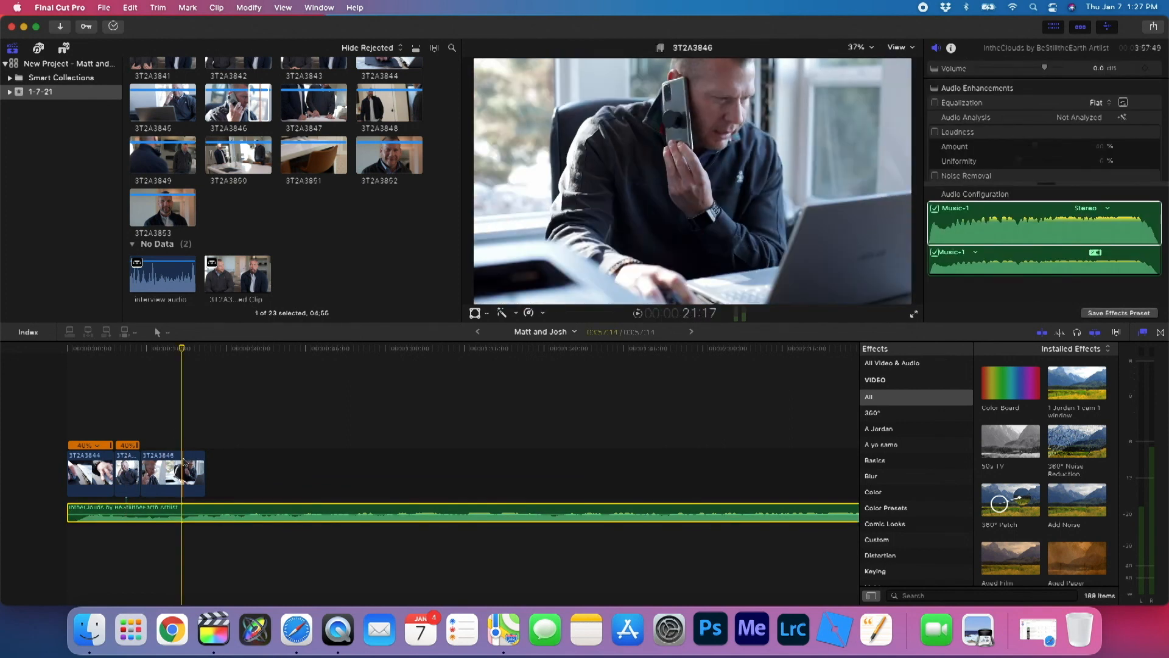
key(alt+bracketleft)
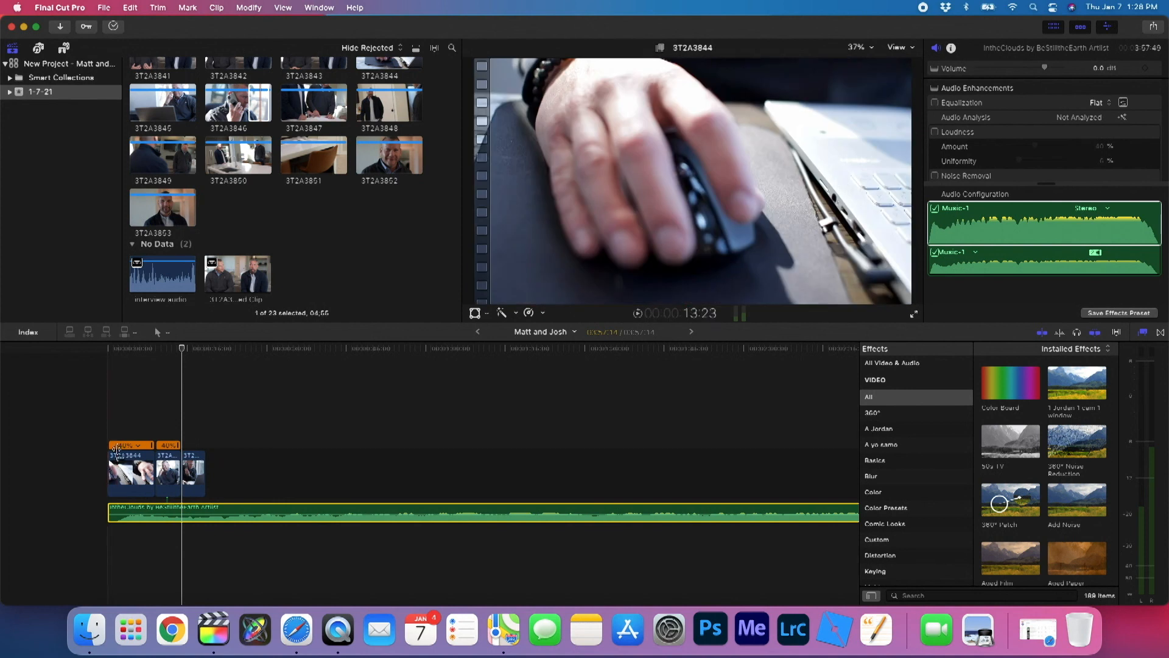
key(e)
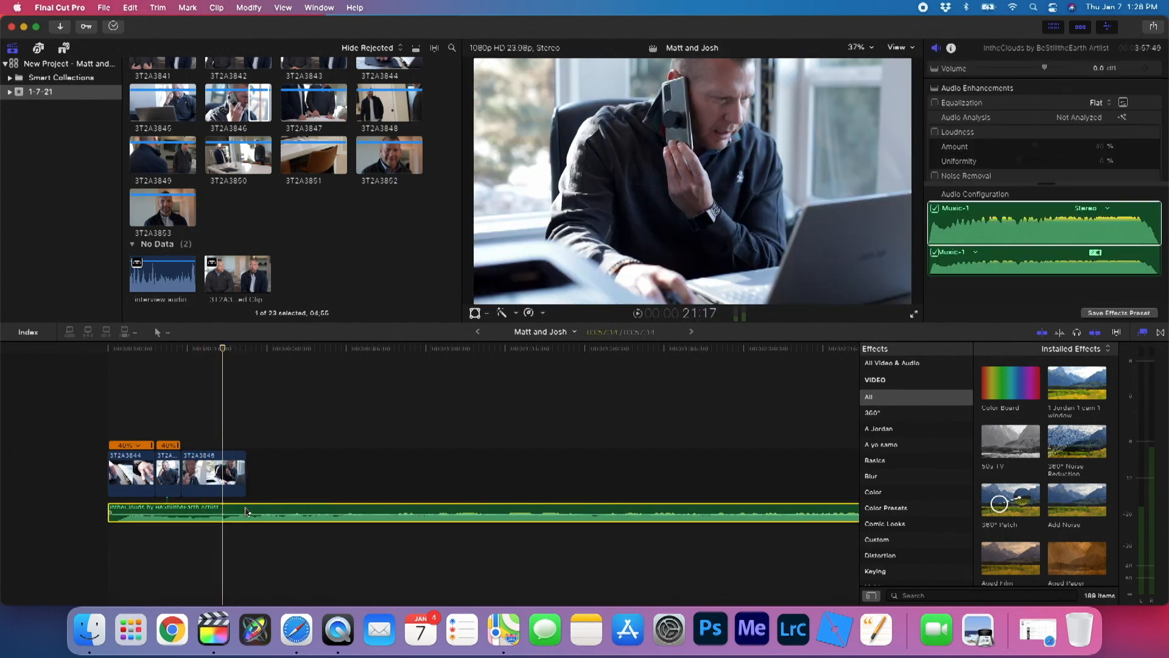
click(247, 512)
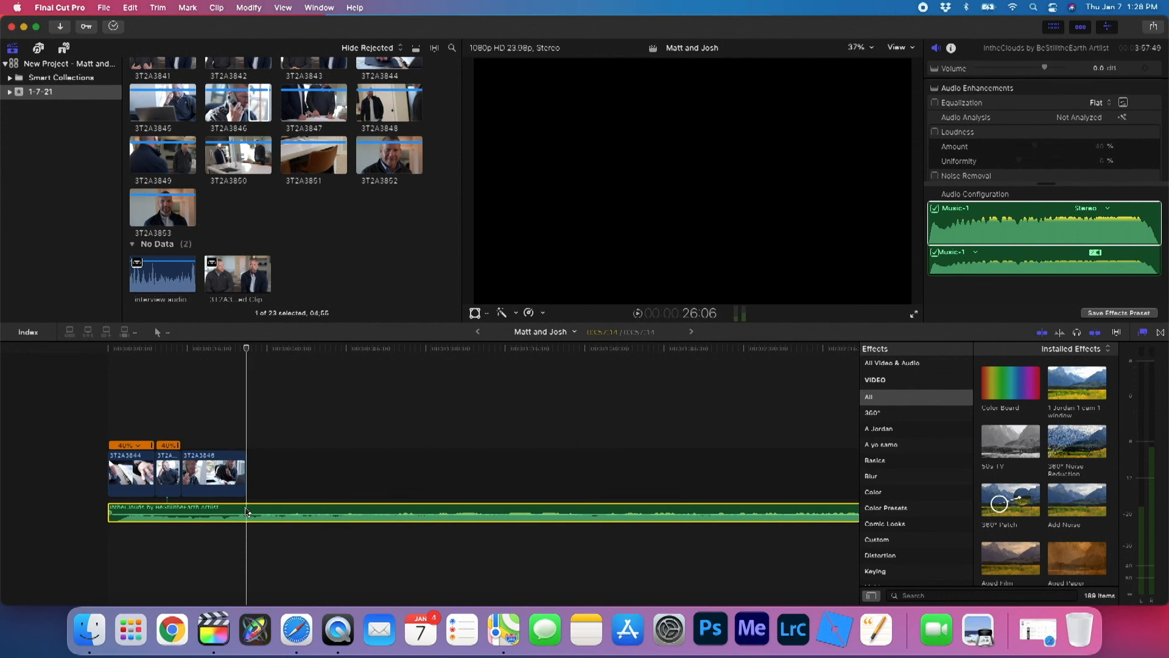
key(alt+bracketright)
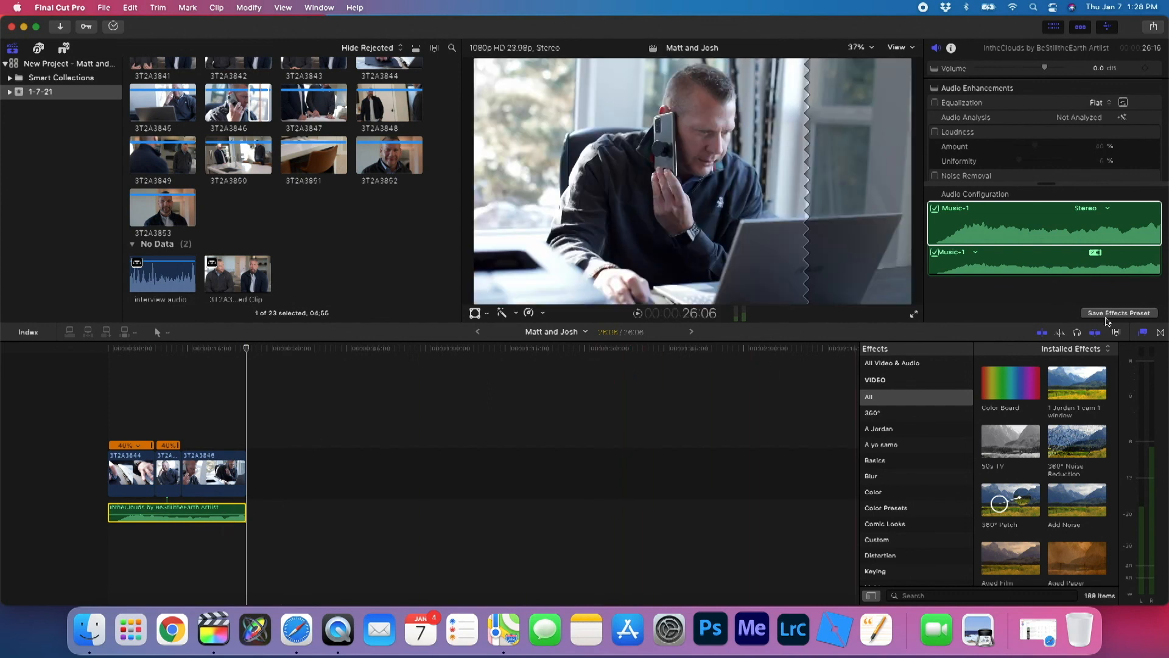
Step: Increase the timeline clip height, try several clip display options, and choose the one with large waveforms under small filmstrips
click(1116, 332)
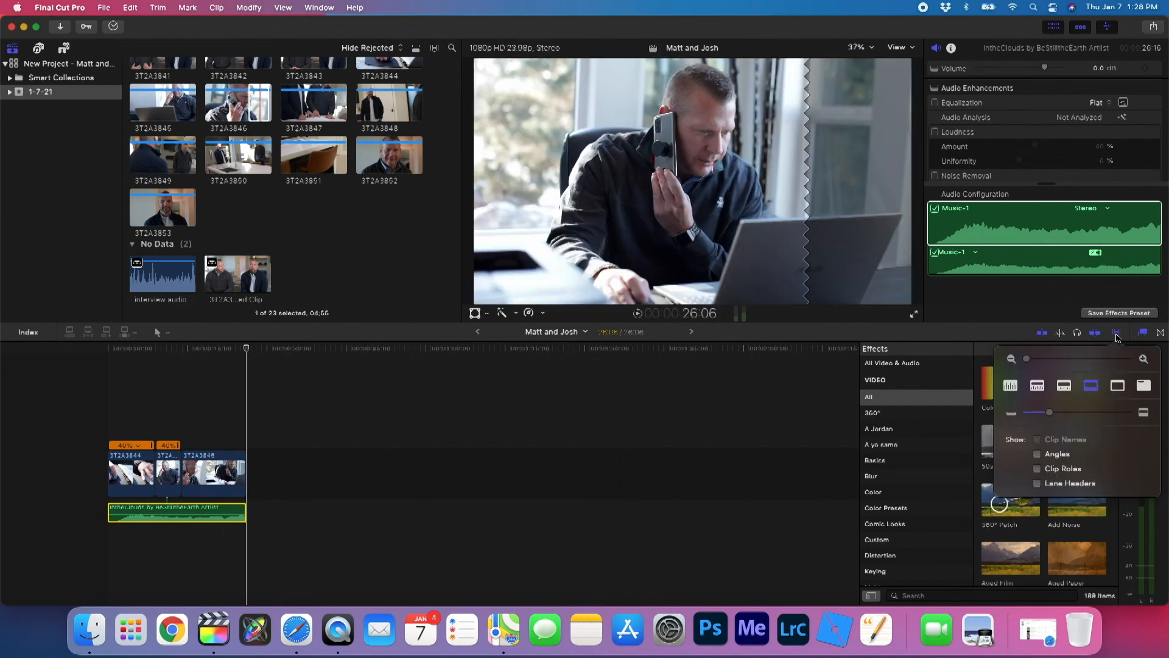
drag(1053, 420, 1094, 416)
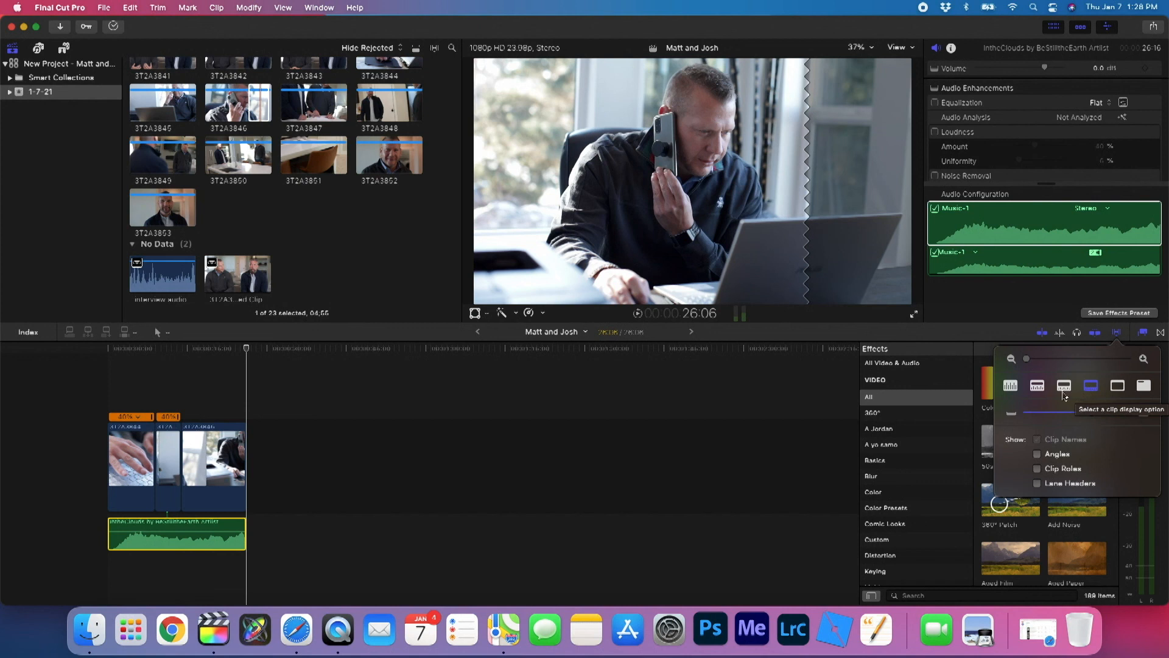
click(1035, 392)
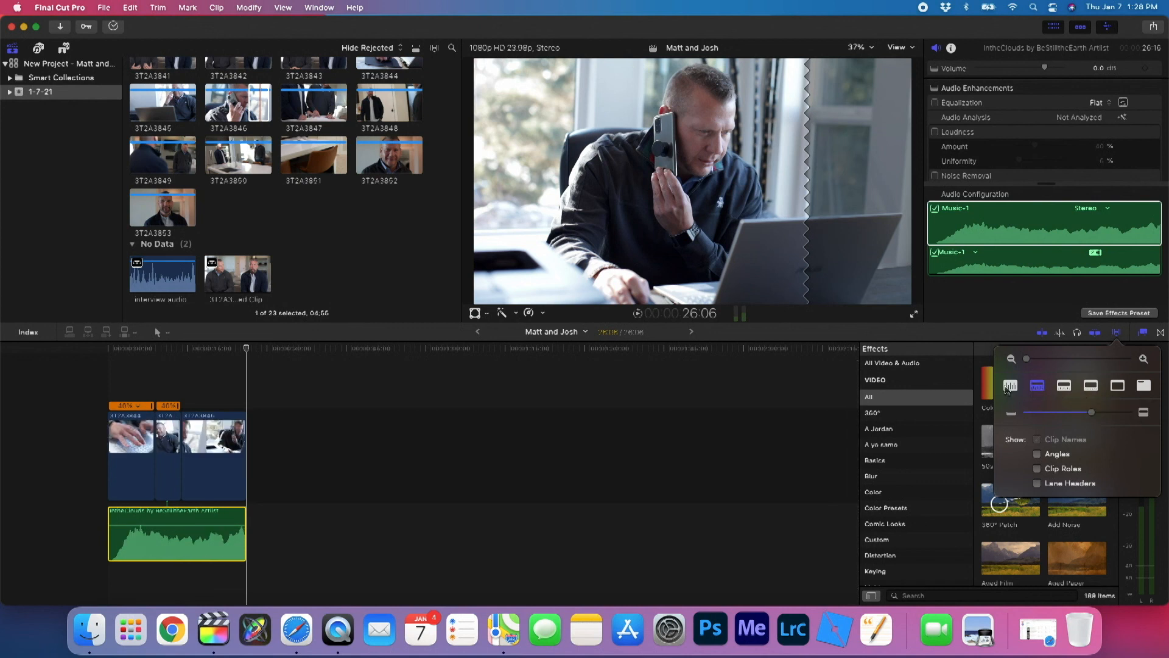
click(1010, 386)
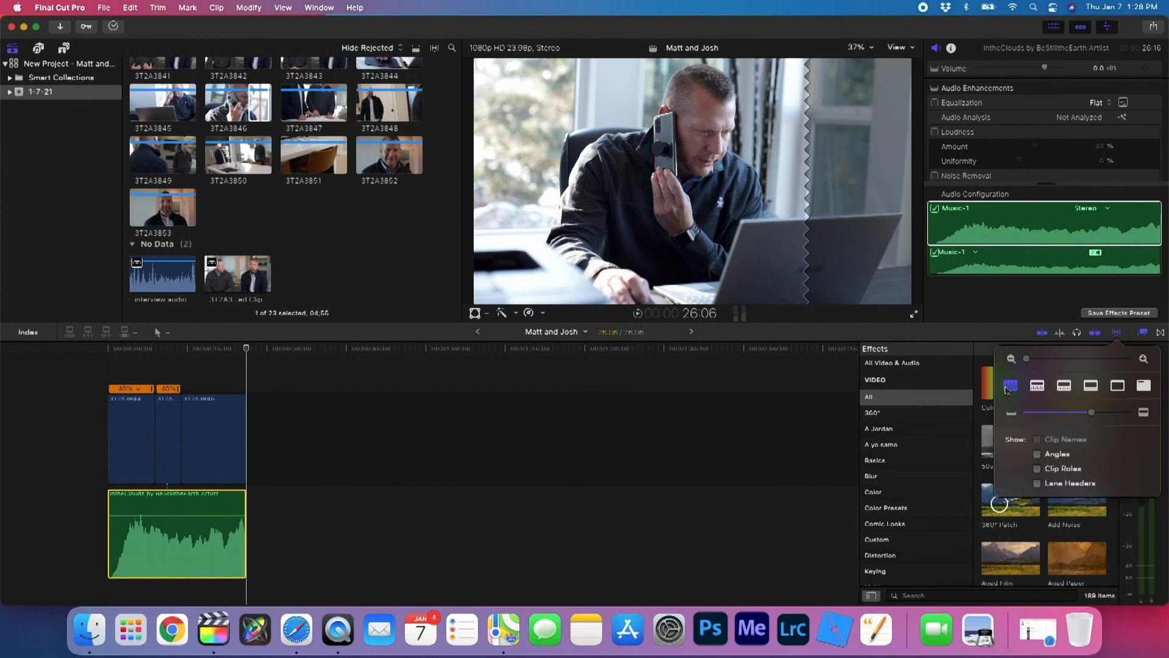
click(1117, 386)
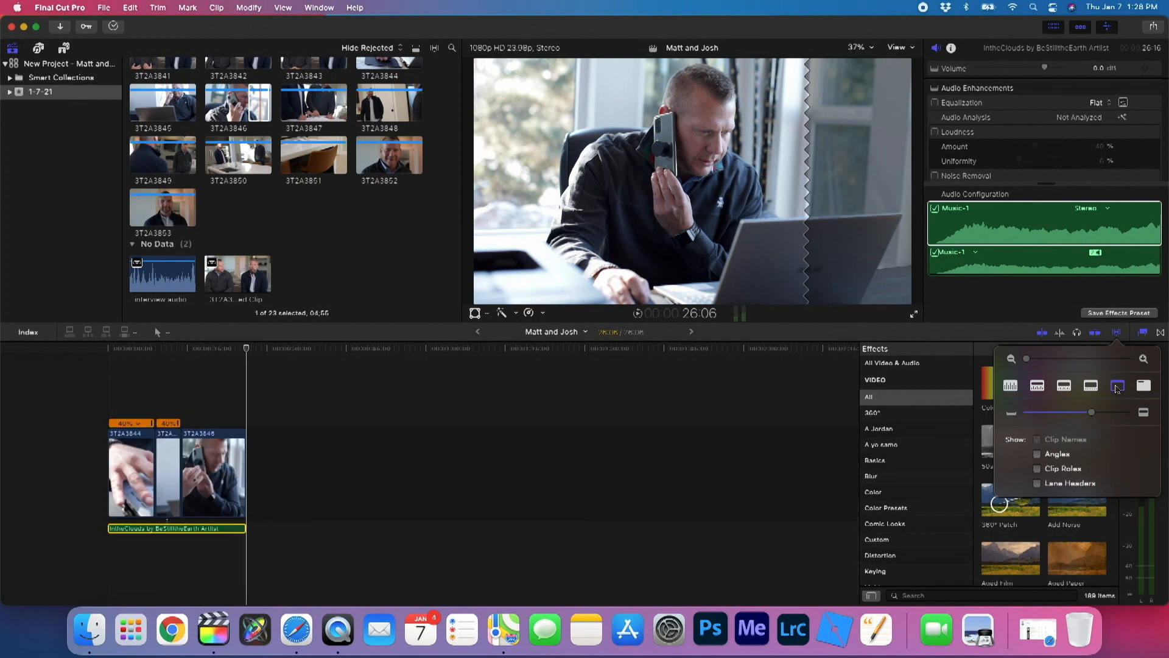
click(1038, 386)
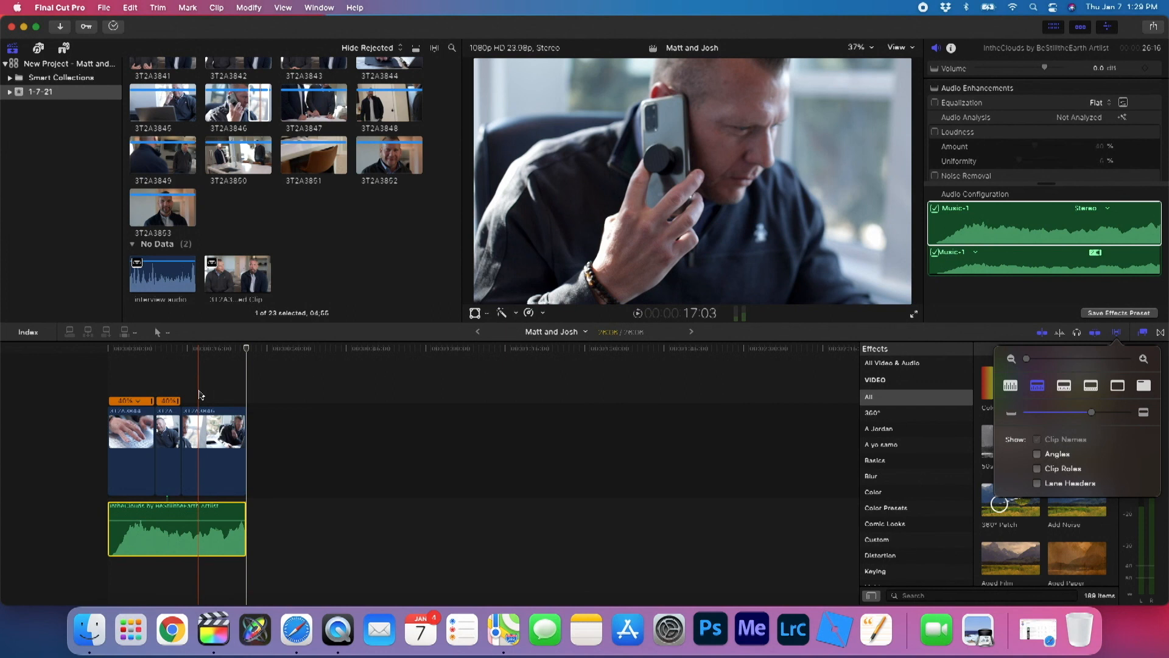
Step: Zoom the timeline in and back out, and try the same zoom on the browser's clip thumbnails
key(super+equal)
key(super+equal)
key(super+equal)
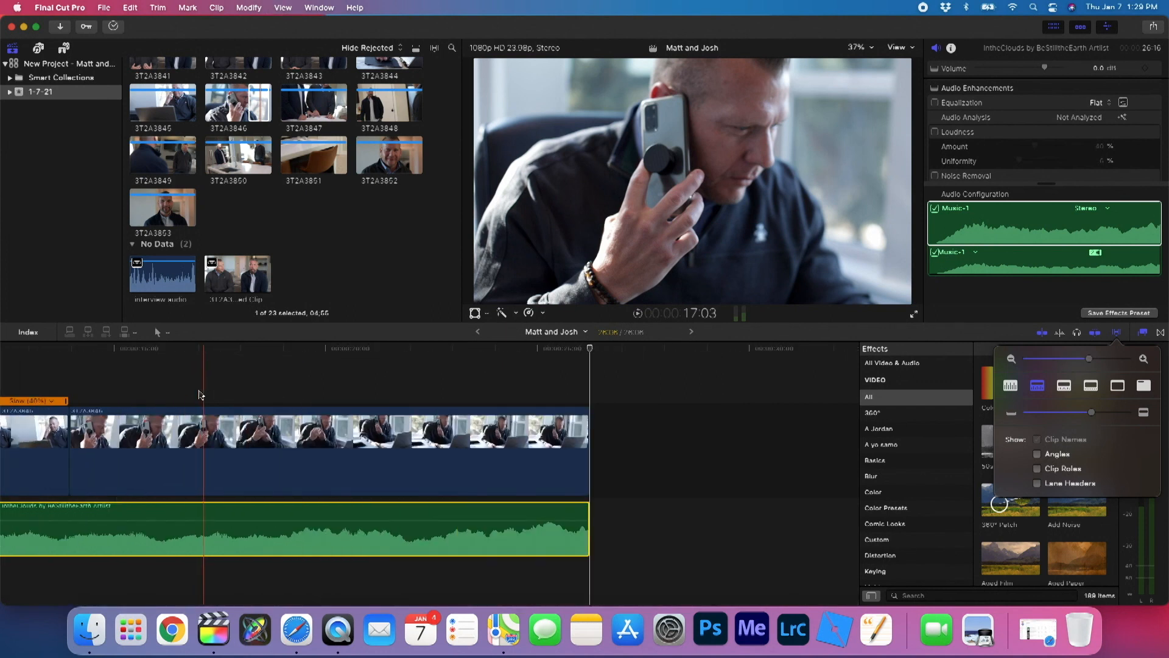
key(super+minus)
key(super+minus)
click(329, 200)
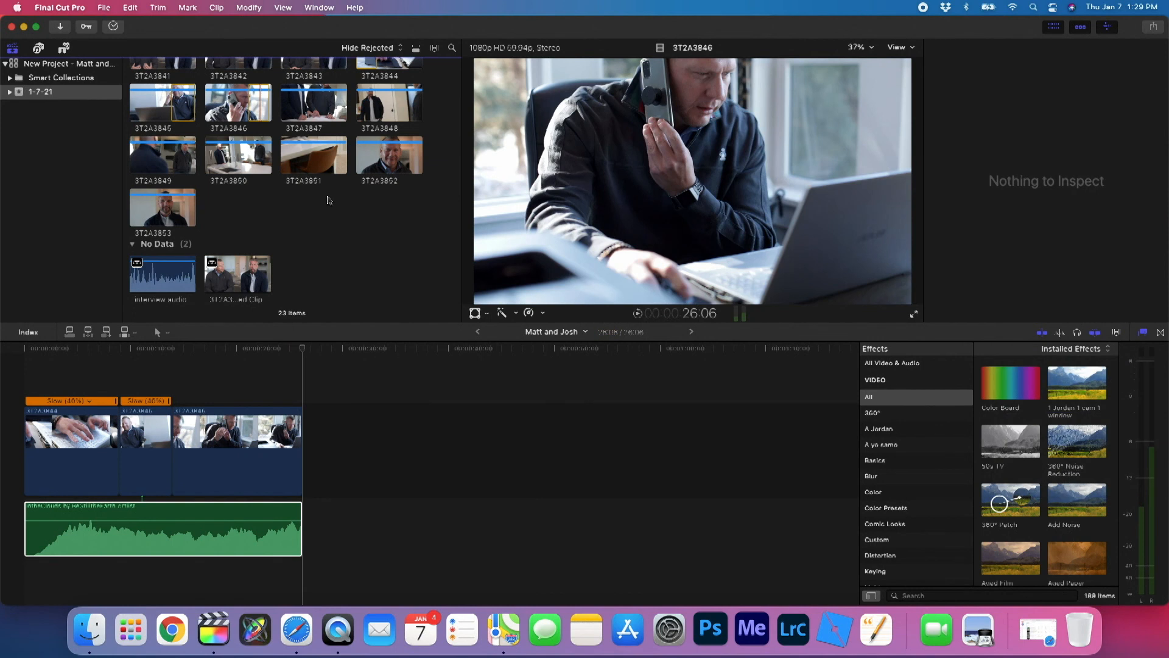
scroll(329, 200, down, 3)
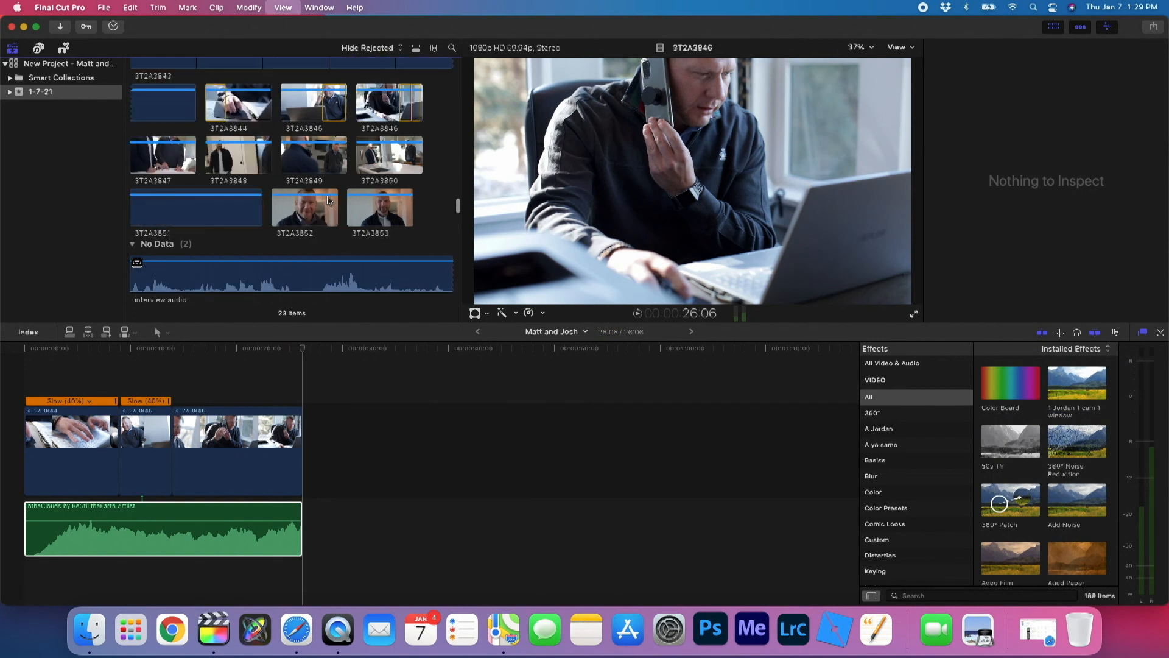
Step: Zoom the viewer image in and out, and fit the whole frame in the viewer
click(545, 127)
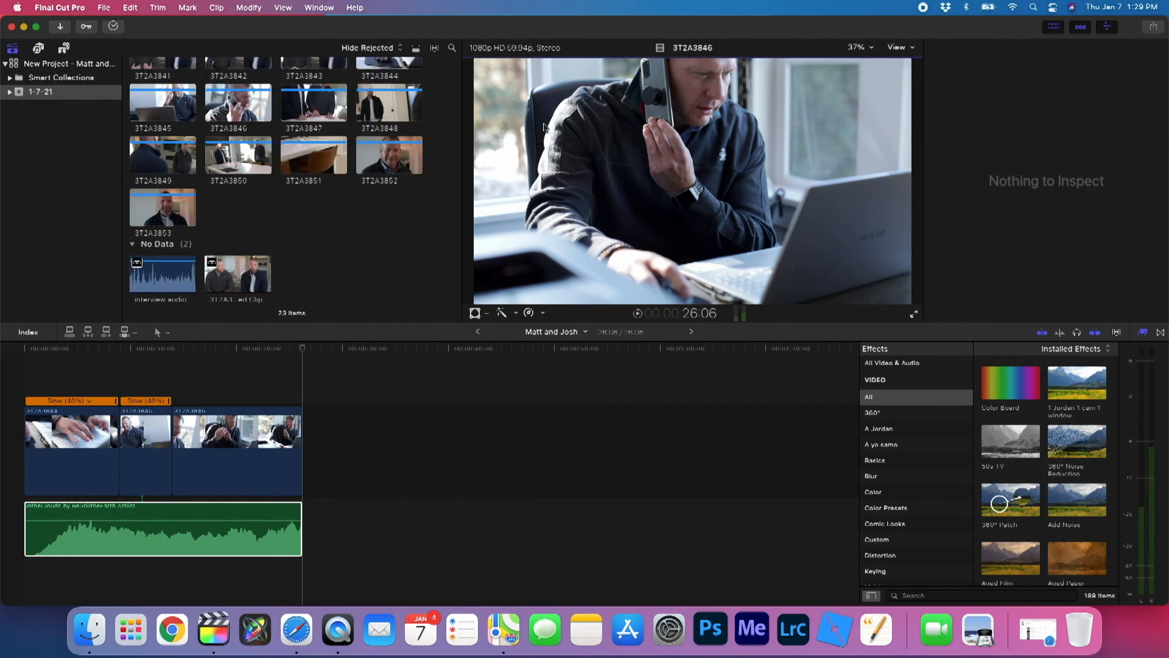
key(super+equal)
key(super+equal)
key(super+equal)
key(super+minus)
key(super+minus)
key(super+minus)
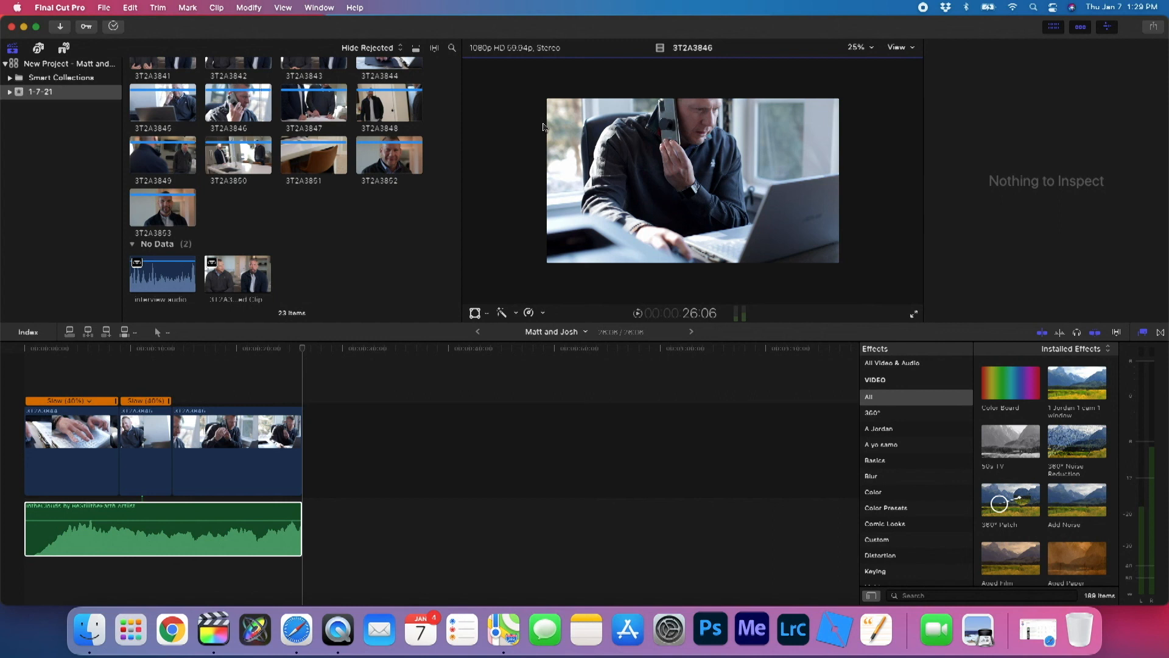
key(shift+z)
Step: Fit the whole project in the timeline and hide the effects browser
click(413, 436)
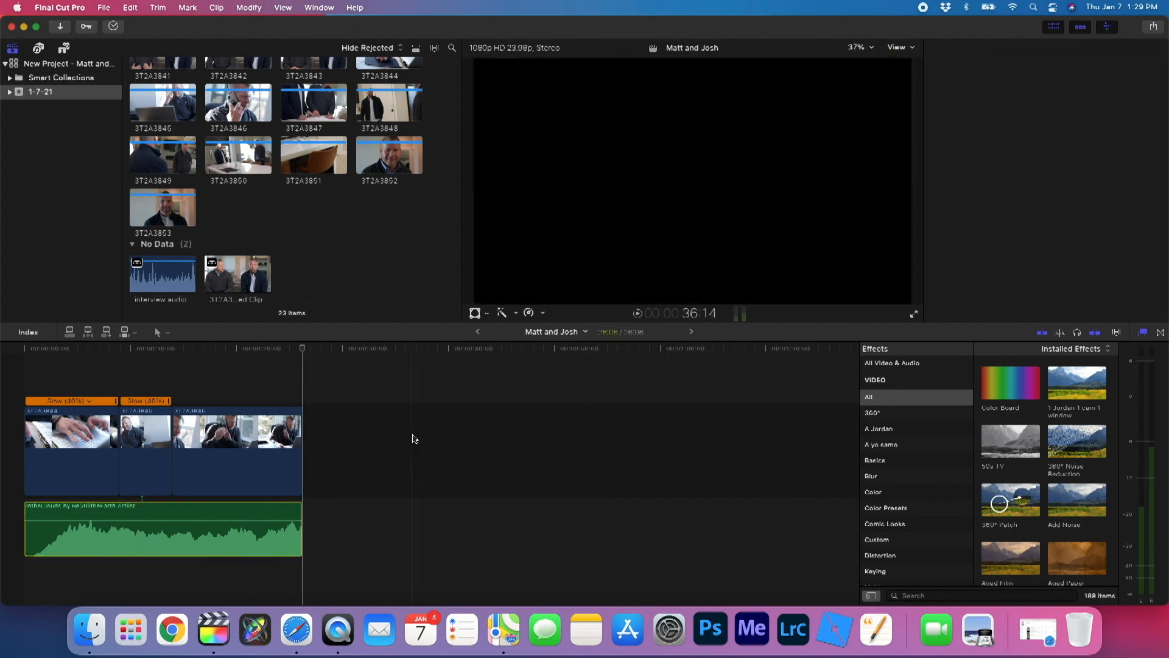
click(334, 426)
key(shift+z)
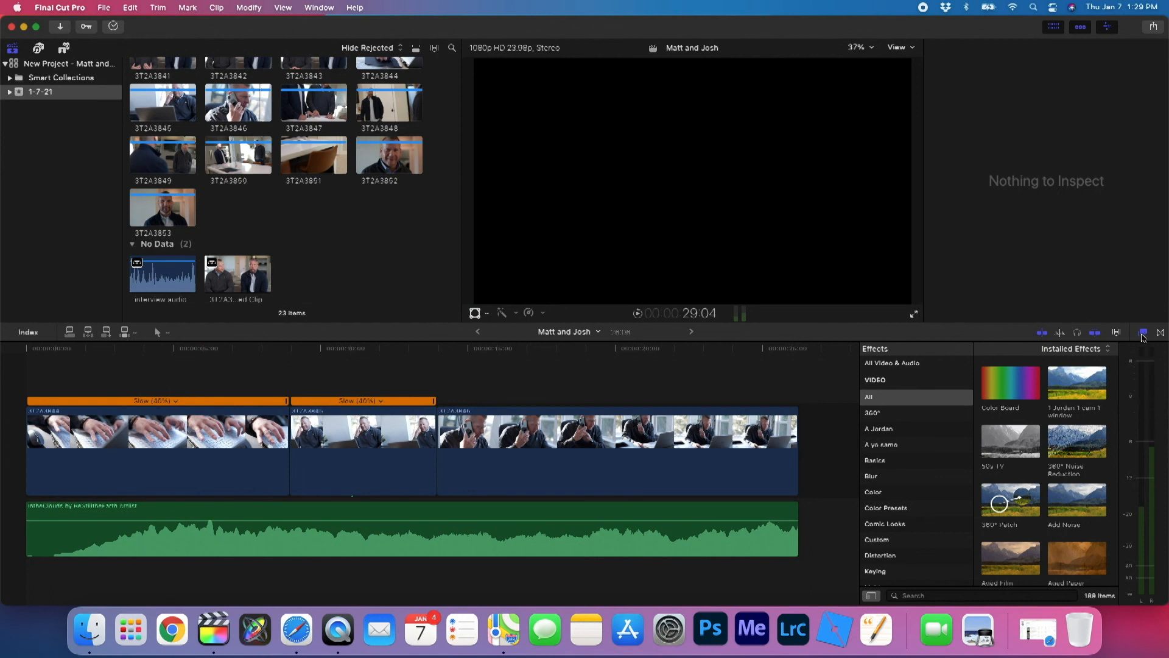
click(1142, 334)
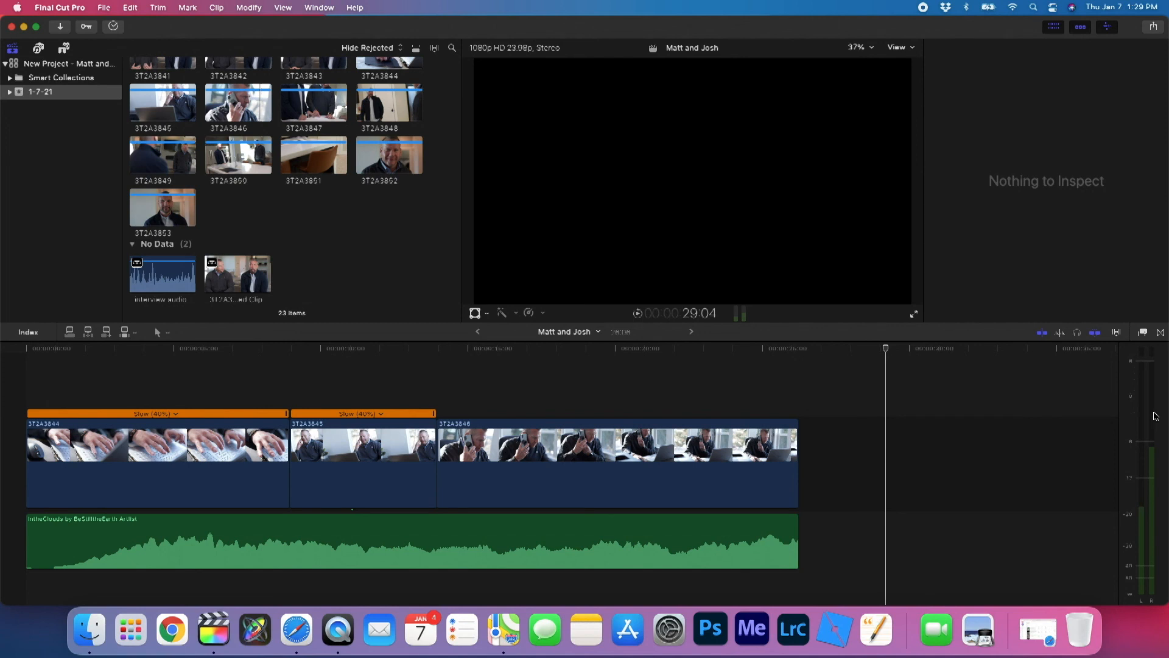
Step: Hide the audio meters beside the timeline and show them again
key(super+shift+8)
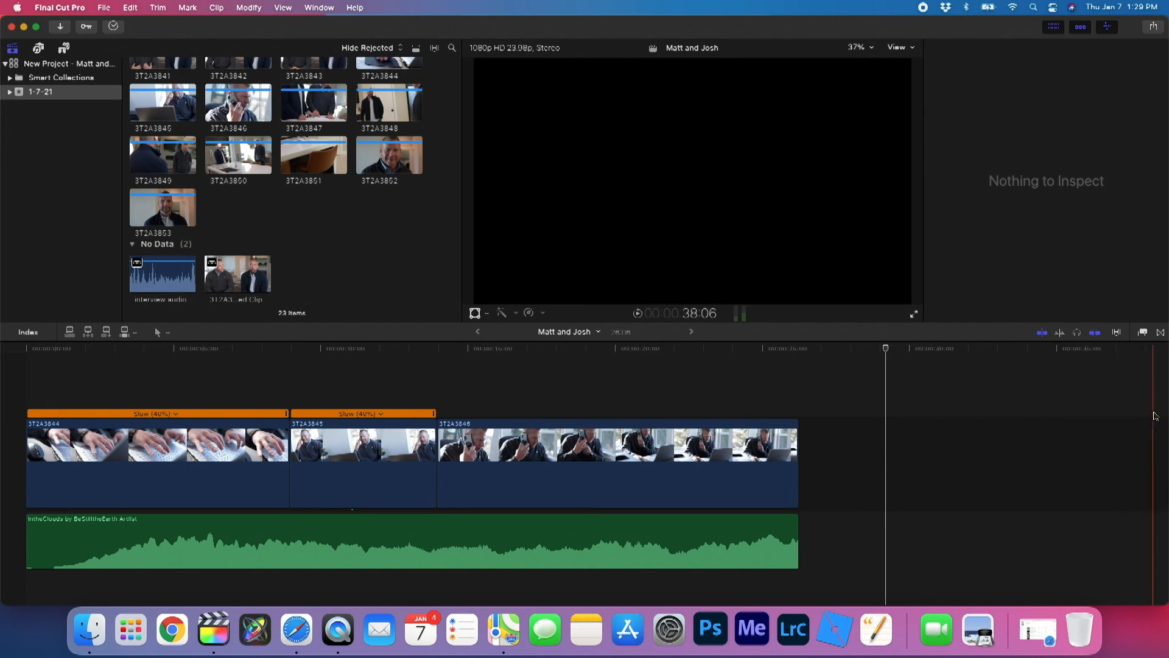
key(super+shift+8)
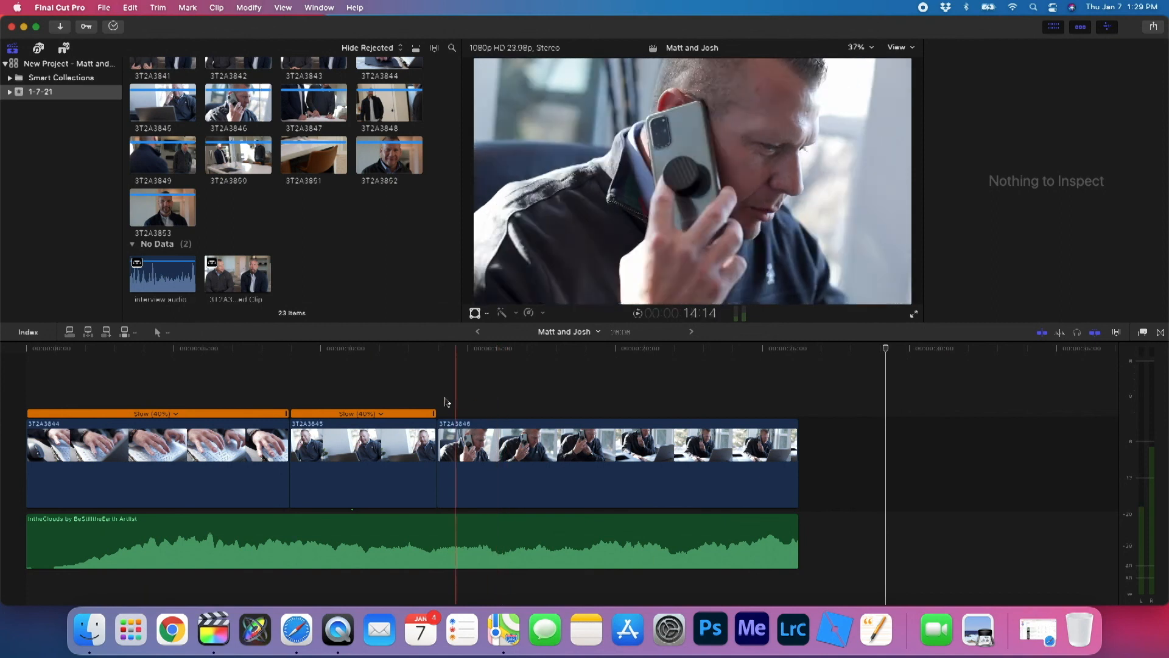
Step: Open the transitions browser and look through all installed transitions
click(396, 454)
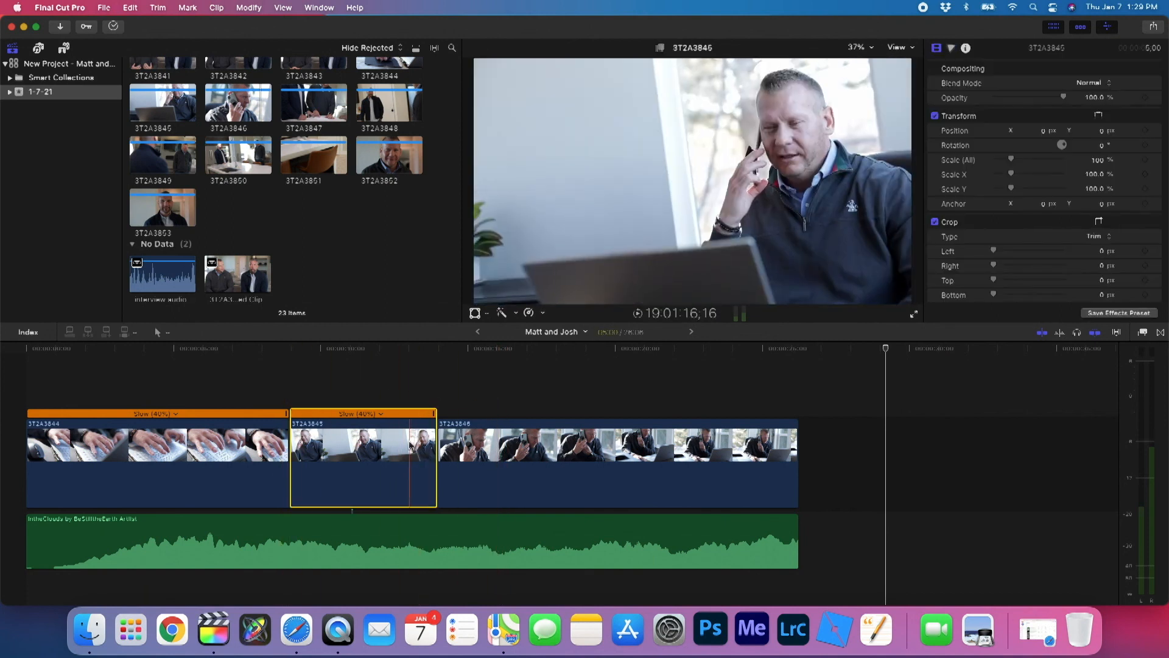
click(1161, 333)
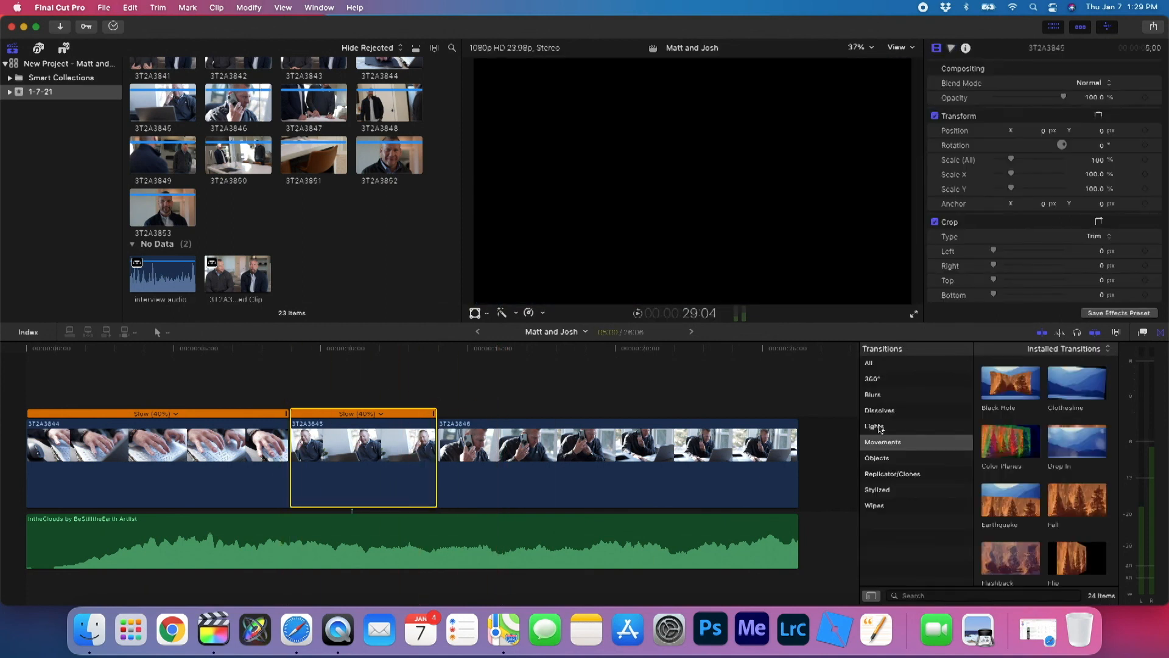
click(866, 364)
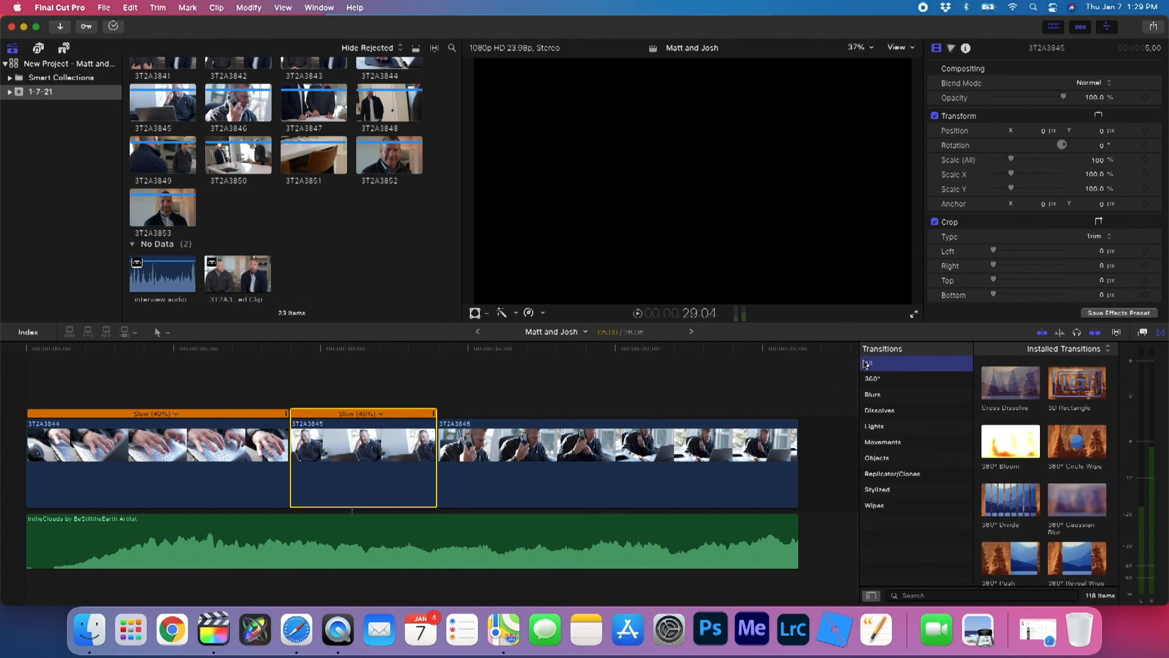
scroll(1054, 383, down, 10)
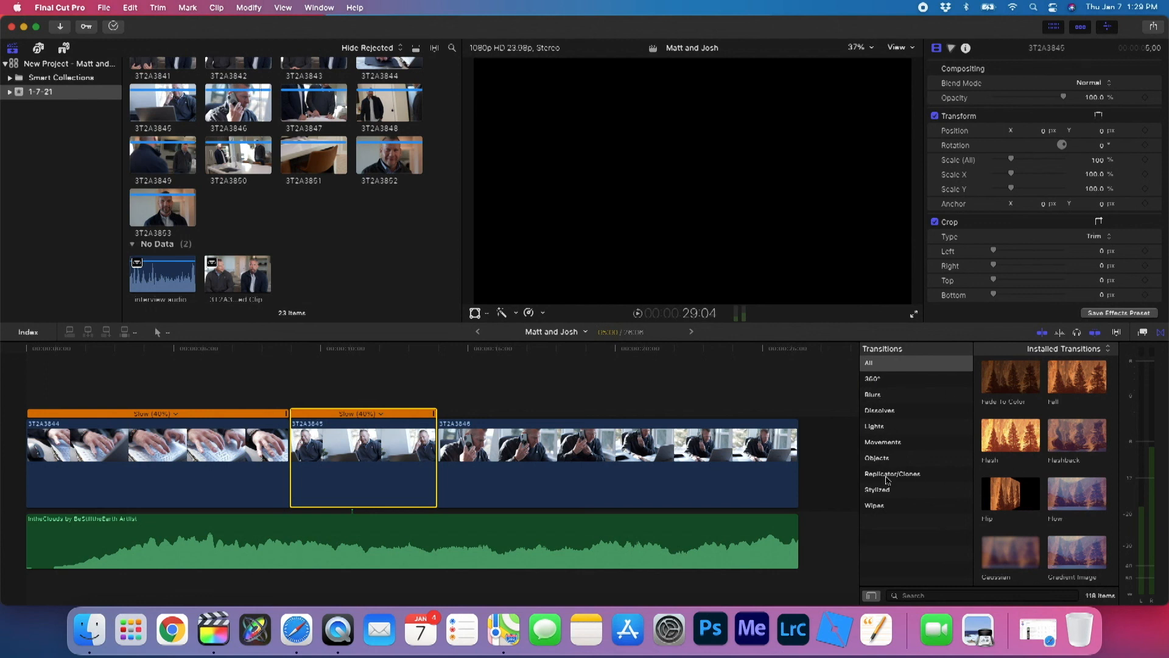
Step: Add the default cross dissolve at the cut between clips 3T2A3845 and 3T2A3846 and play it back
click(397, 378)
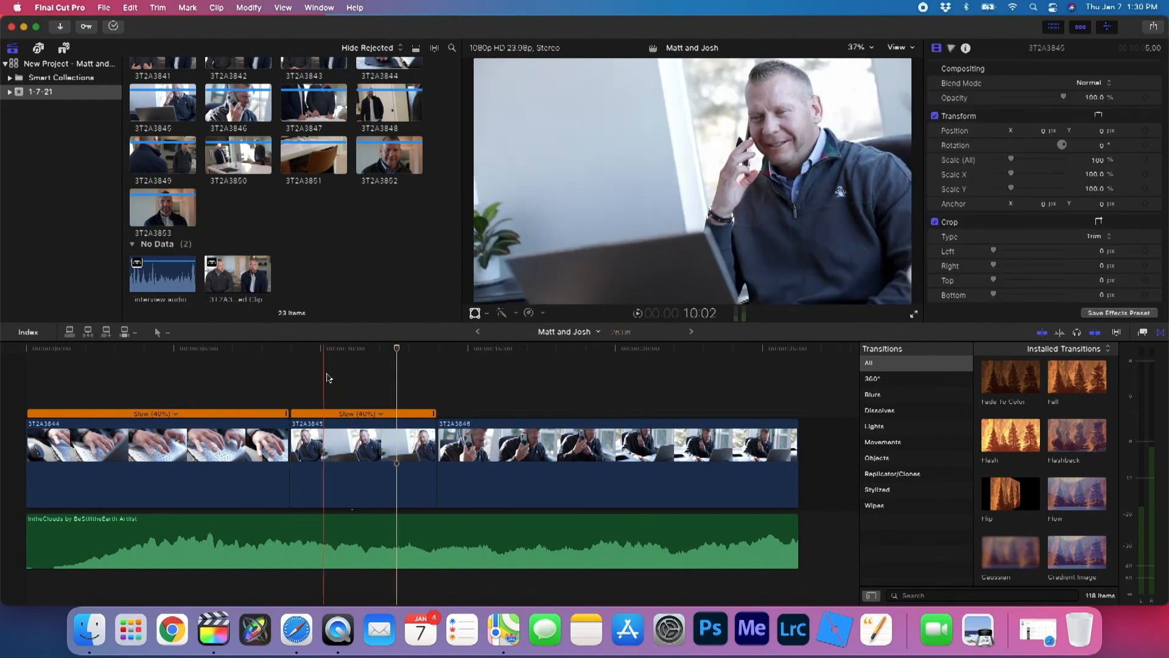
click(393, 458)
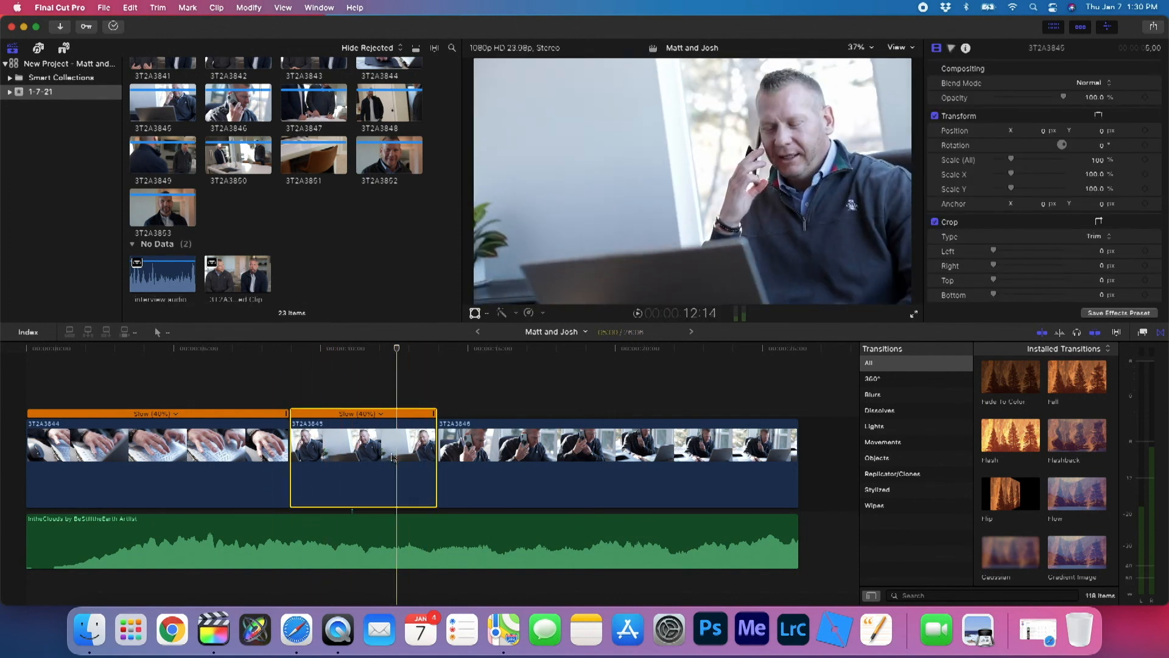
click(434, 449)
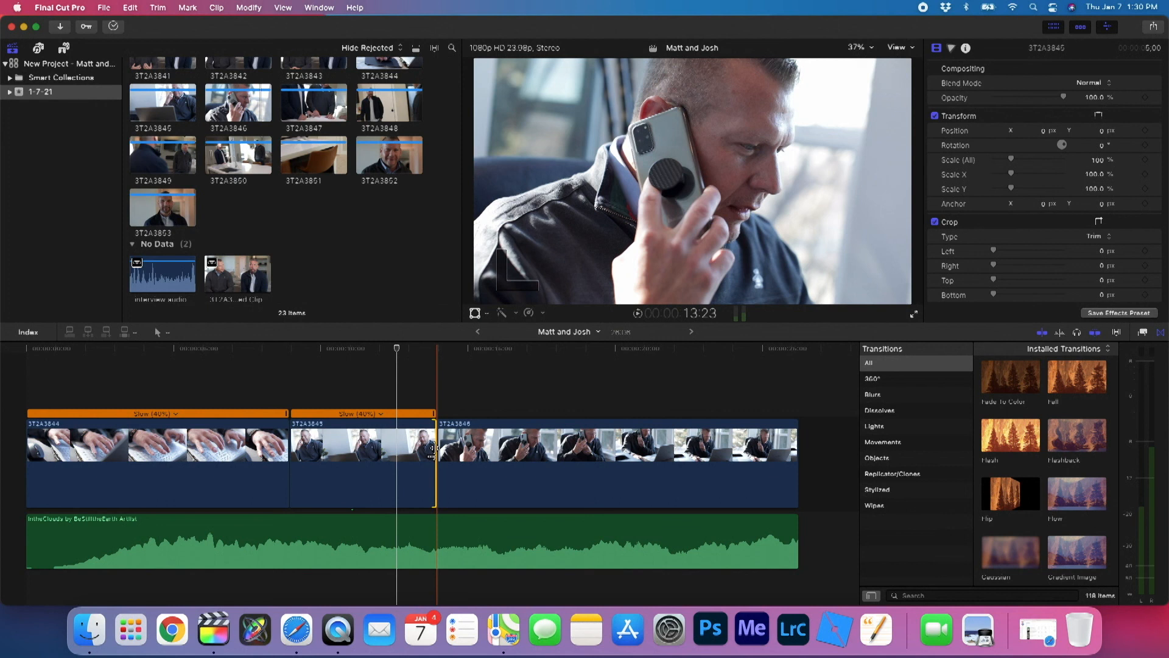
key(super+t)
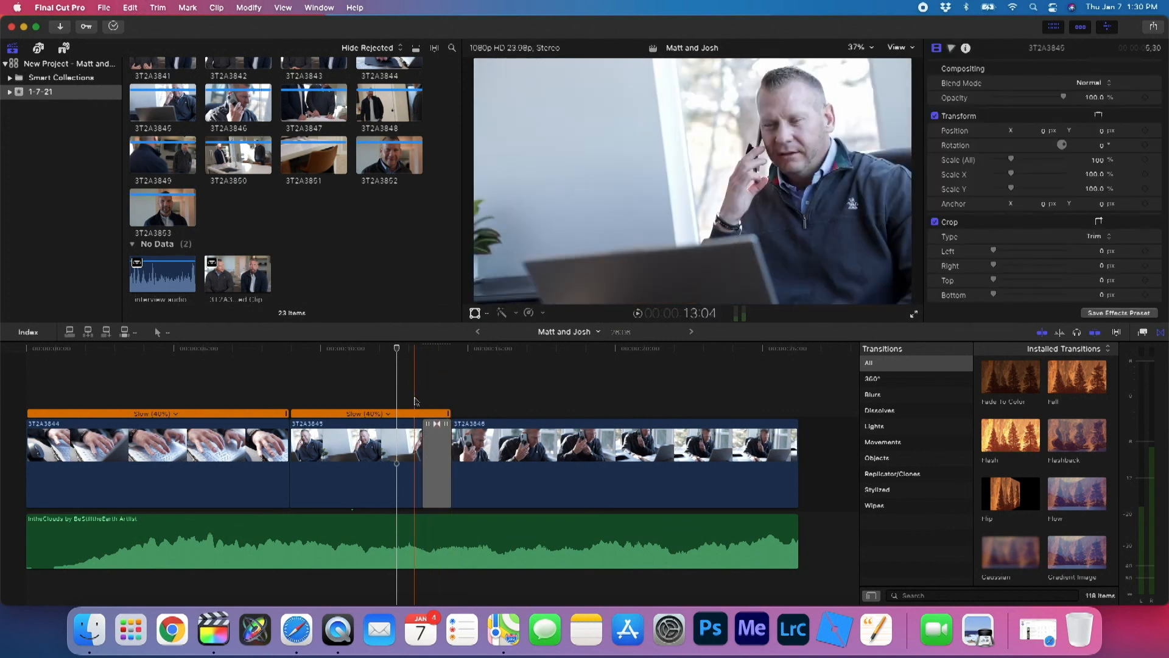
key(space)
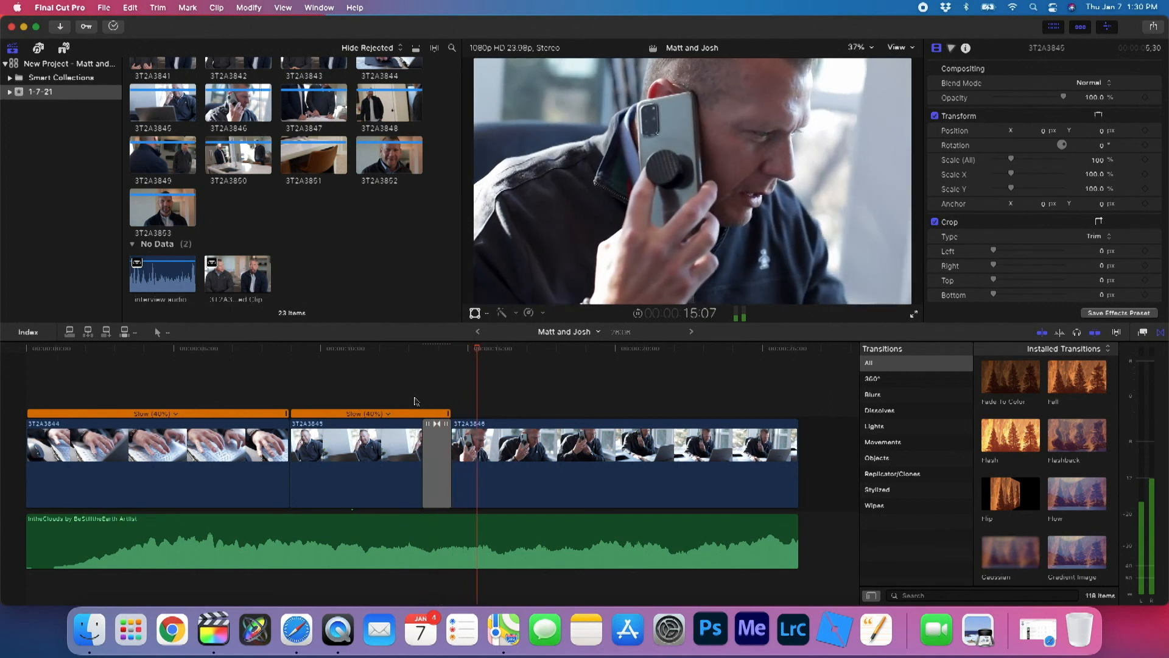
Step: Delete that cross dissolve, and apply cross dissolves to both ends of clip 3T2A3845 at once
click(431, 455)
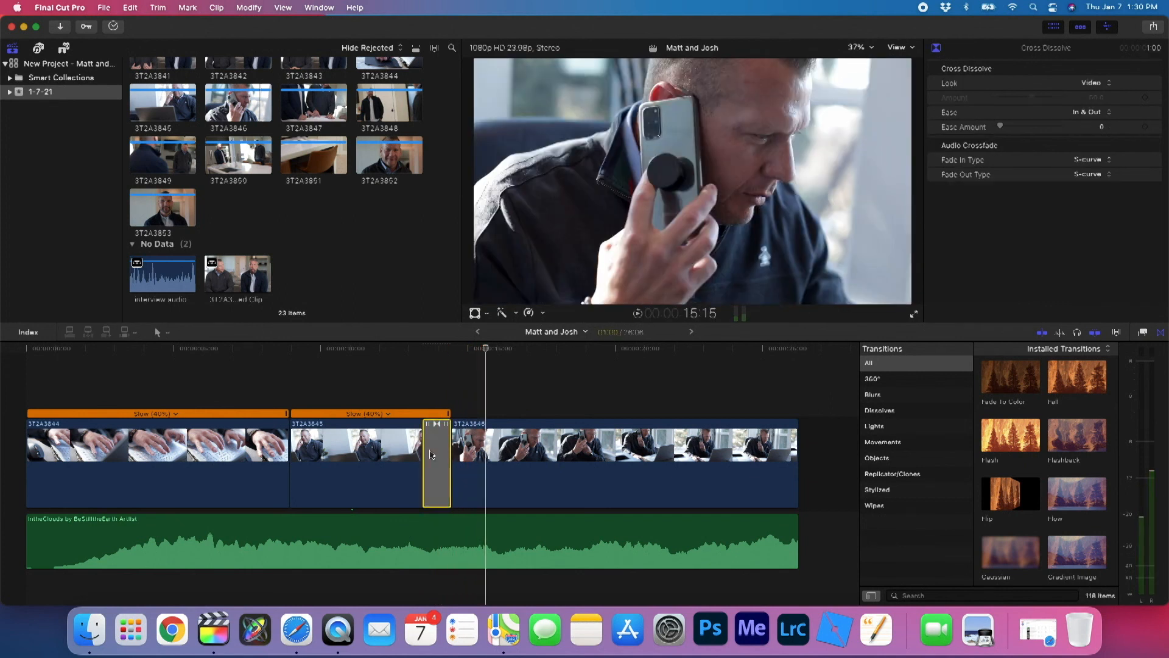
key(Delete)
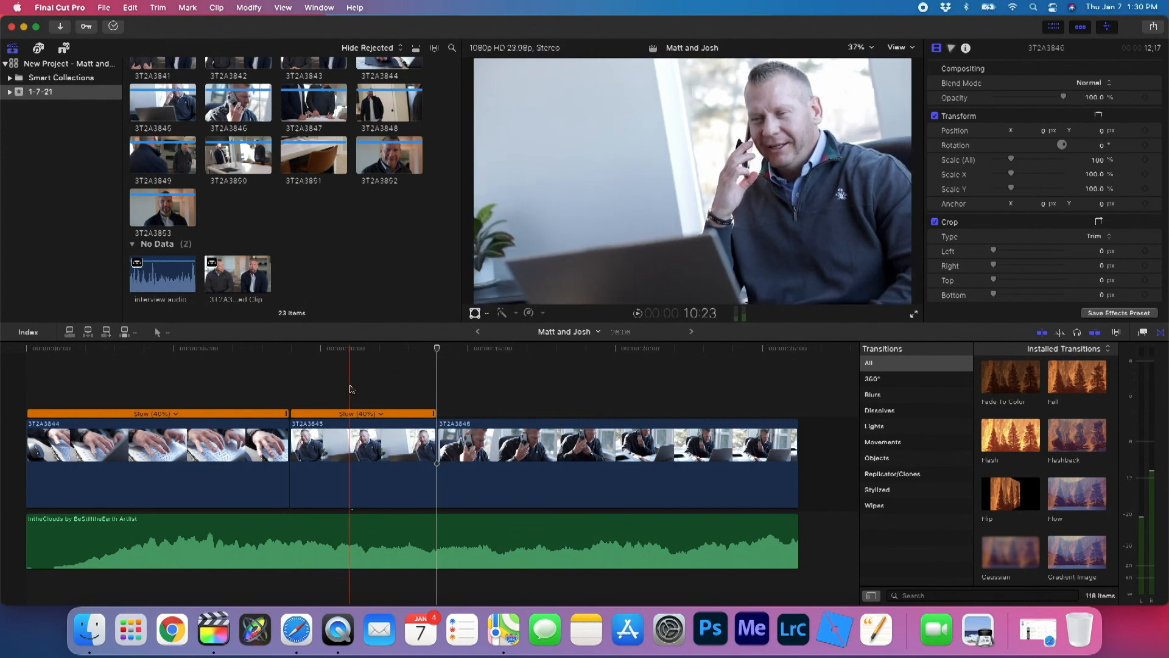
click(359, 444)
key(super+t)
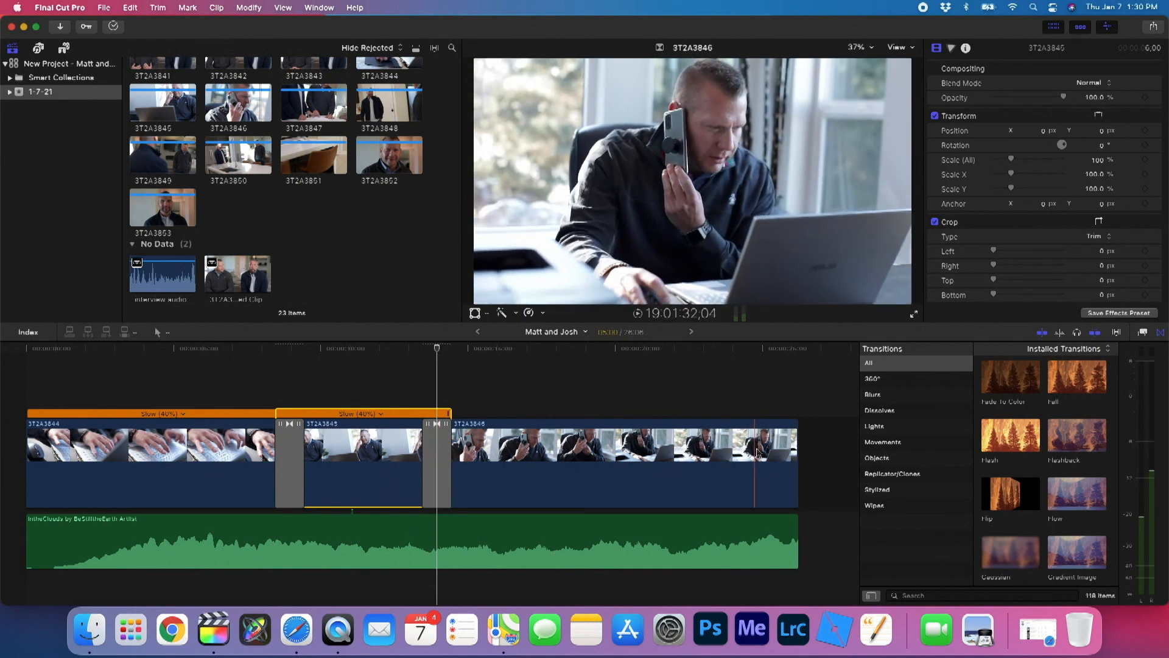
Step: Add a cross dissolve at the end of the last clip, 3T2A3846, and play the fade to black
click(796, 436)
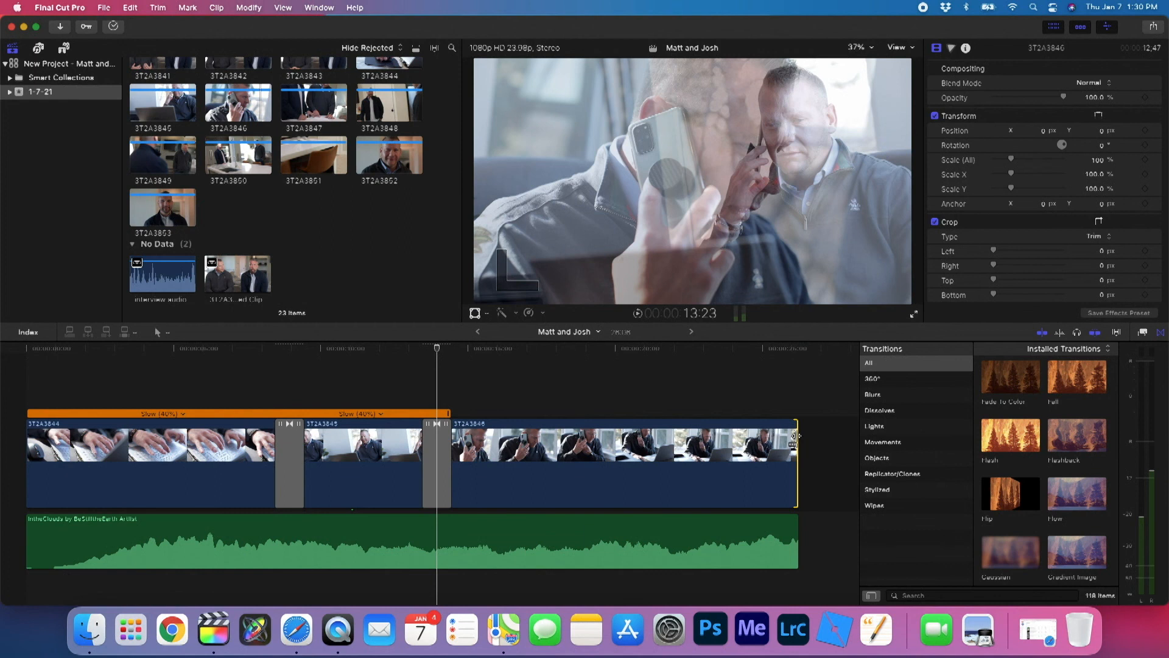
key(super+t)
click(775, 404)
key(space)
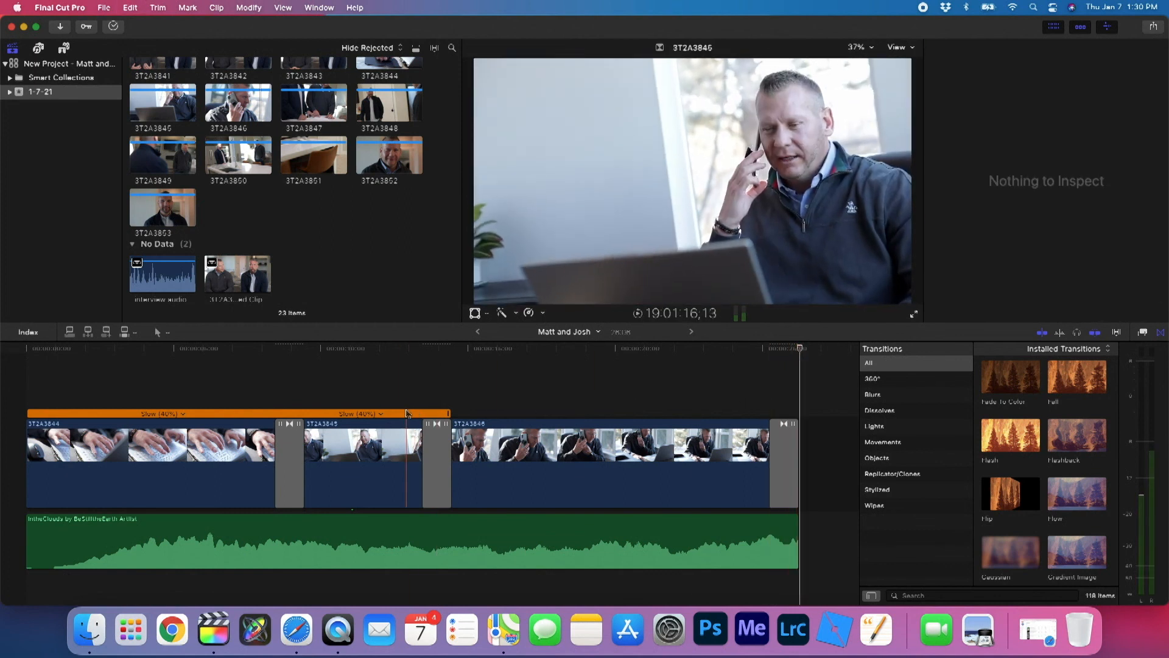
Step: Delete the two cross dissolves on either side of clip 3T2A3845
click(436, 453)
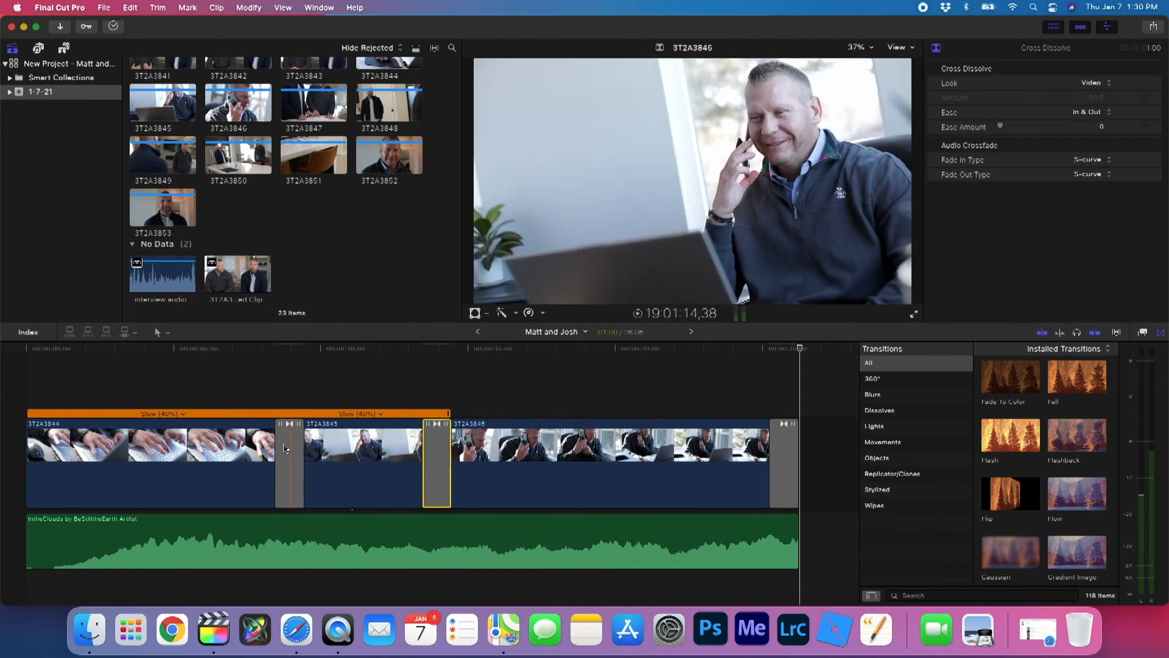
super+click(291, 451)
key(Delete)
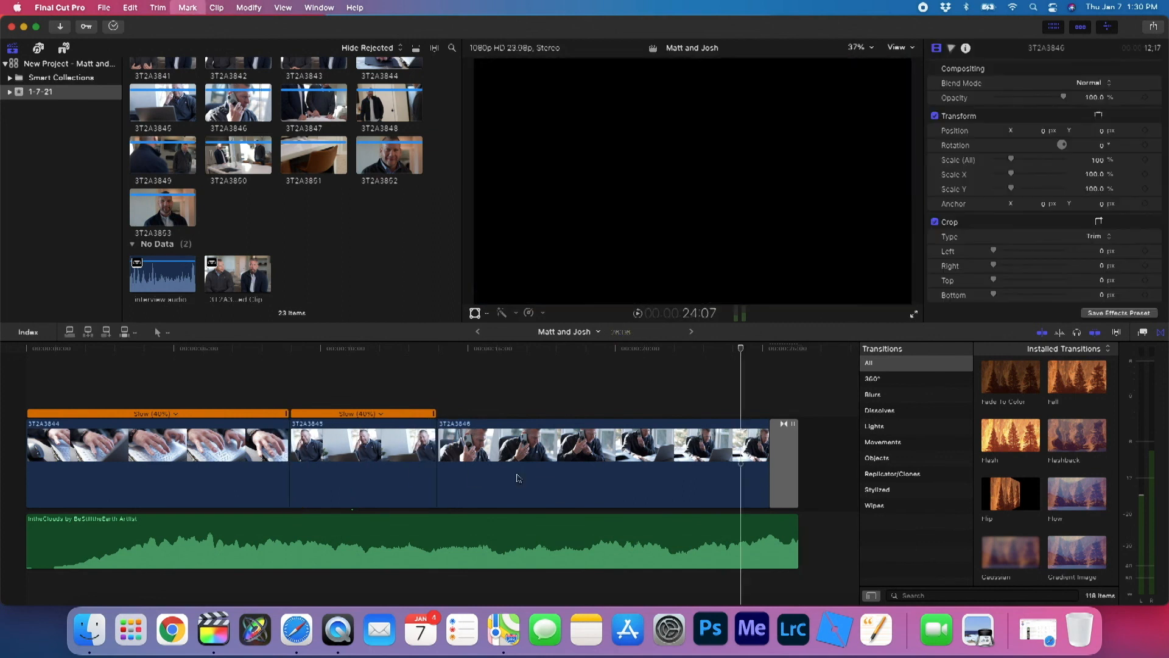
Step: Lengthen the cross dissolve at the end of clip 3T2A3846 to about 2:16 and play the fade
click(773, 448)
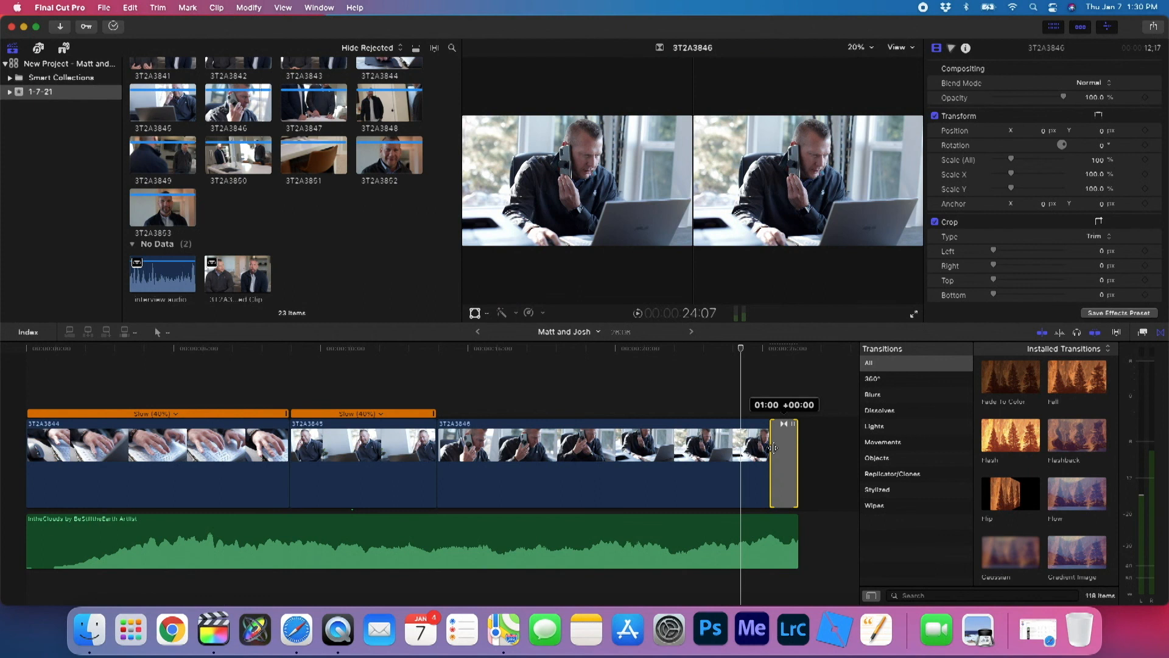
drag(773, 448, 722, 444)
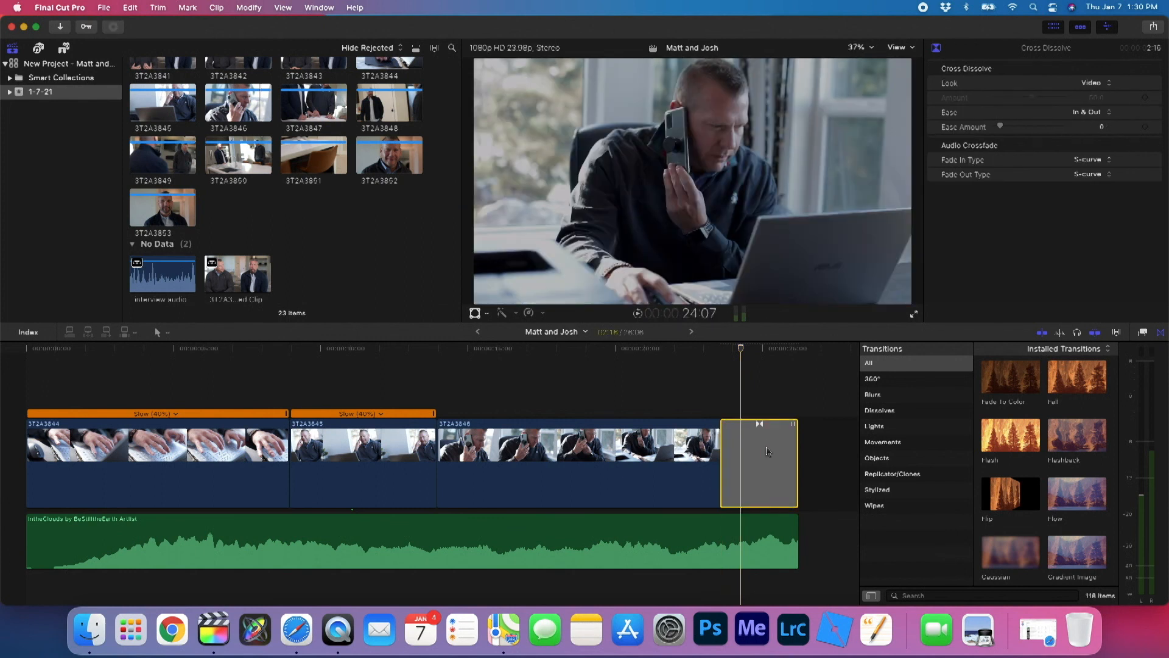
click(702, 392)
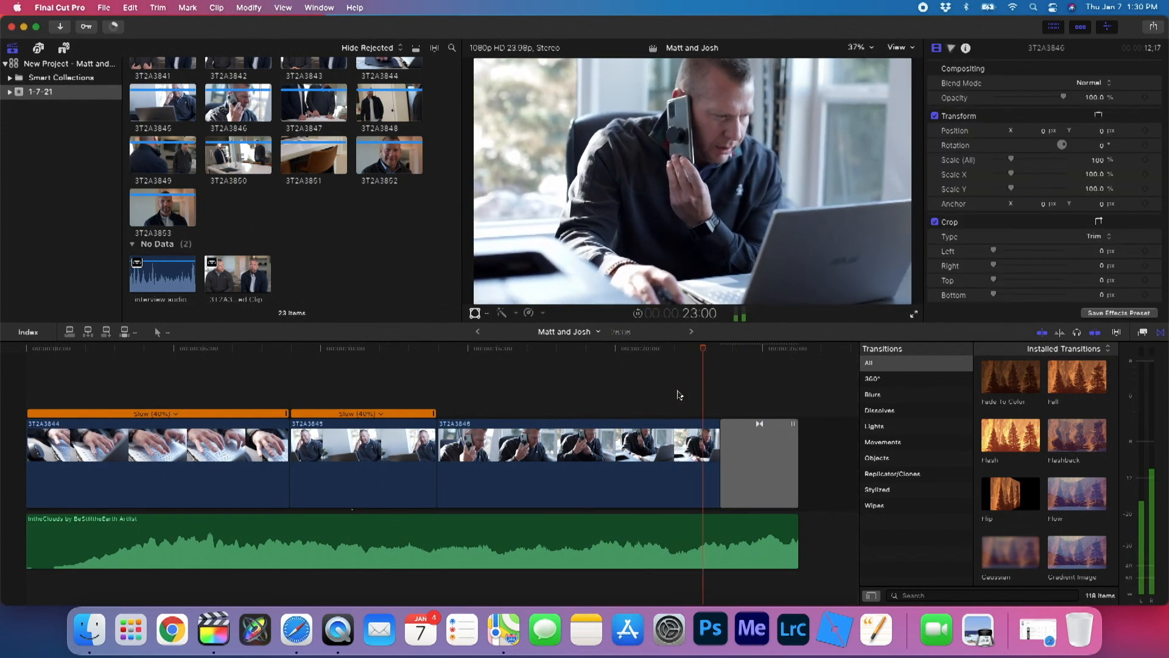
key(space)
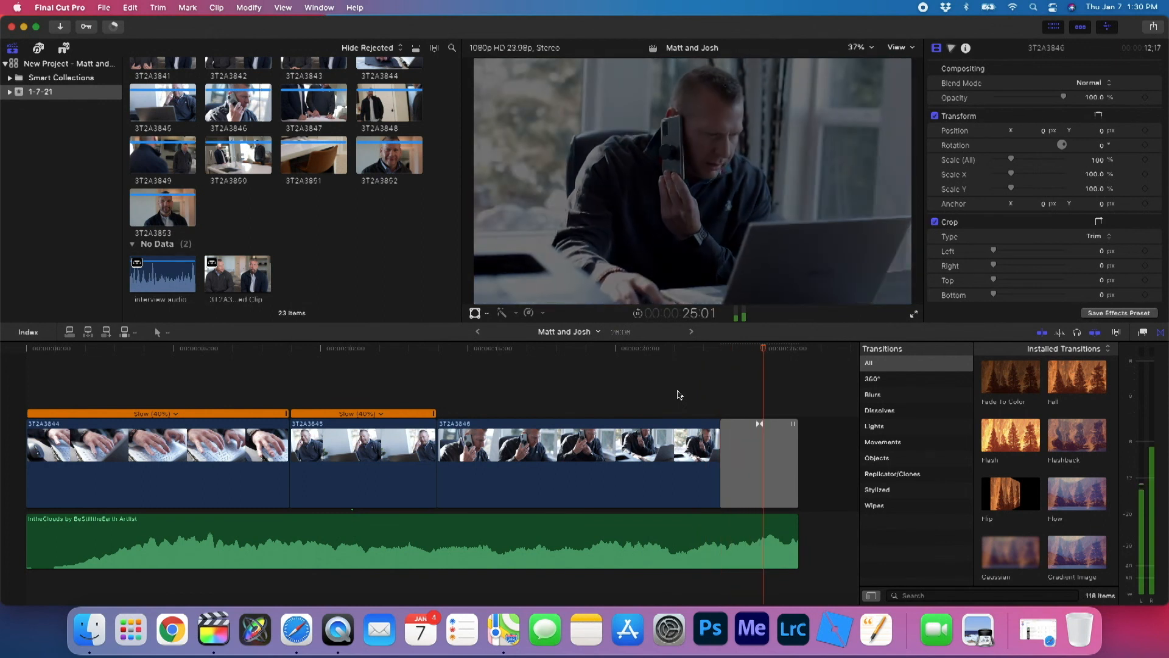
key(space)
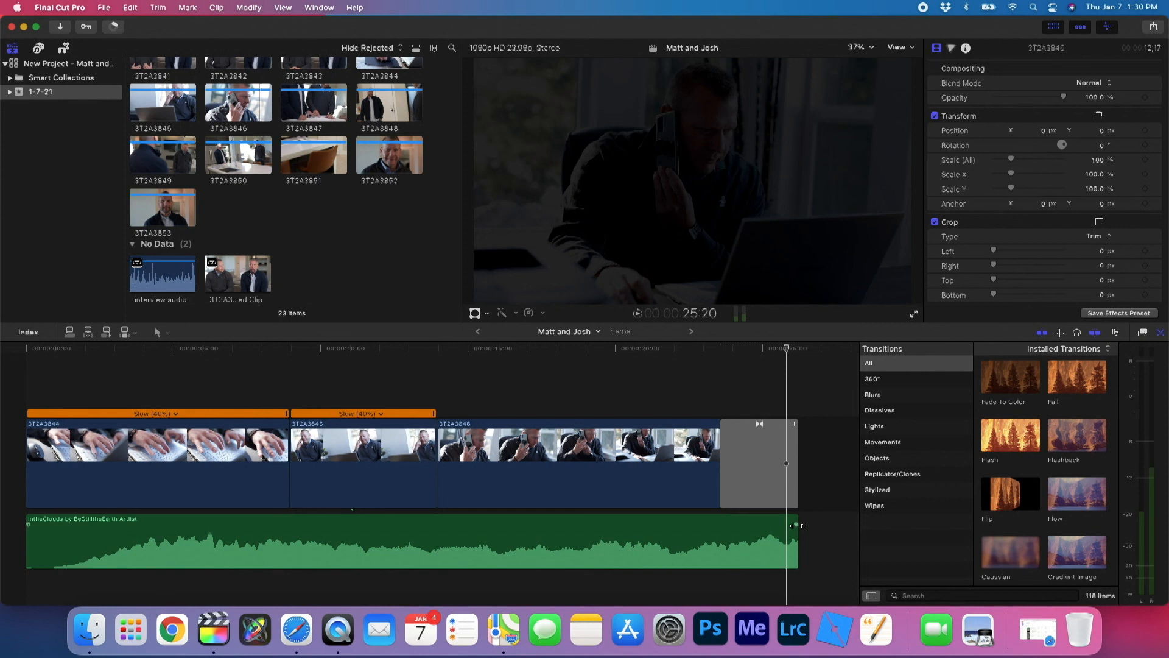
Step: Fade out the background music from about the 15-second mark to its end and play the result
drag(795, 525, 477, 478)
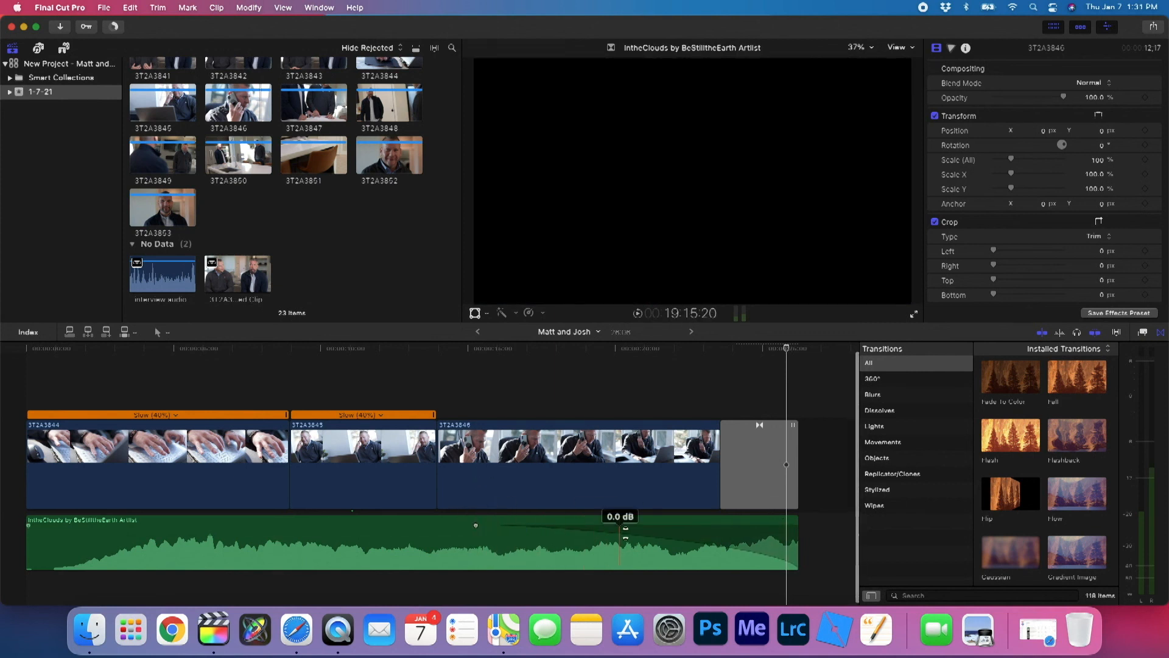
click(504, 376)
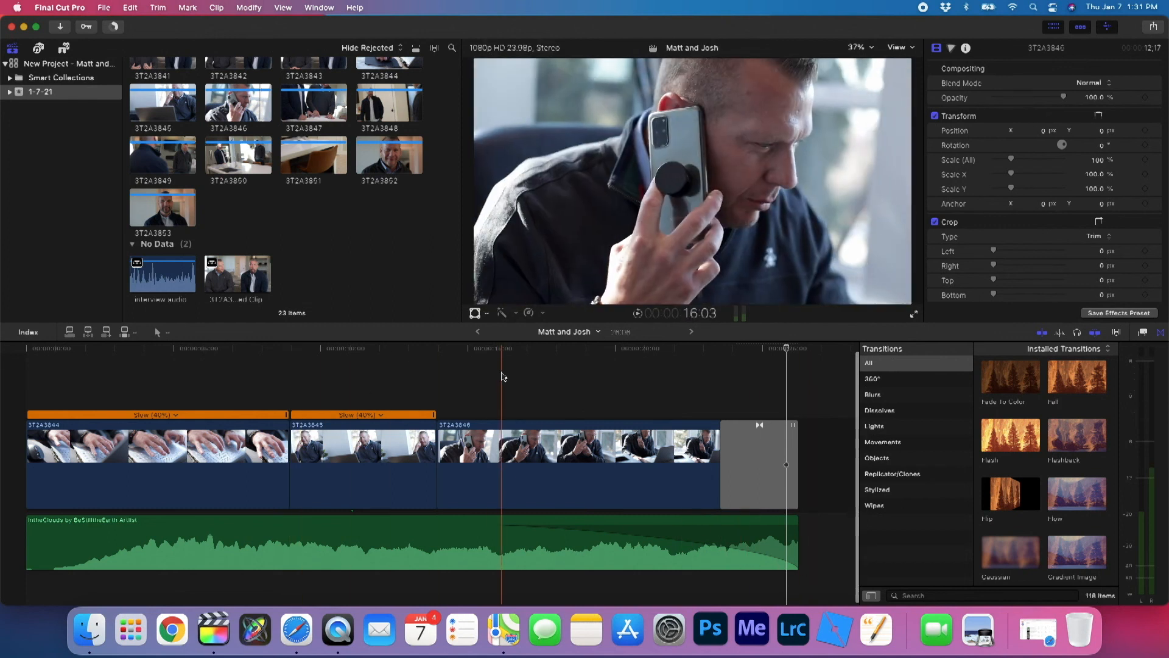
key(space)
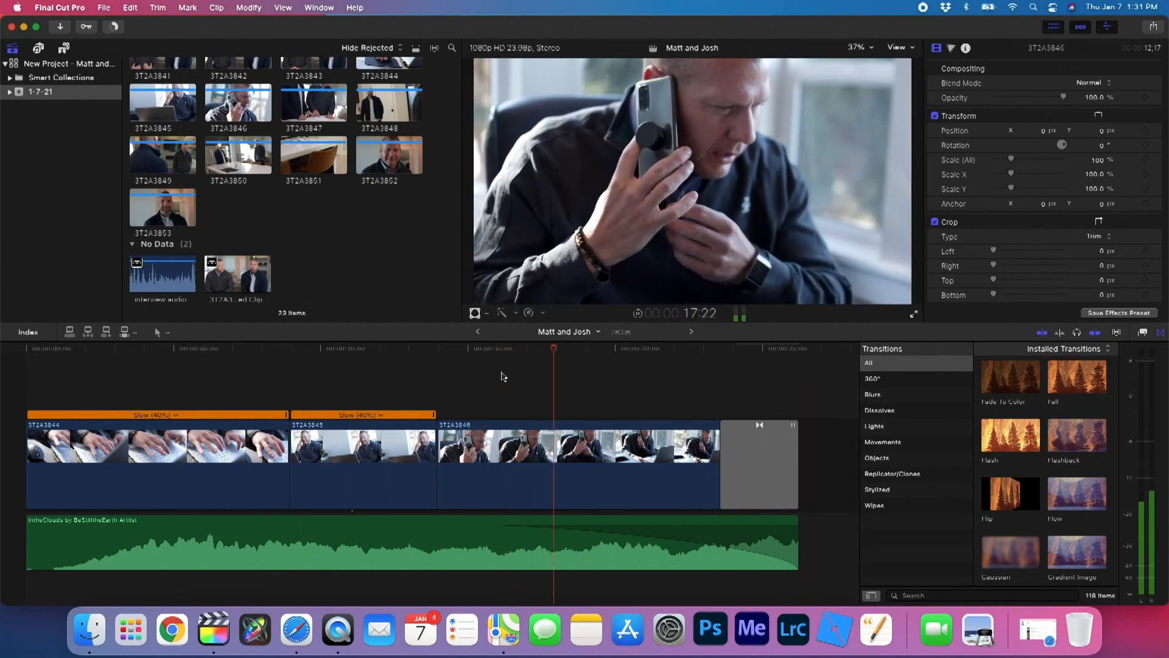
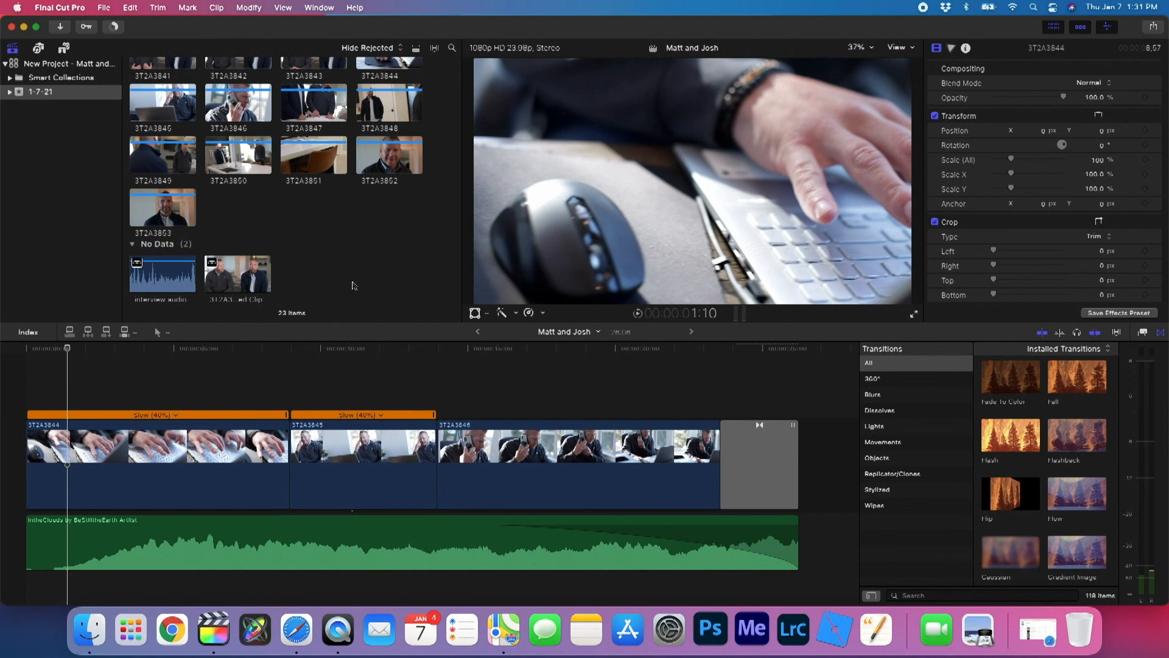
Step: Open the titles and generators browser and look through all installed titles
click(64, 49)
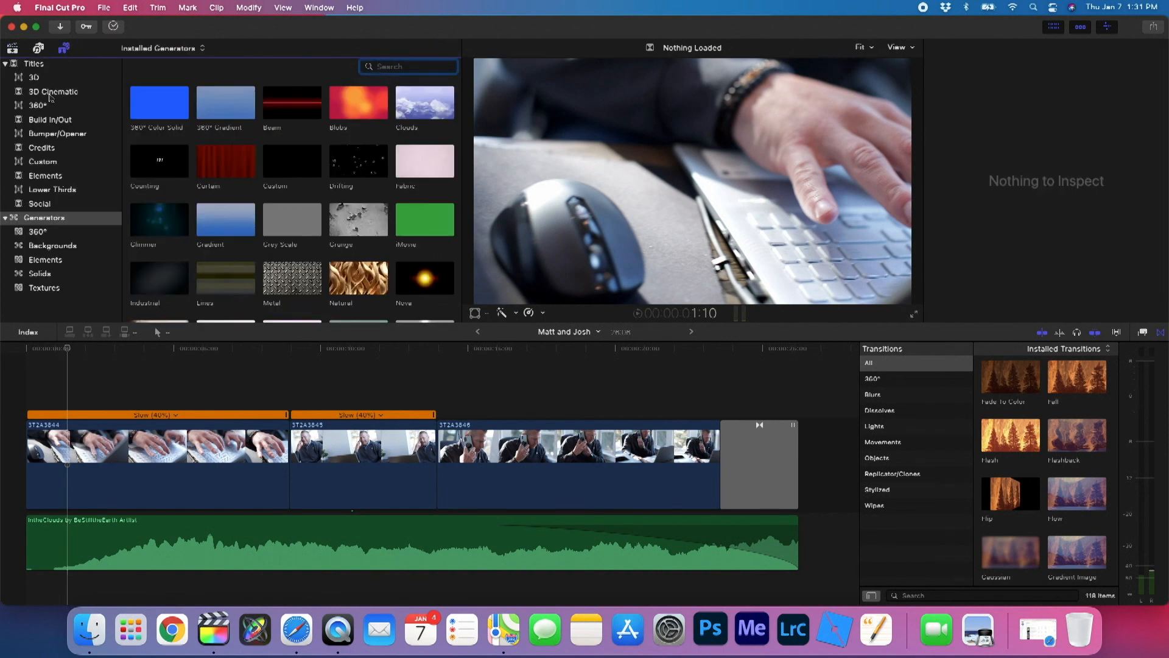
click(32, 63)
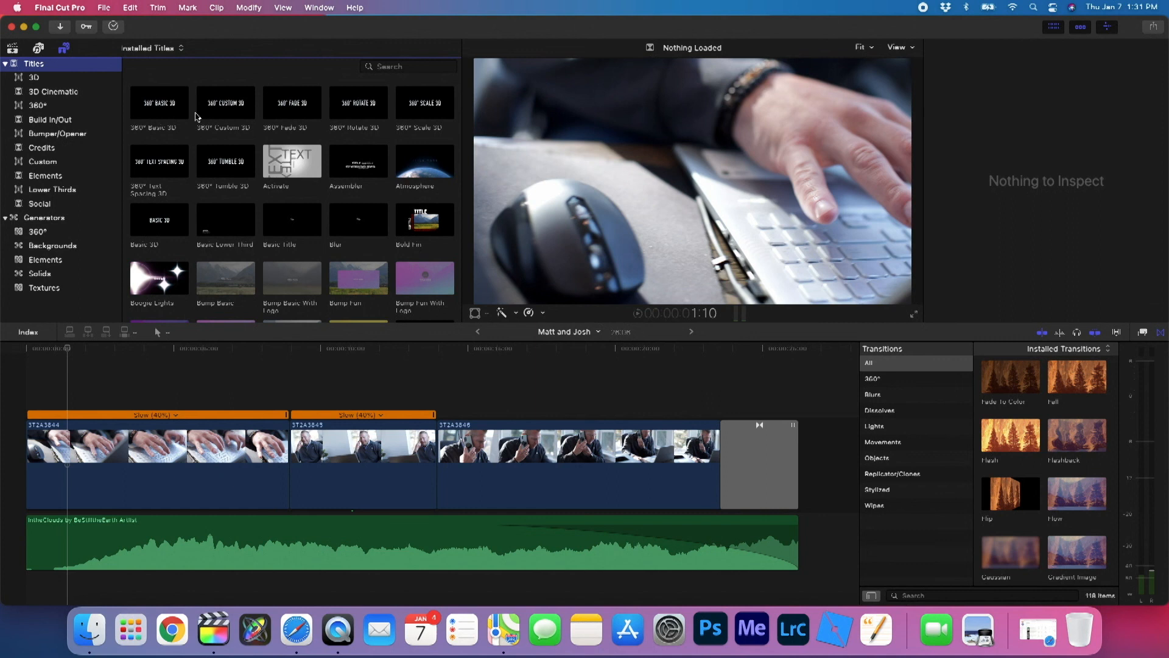
scroll(268, 234, down, 8)
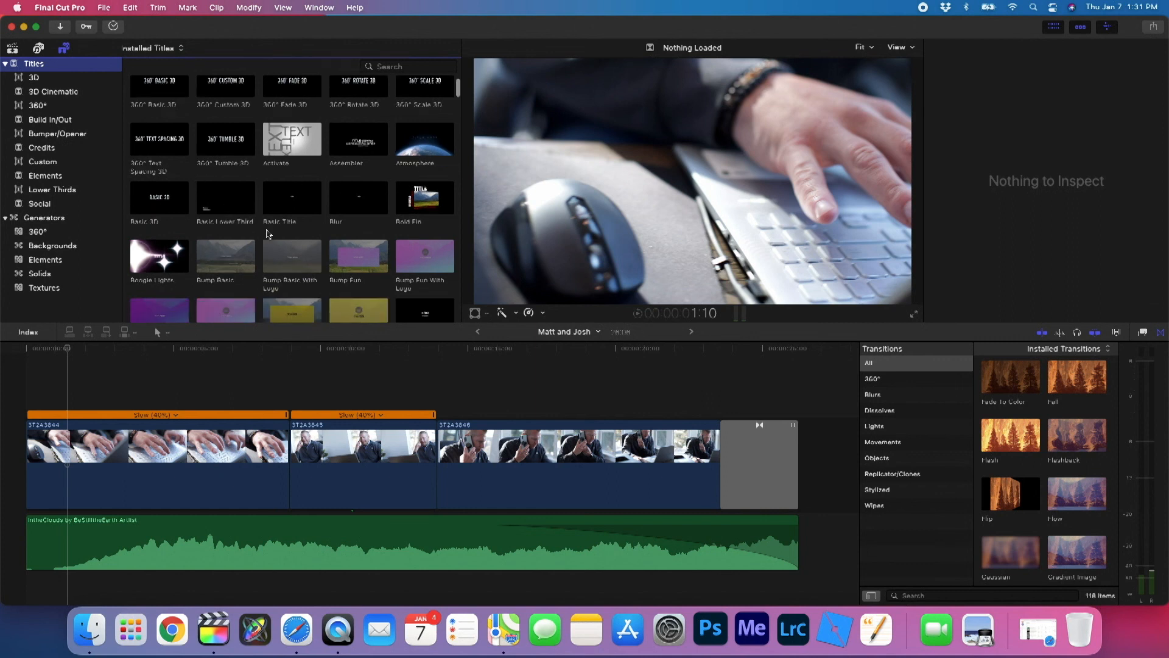
scroll(267, 233, down, 4)
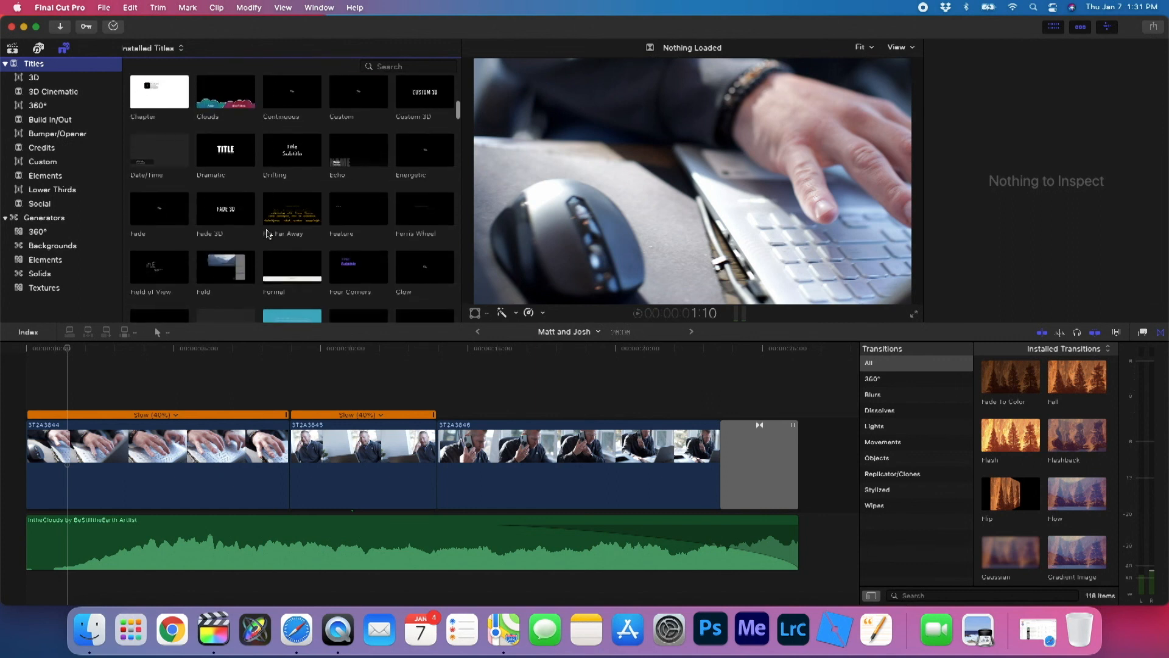
scroll(268, 233, up, 5)
Step: Preview the Custom, Bump Fun With Logo copy, Bump News With Logo and Boogie Lights titles
click(352, 170)
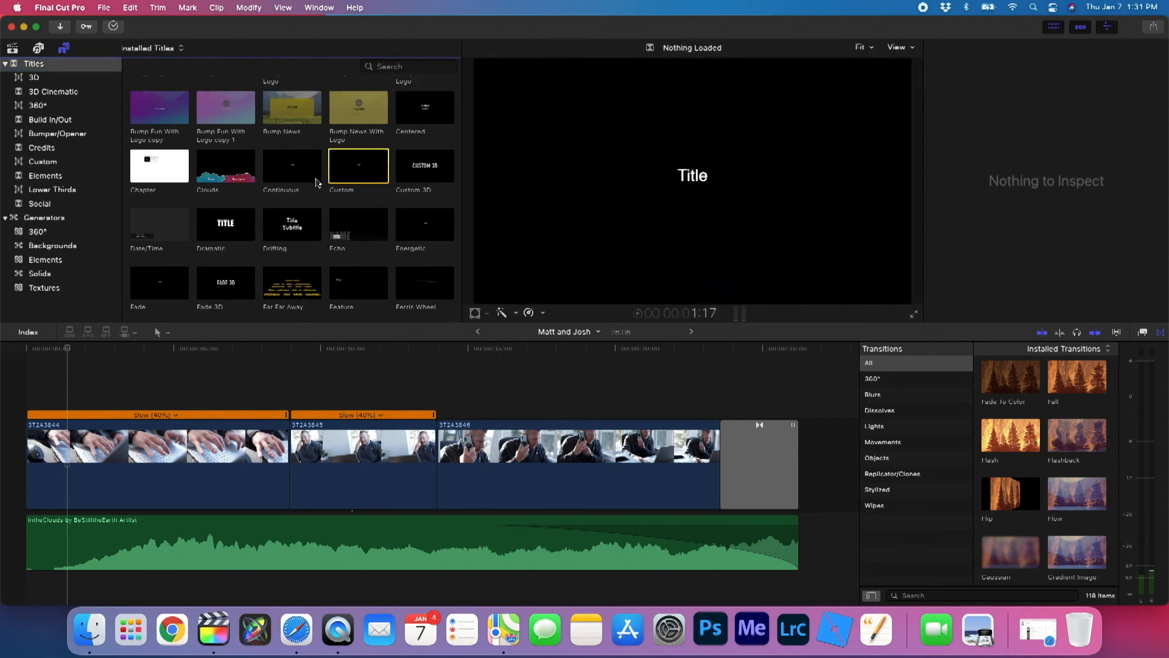
scroll(286, 183, up, 2)
click(167, 172)
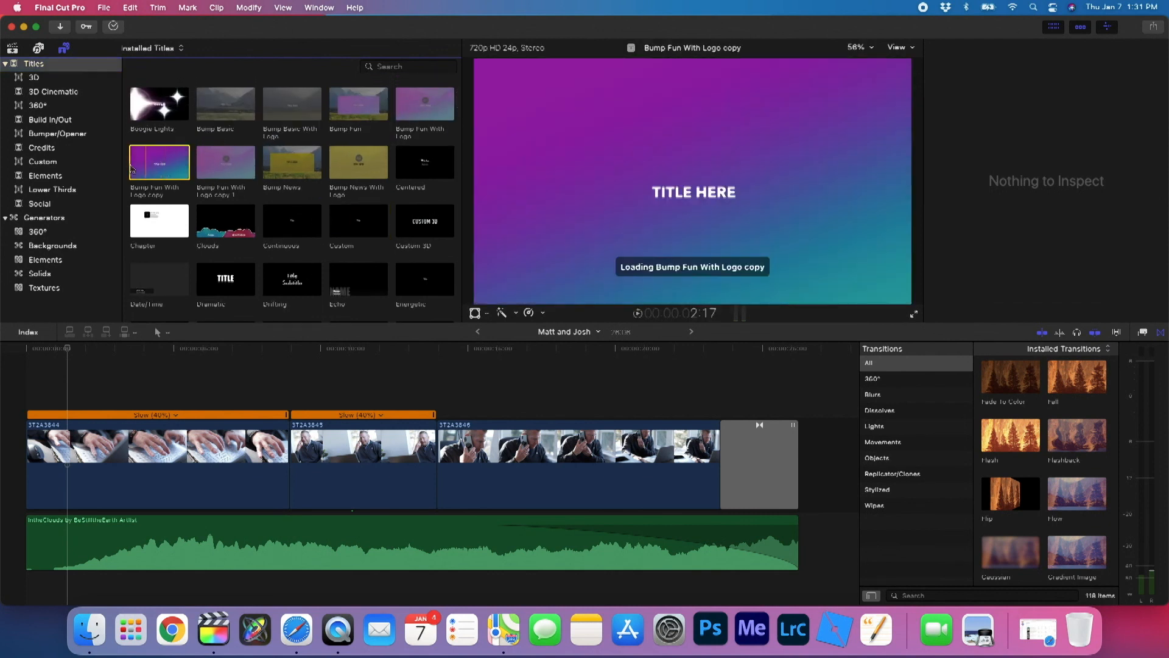
click(360, 163)
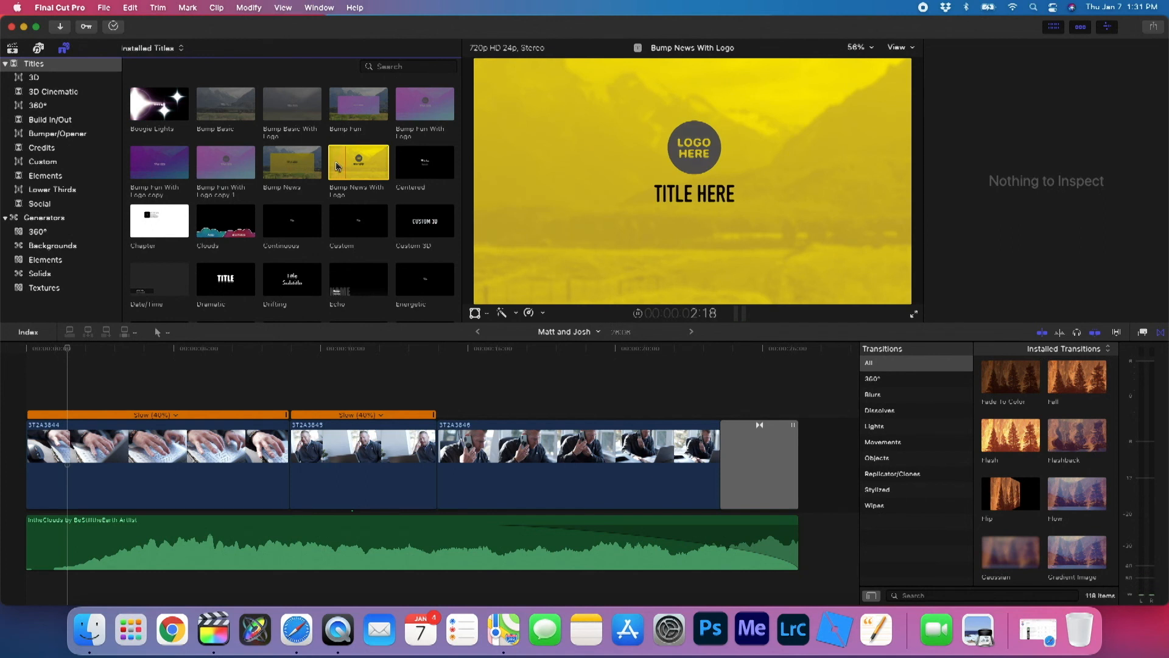
click(139, 100)
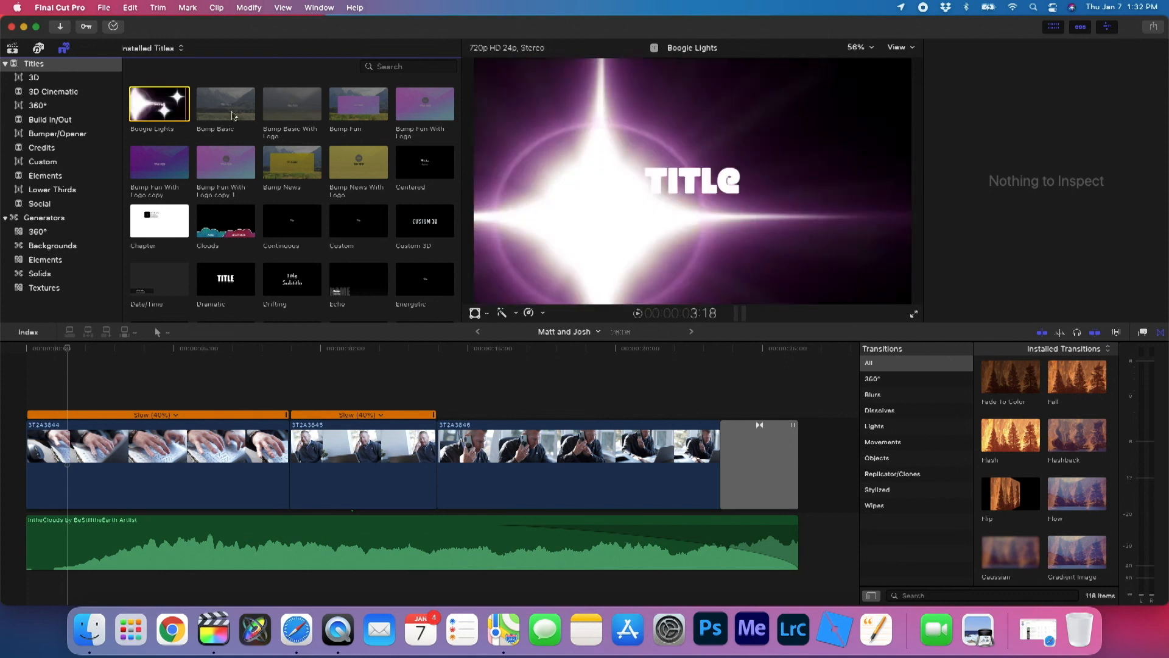
Step: Add the Custom title above the start of clip 3T2A3844
scroll(323, 129, down, 10)
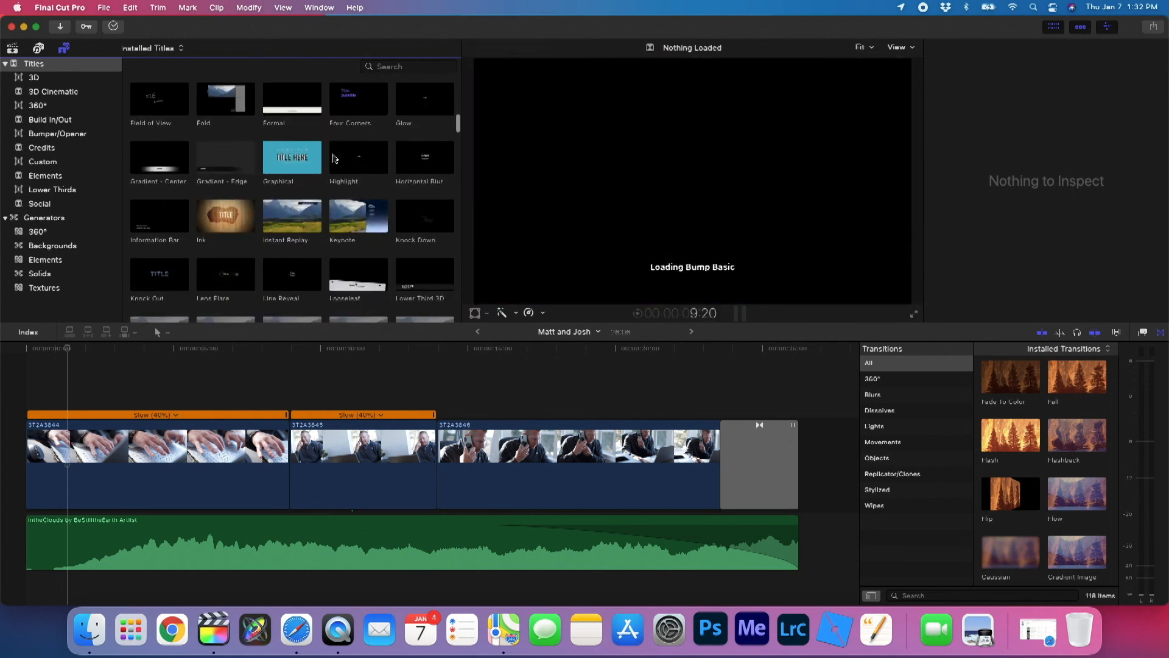
scroll(334, 158, up, 10)
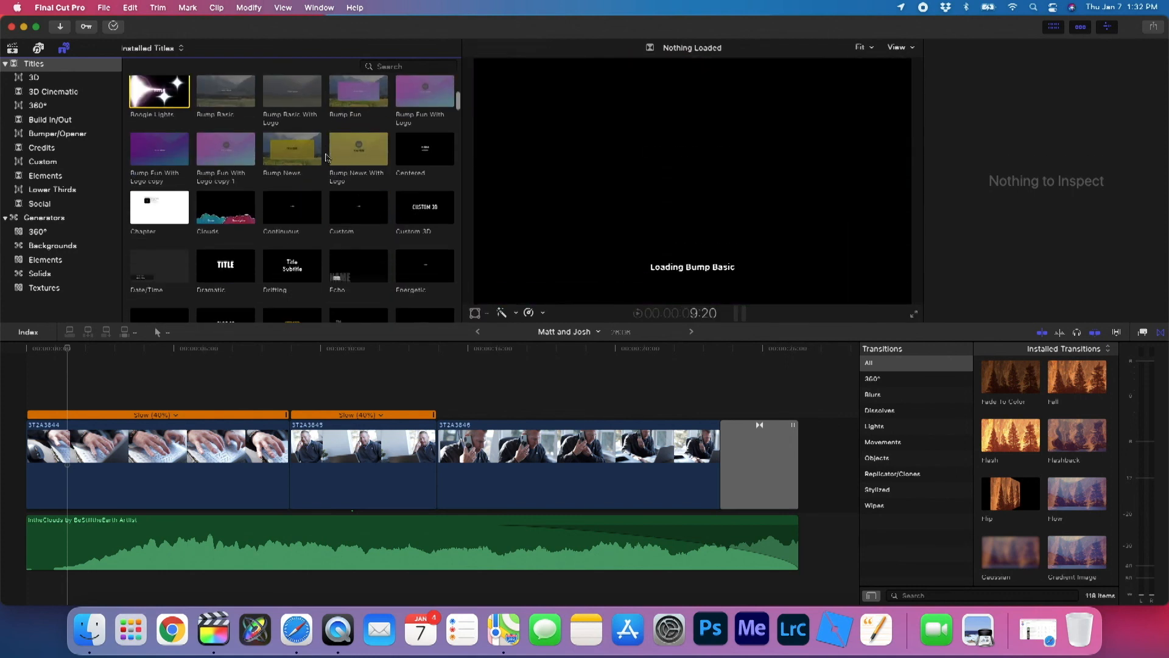
click(358, 204)
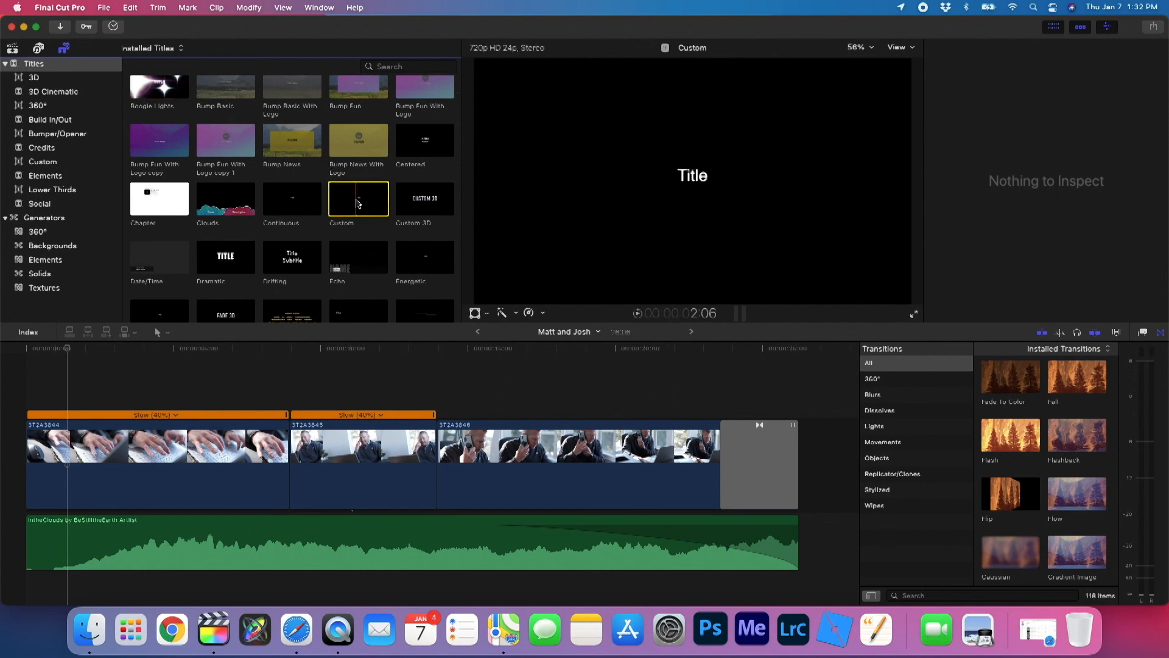
drag(360, 203, 102, 402)
click(175, 363)
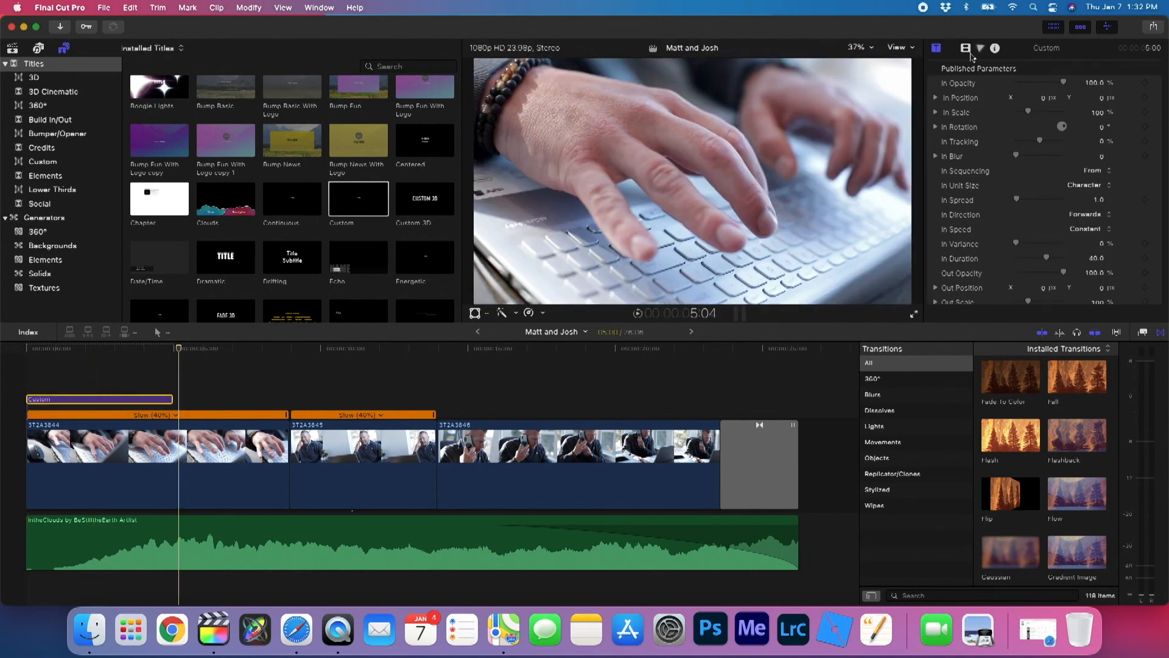
Step: Set the title's text to the subject's first name followed by "working" and show it at about 1:16
click(947, 48)
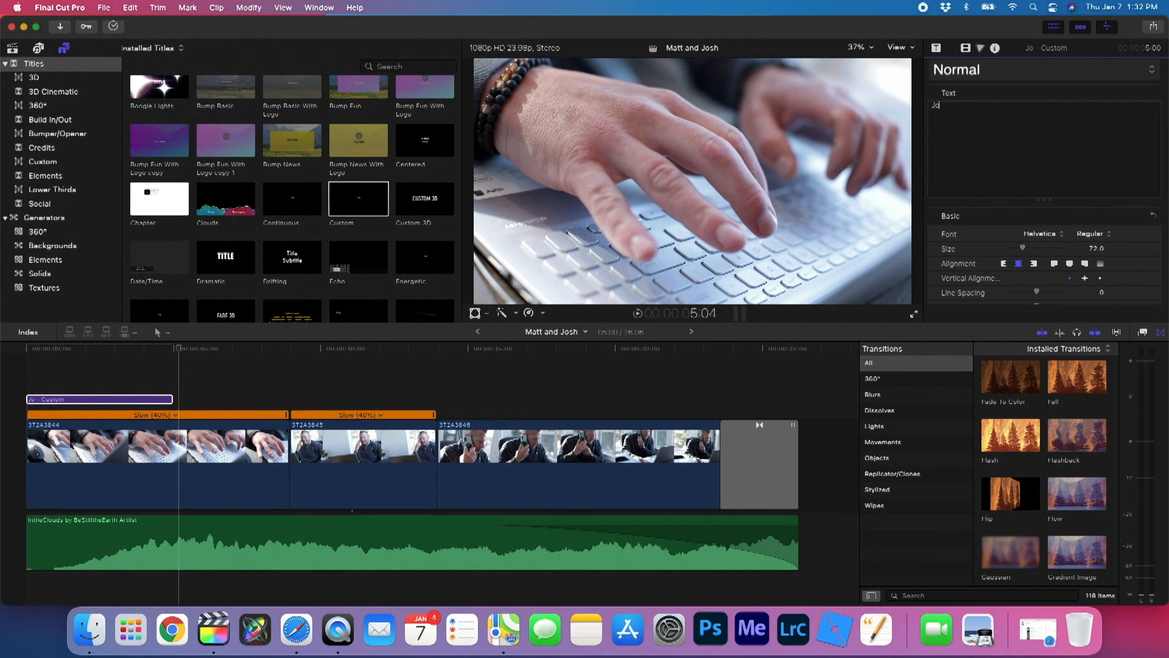
text(rking)
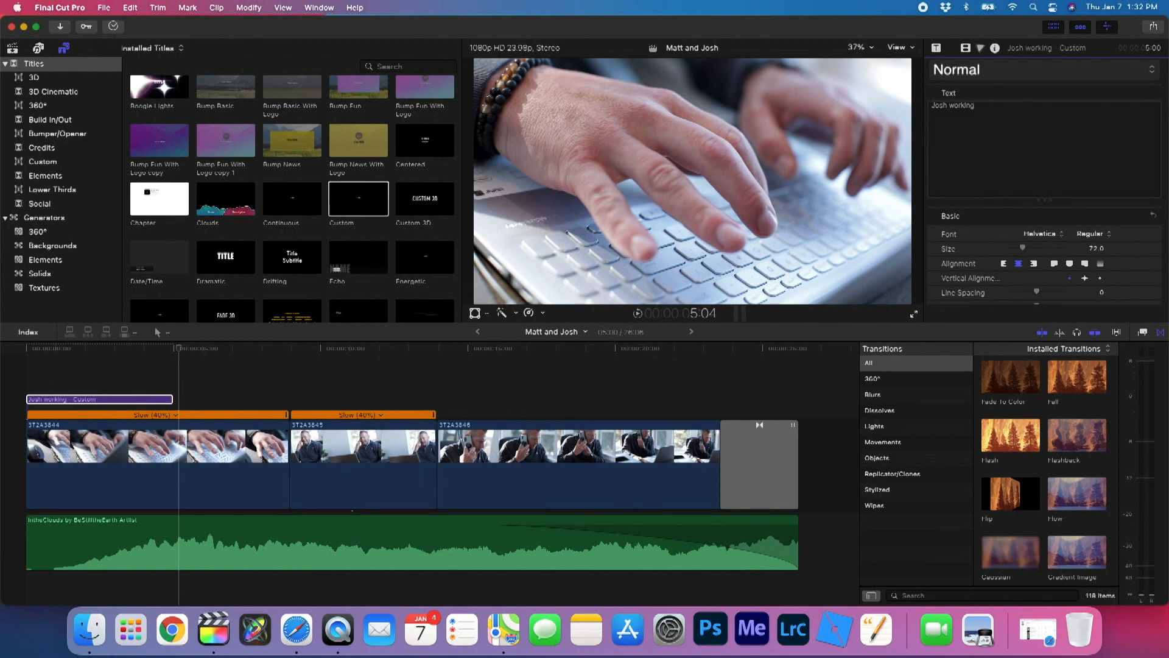
click(76, 350)
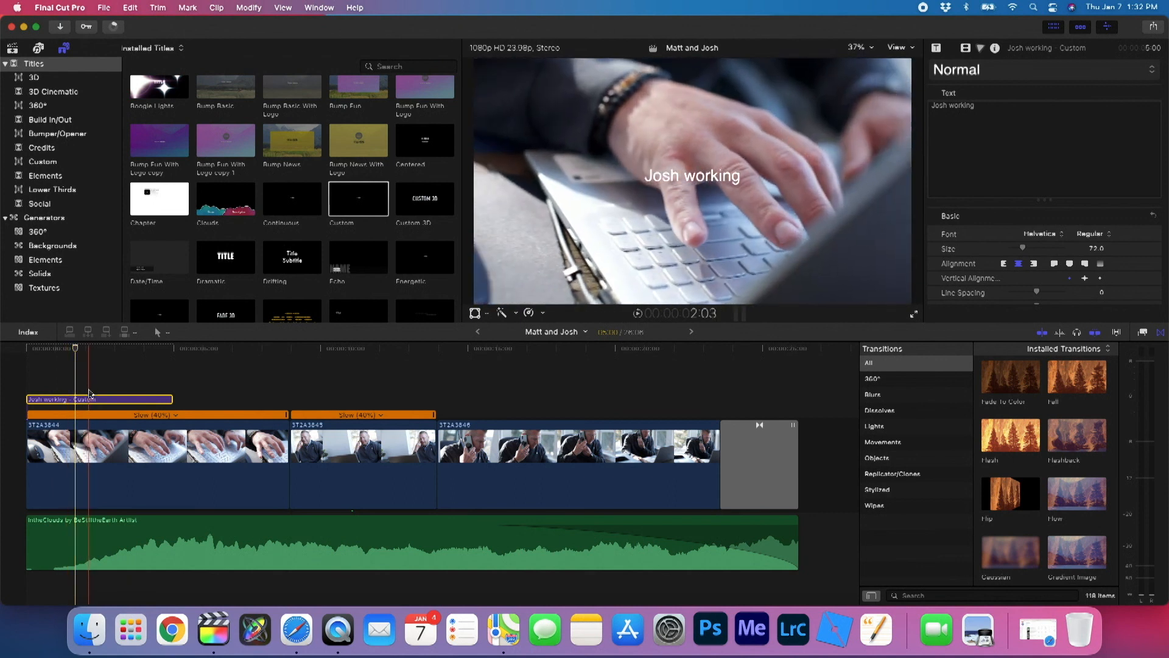
Step: Change the title's font to American Typewriter and enlarge its size to about 178
scroll(1046, 254, down, 2)
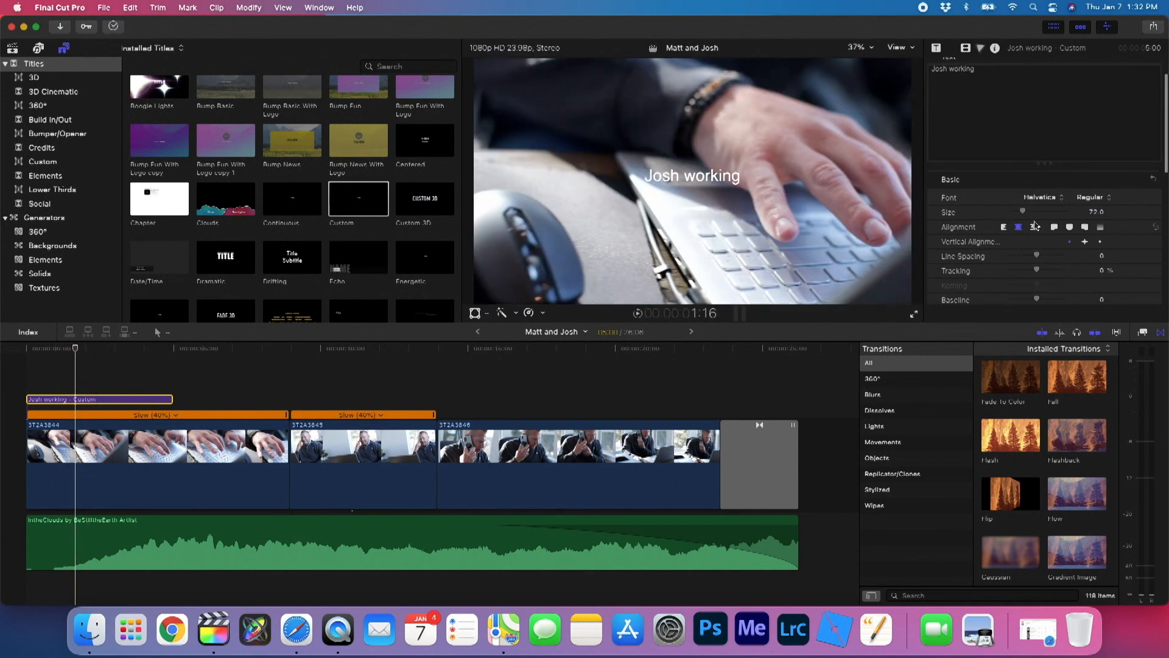
click(1039, 201)
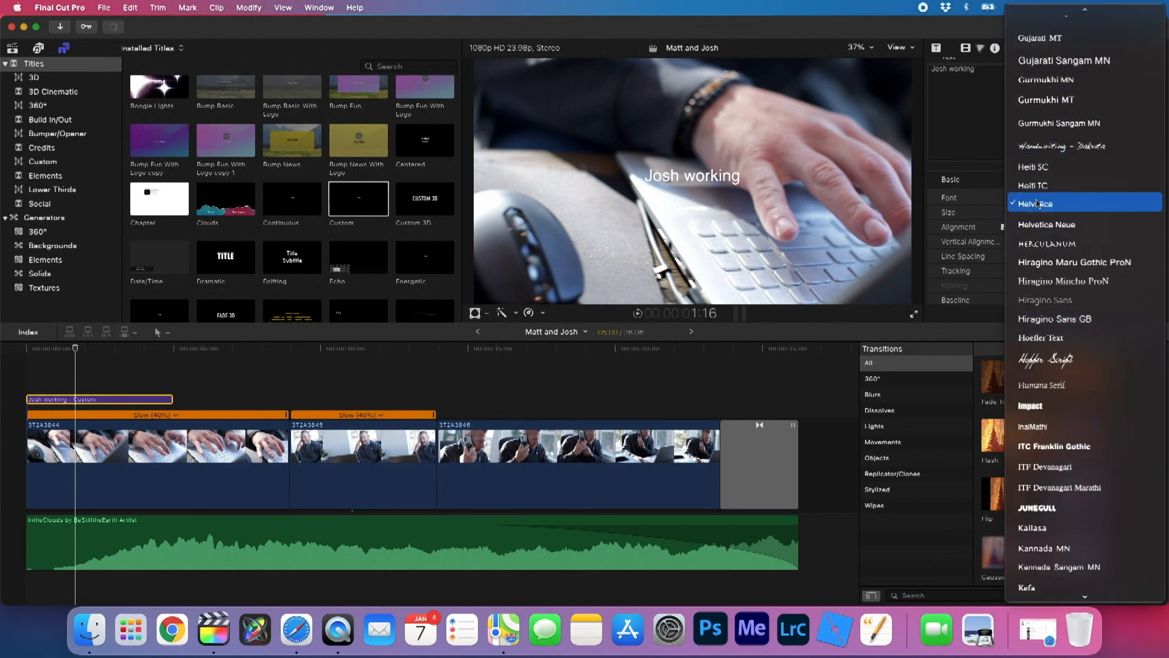
scroll(1038, 200, up, 10)
scroll(1038, 201, up, 10)
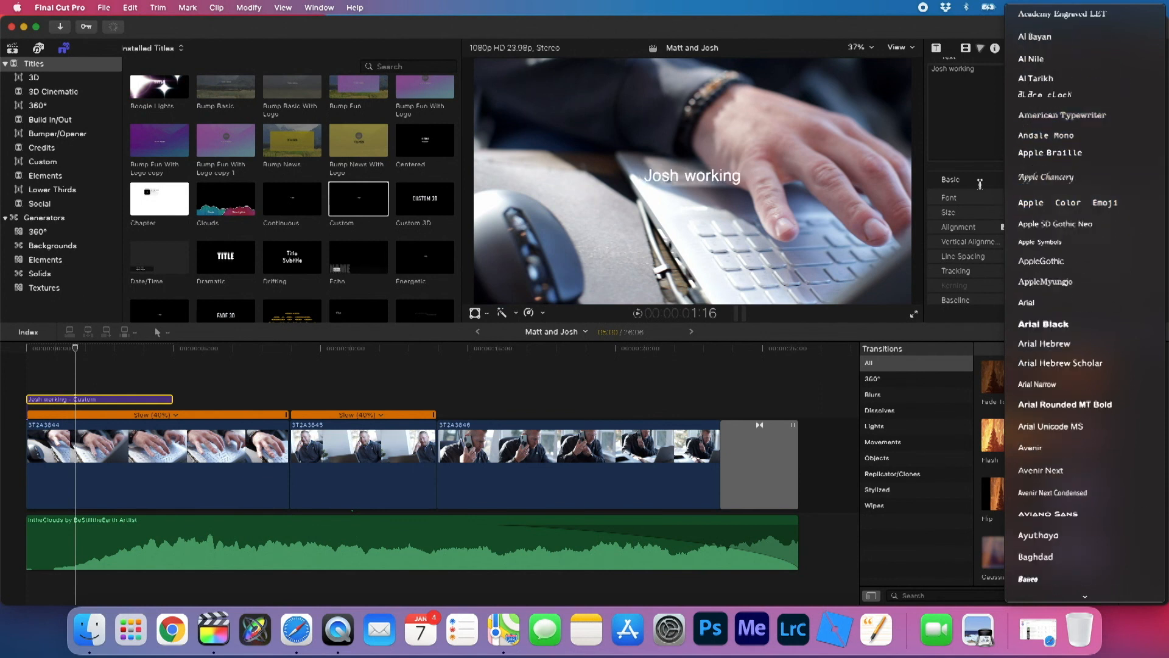
click(1038, 116)
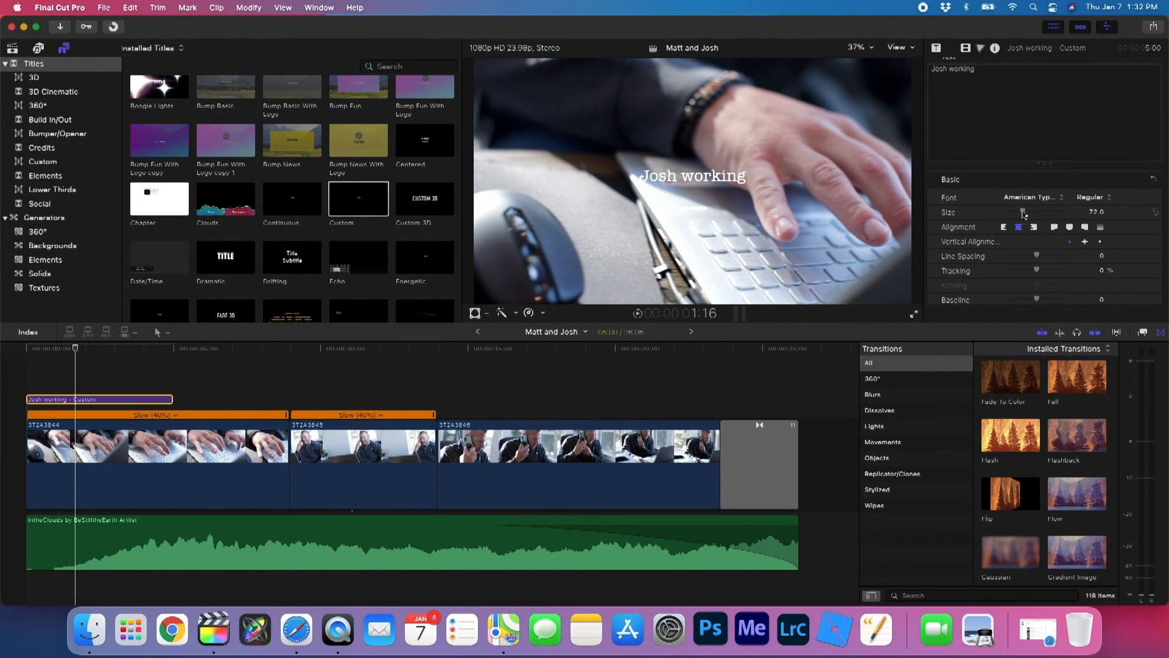
drag(1024, 213, 1042, 216)
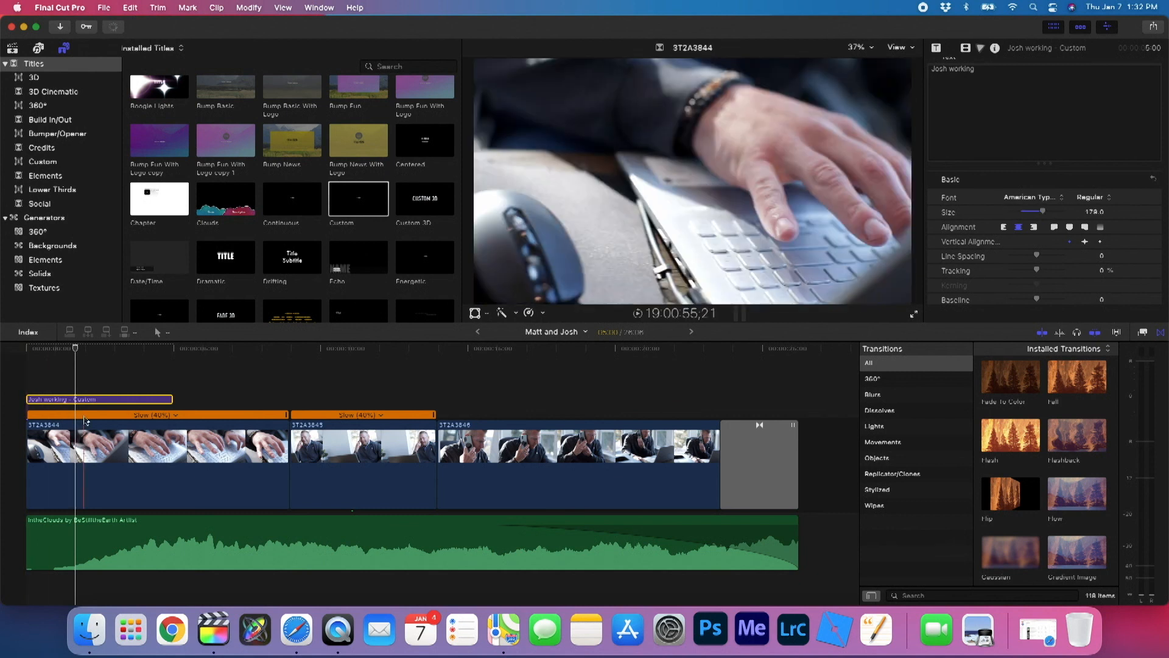
Step: Apply the Heavy 2D style to only the letters "king" in the title text
triple_click(1012, 77)
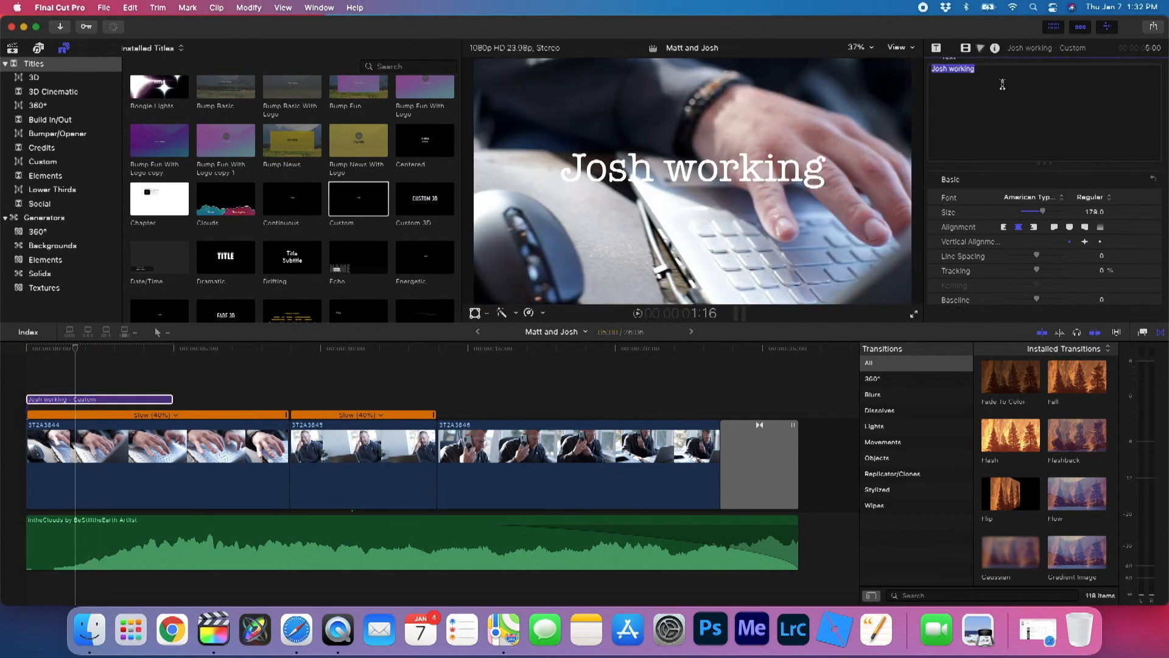
click(982, 74)
drag(978, 72, 946, 71)
scroll(974, 82, up, 2)
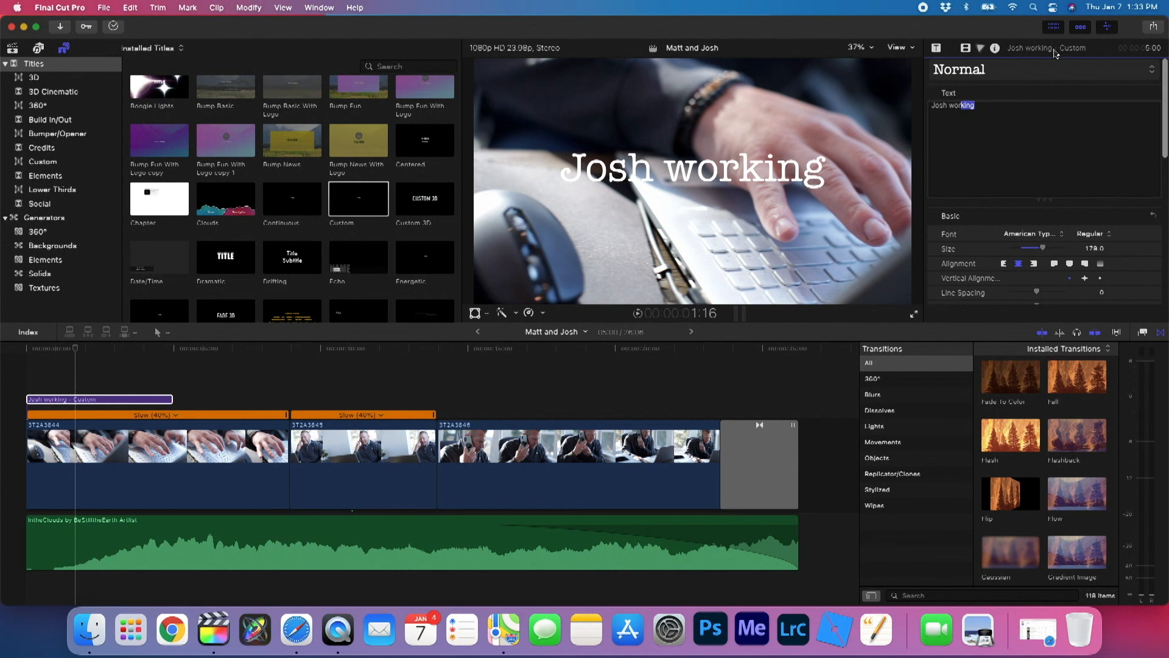
click(1056, 74)
mouse_move(969, 118)
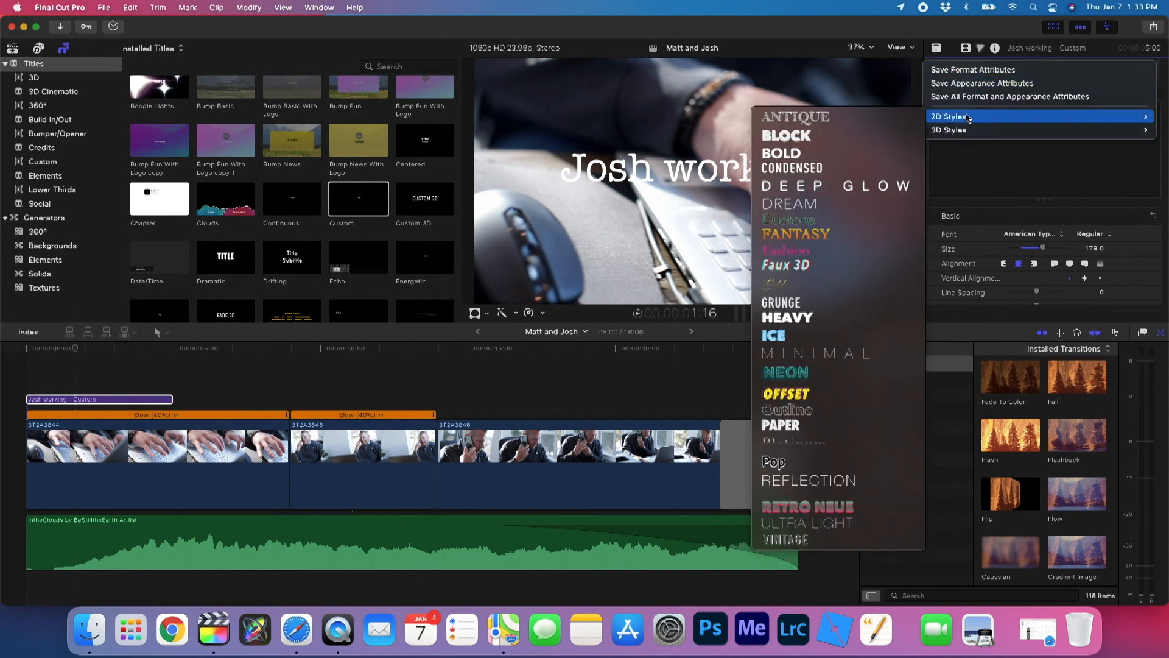
click(797, 318)
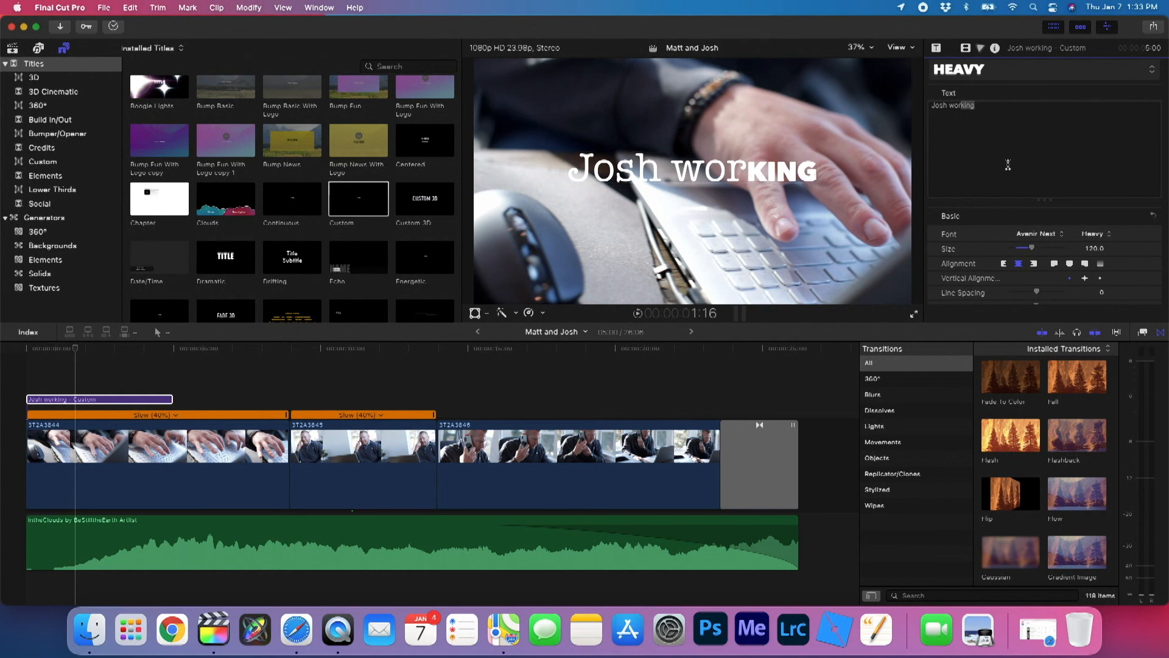
Step: Apply the Heavy 2D style to the first name in the title text
drag(948, 107, 929, 108)
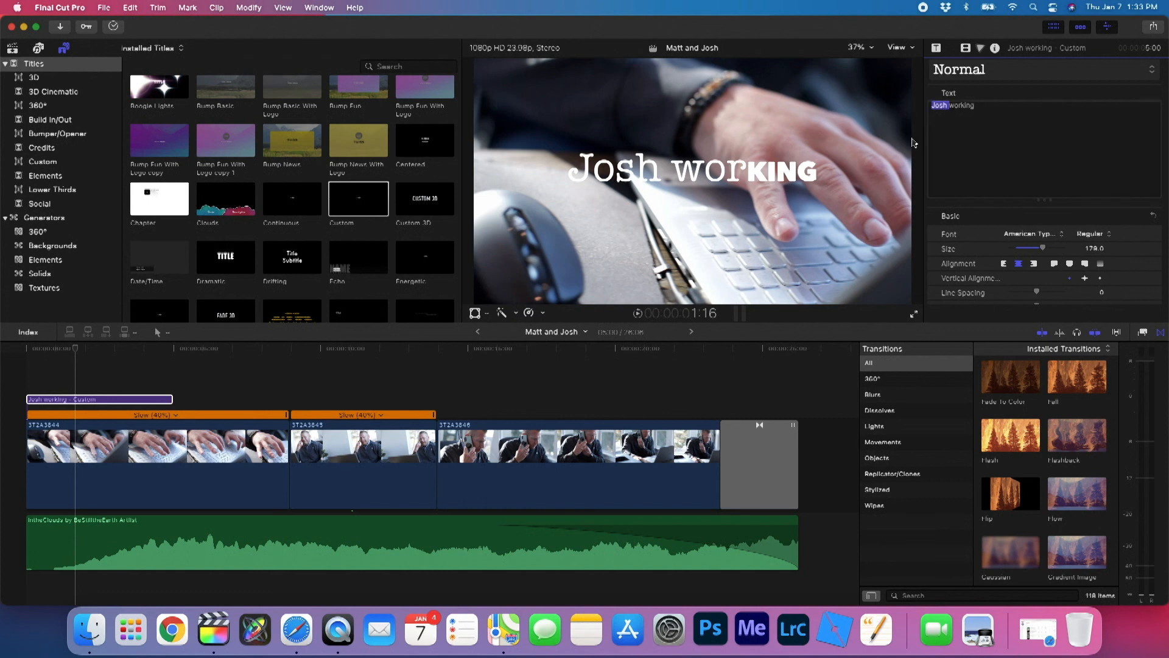
click(948, 106)
drag(947, 107, 918, 110)
click(1006, 76)
mouse_move(977, 121)
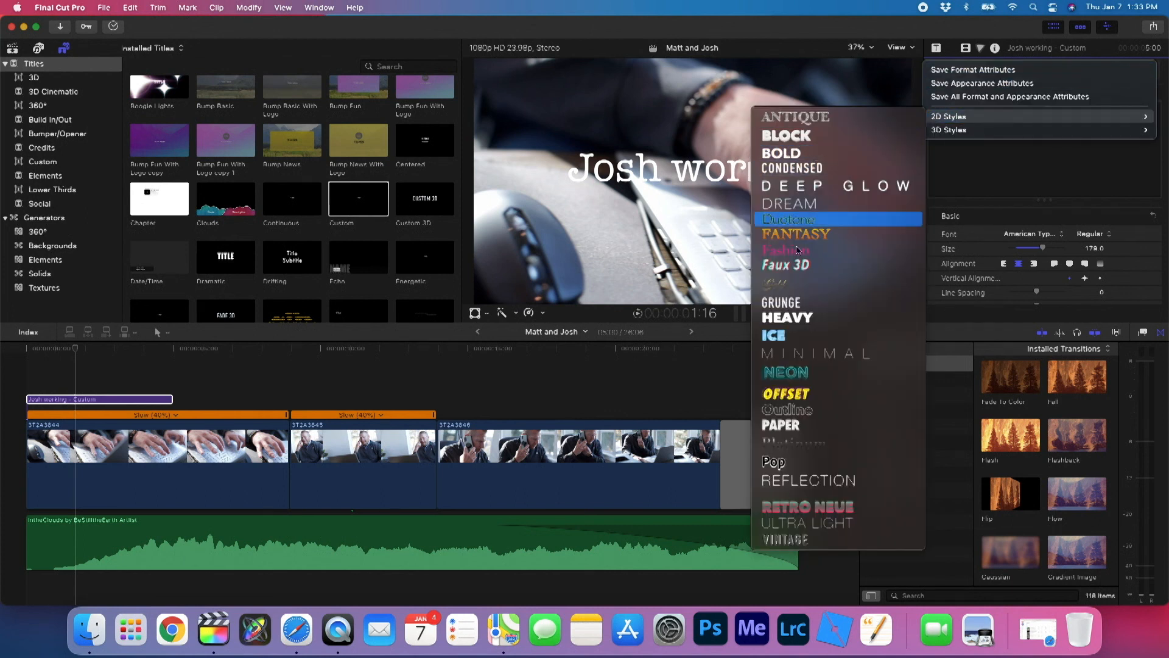
click(782, 318)
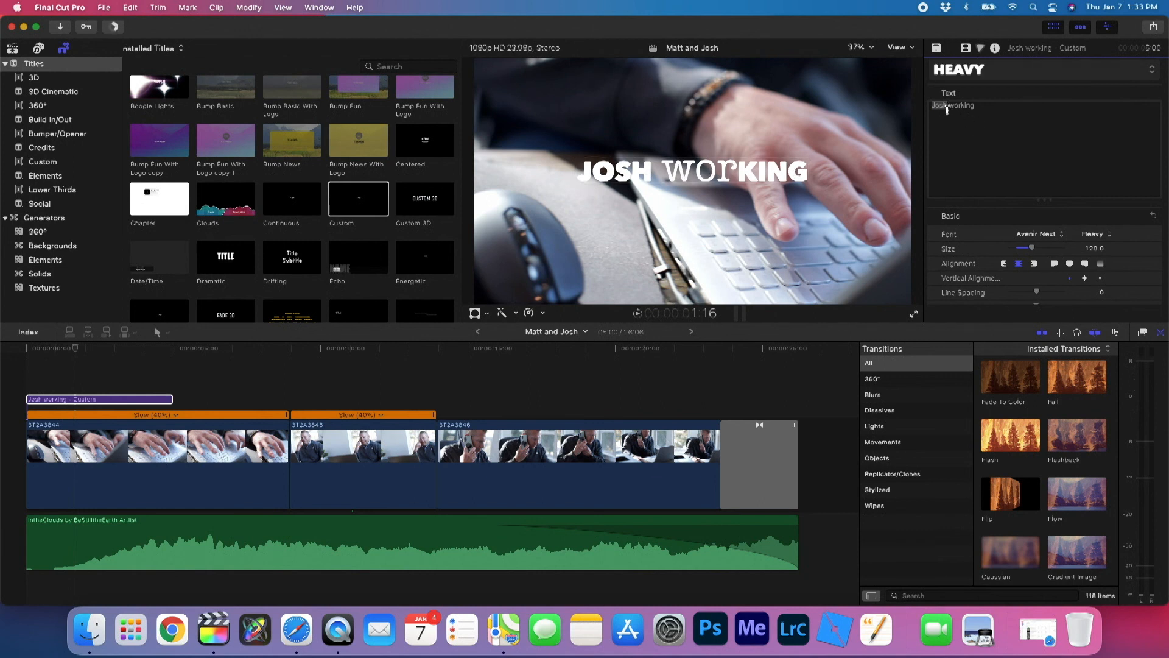
Step: Reduce the size of the letters "wor" in the title to about 91
drag(962, 106, 953, 106)
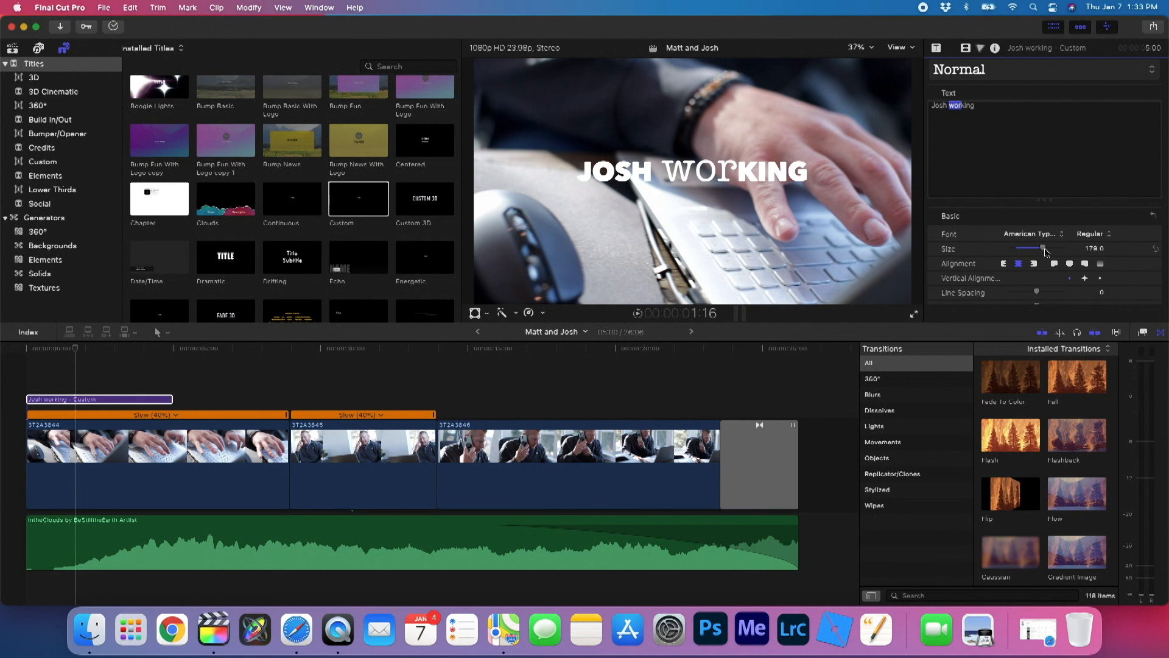
drag(1043, 248, 1026, 250)
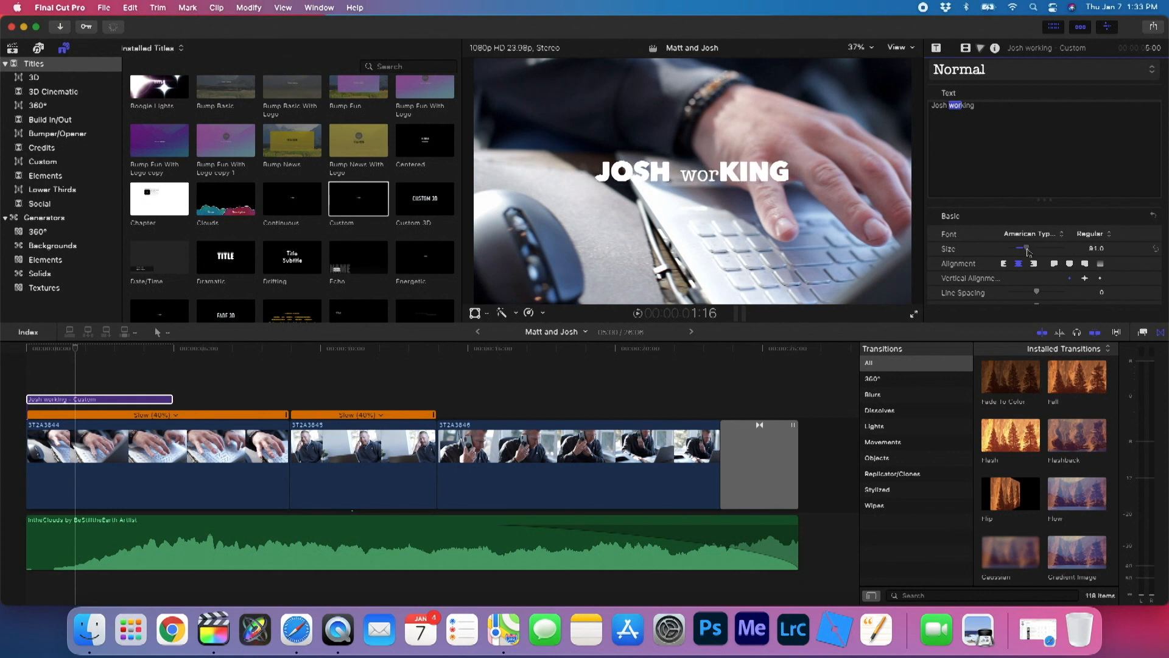
Step: Adjust the baseline and tracking of the whole title text and look through its position, rotation and scale settings
triple_click(1007, 105)
scroll(1028, 268, down, 1)
scroll(1029, 271, down, 2)
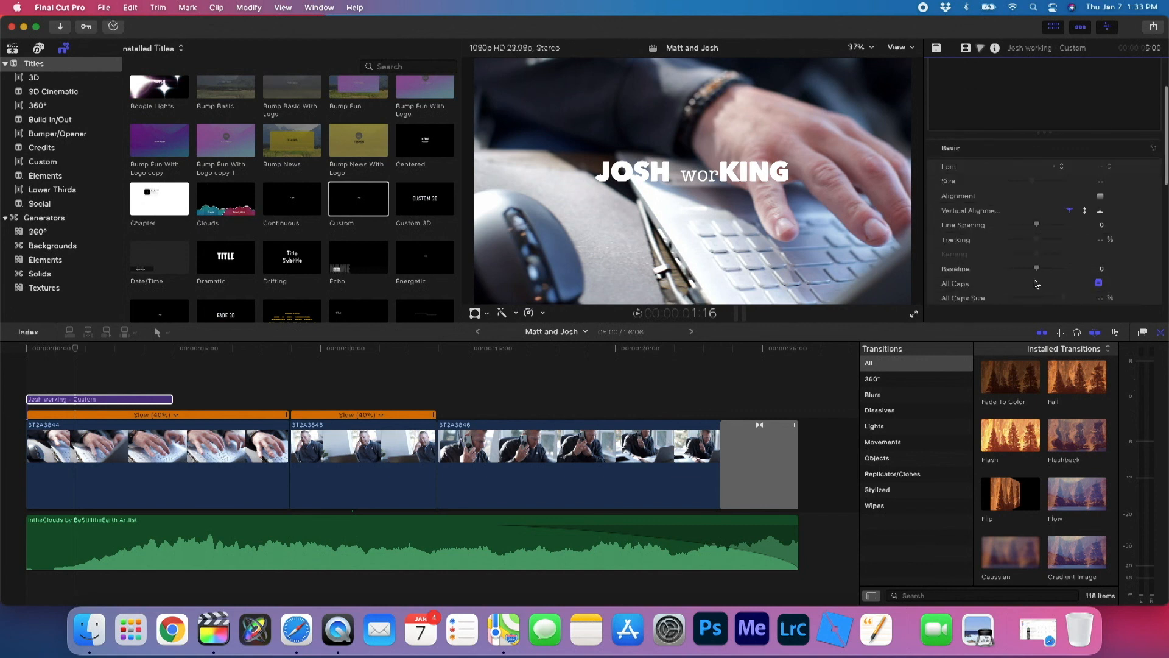
scroll(1038, 234, down, 1)
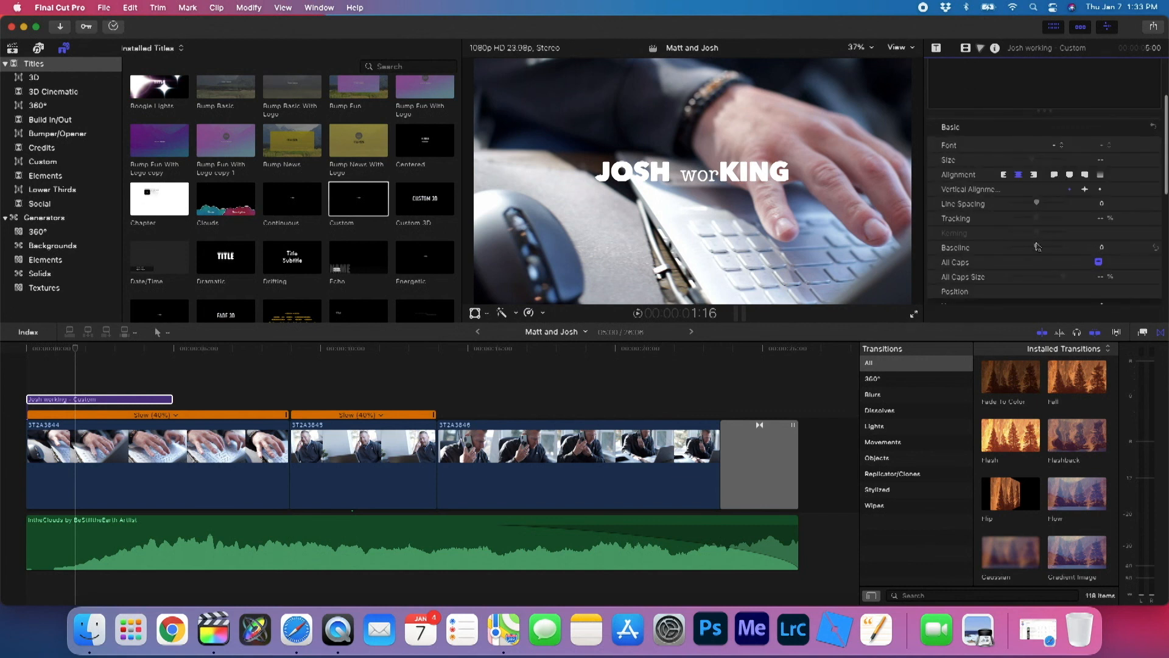
drag(1037, 249, 1035, 249)
mouse_move(1102, 223)
mouse_down()
mouse_move(1117, 223)
mouse_move(1093, 223)
mouse_move(1100, 216)
mouse_up()
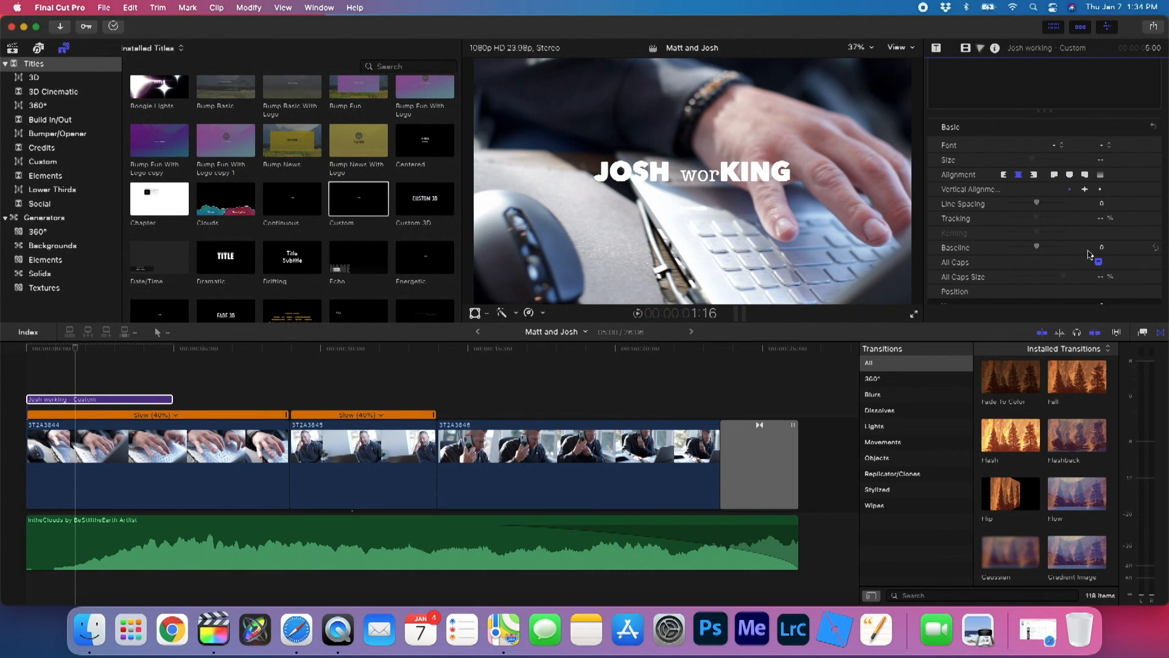
scroll(1035, 256, down, 5)
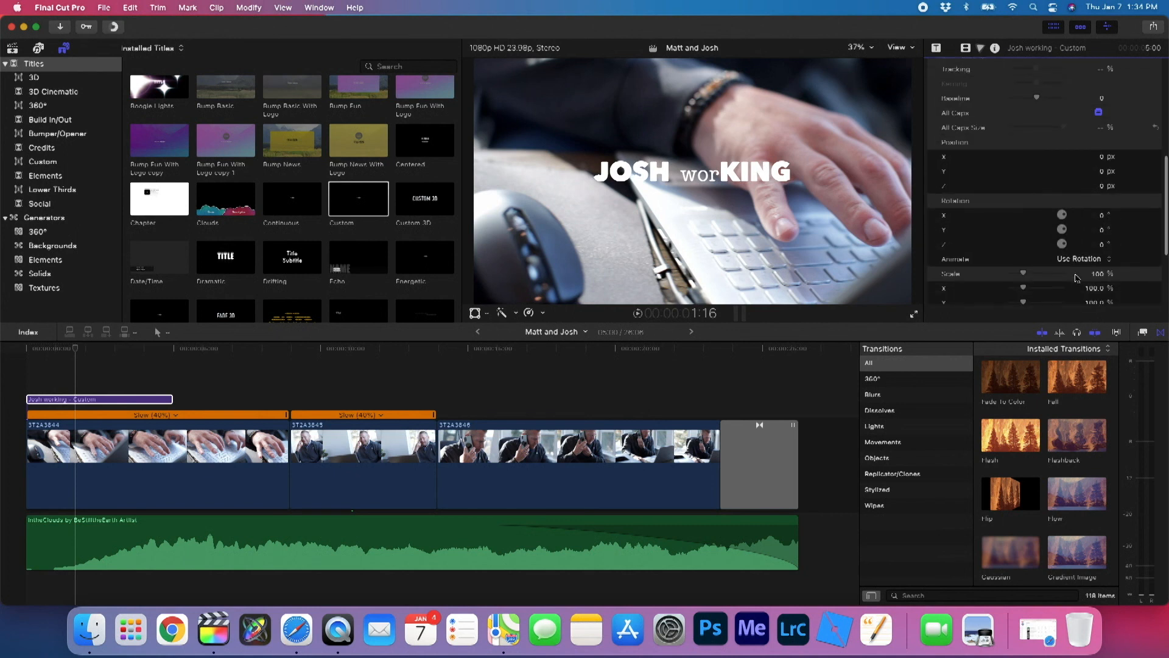
scroll(1054, 247, up, 10)
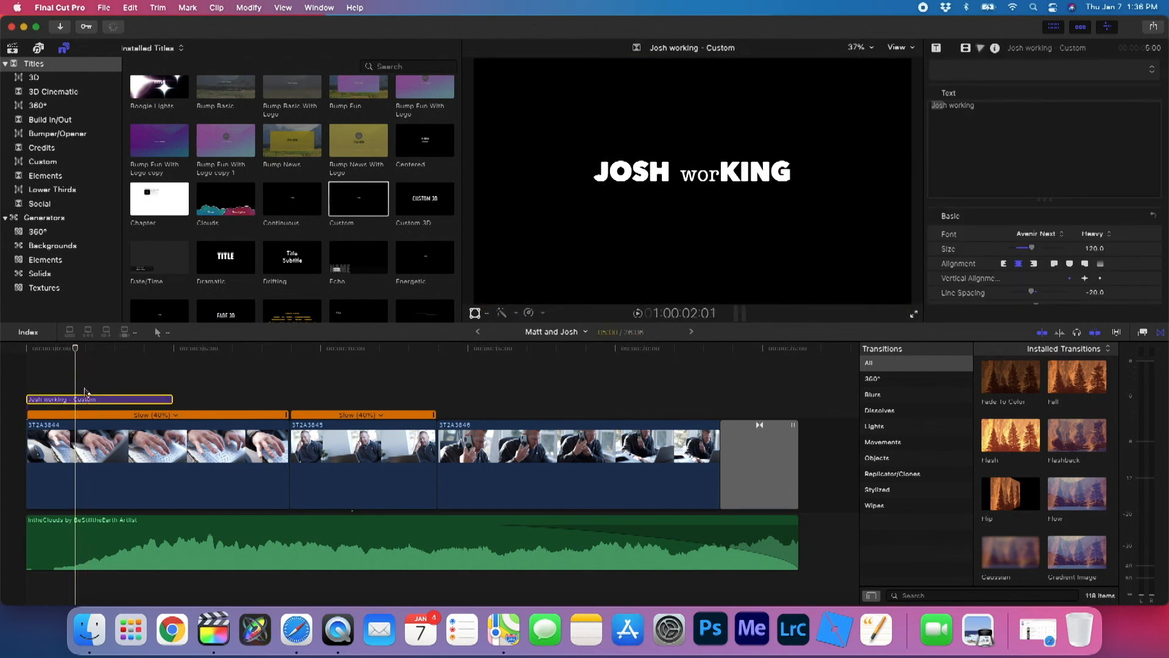
Step: Try splitting the title at 1:16 and removing its first part
key(cmd+b)
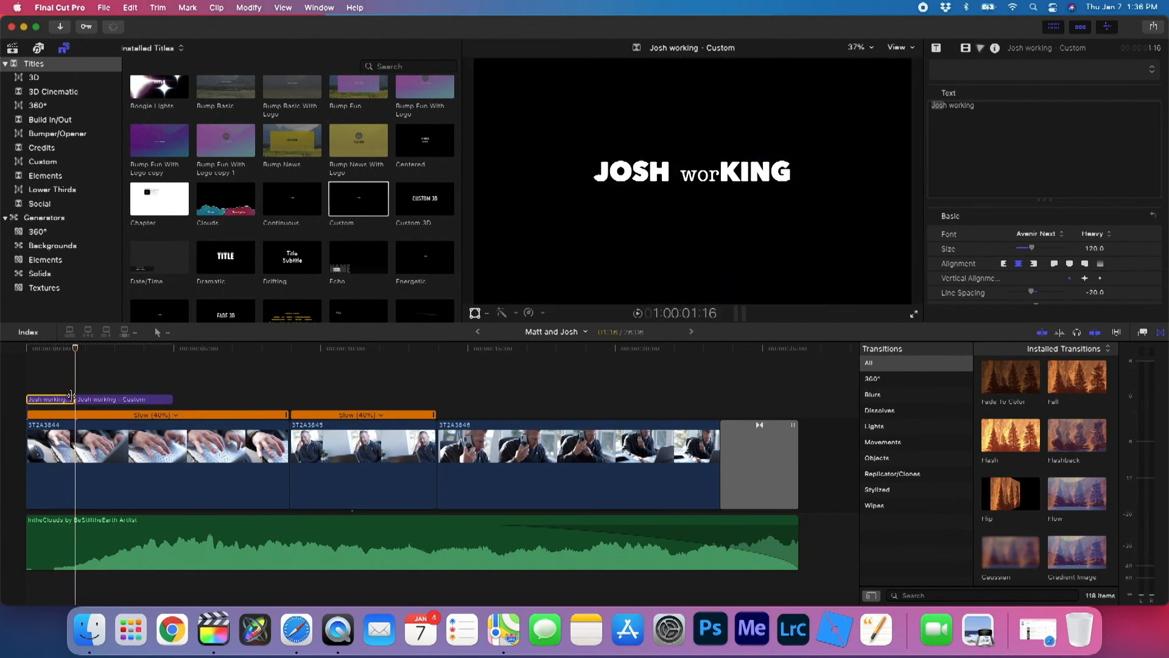
click(98, 402)
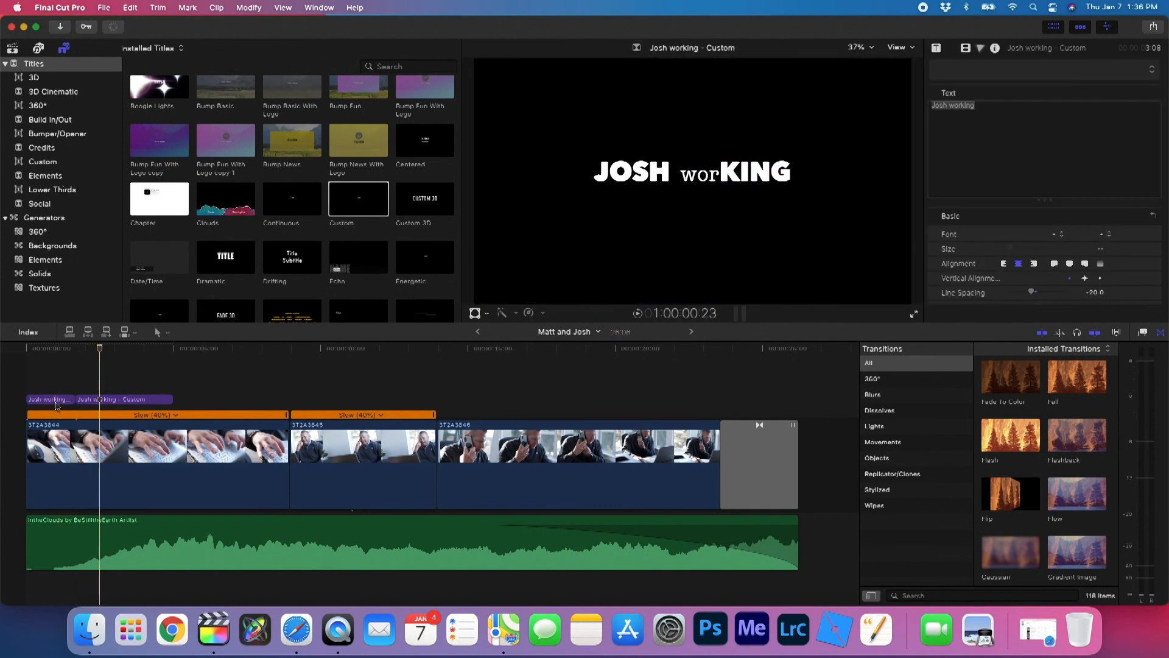
drag(54, 400, 28, 402)
key(Delete)
Step: Stack a copy of the title above the original at the timeline start and delete "working" from the copy's text
drag(90, 384, 173, 384)
click(69, 384)
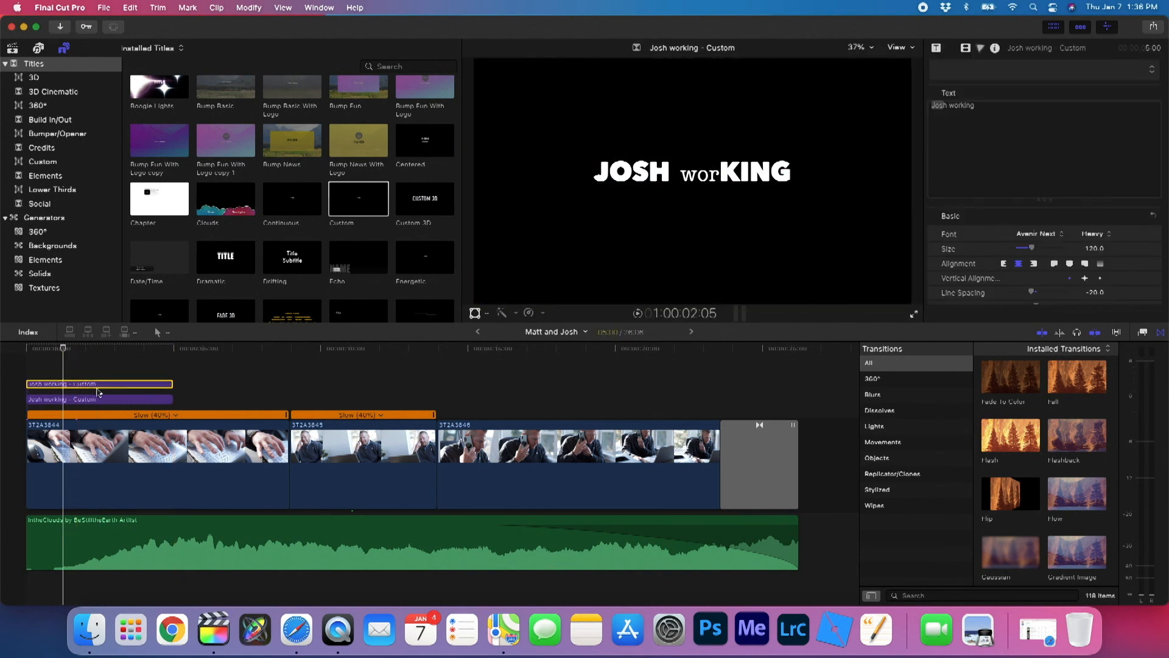
drag(974, 105, 949, 106)
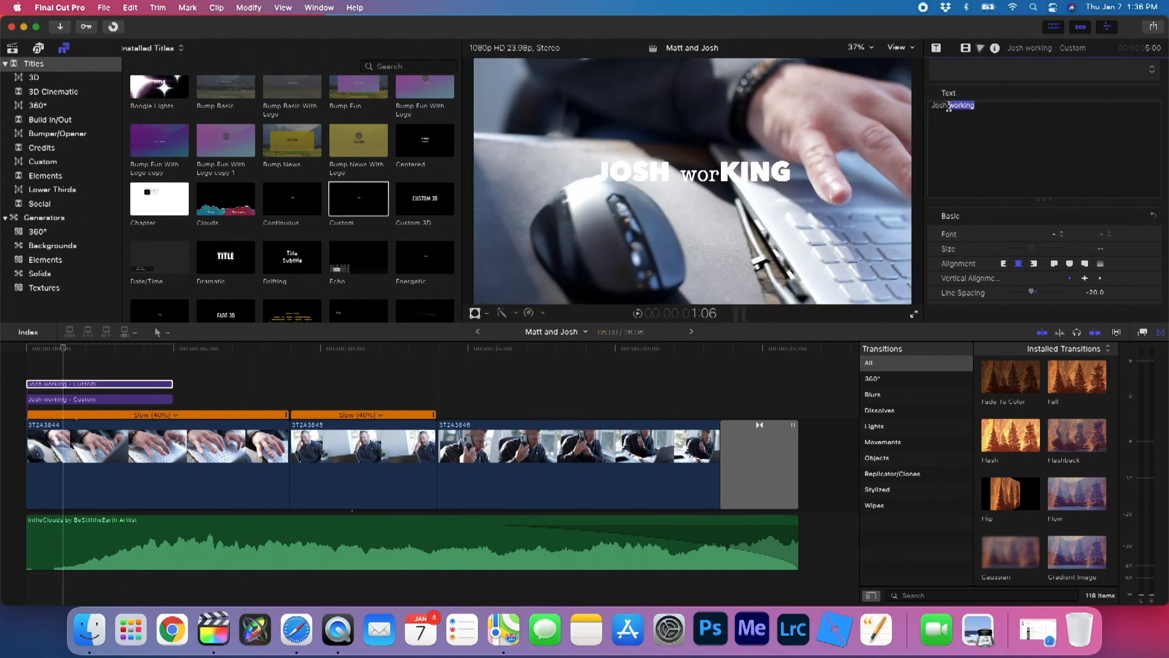
key(BackSpace)
Step: Delete the first name from the lower title so that it reads only "working", and select the upper title
click(101, 397)
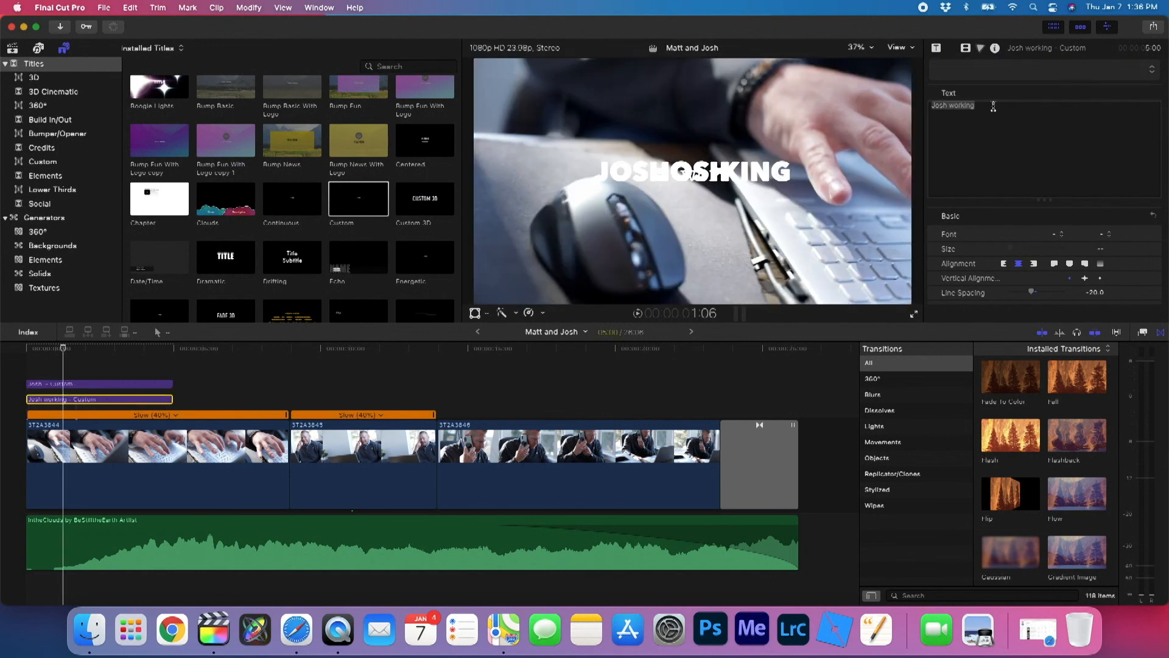
drag(978, 107, 849, 112)
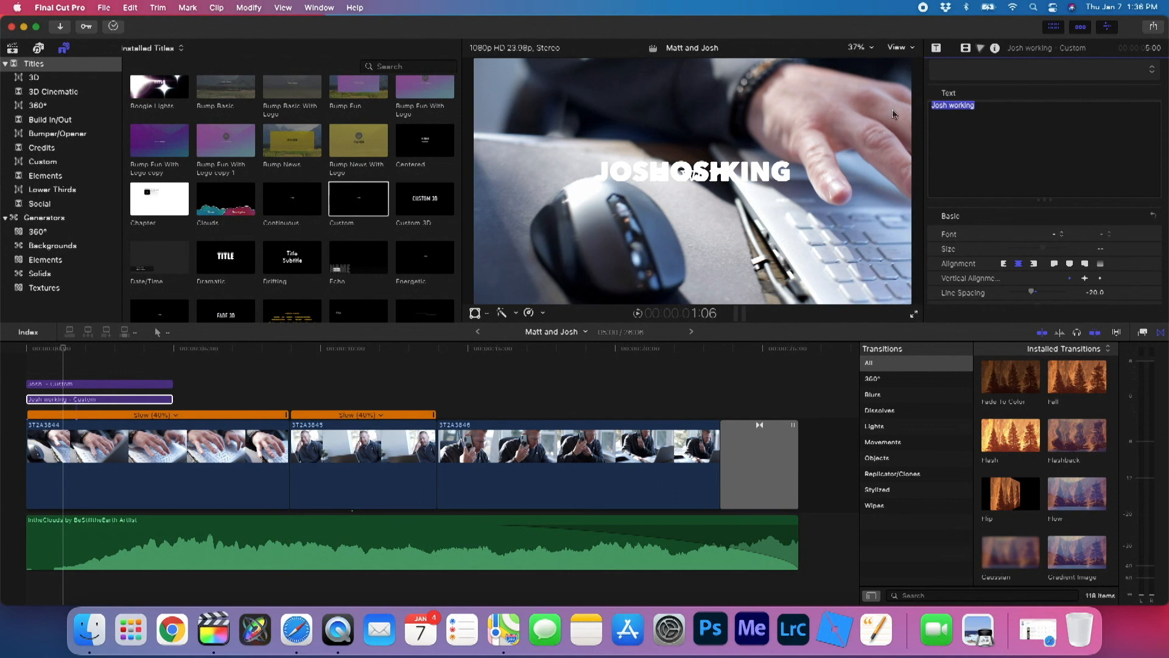
click(948, 104)
drag(948, 104, 921, 105)
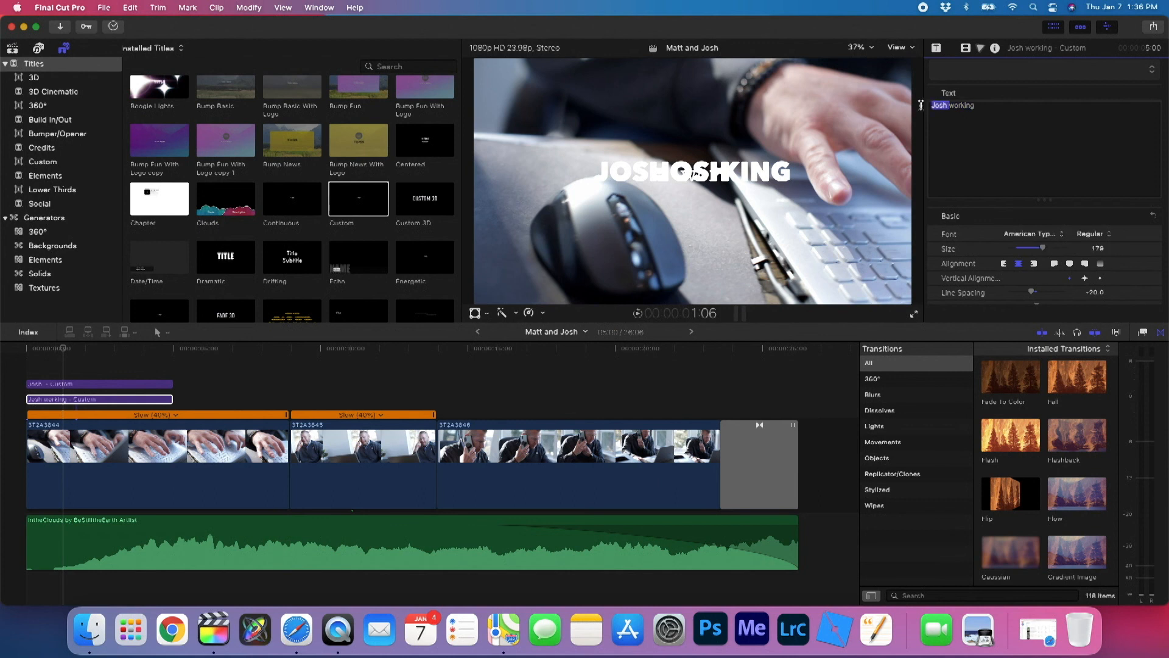
key(BackSpace)
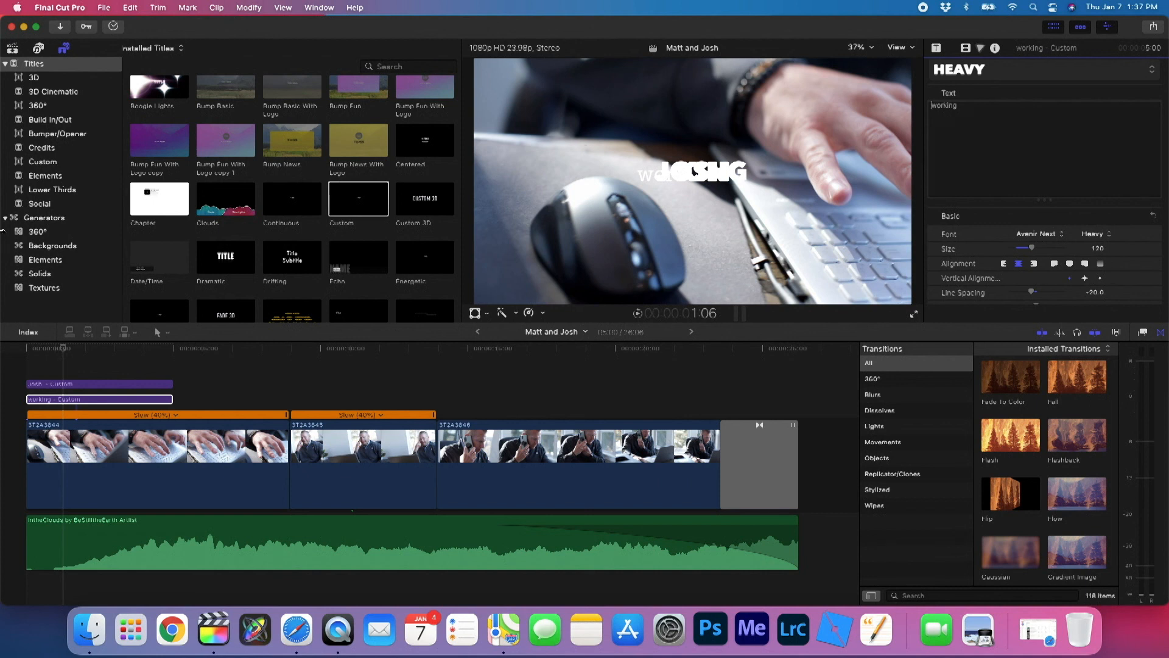
click(90, 384)
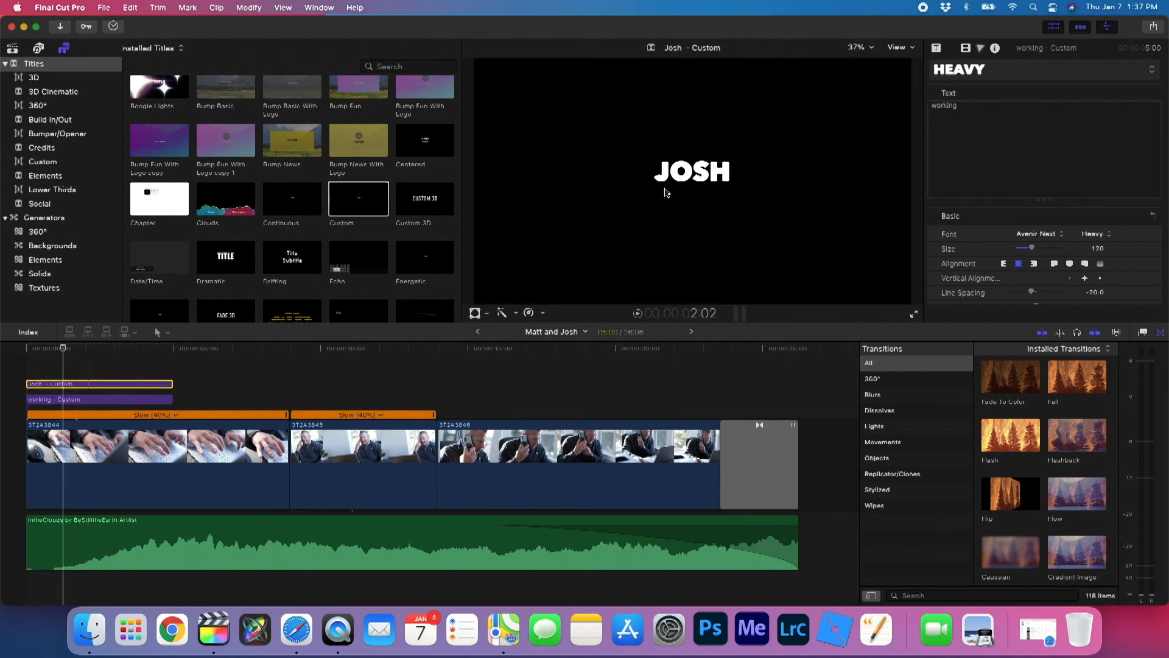
Step: Reposition both titles in the frame so the name sits closely above and slightly left of "working"
drag(694, 175, 638, 162)
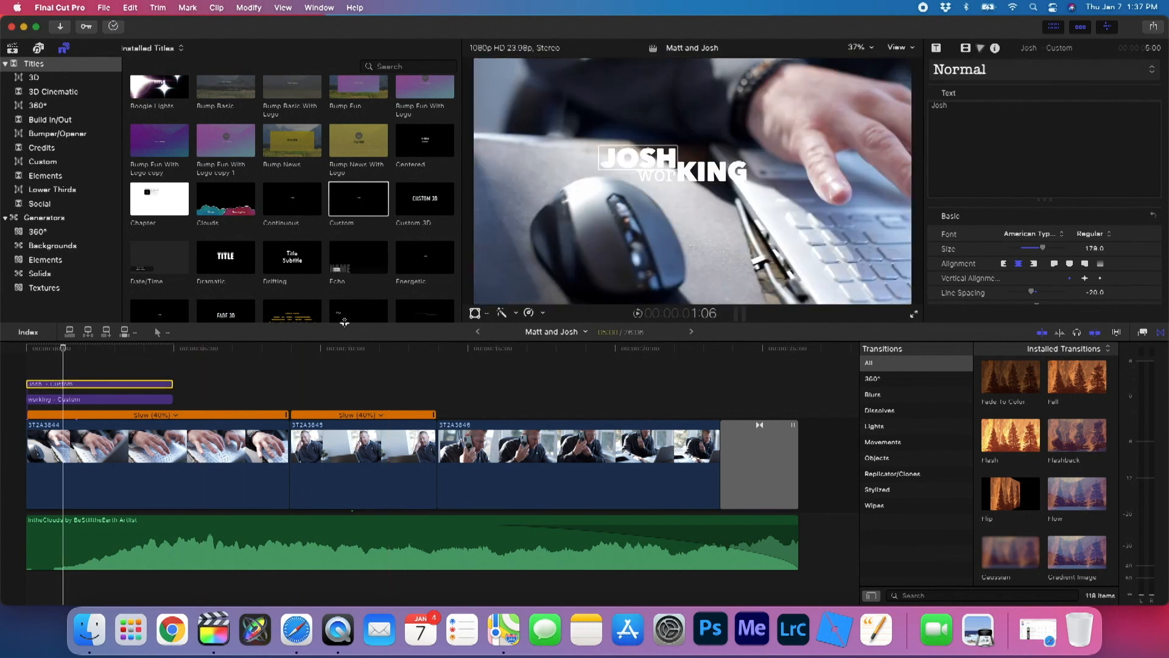
click(215, 372)
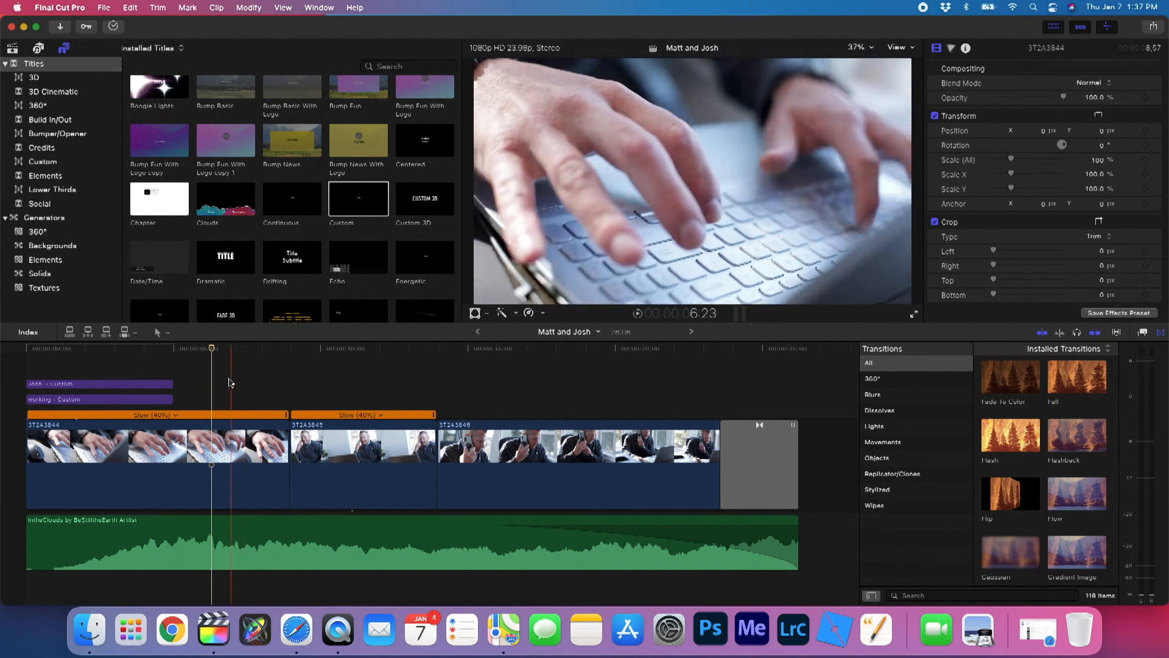
click(97, 398)
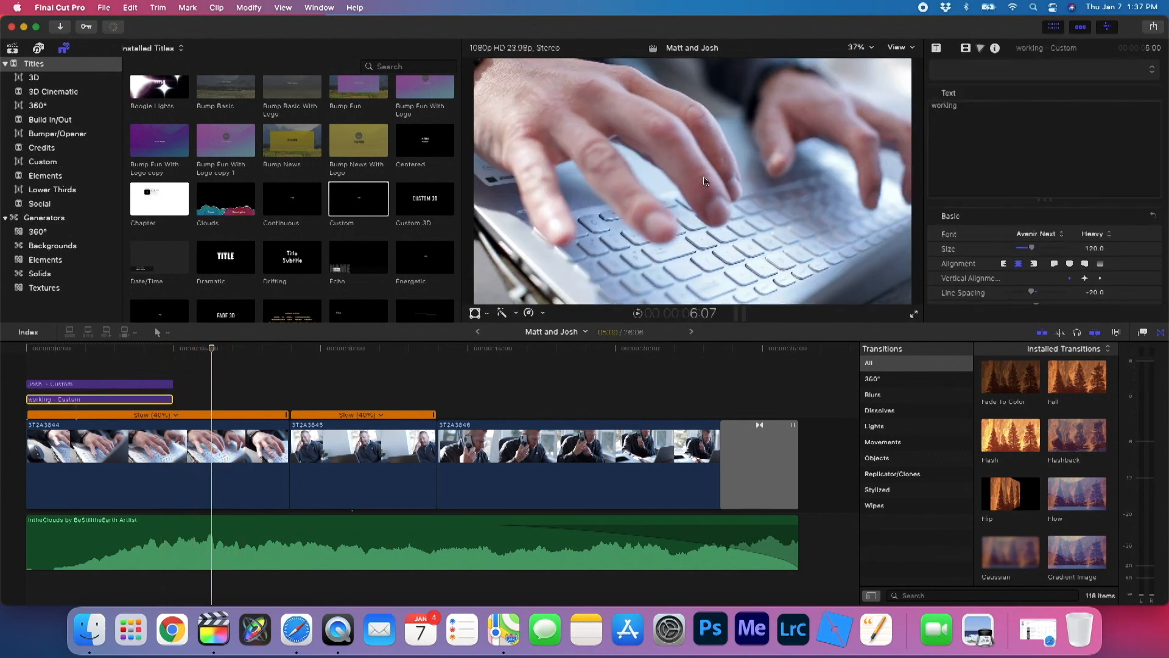
click(120, 348)
drag(711, 175, 729, 188)
click(82, 384)
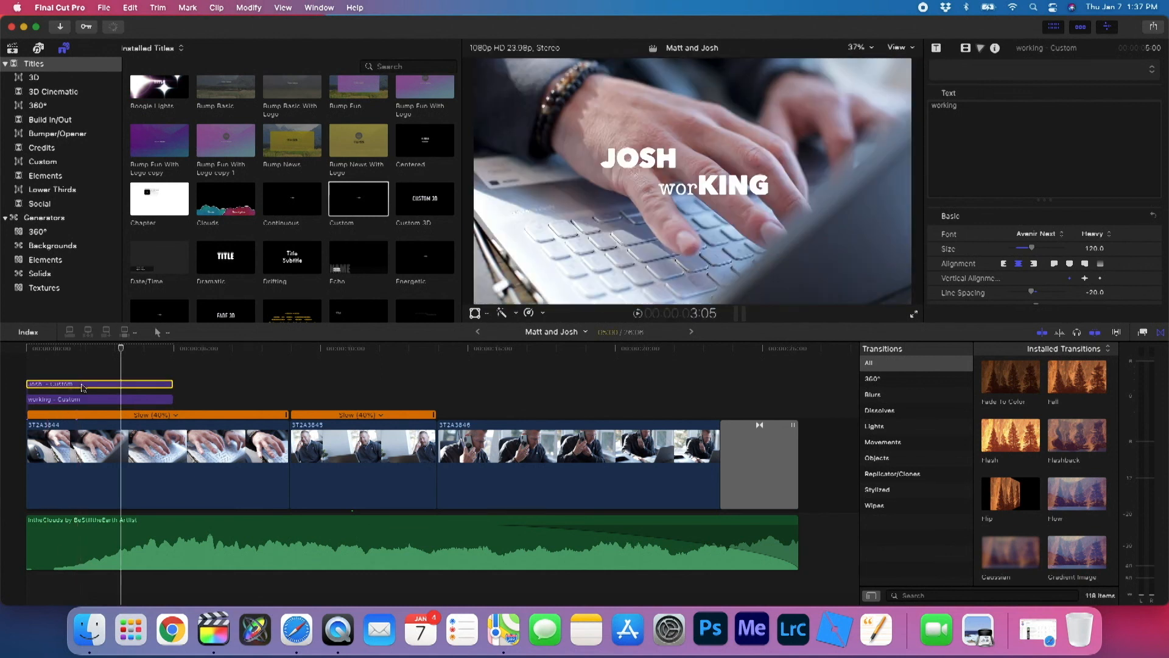
drag(644, 162, 662, 172)
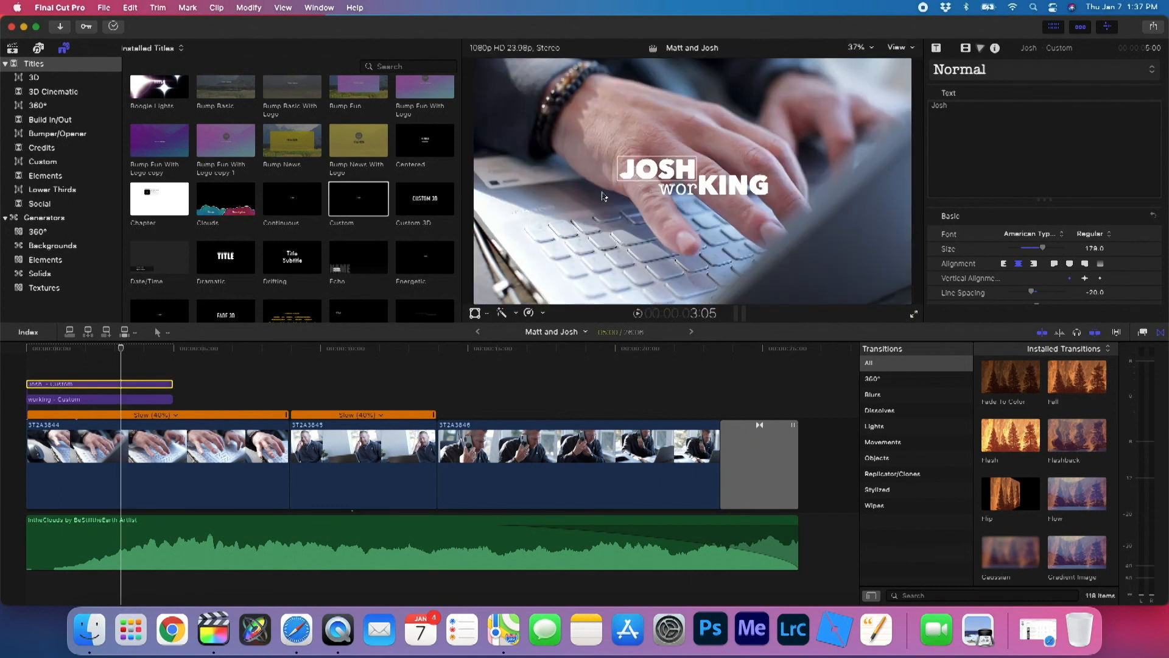
Step: Play the sequence from the timeline start to review the stacked titles
click(37, 350)
drag(35, 353, 2, 351)
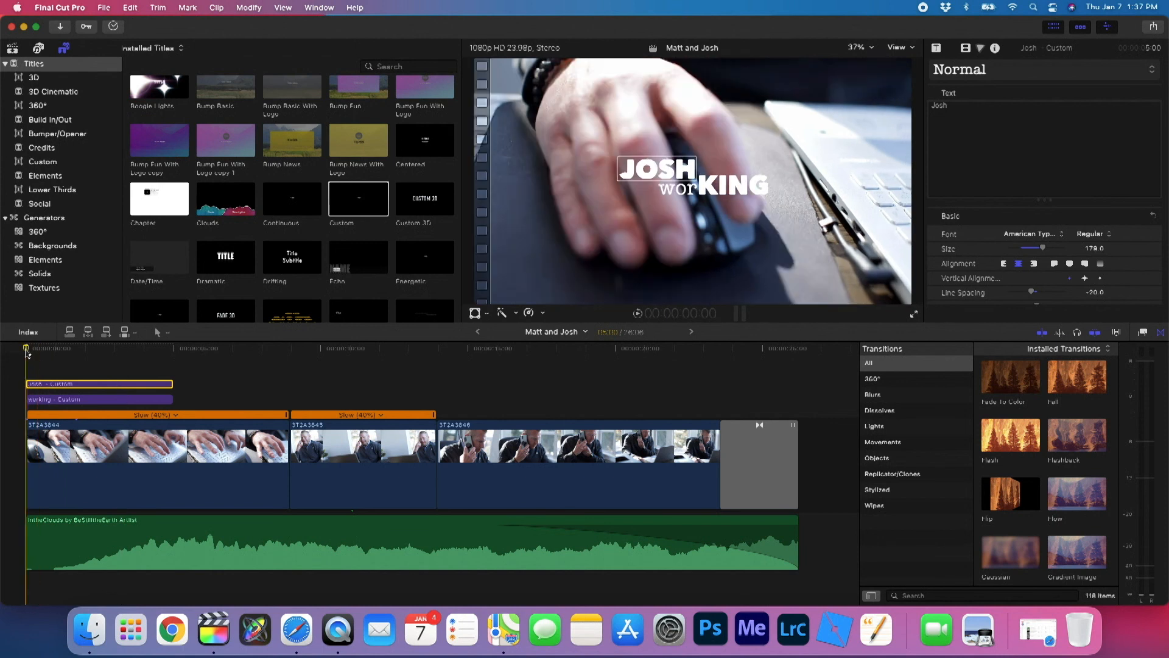
key(space)
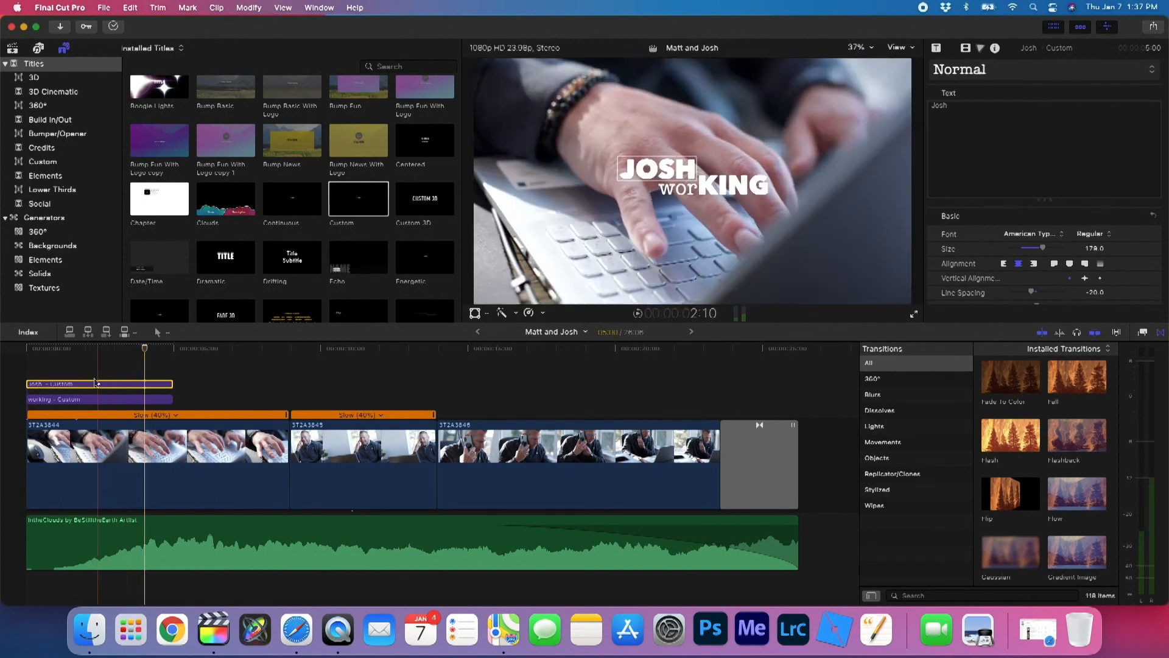
Step: Combine the two stacked titles into a compound clip in the 1-7-21 event, keeping the suggested name
drag(91, 366, 97, 404)
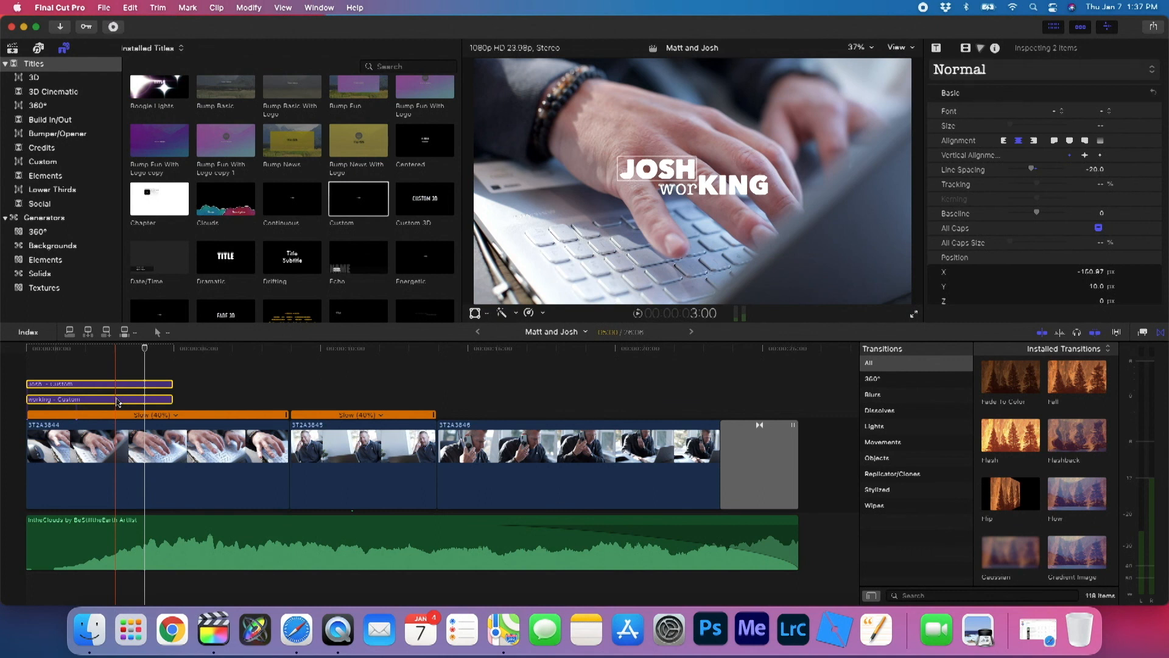
key(alt+g)
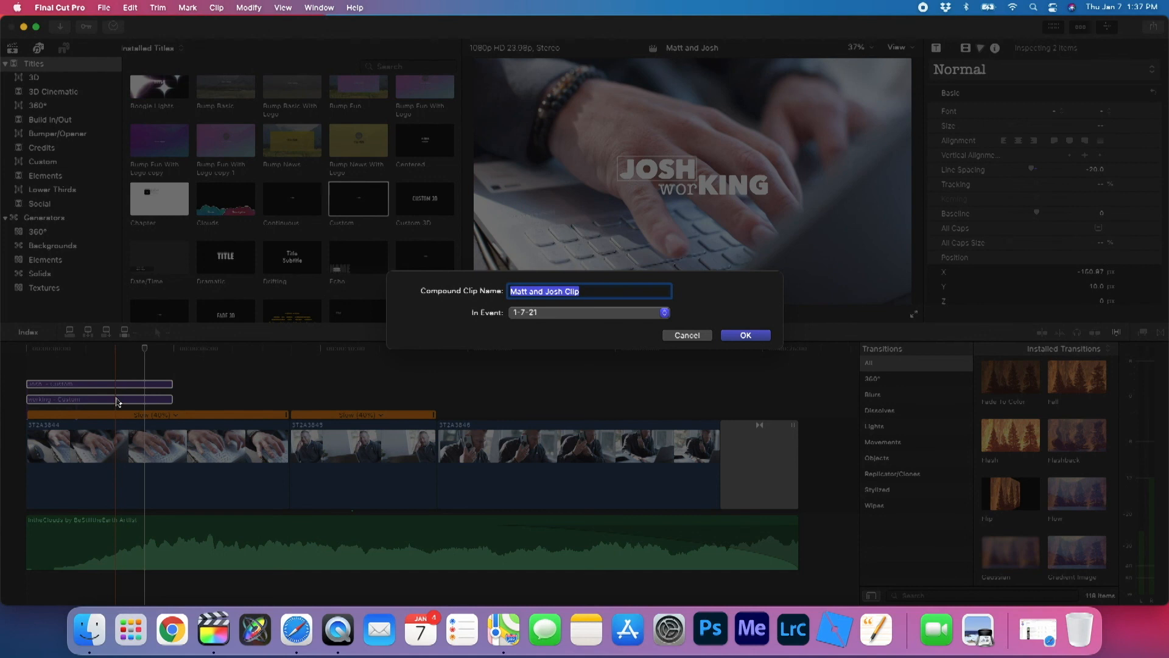
key(Return)
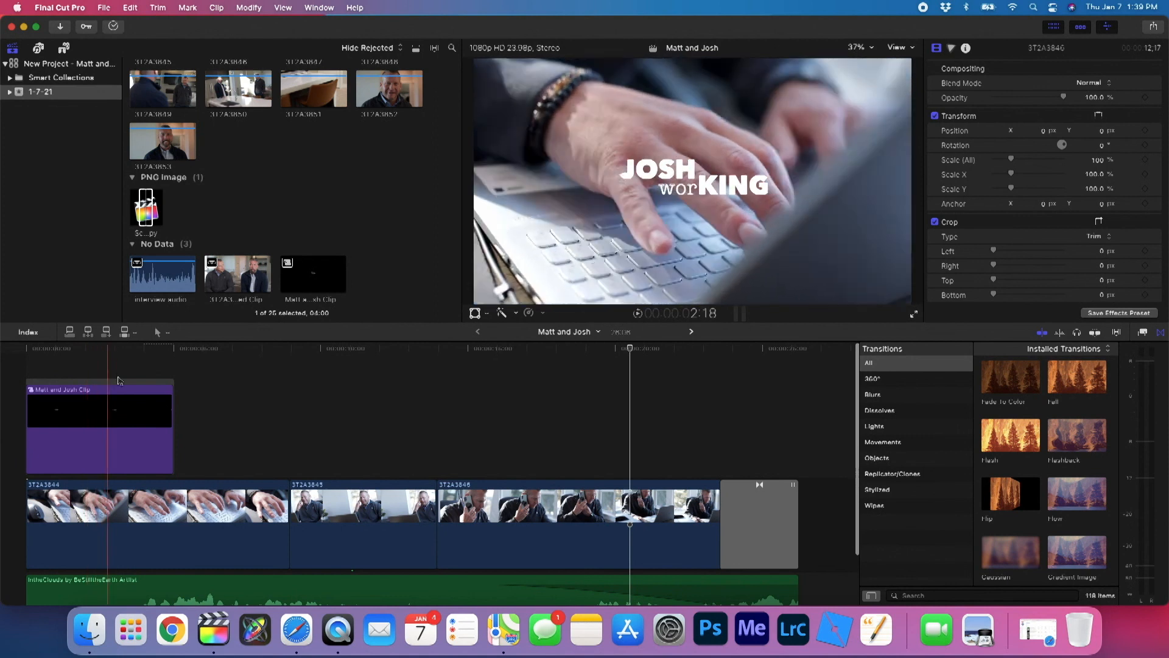
Step: Add the default transition to the end of the title compound clip
drag(133, 385, 82, 385)
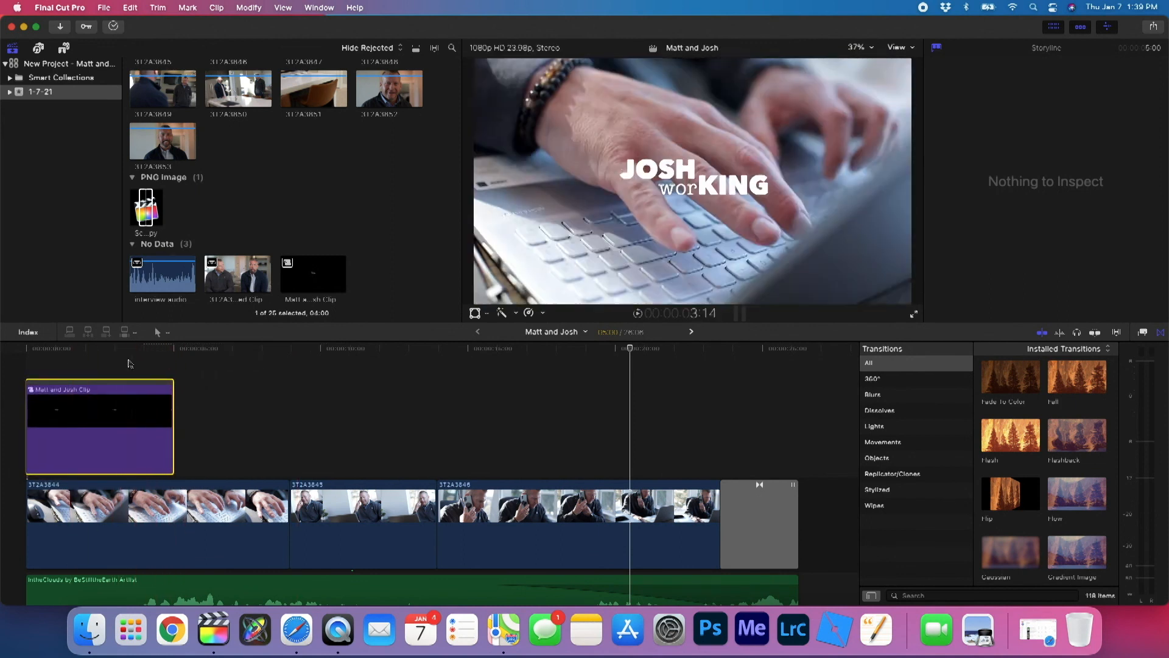
click(128, 365)
click(175, 393)
click(171, 407)
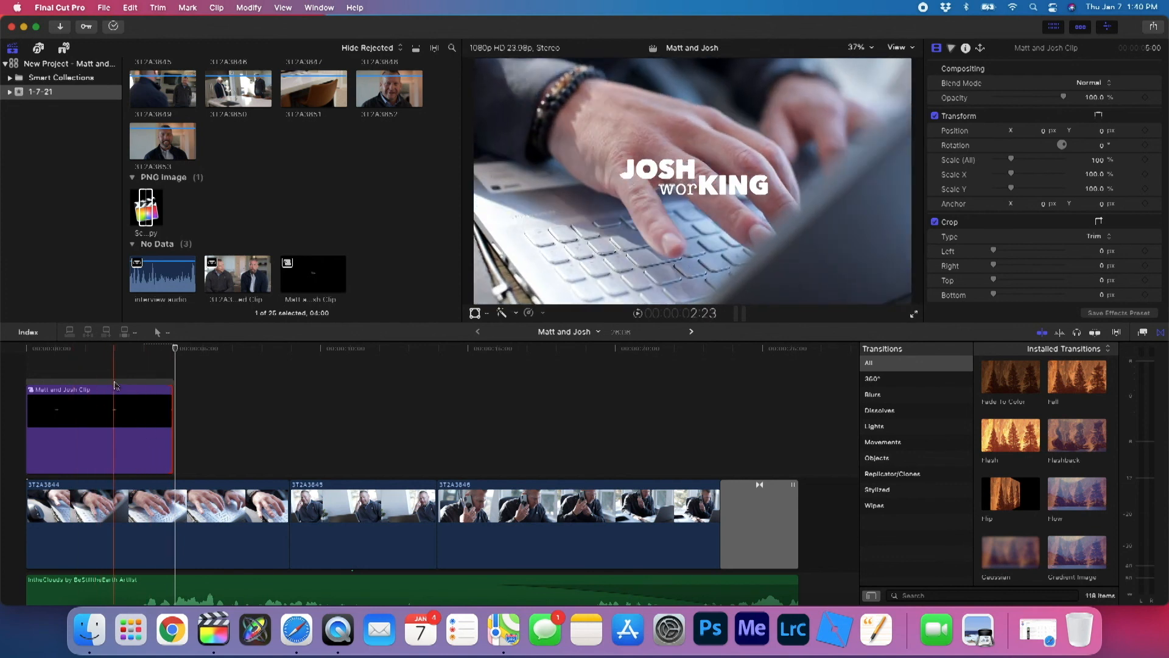
key(super+t)
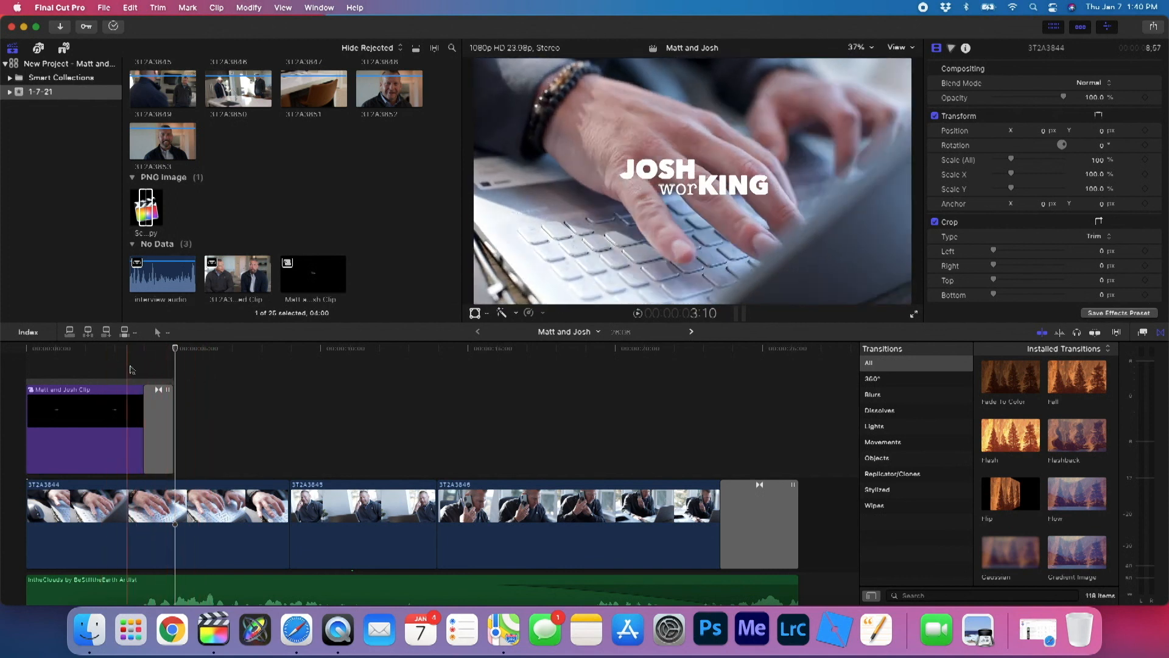
Step: Play the timeline from 3:11 to check how the title compound clip ends
click(129, 370)
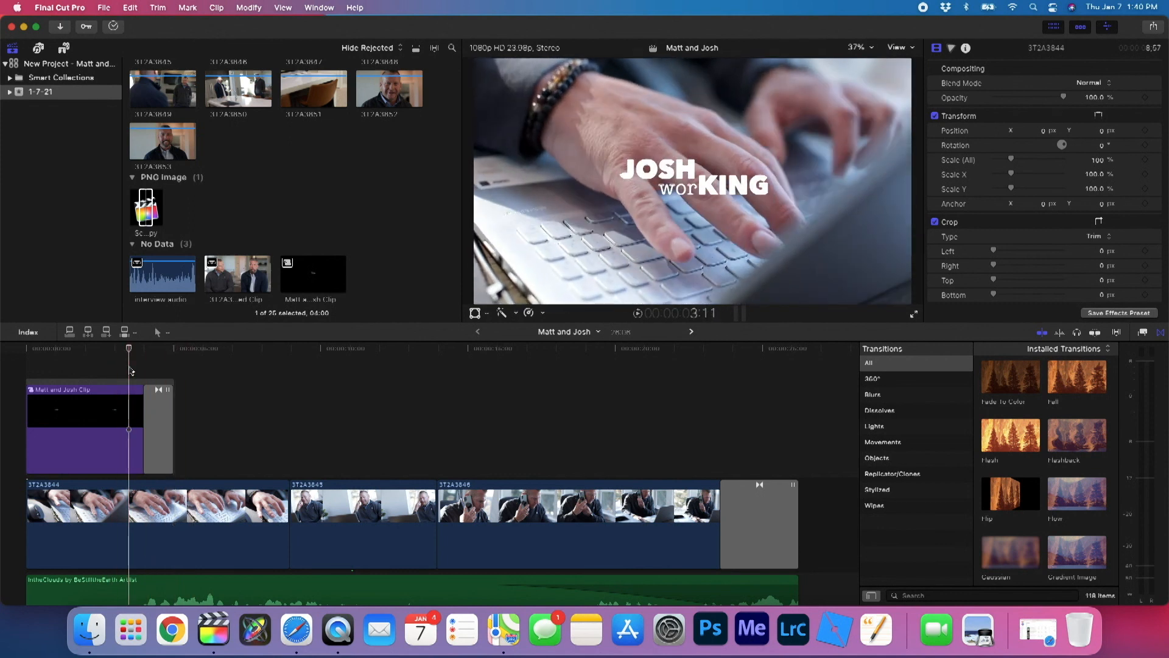
key(space)
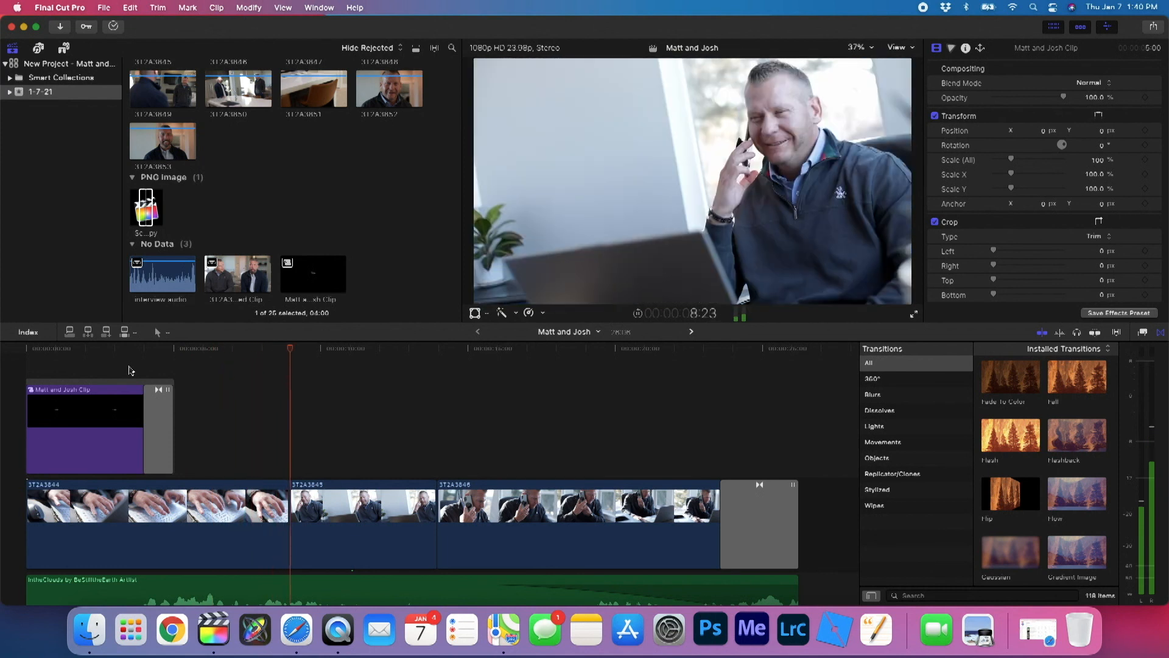
key(space)
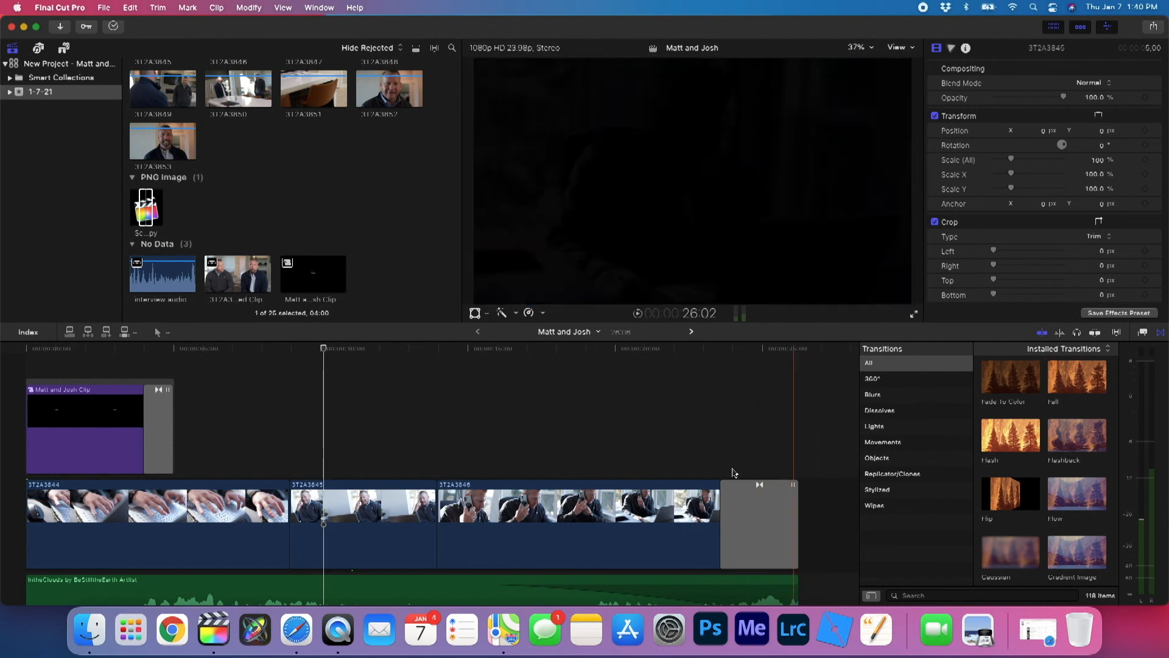
Step: Try appending the PNG clapperboard image to the end of the main storyline, and remove it again
scroll(486, 399, right, 1)
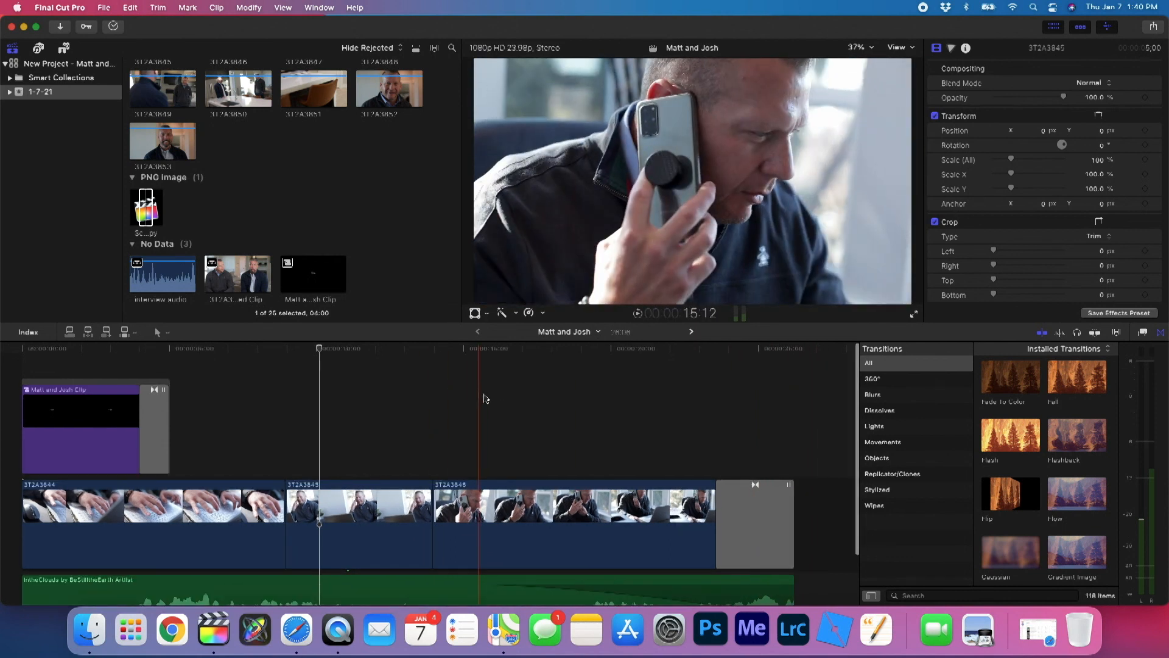
click(147, 207)
drag(146, 207, 817, 522)
scroll(521, 408, right, 10)
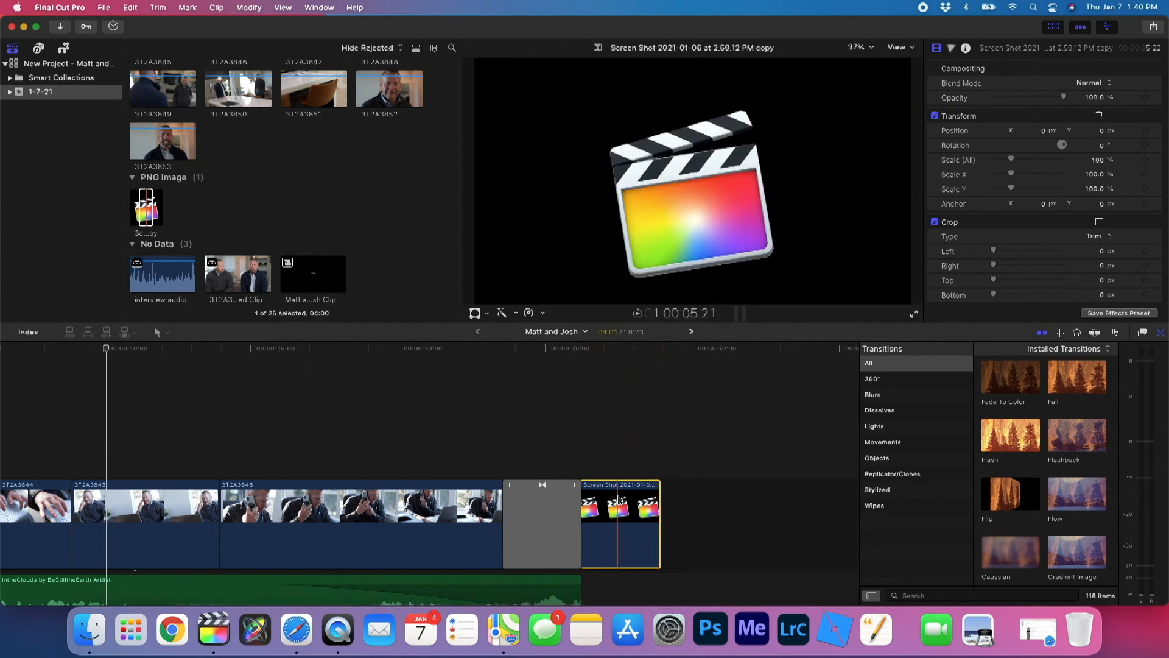
key(s)
key(Delete)
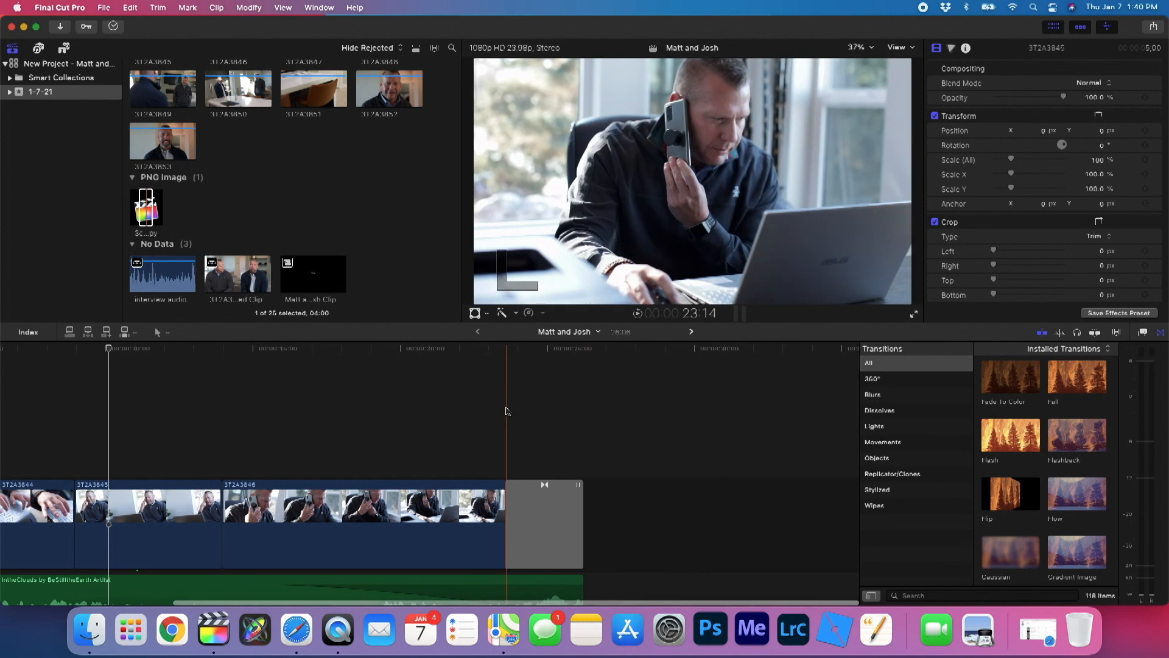
scroll(506, 411, left, 5)
click(346, 380)
scroll(347, 379, down, 3)
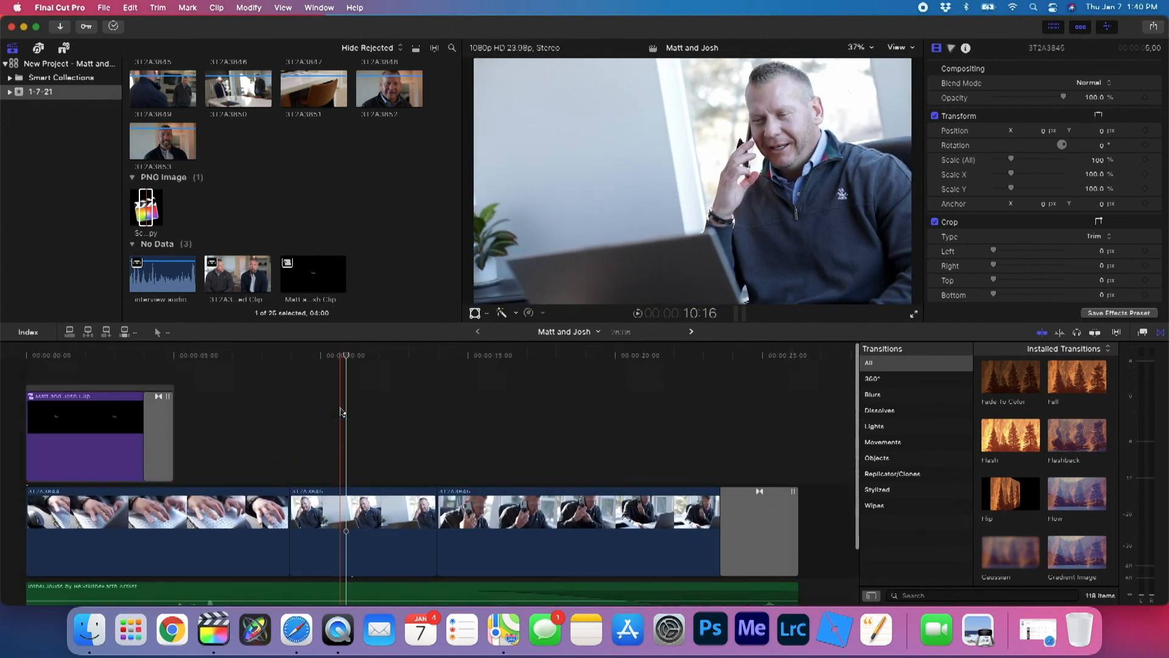
scroll(341, 412, up, 2)
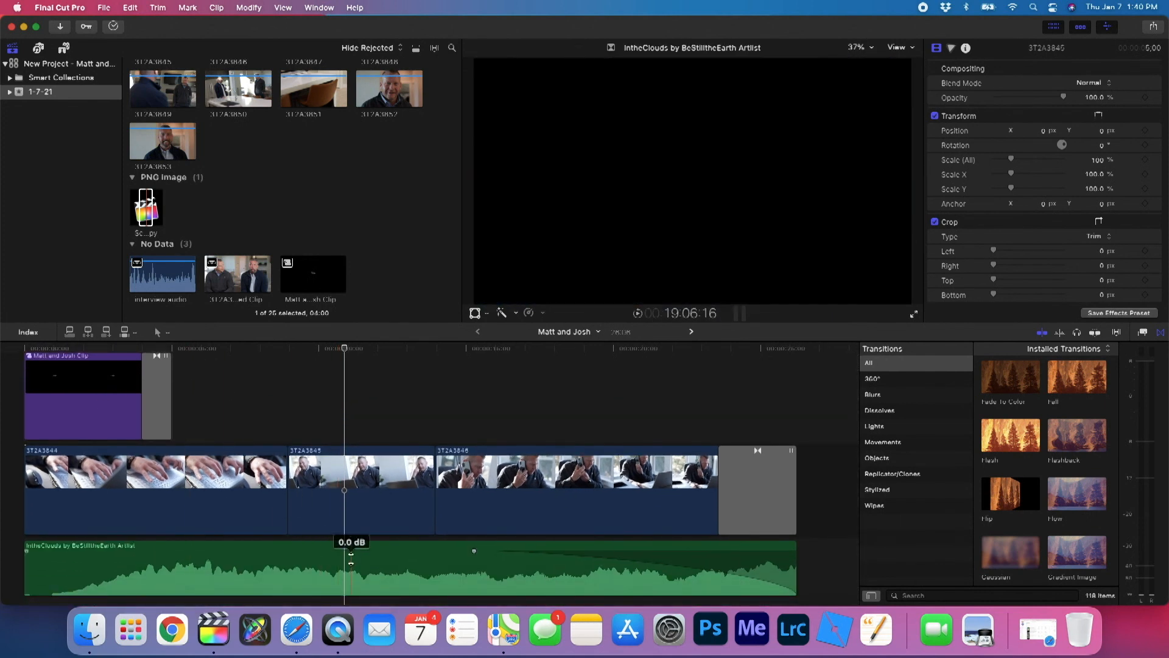
scroll(366, 499, up, 2)
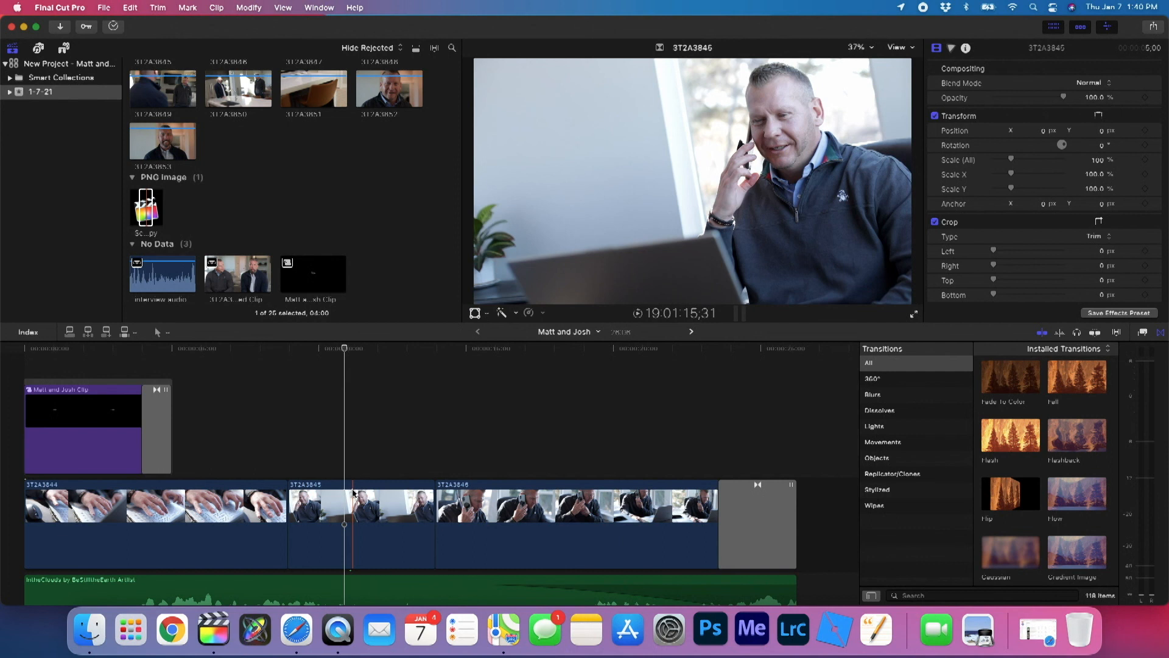
Step: Cancel the Master File export and set up a YouTube & Facebook export at HD 1080p (1920 x 1080) instead
key(super+e)
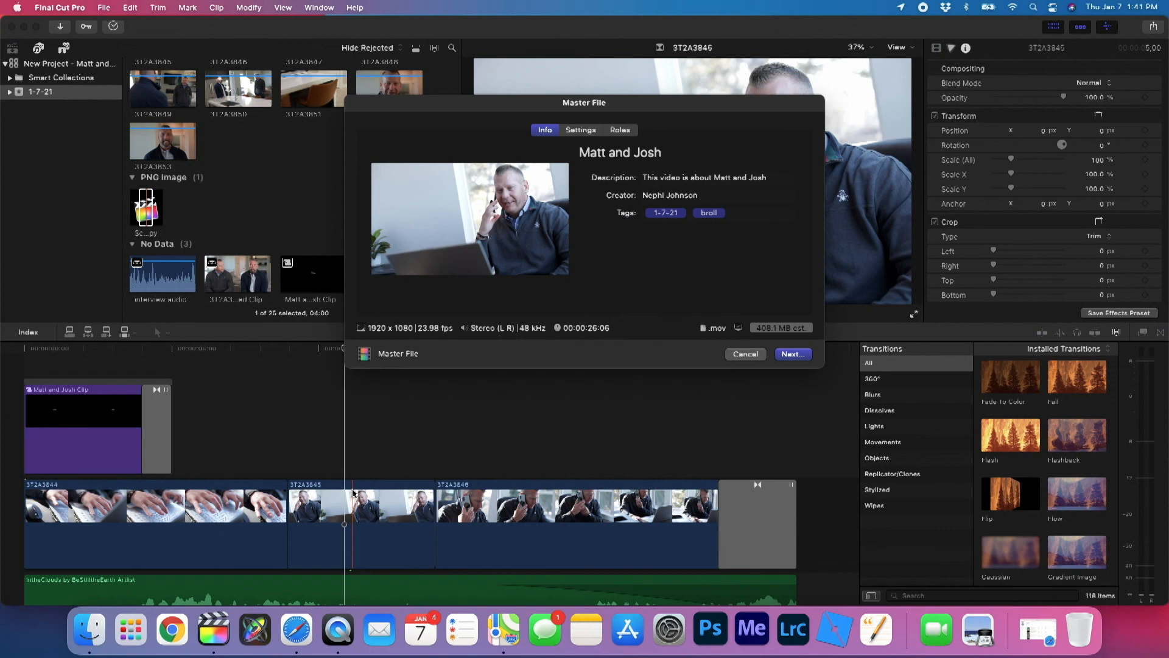
click(744, 354)
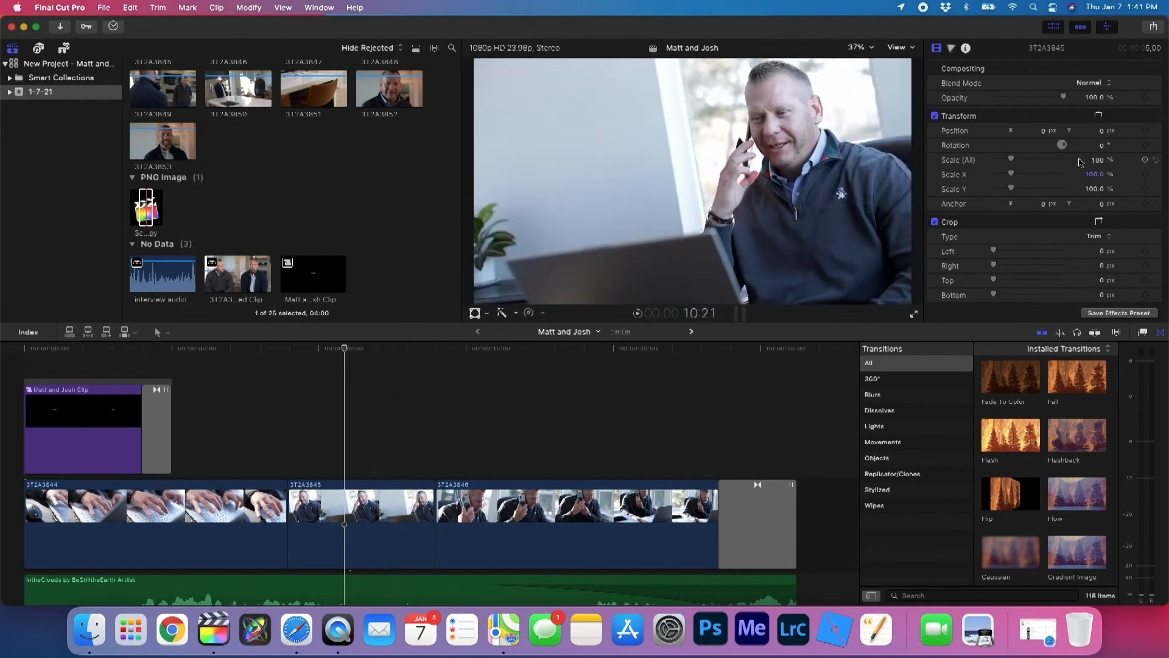
click(1152, 29)
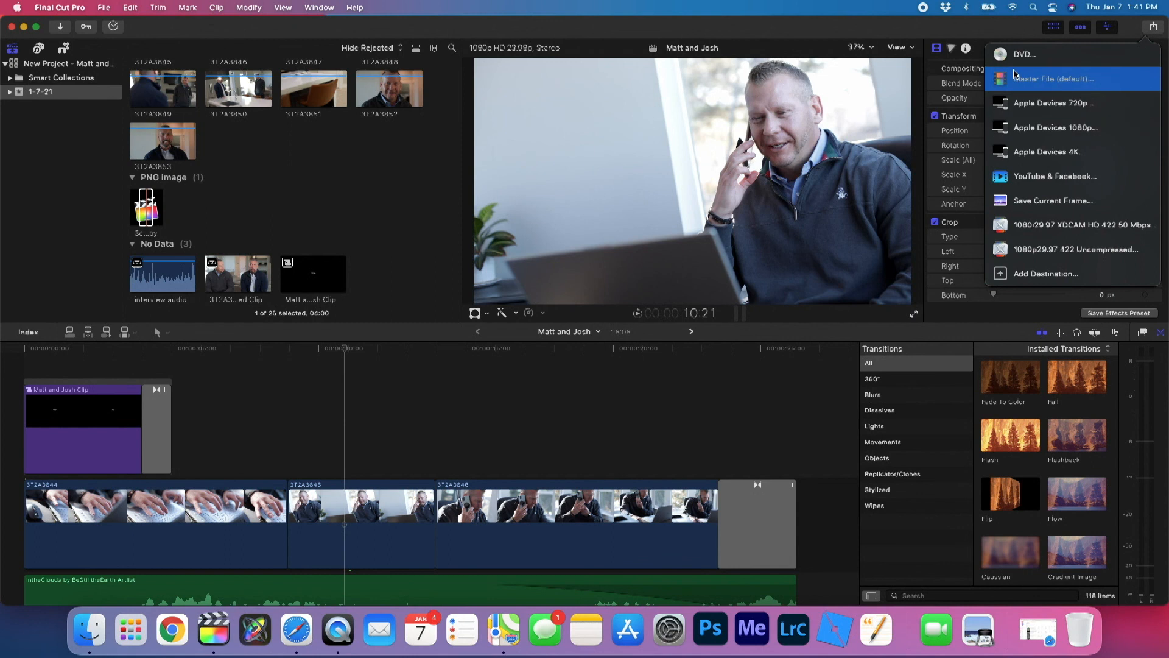
click(1007, 179)
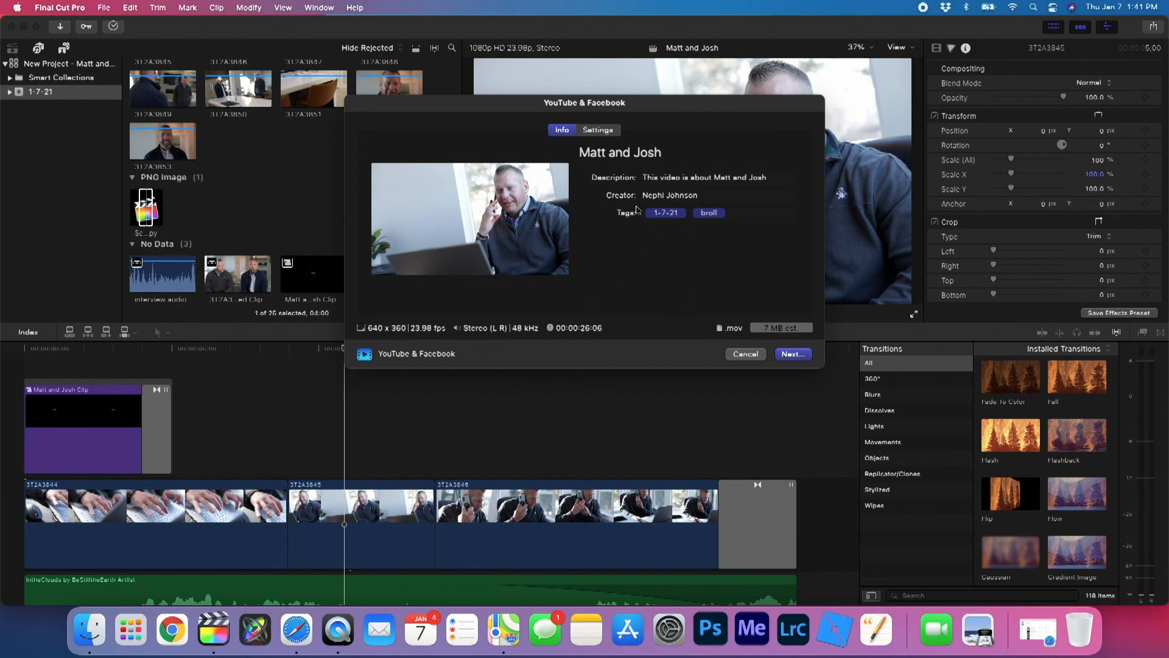
click(609, 131)
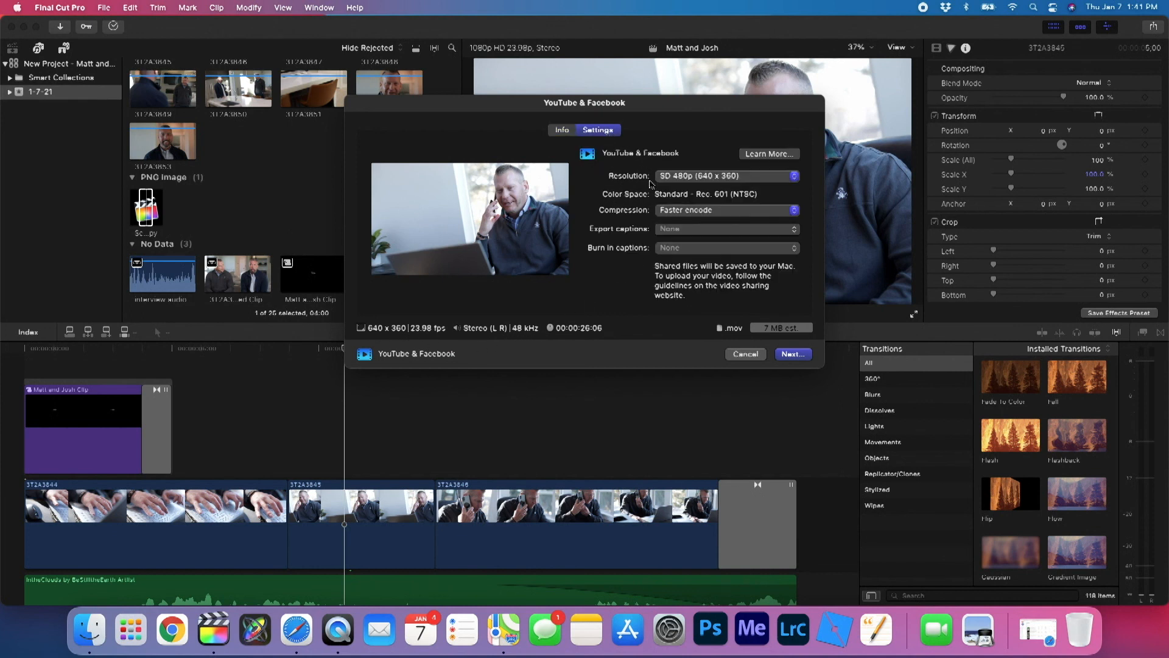
click(696, 177)
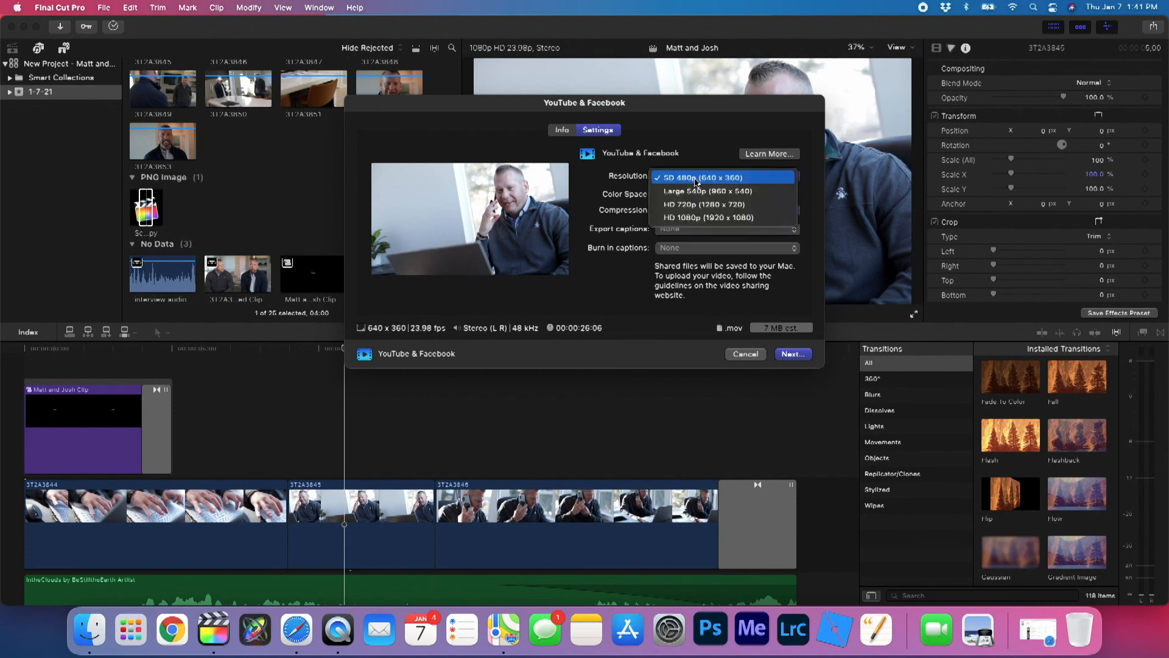
click(695, 217)
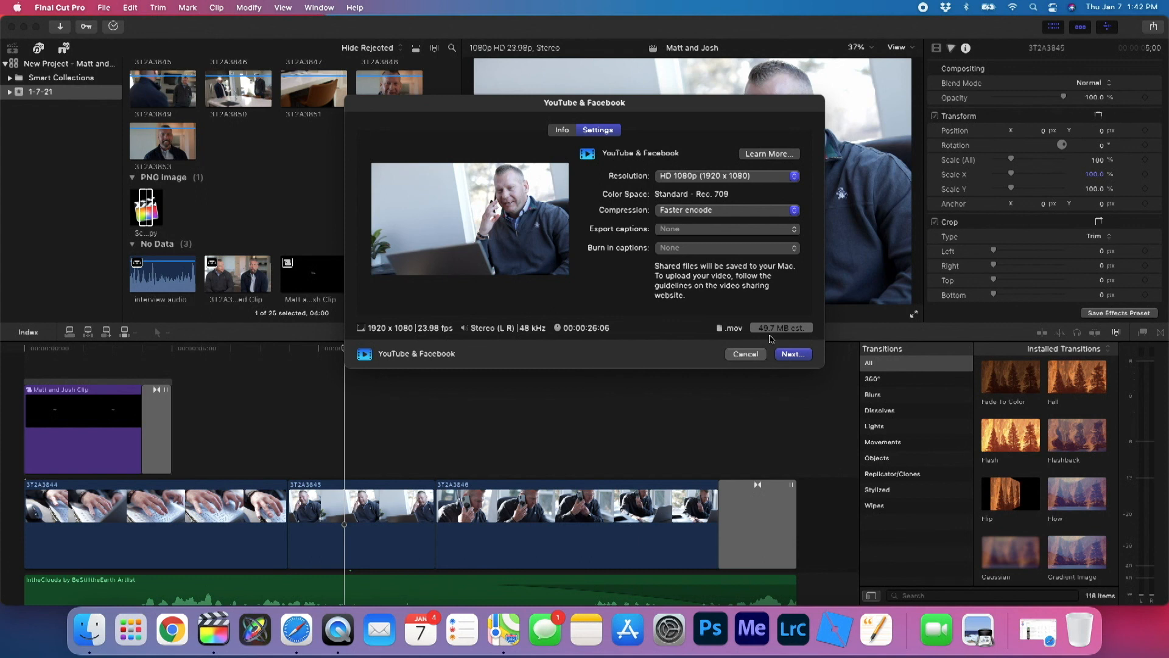
Step: Review the export's info details and save the movie to the Desktop under the suggested name
click(563, 131)
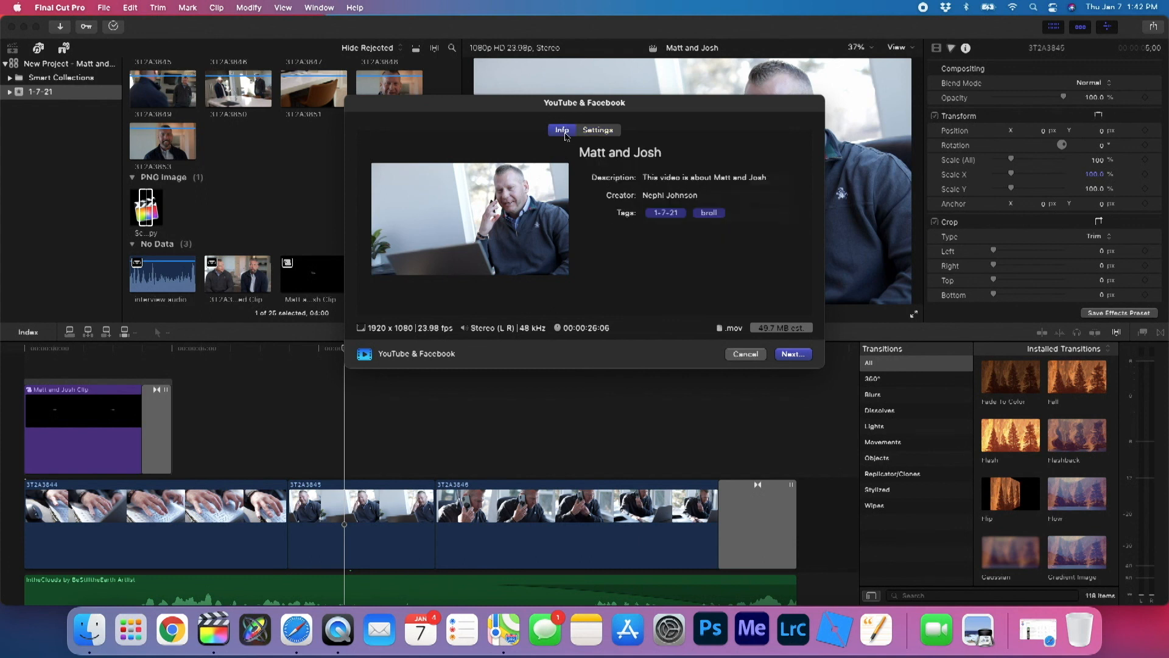
click(793, 354)
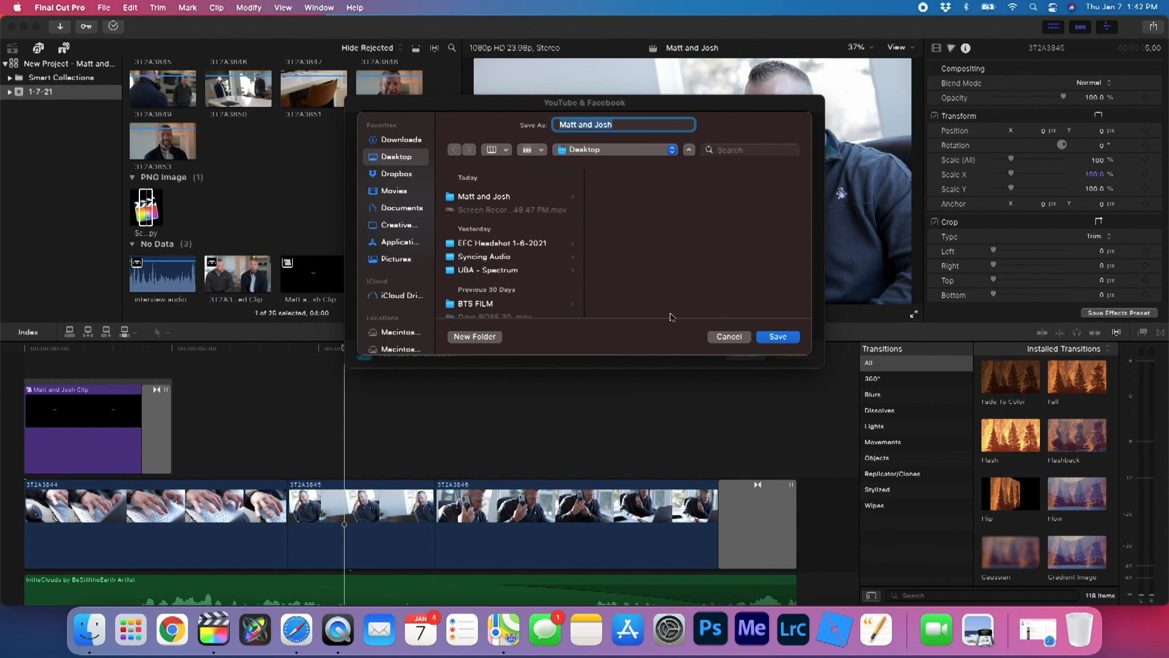
click(776, 337)
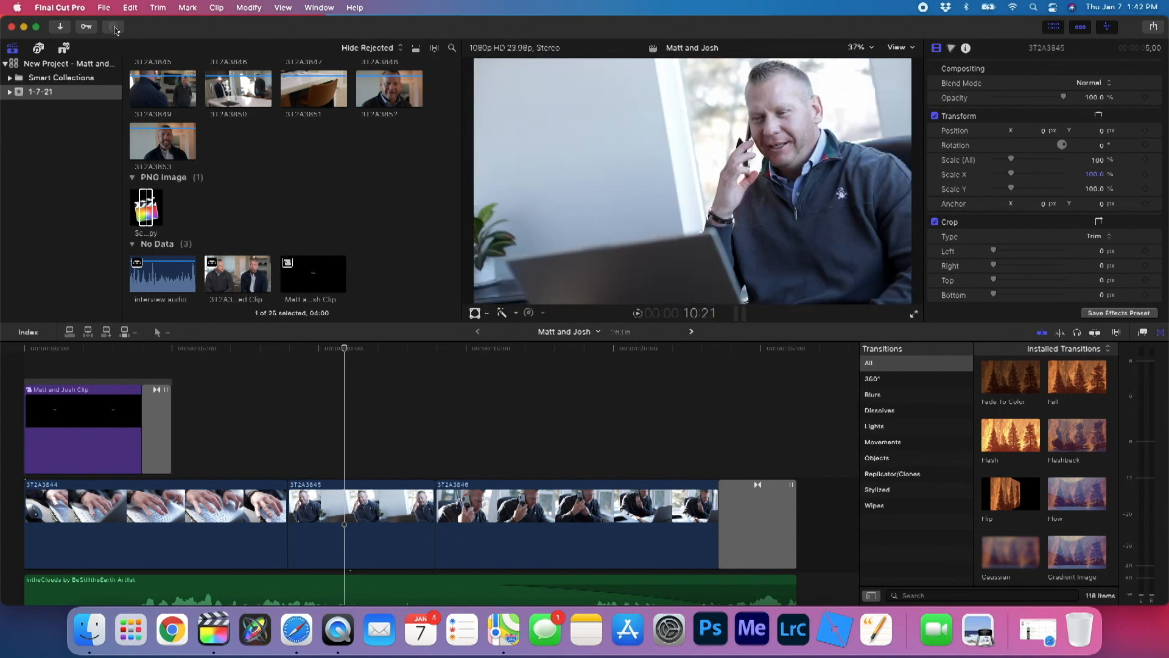
Step: Monitor the sharing progress in Background Tasks until it finishes, and close the window
click(115, 28)
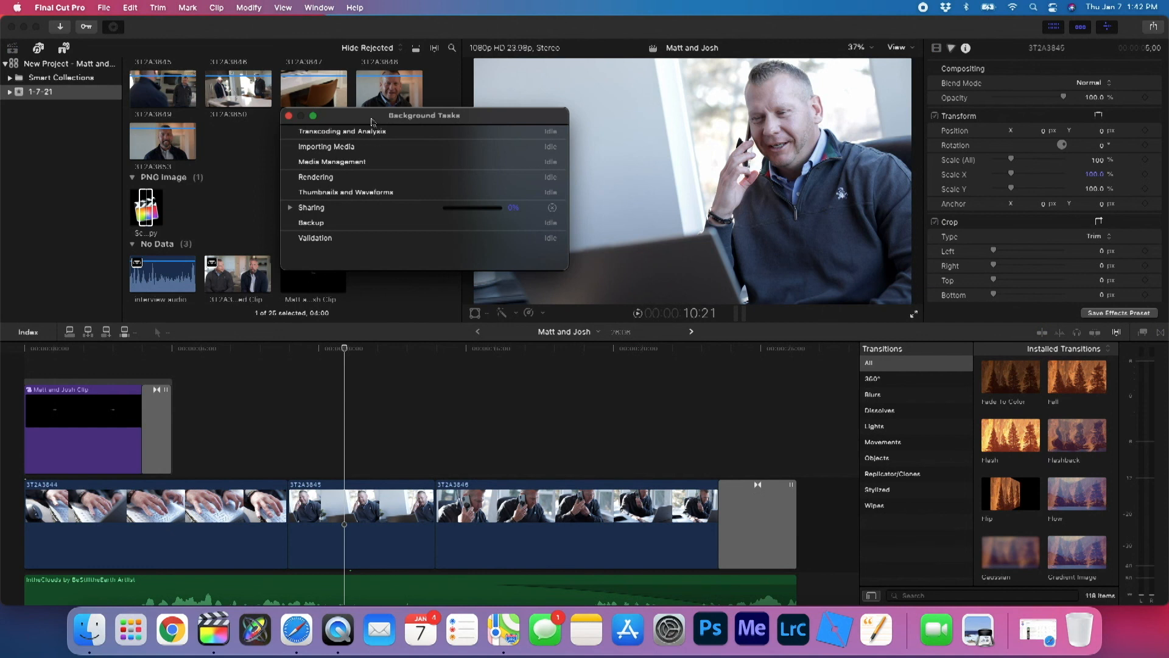
drag(371, 122, 389, 134)
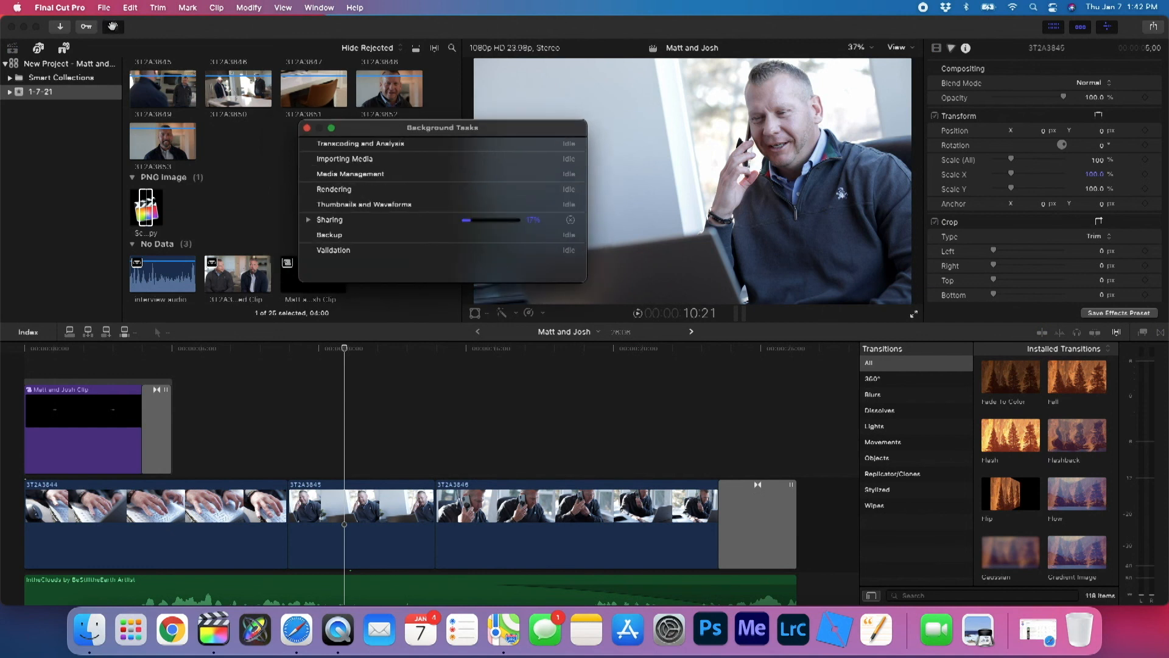
drag(388, 134, 483, 200)
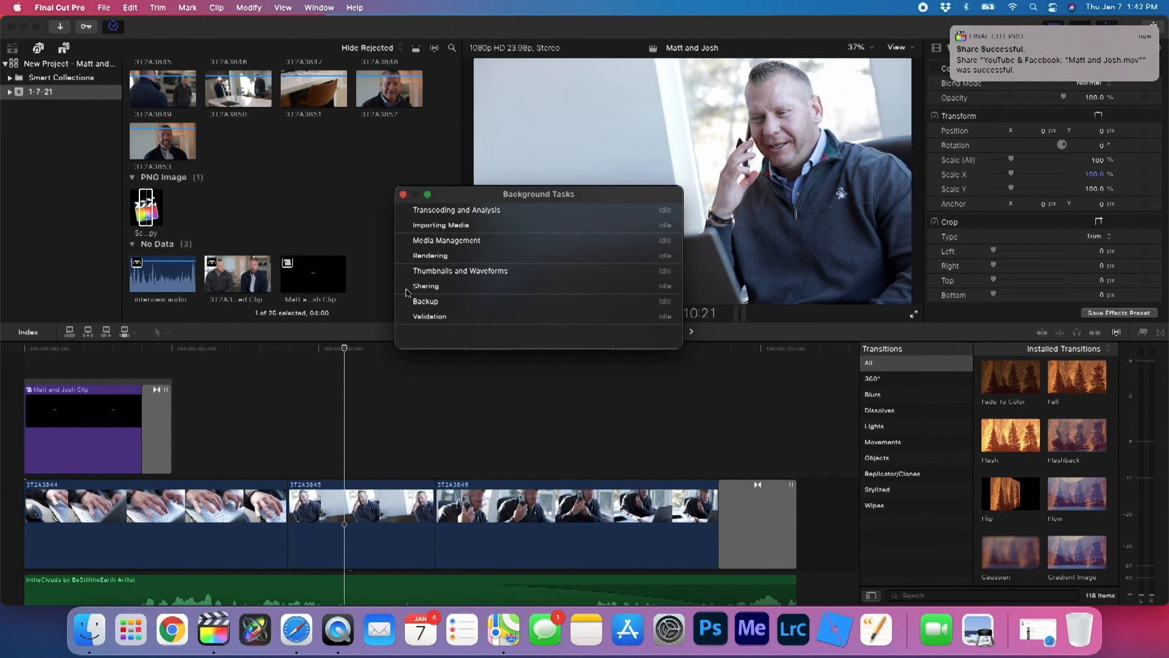
click(403, 194)
Step: Switch to the Finder desktop, select the exported HD 1080p movie, and return to the start of Final Cut Pro's media browser
mouse_move(988, 61)
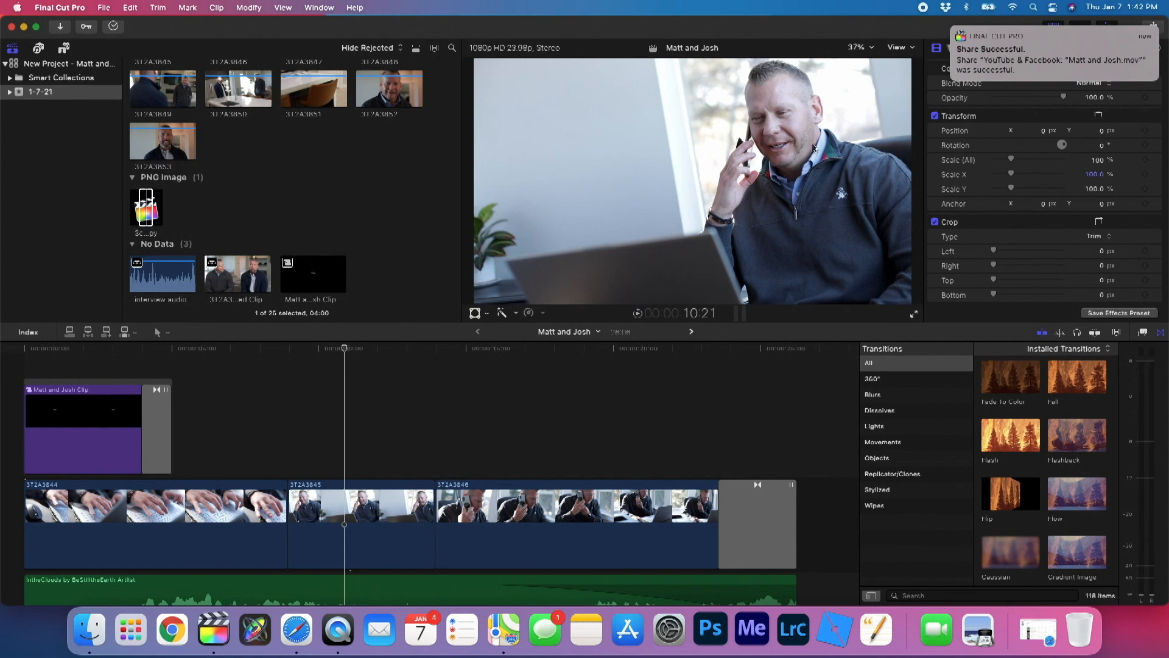
key(super+h)
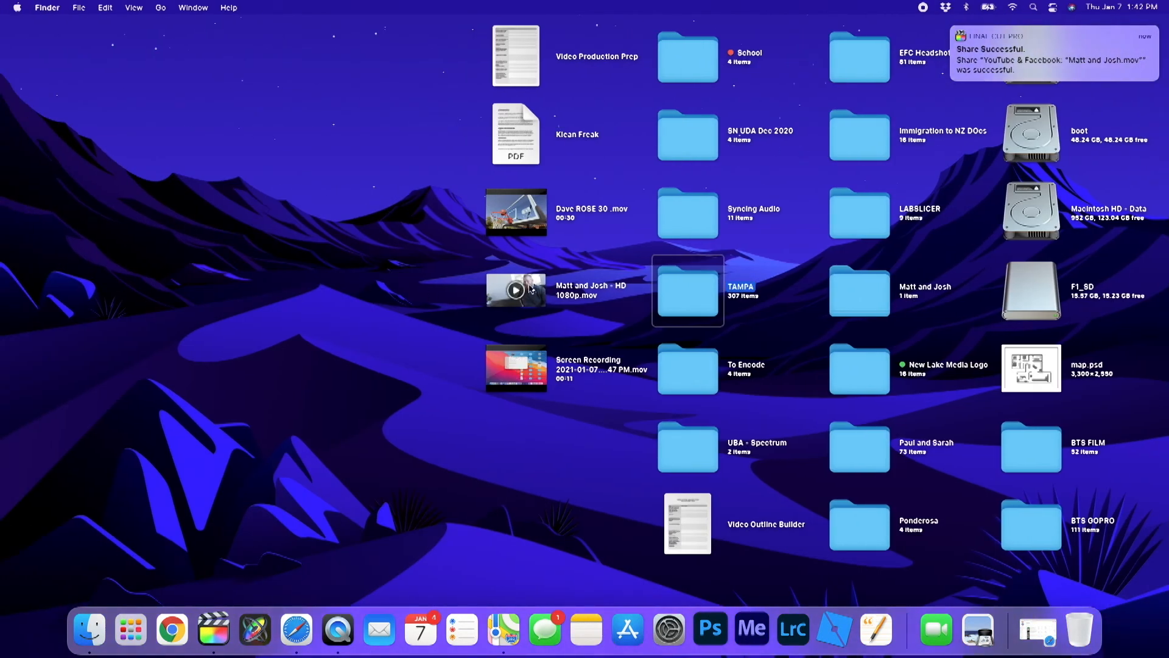
click(530, 284)
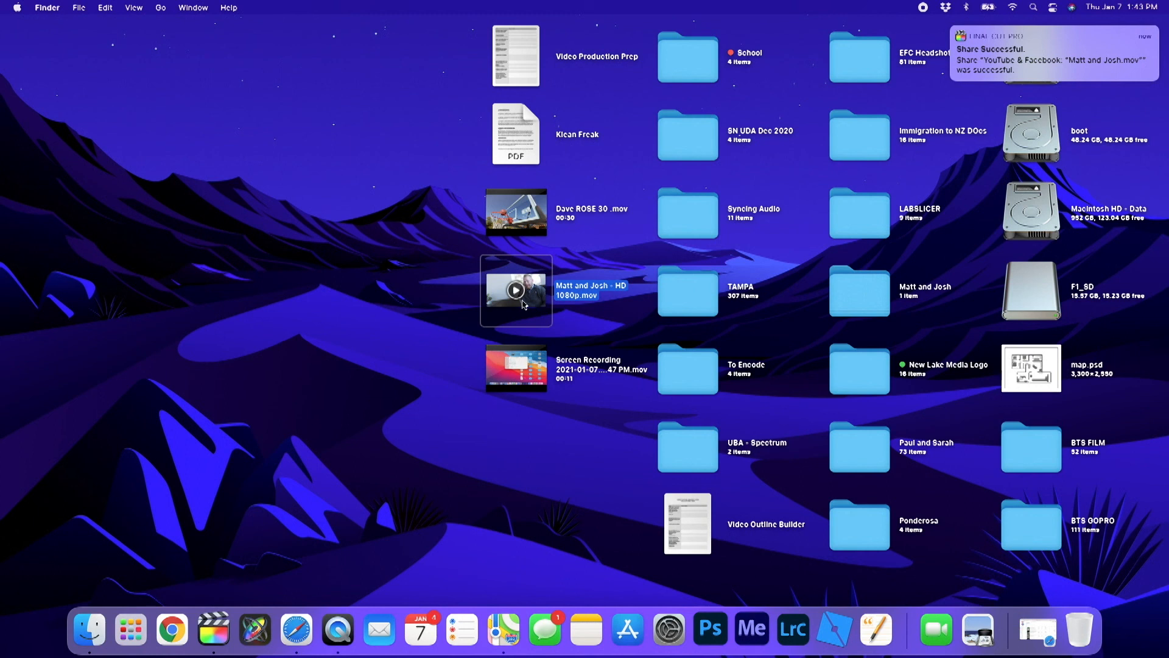
key(ctrl+Right)
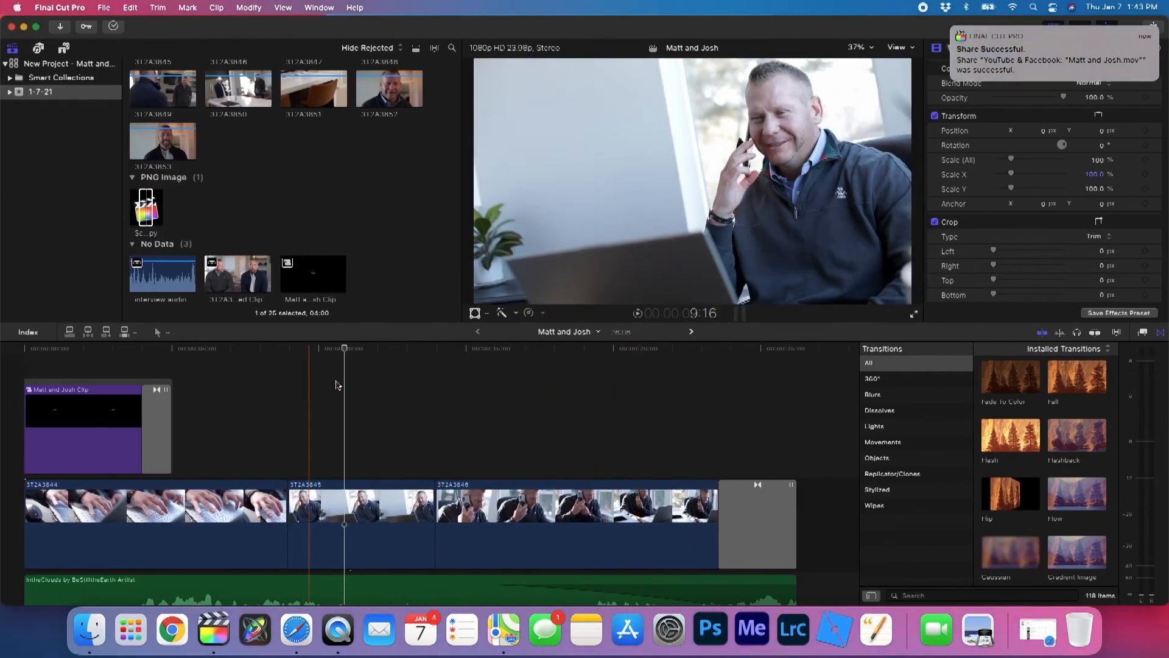
scroll(263, 216, up, 15)
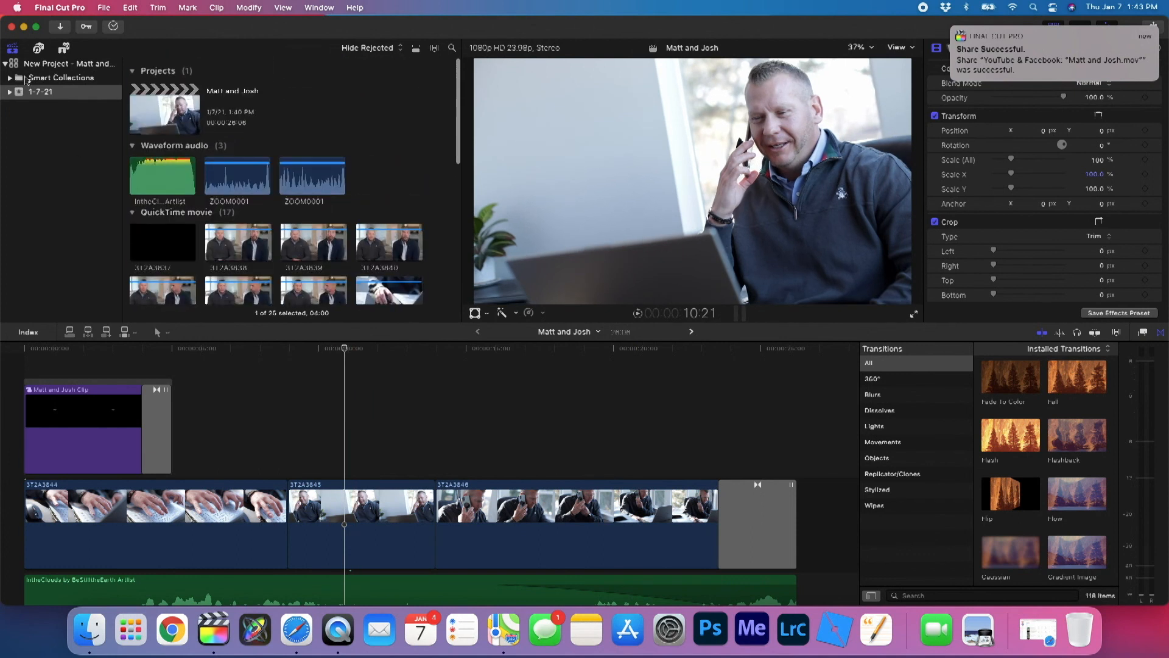